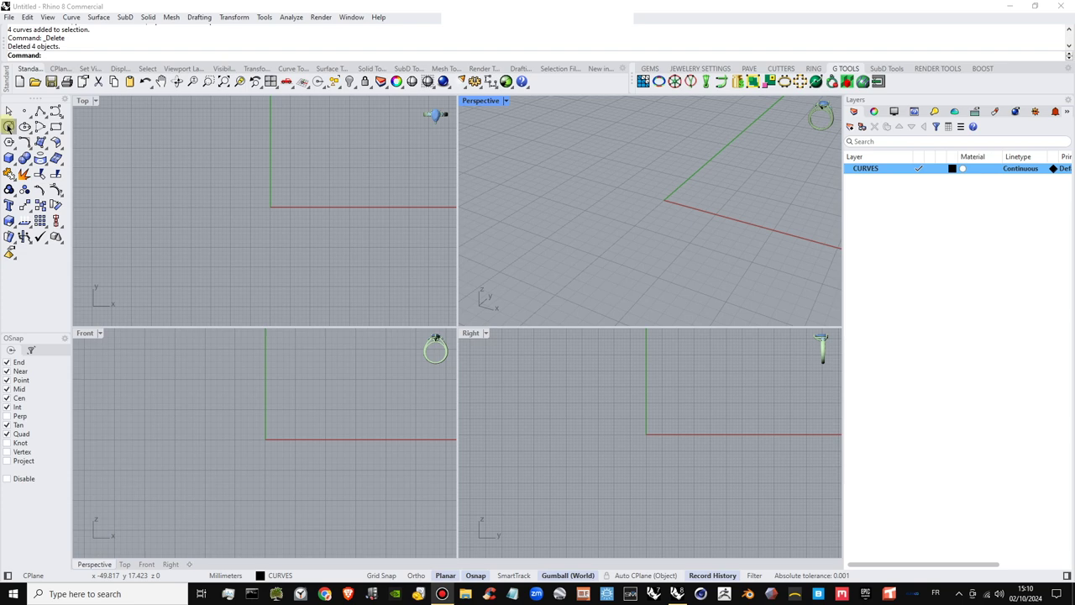
Draw a circle centred on the origin in the Front view with a circumference of 54 mm
left_click(8, 126)
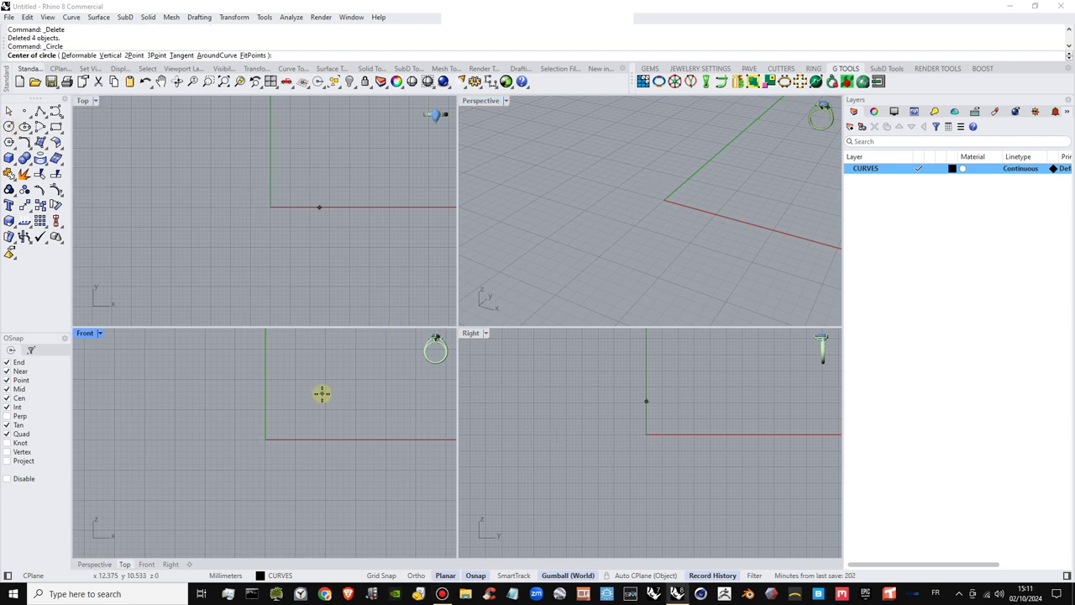
left_click(266, 439)
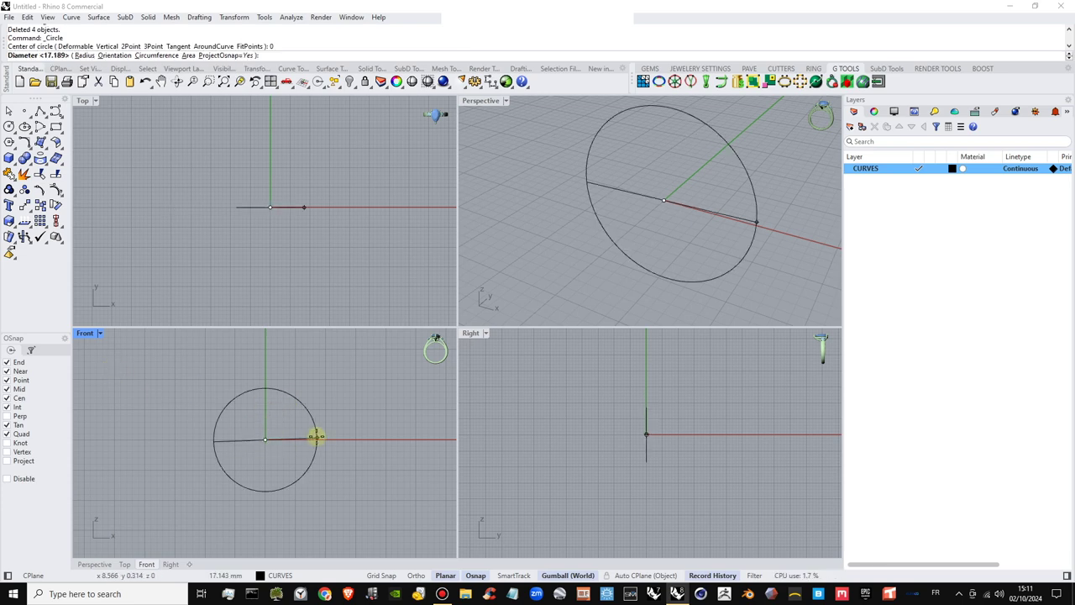
left_click(158, 55)
type("5")
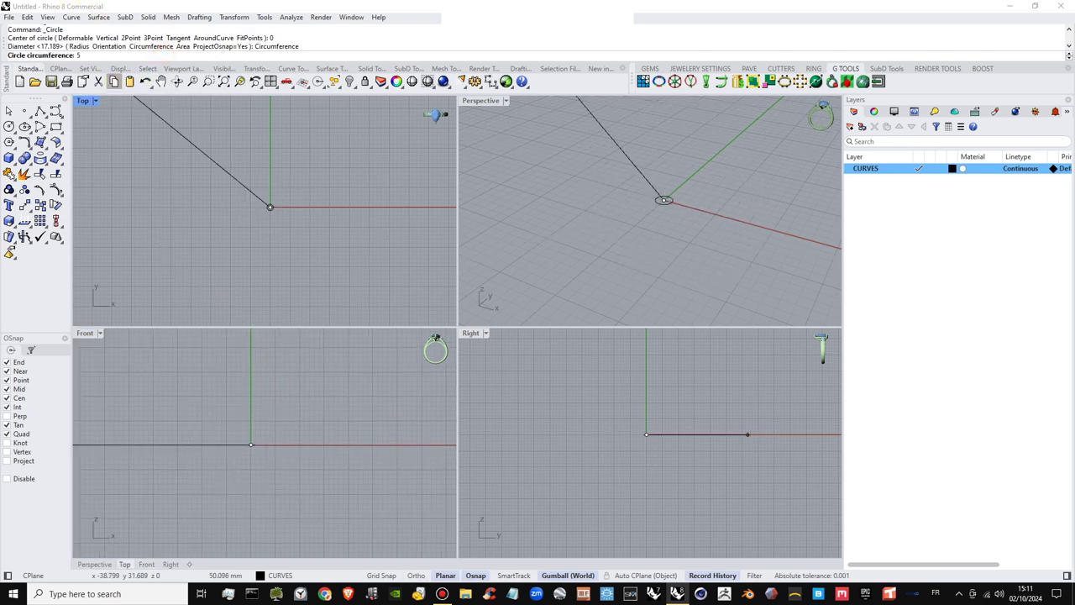
type("4")
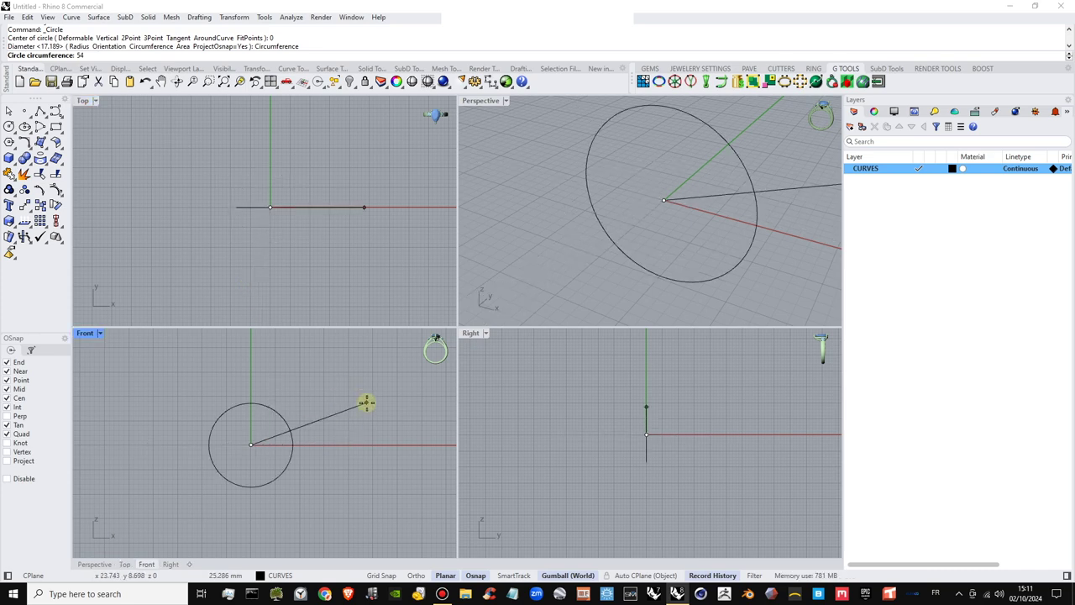
key("Return")
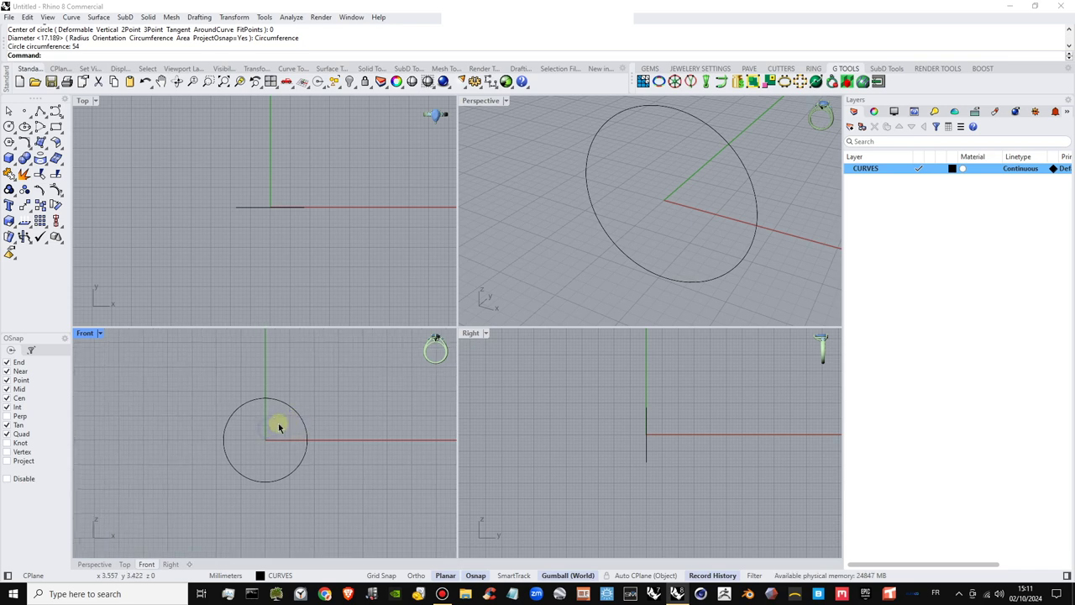
Start a centre-based rectangle in the Right view, placing its centre on the circle's lowest quadrant point
scroll(263, 429, "up", 2)
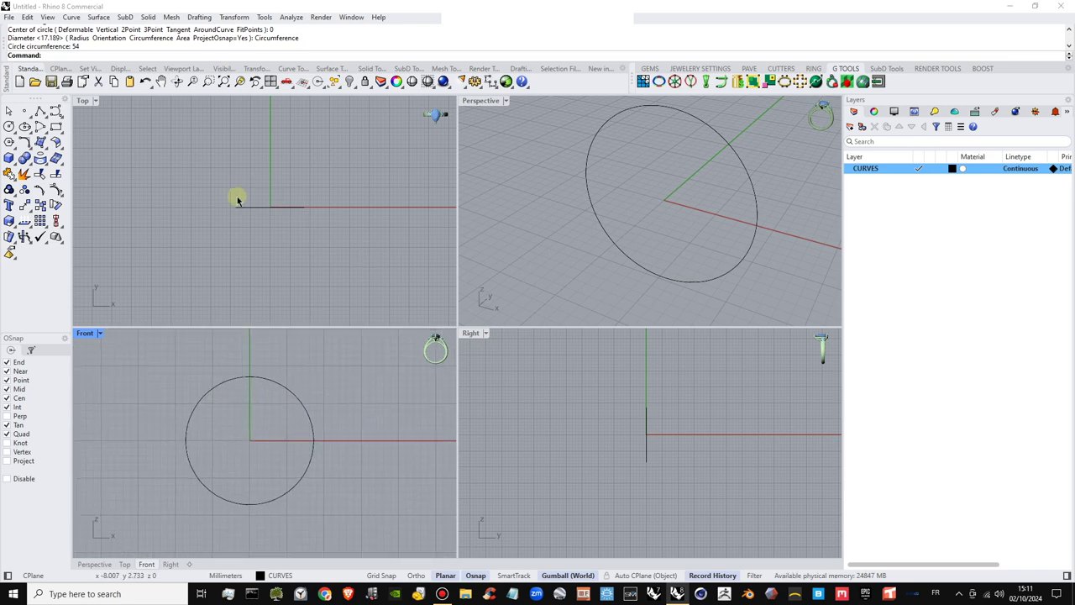
scroll(255, 213, "up", 2)
scroll(285, 210, "up", 2)
scroll(683, 209, "down", 3)
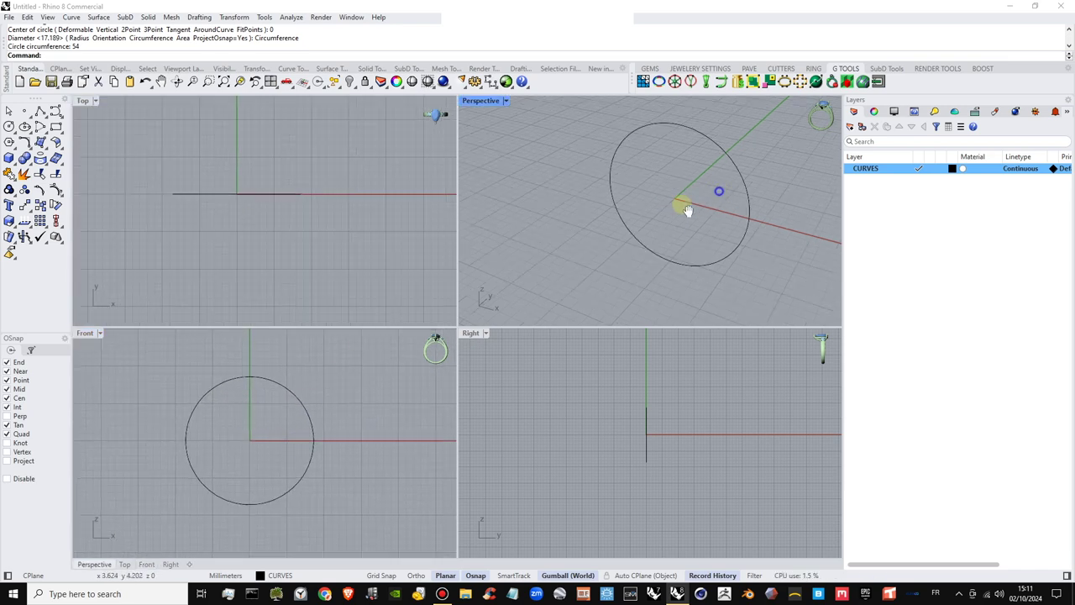
scroll(633, 433, "up", 4)
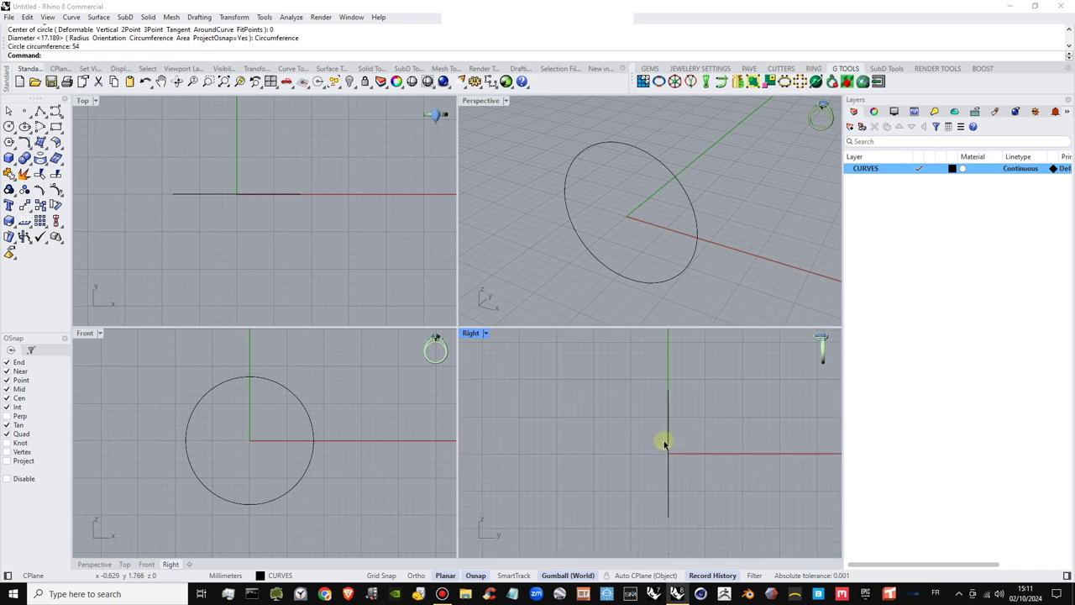
right_click_drag(651, 431, 645, 425)
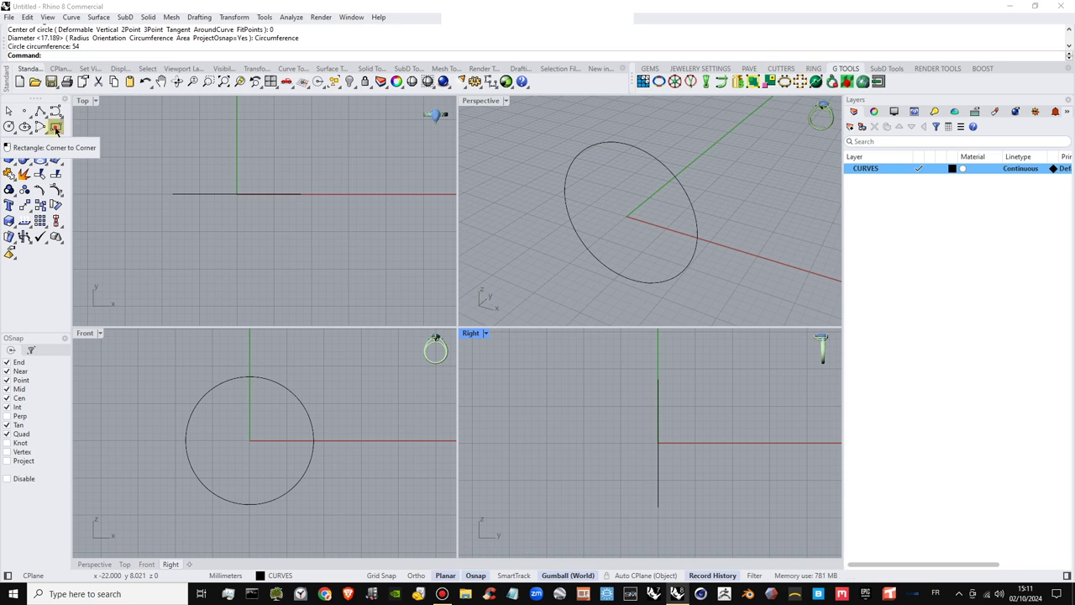
left_click(56, 128)
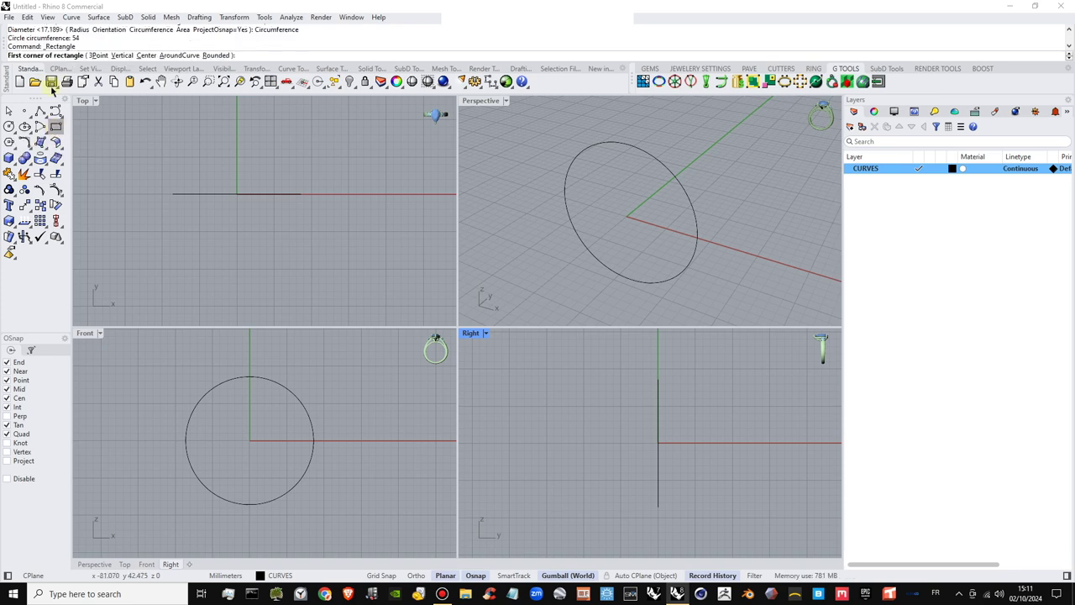
left_click(147, 57)
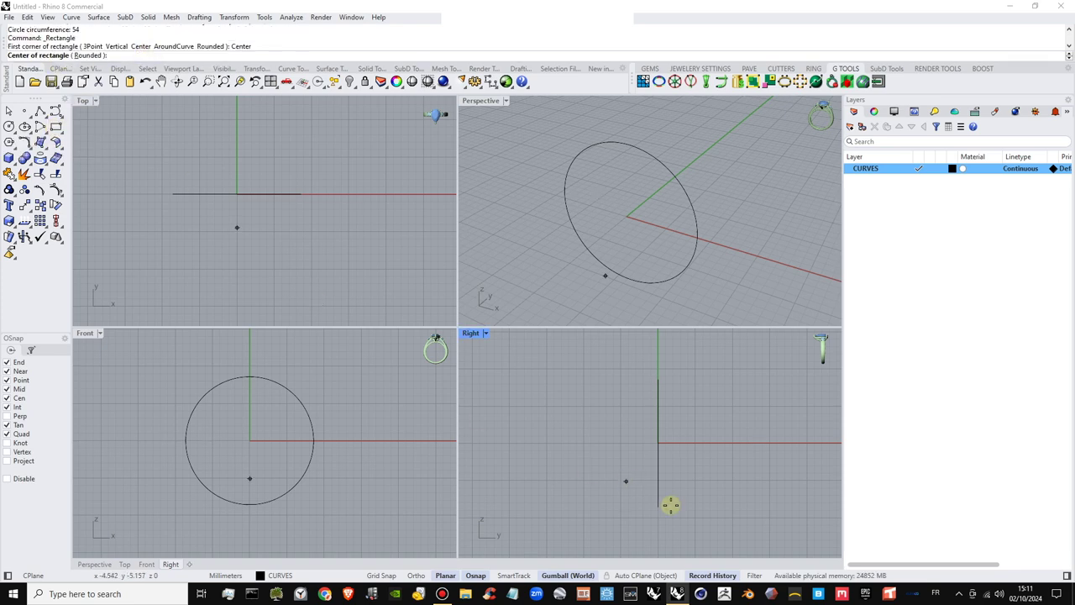
right_click_drag(693, 523, 643, 461)
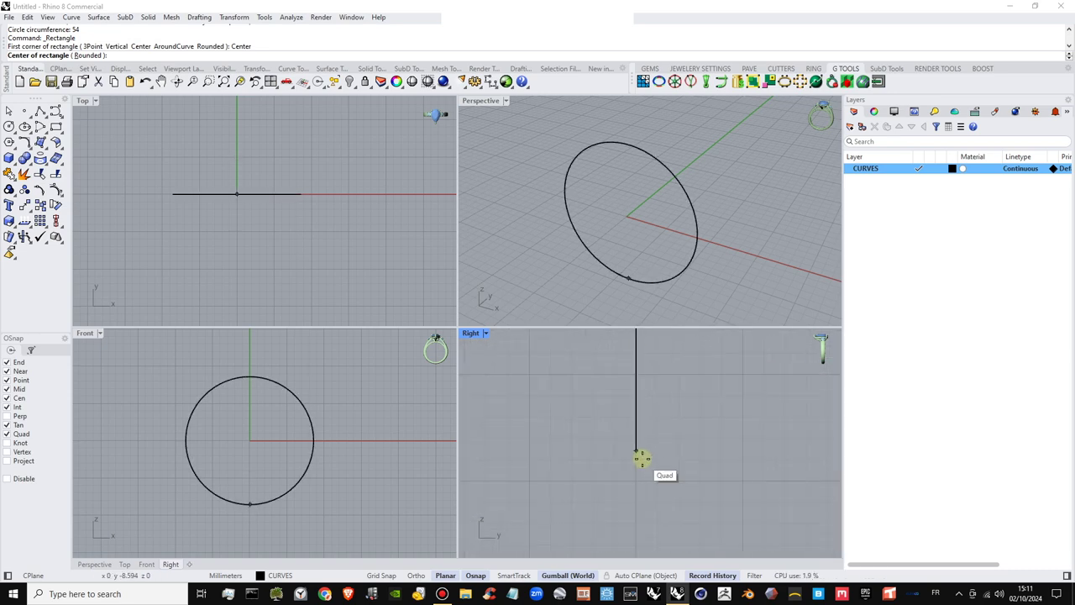
left_click(475, 575)
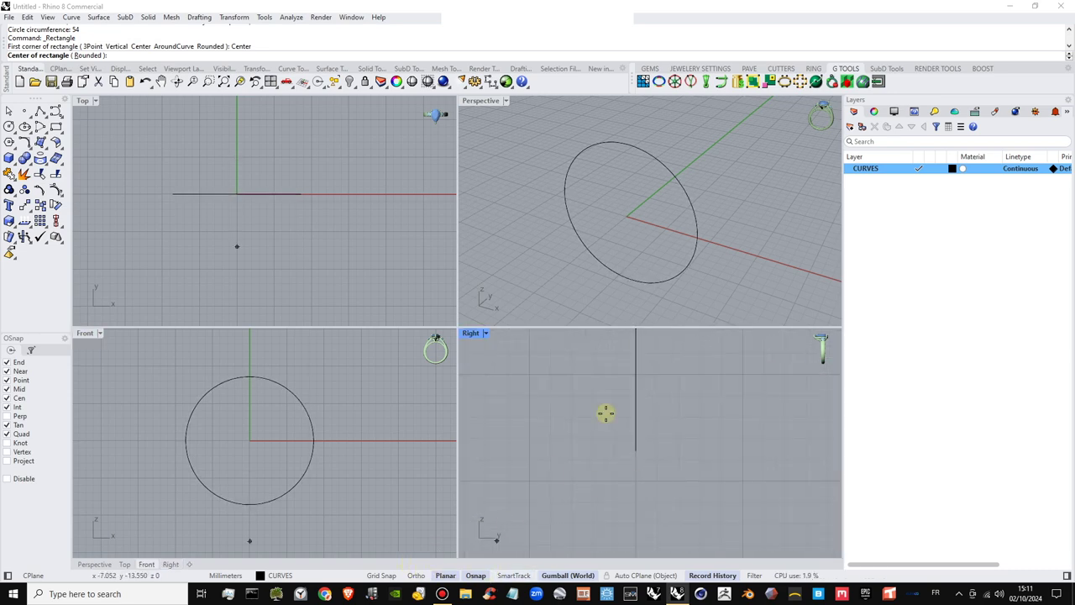
left_click(636, 453)
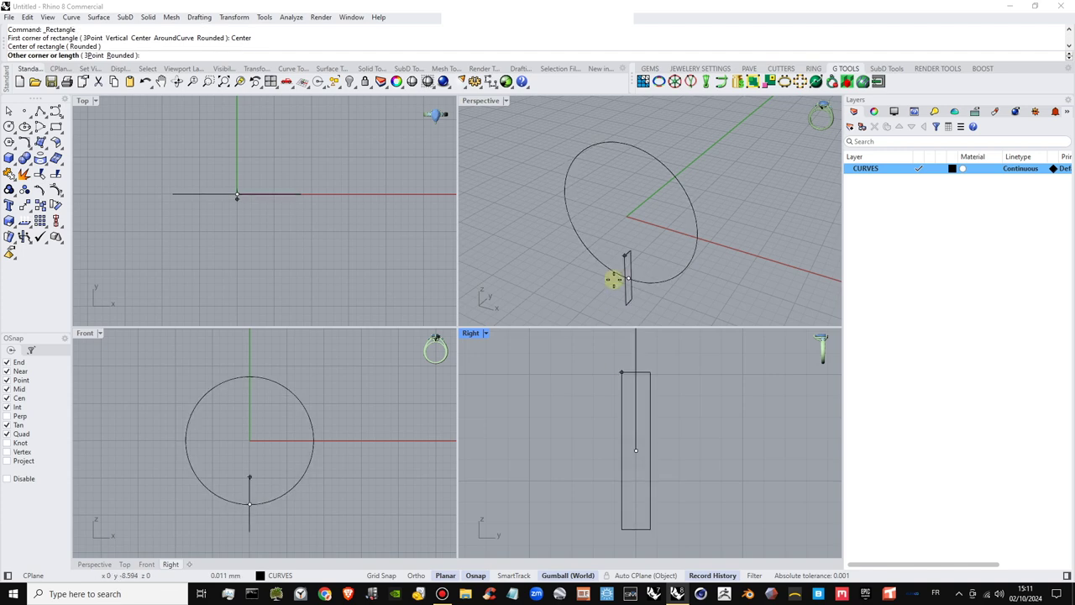
Set the rectangle's length to 5 mm and its width to 2 mm
scroll(621, 286, "up", 5)
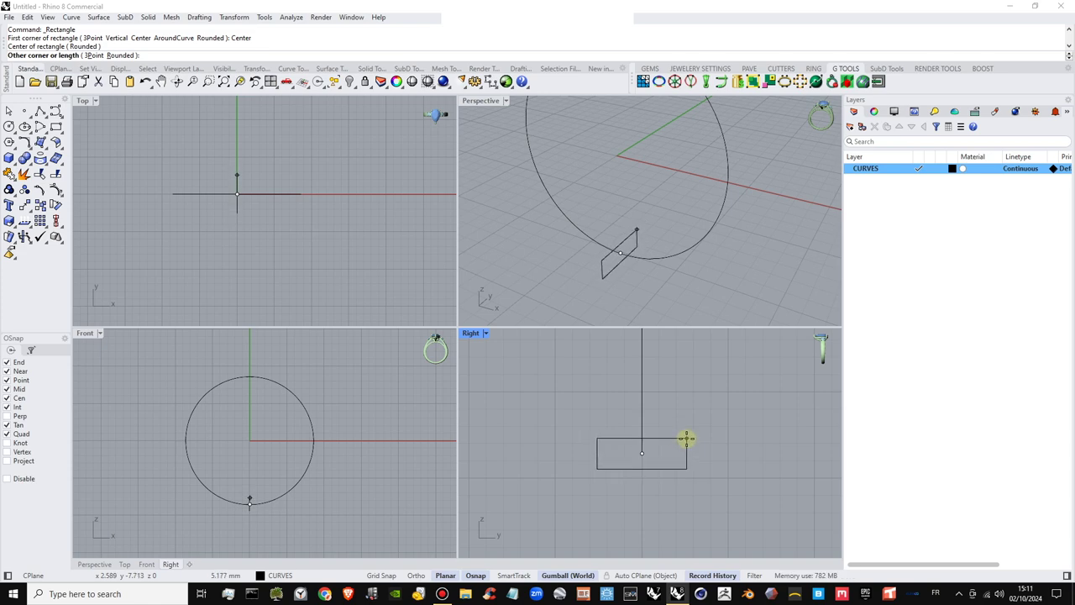
type("6")
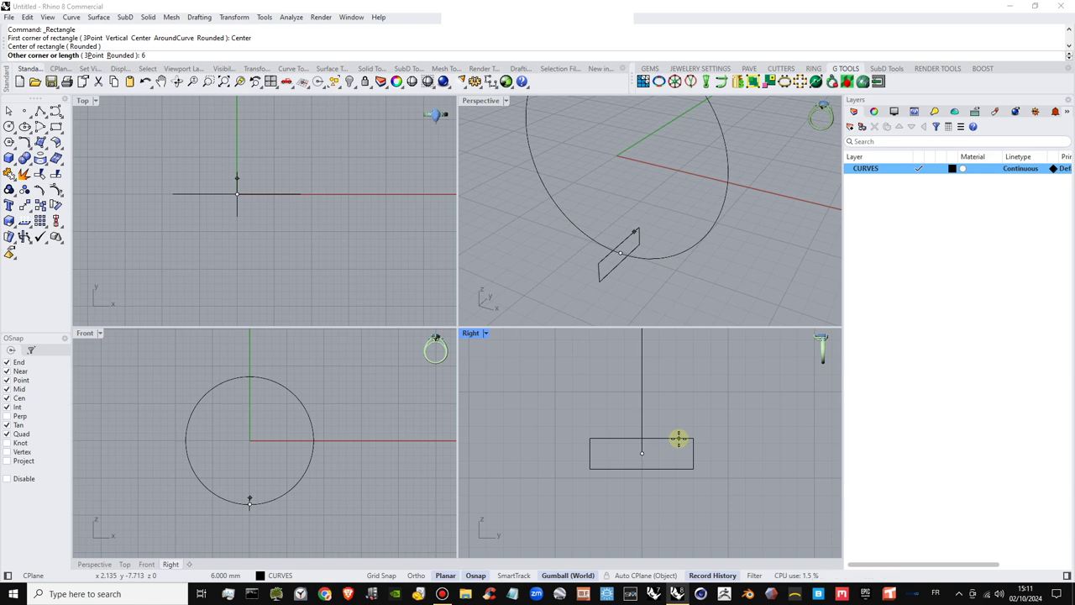
scroll(679, 438, "up", 4)
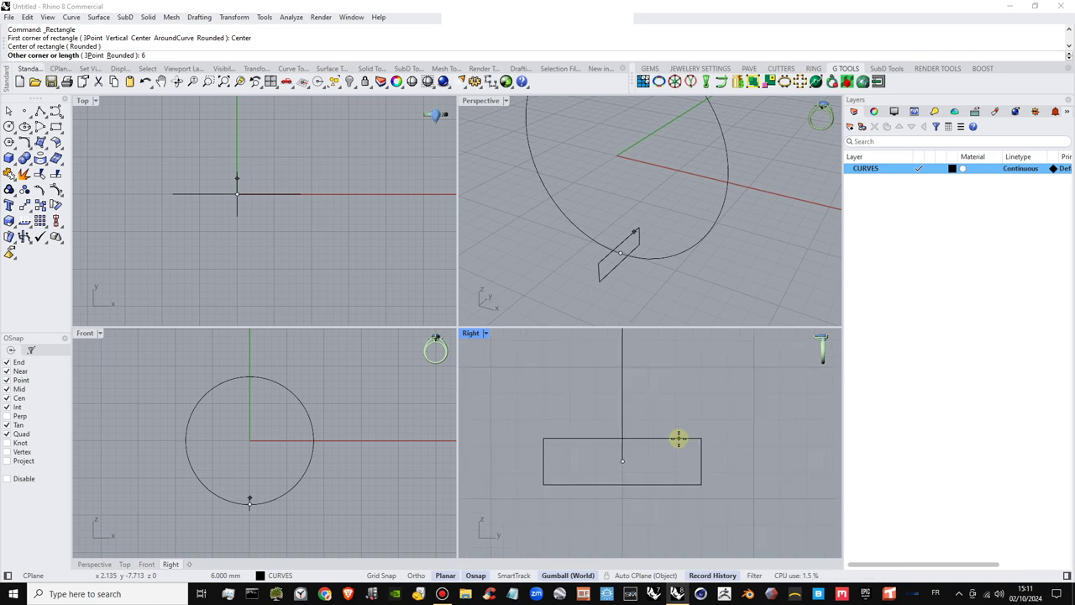
key("BackSpace")
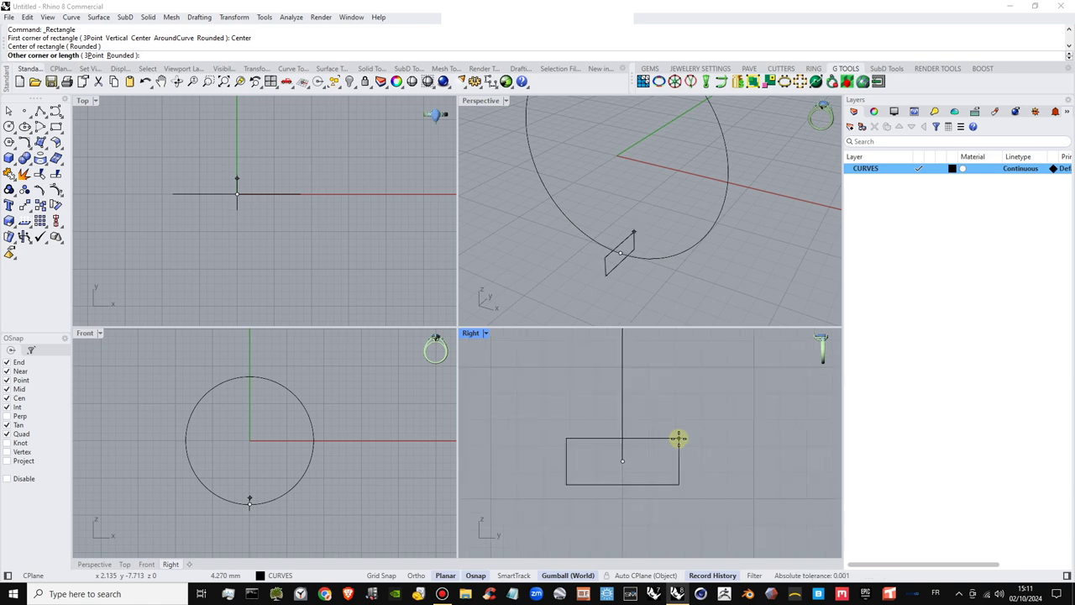
type("5")
scroll(678, 437, "up", 2)
scroll(679, 438, "down", 2)
right_click_drag(678, 438, 701, 451)
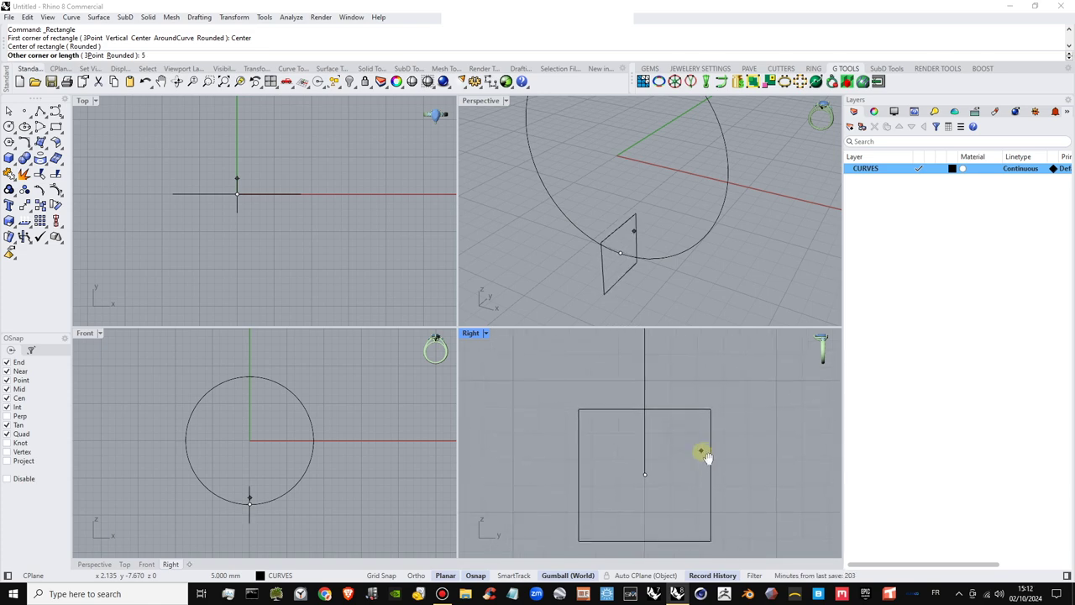
type("2")
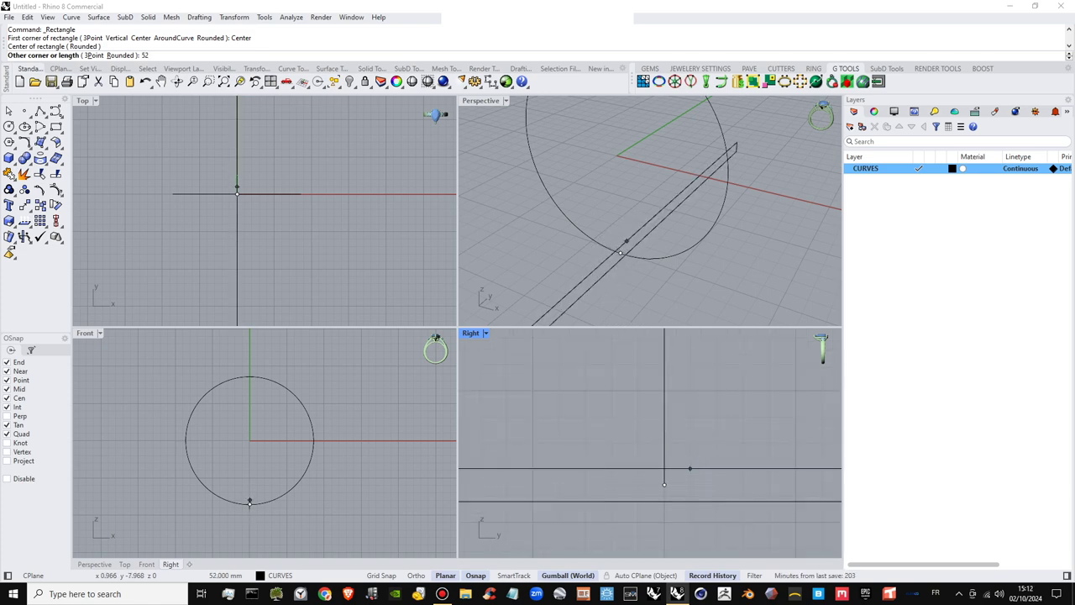
key("BackSpace")
key("Return")
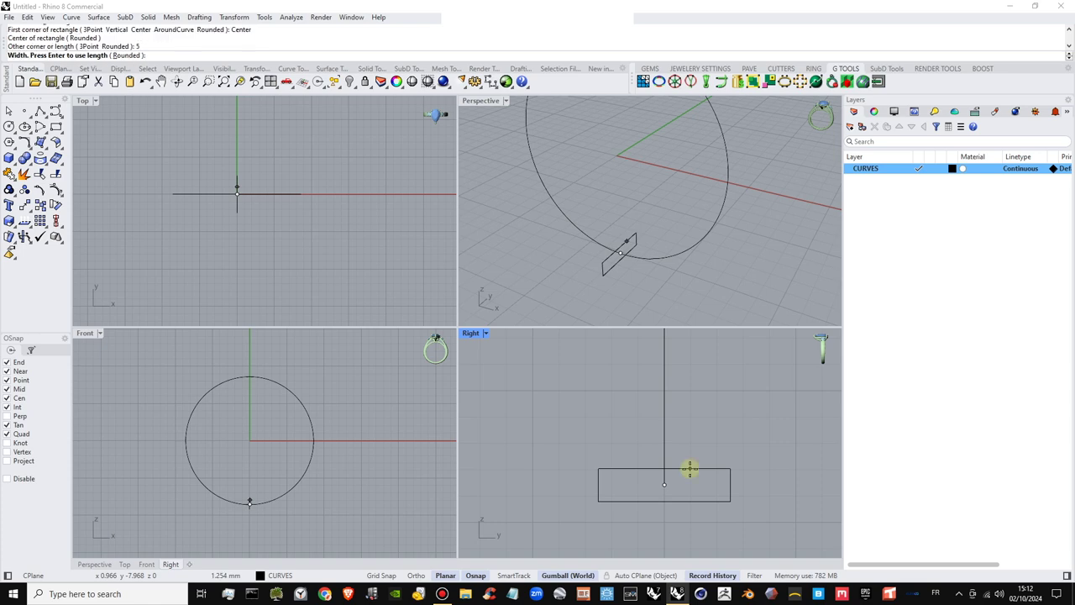
type("2")
key("Return")
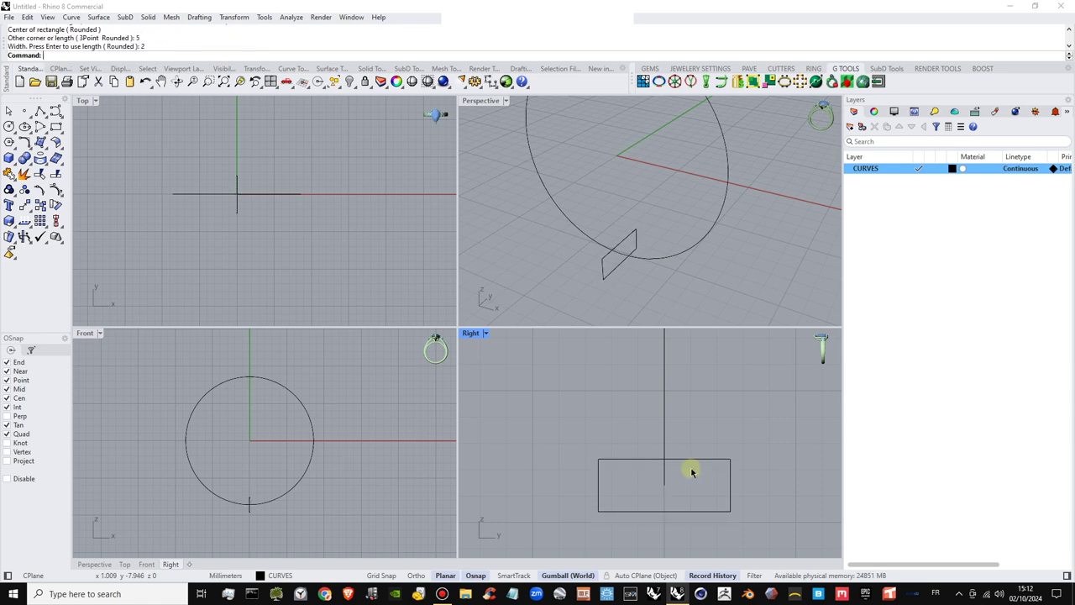
Draw a start-end-point arc between the midpoints of the rectangle's two short sides, passing through the midpoint of its upper long side
mouse_move(644, 233)
right_mouse_down()
mouse_move(663, 284)
mouse_move(636, 234)
mouse_move(648, 283)
mouse_move(646, 176)
mouse_move(631, 228)
right_mouse_up()
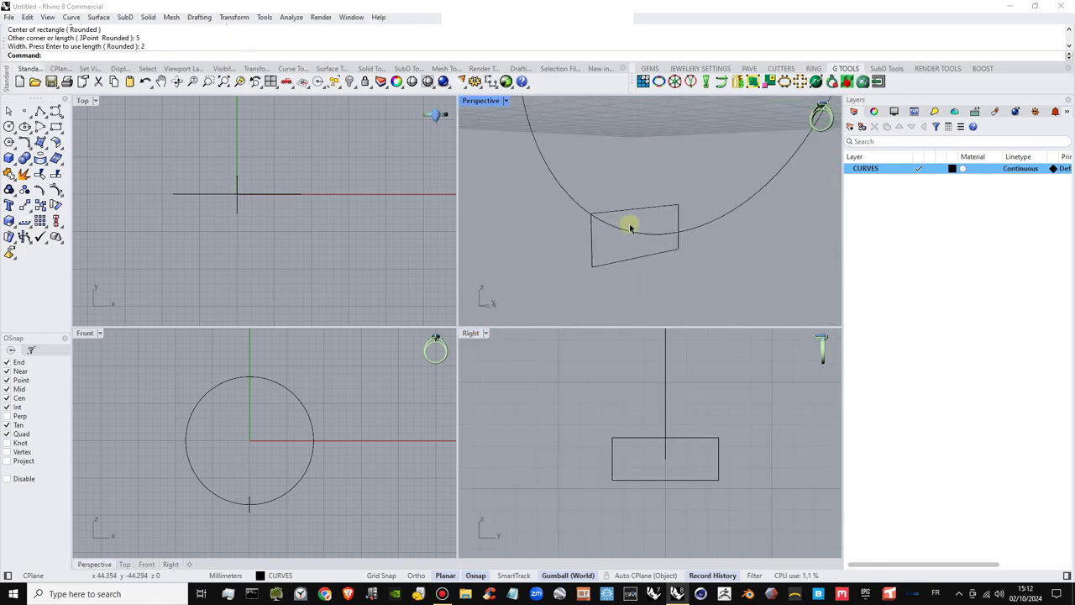
left_click(48, 132)
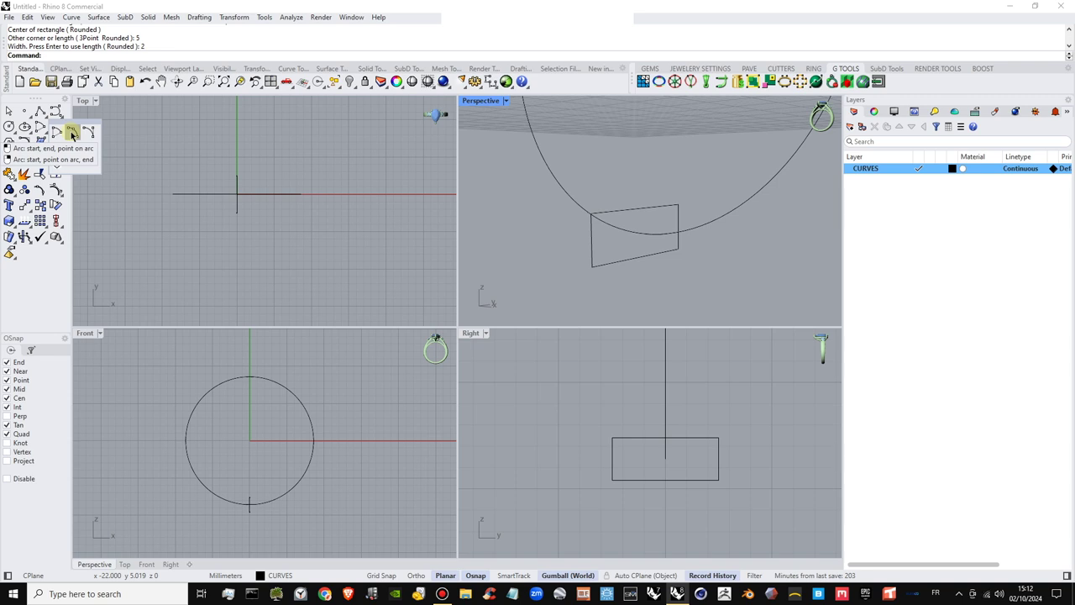
left_click(72, 135)
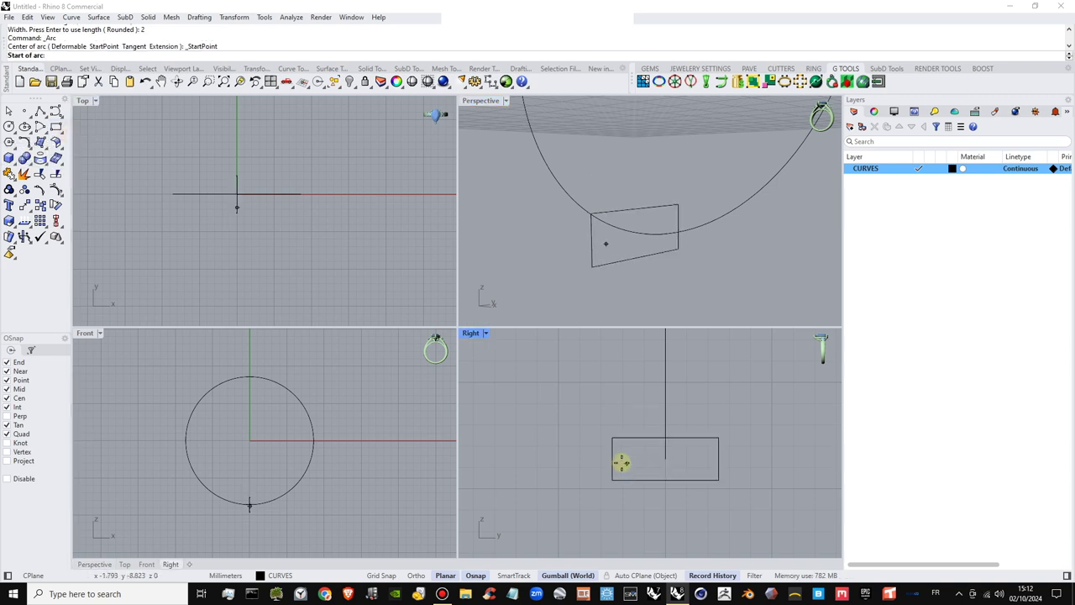
scroll(615, 456, "up", 1)
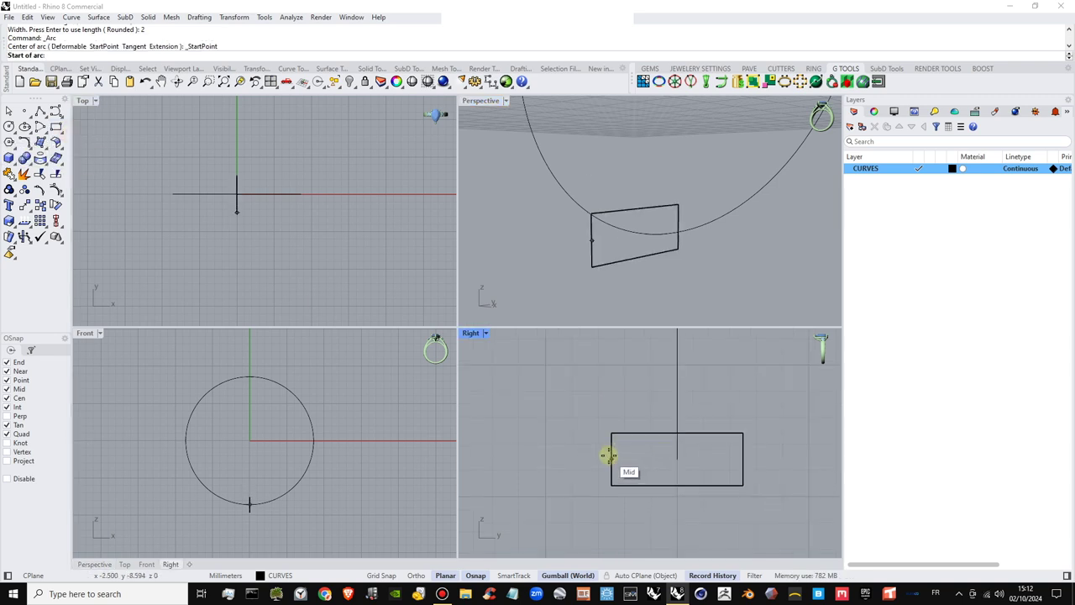
scroll(610, 456, "up", 1)
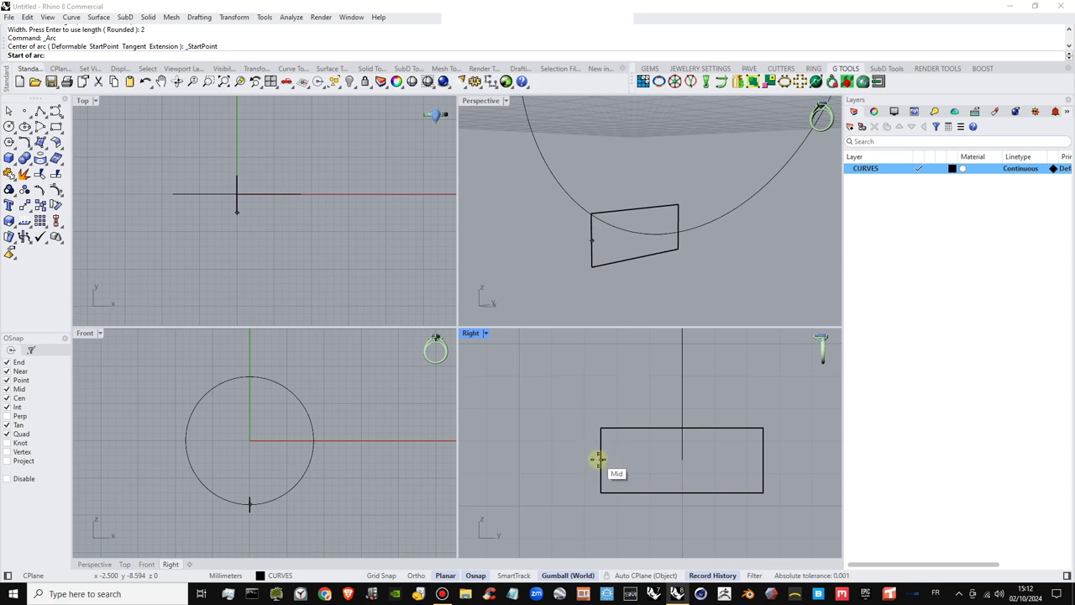
left_click(600, 460)
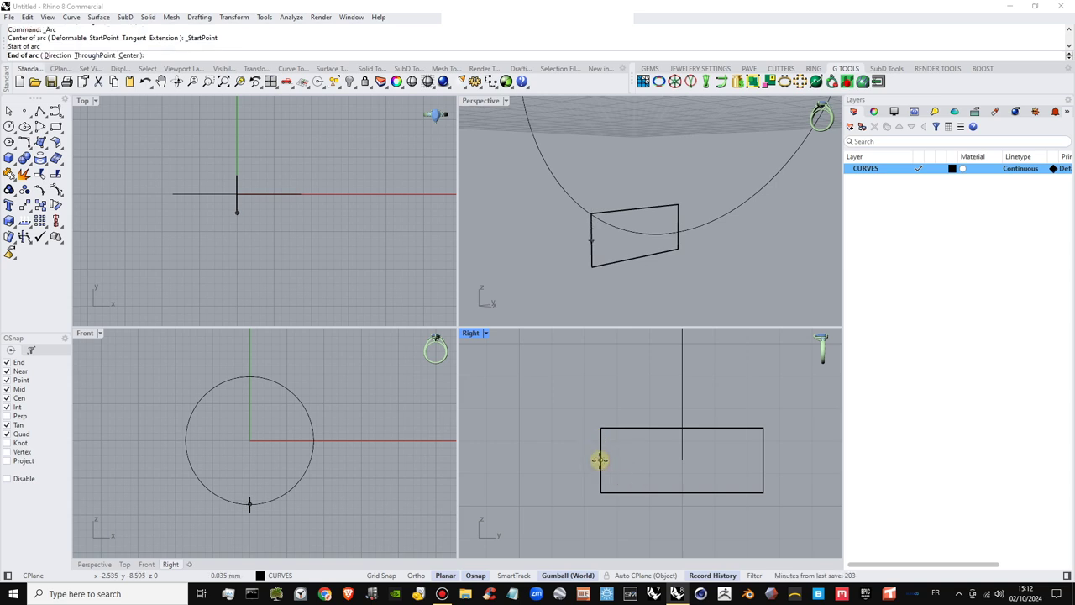
left_click(764, 460)
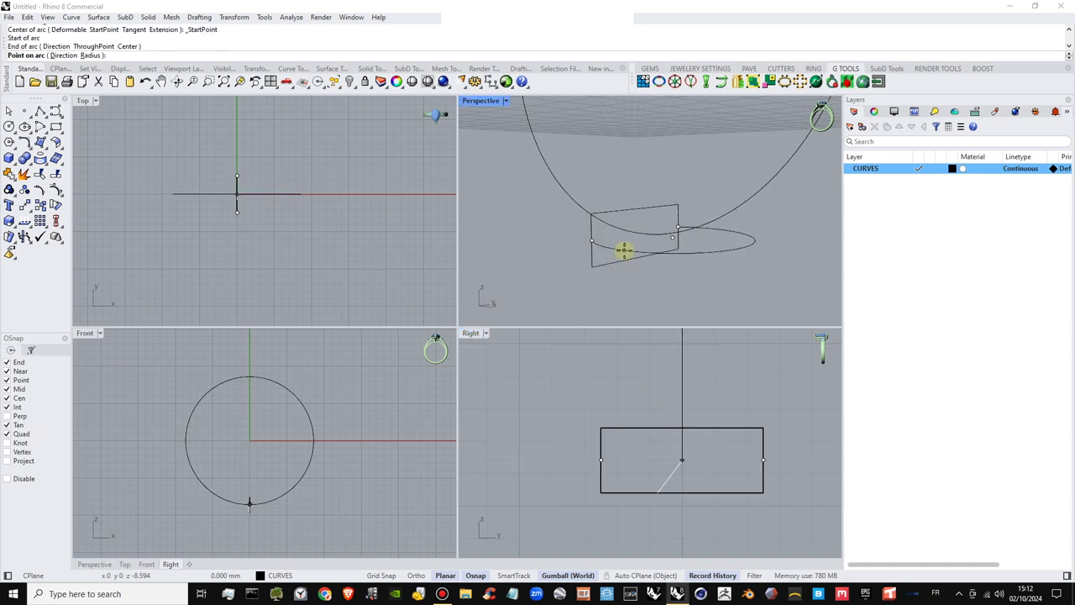
scroll(716, 437, "up", 2)
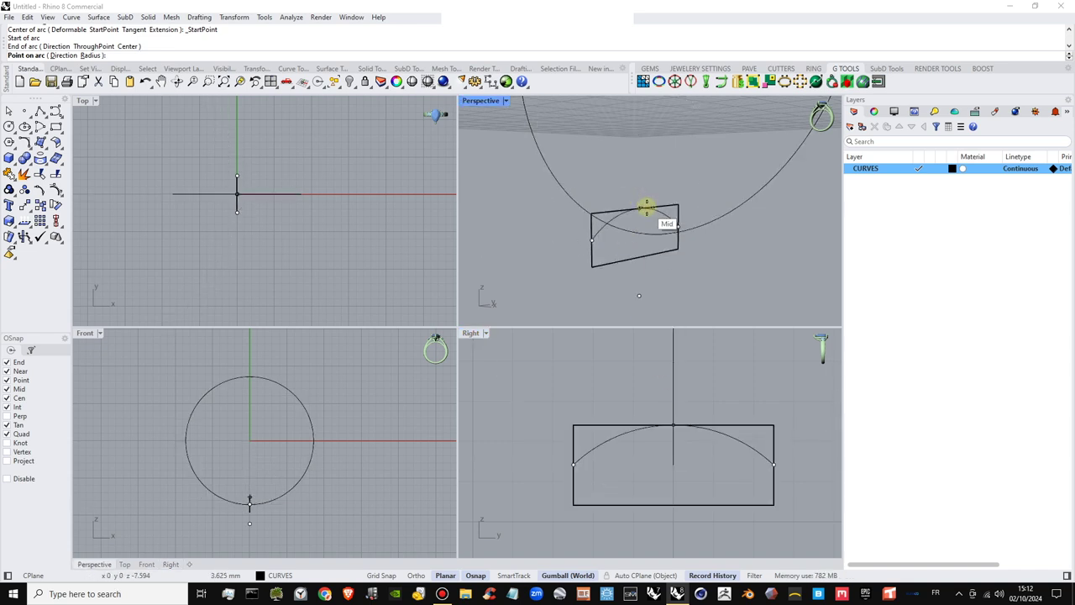
scroll(638, 207, "up", 2)
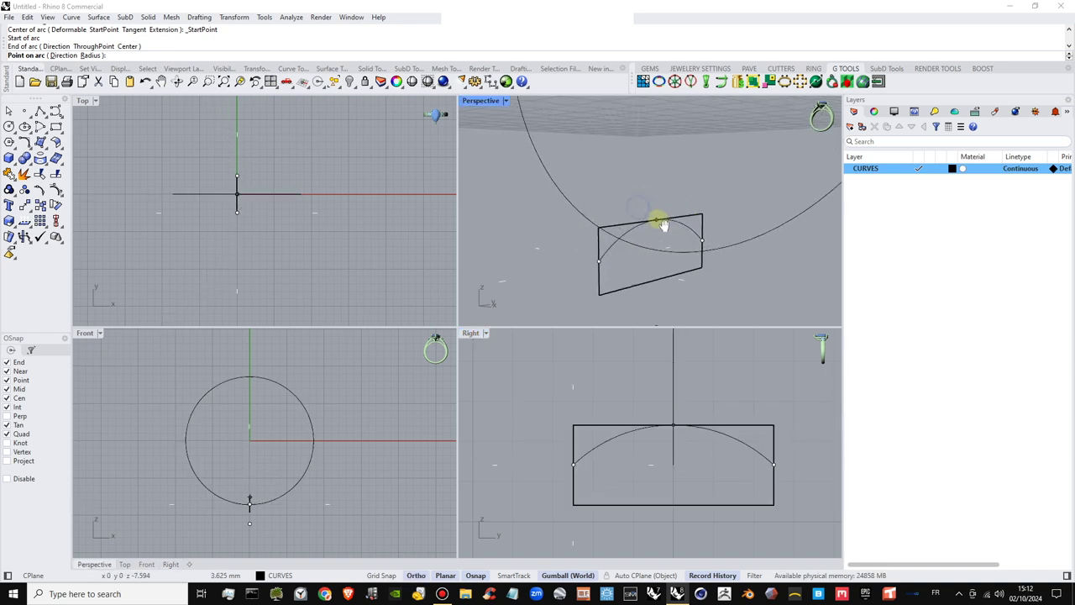
left_click(653, 218)
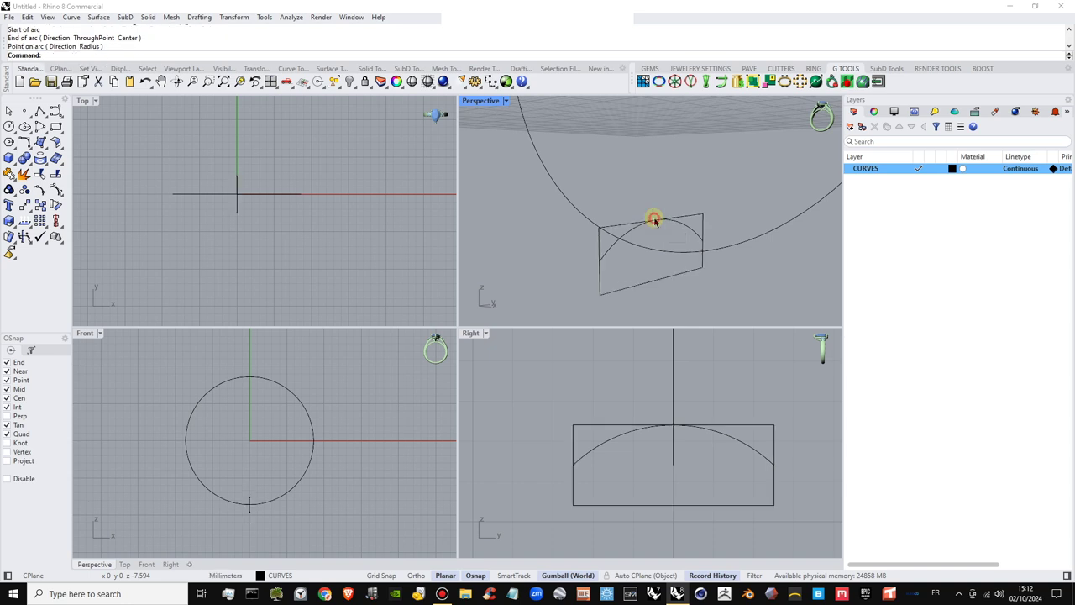
Split the rectangle using the arc as the cutting object
scroll(675, 231, "down", 5)
scroll(672, 278, "up", 4)
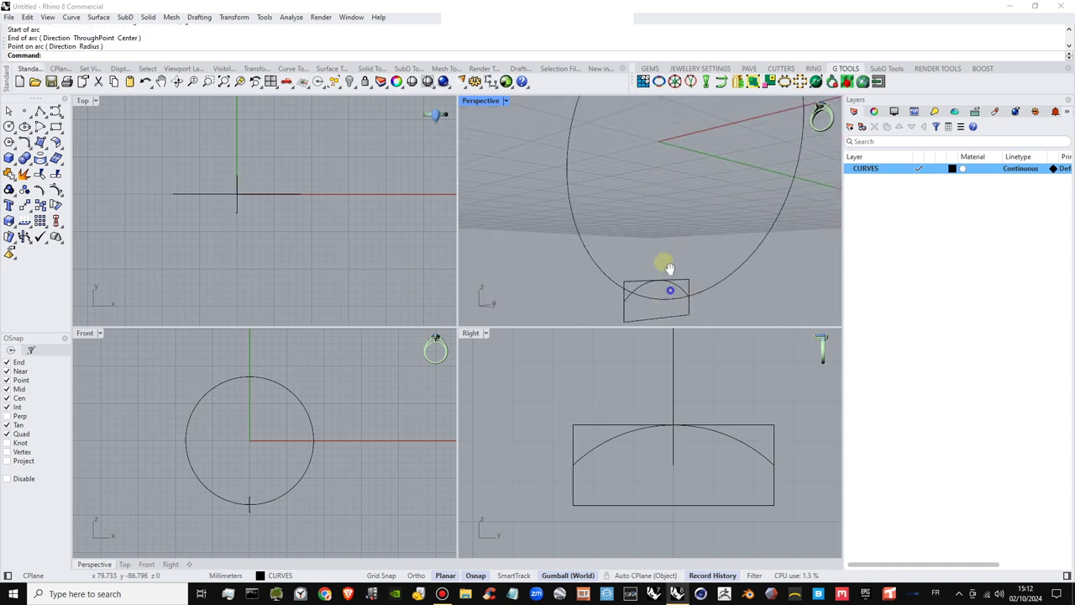
left_click(670, 266)
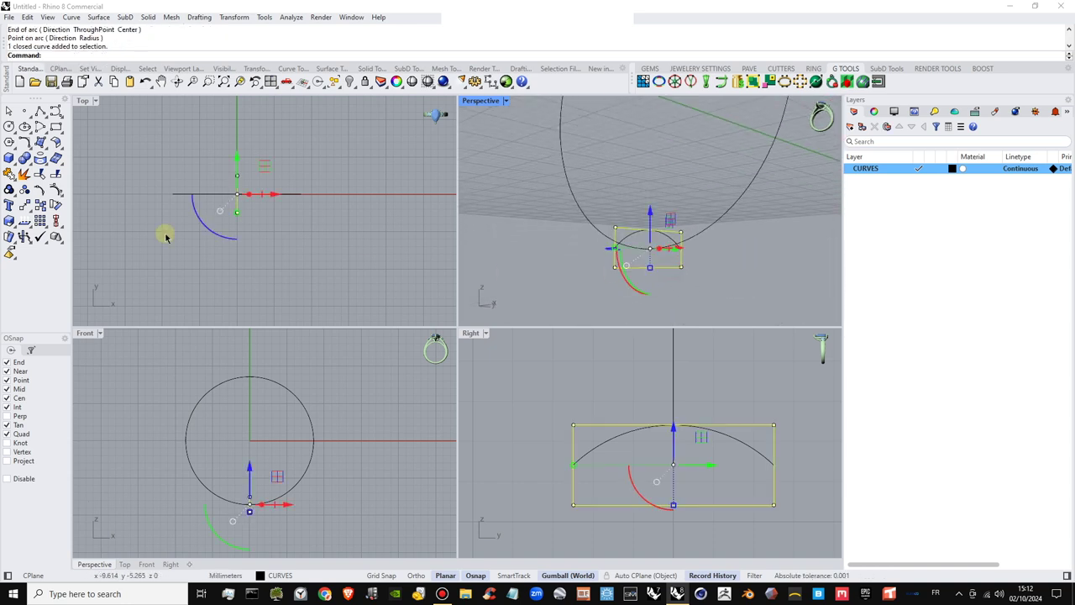
left_click(57, 176)
left_click(667, 236)
right_click(669, 237)
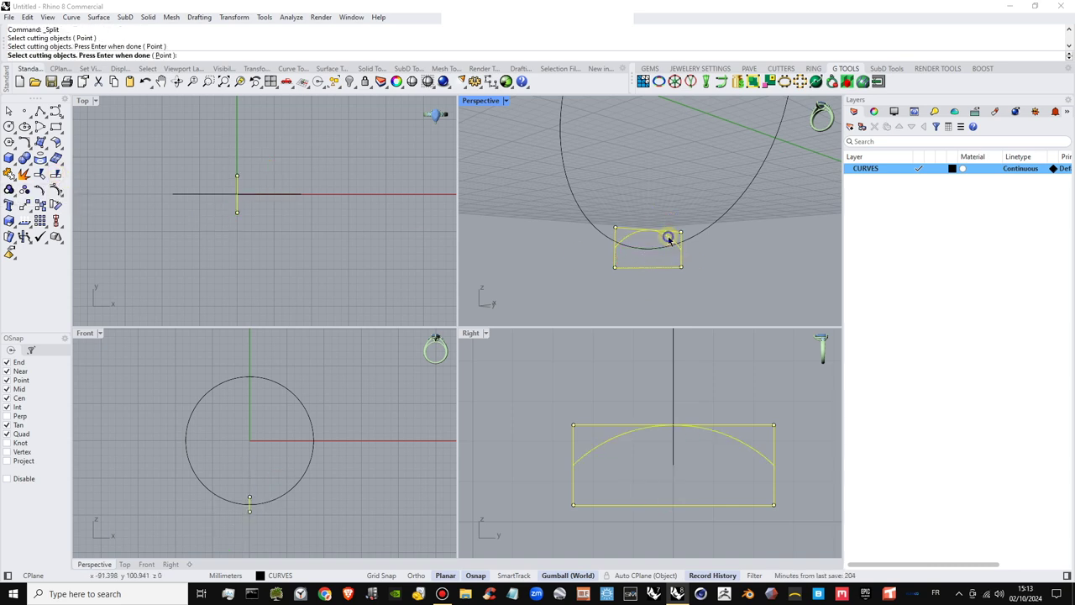
Keep the lower part of the split rectangle and delete the pieces above the arc
scroll(668, 237, "up", 4)
left_click(670, 282, "ctrl")
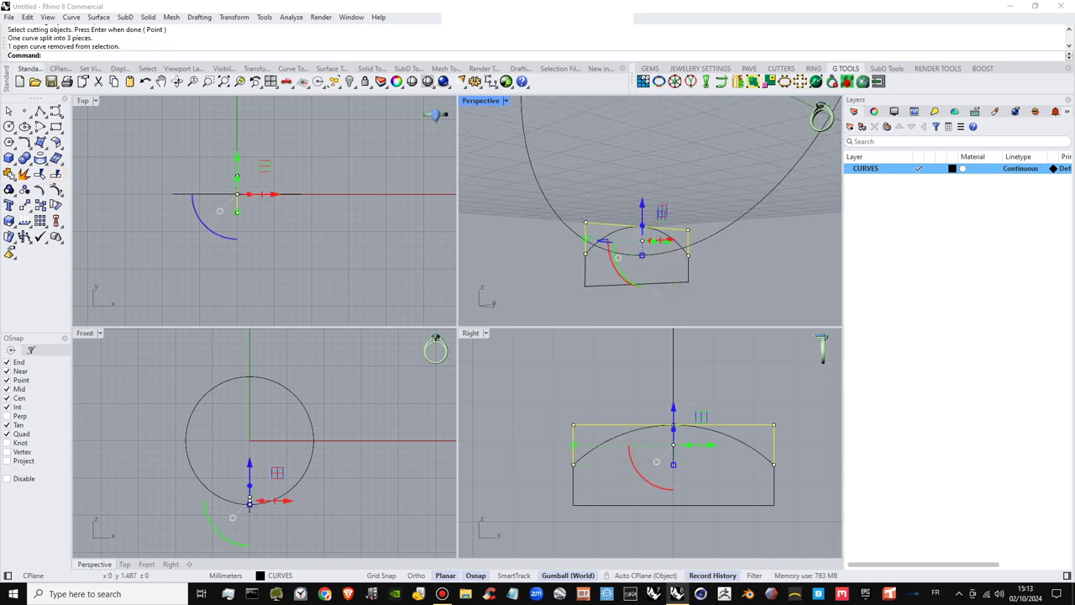
key("Delete")
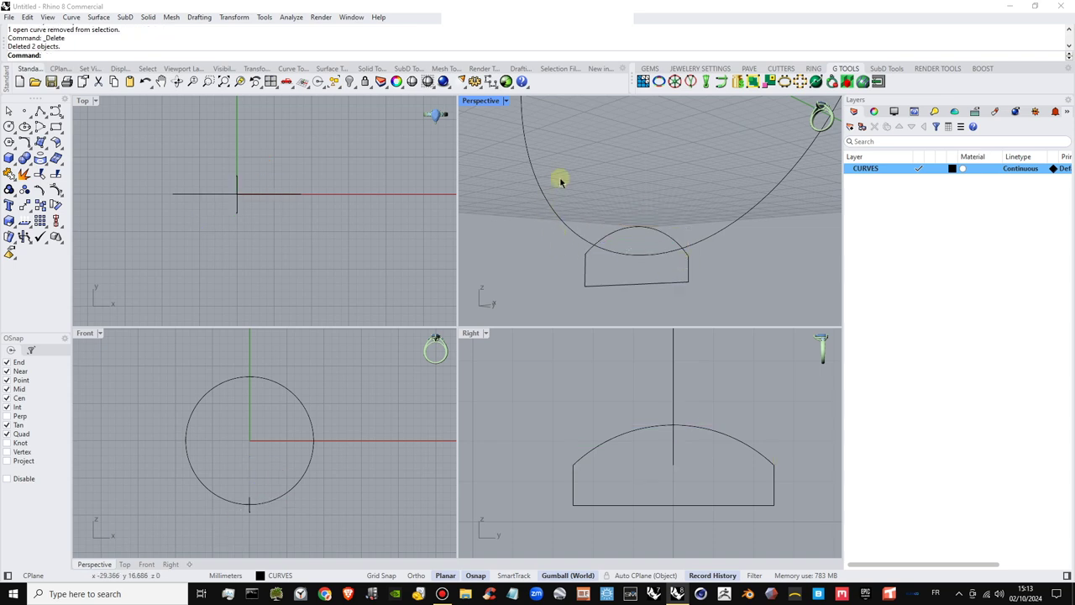
Join the arc and the remaining lower rectangle part into one closed band profile
left_click_drag(559, 177, 764, 328)
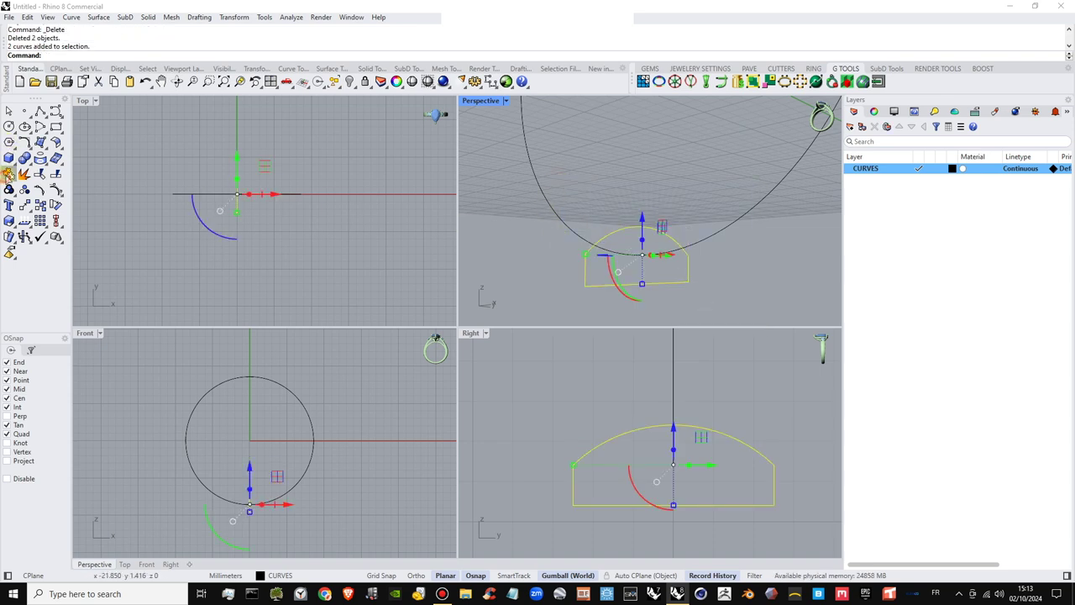
left_click(9, 173)
left_click(703, 190)
Widen the closed profile slightly along its length with the gumball's scale handle in the Right view, and deselect it
scroll(657, 214, "down", 5)
right_click_drag(657, 211, 650, 294, "shift")
left_click(667, 288)
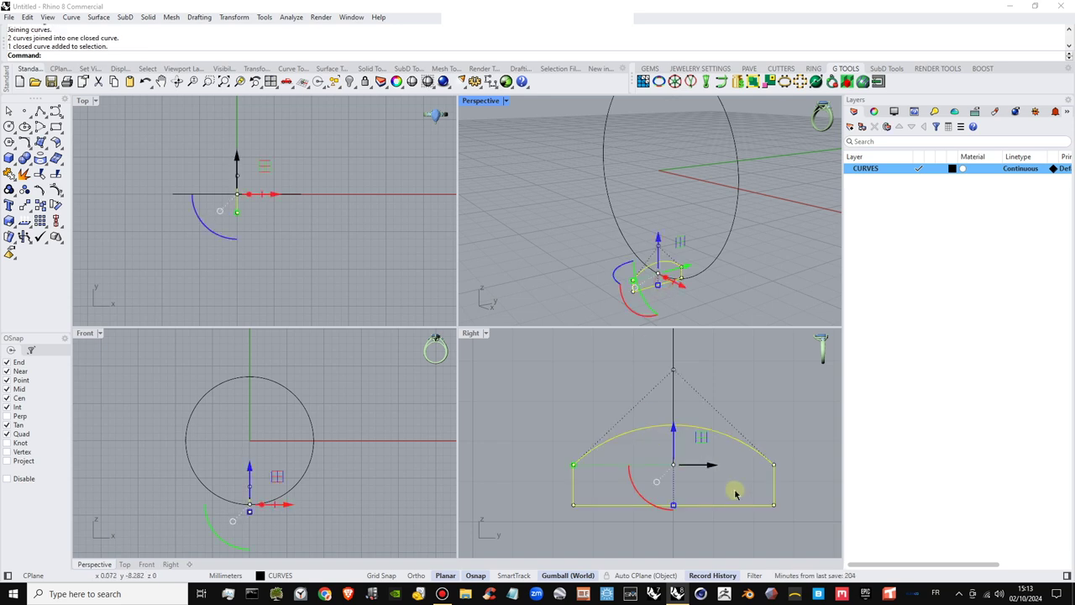
left_click_drag(570, 466, 554, 467)
scroll(594, 433, "down", 4)
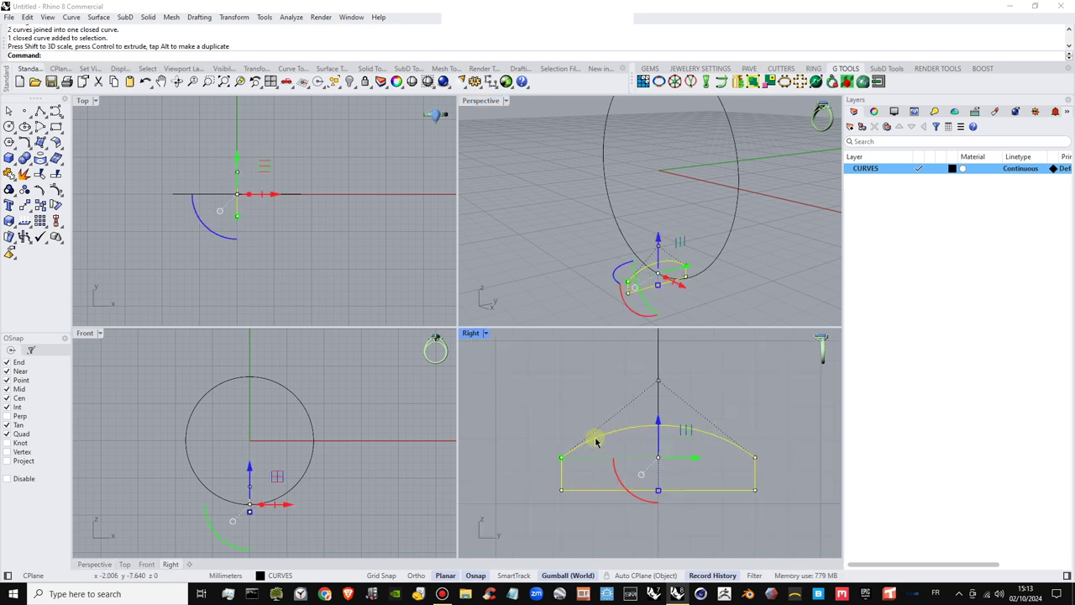
left_click(710, 576)
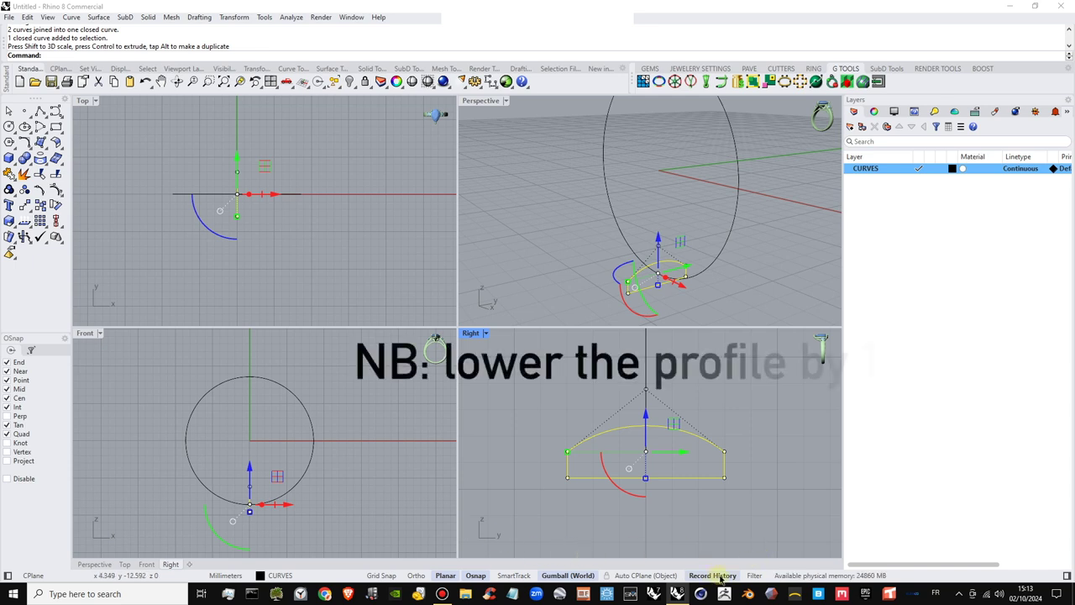
right_click_drag(644, 387, 655, 454)
scroll(671, 404, "down", 4)
scroll(660, 457, "down", 3)
left_click(812, 204)
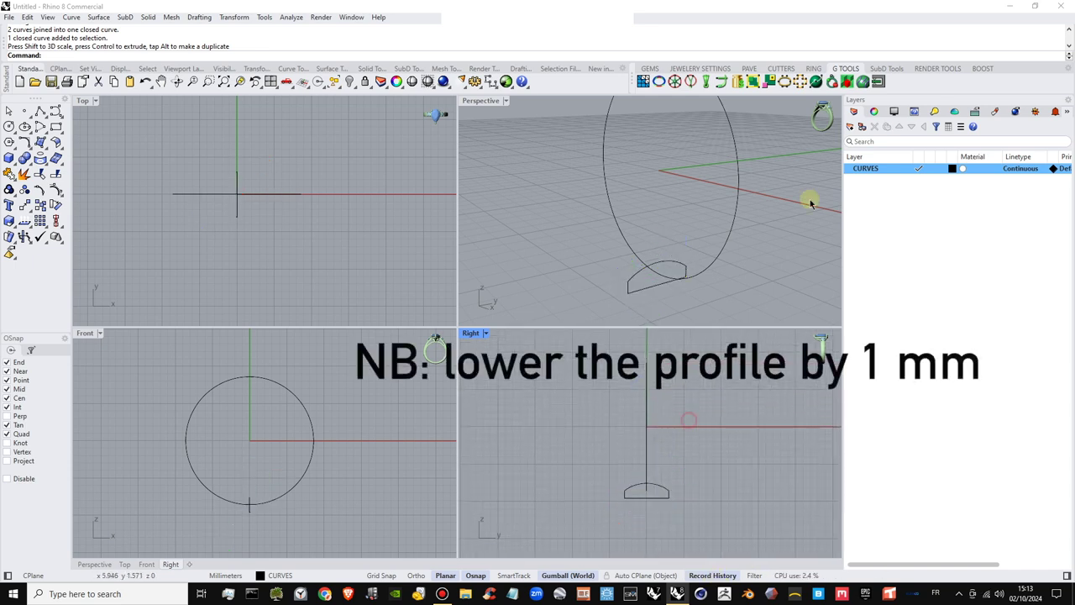
Create a new layer named BAND and make it the current layer
left_click(852, 126)
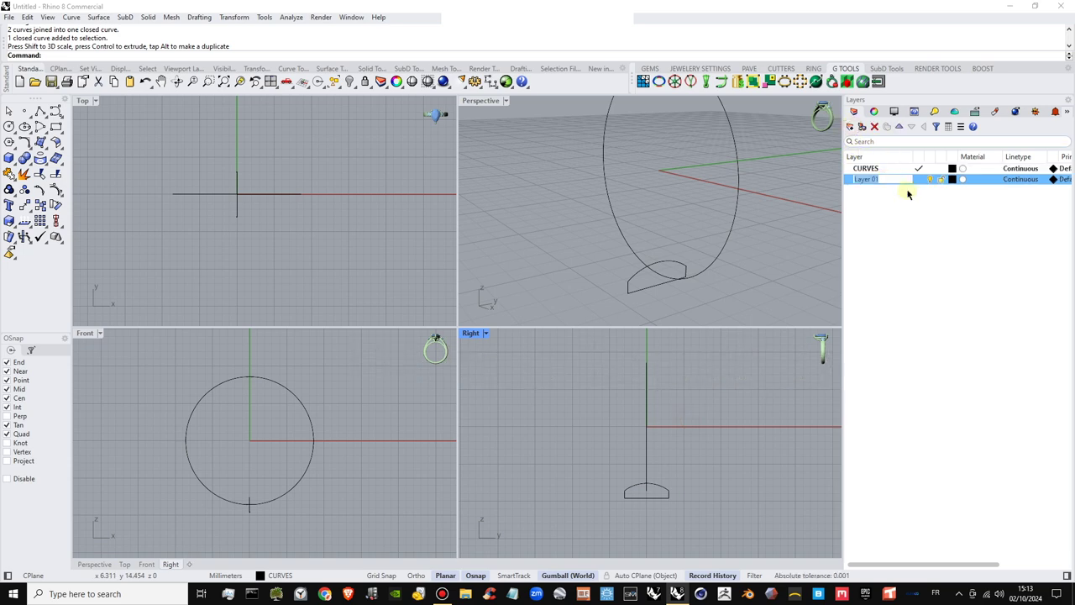
type("BAND")
key("Return")
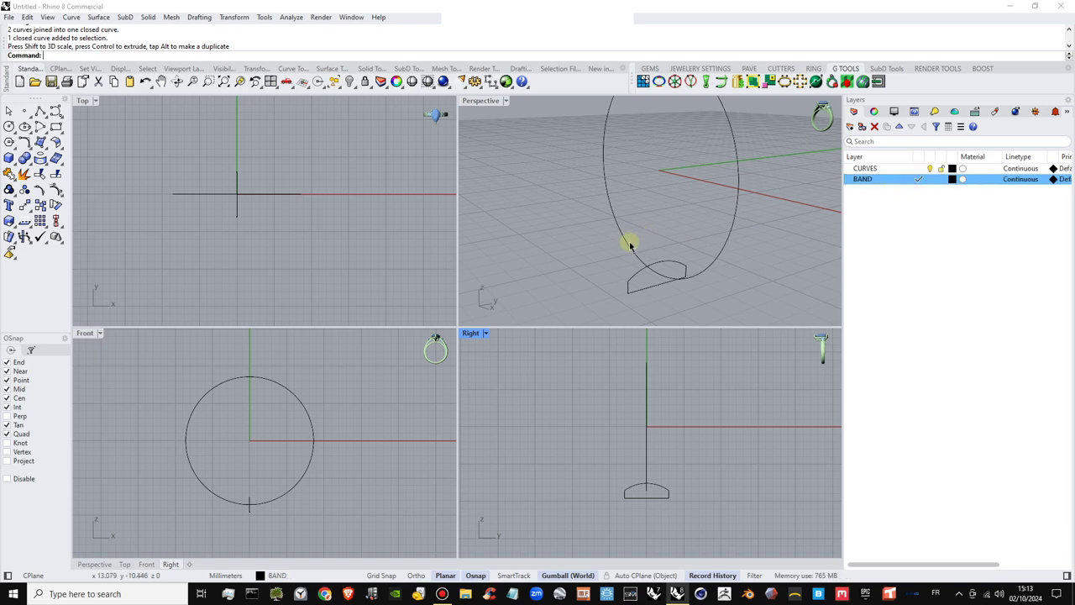
Start a one-rail sweep using the finger circle as the rail and the arched profile as the cross section
left_click(48, 146)
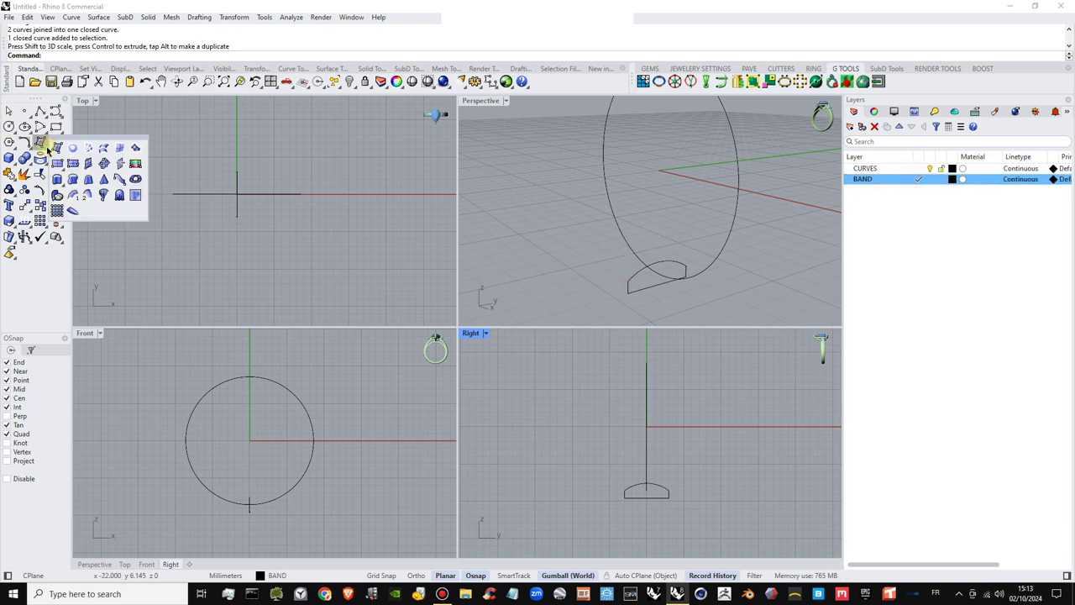
left_click(72, 195)
left_click(728, 241)
left_click(660, 265)
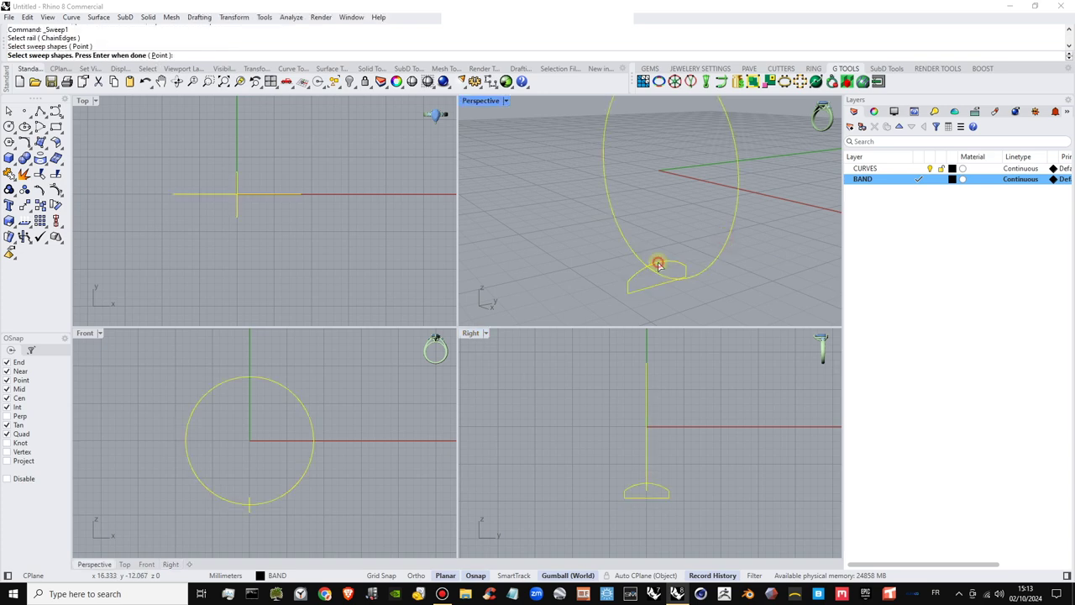
key("Return")
Move the profile's seam point to the midpoint of its upper arc and accept it
left_click(628, 281)
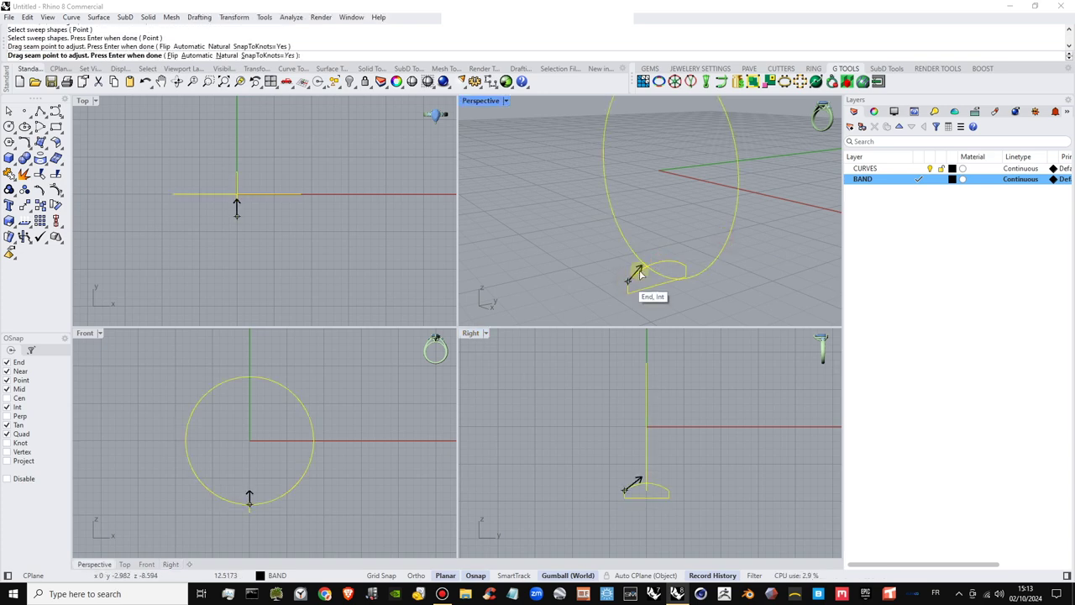
scroll(648, 273, "up", 4)
scroll(664, 290, "up", 4)
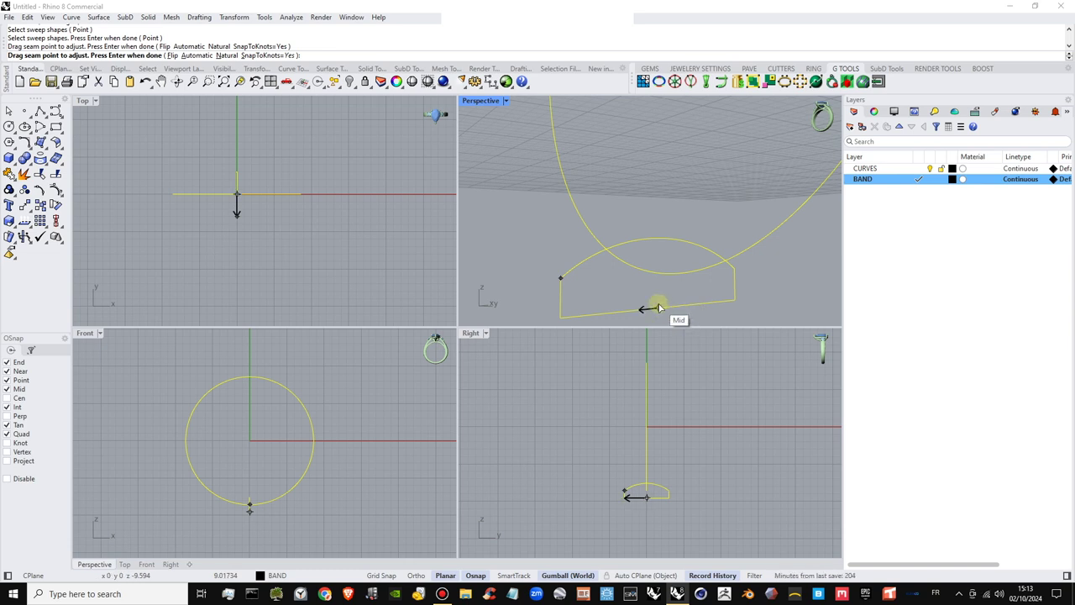
left_click_drag(658, 308, 663, 241)
scroll(668, 248, "down", 4)
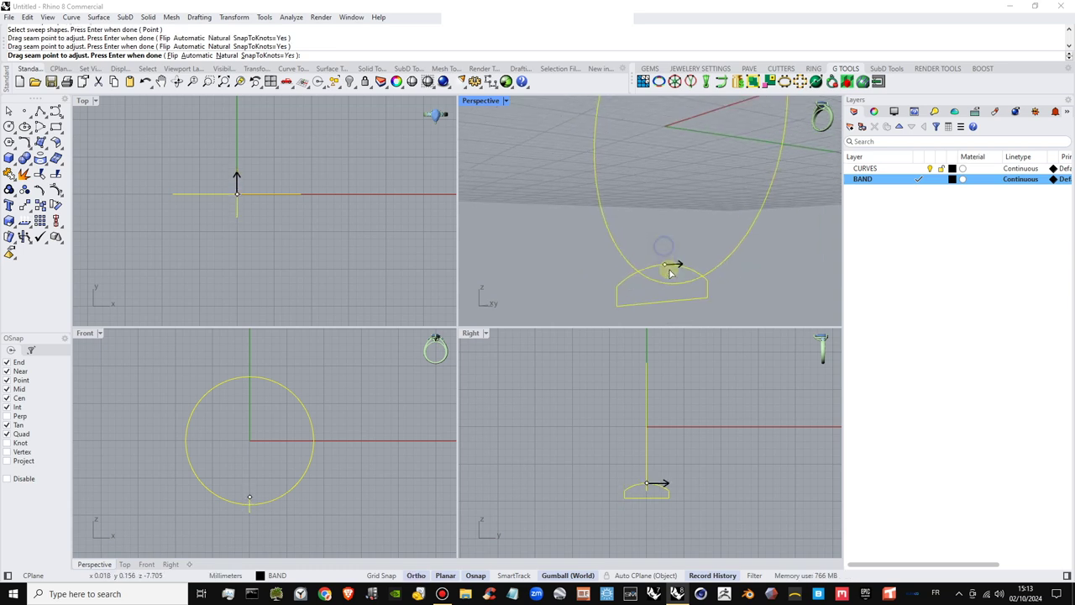
scroll(668, 265, "down", 5)
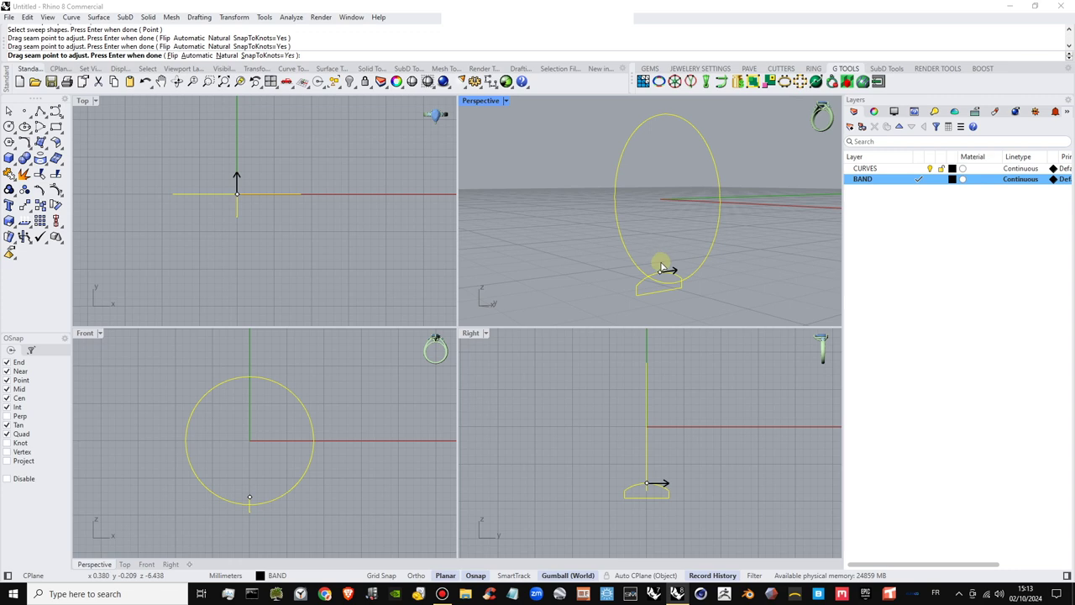
key("Return")
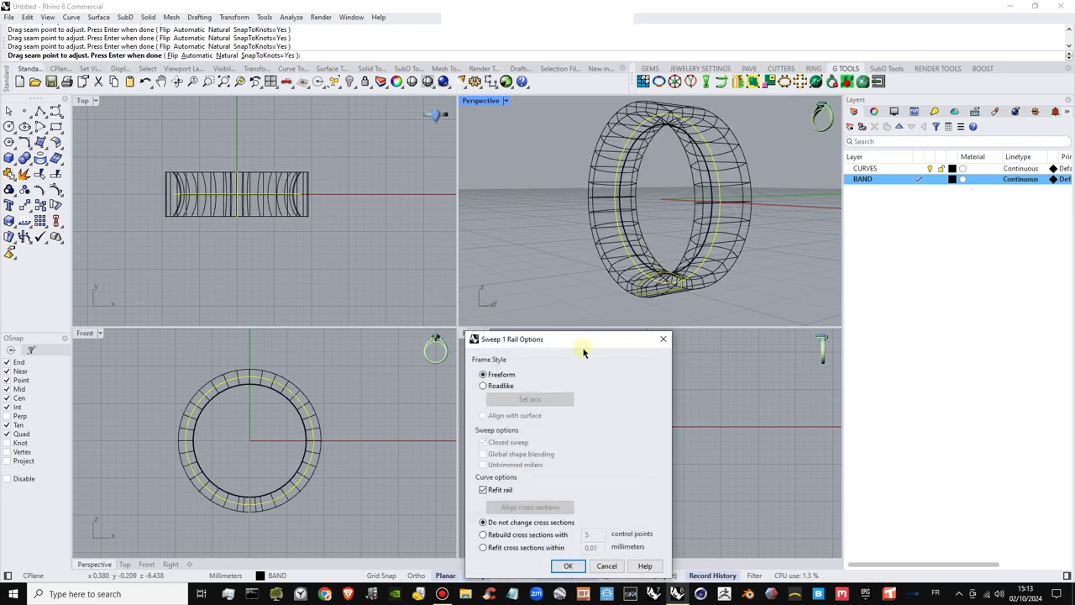
Check the ring preview and complete the sweep with the Freeform frame style and unchanged cross sections
left_click_drag(584, 351, 918, 256)
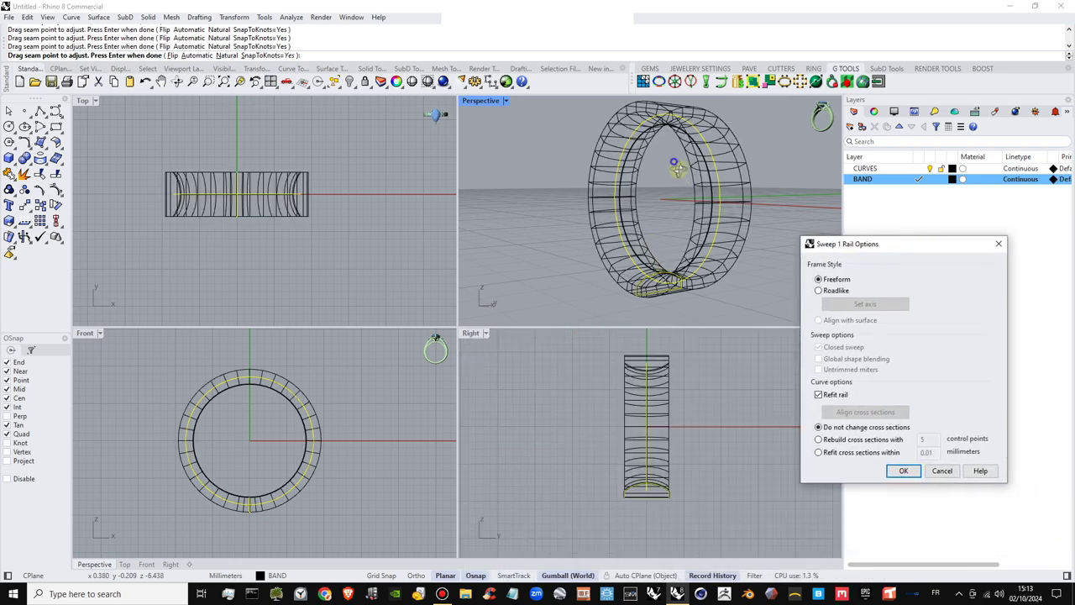
right_click_drag(677, 169, 658, 209)
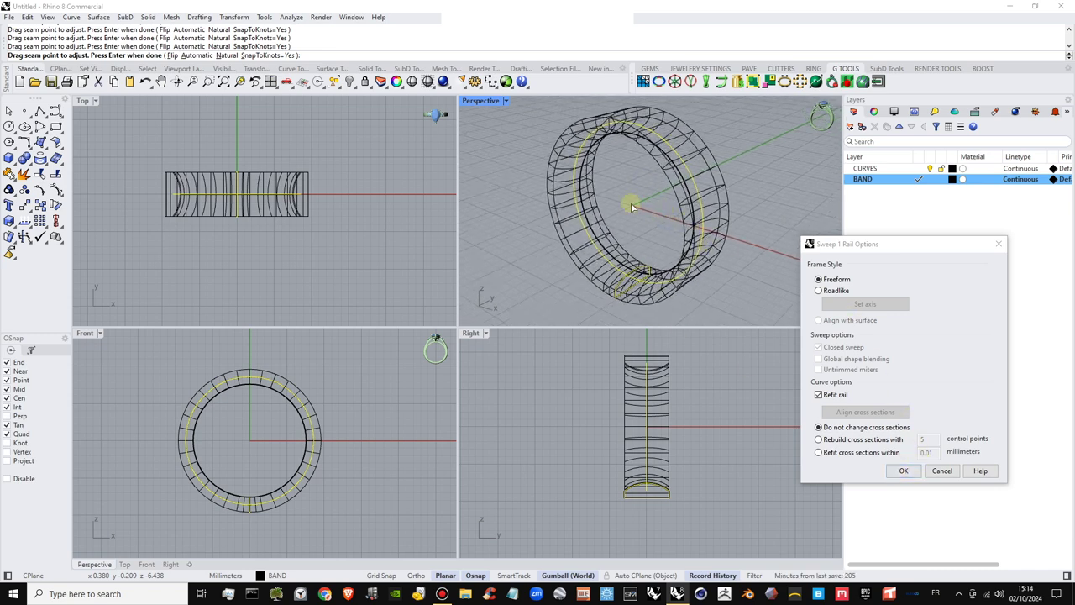
right_click_drag(630, 203, 684, 220)
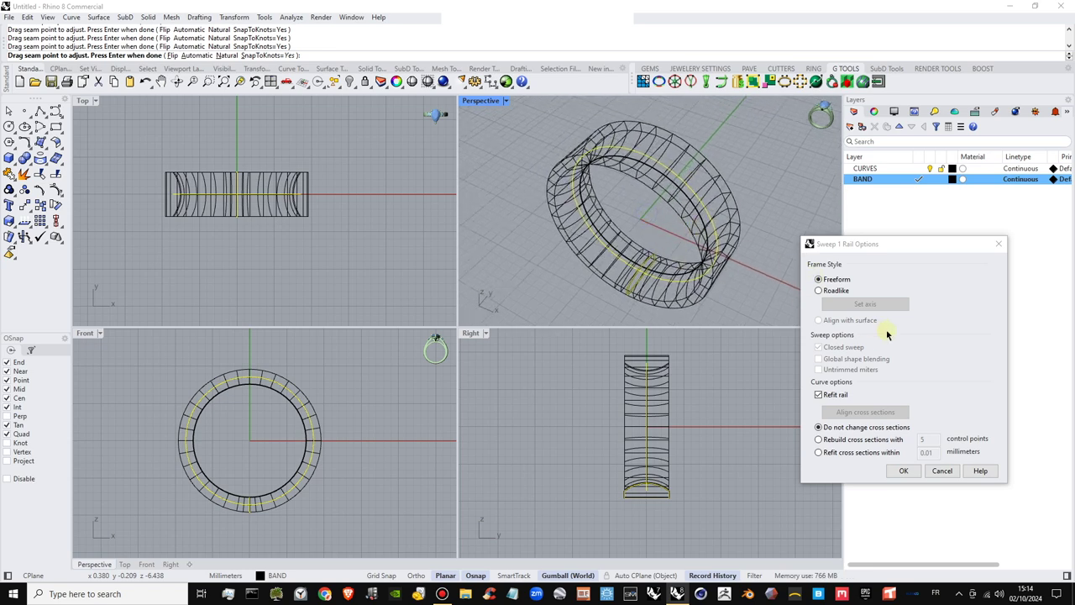
left_click(904, 471)
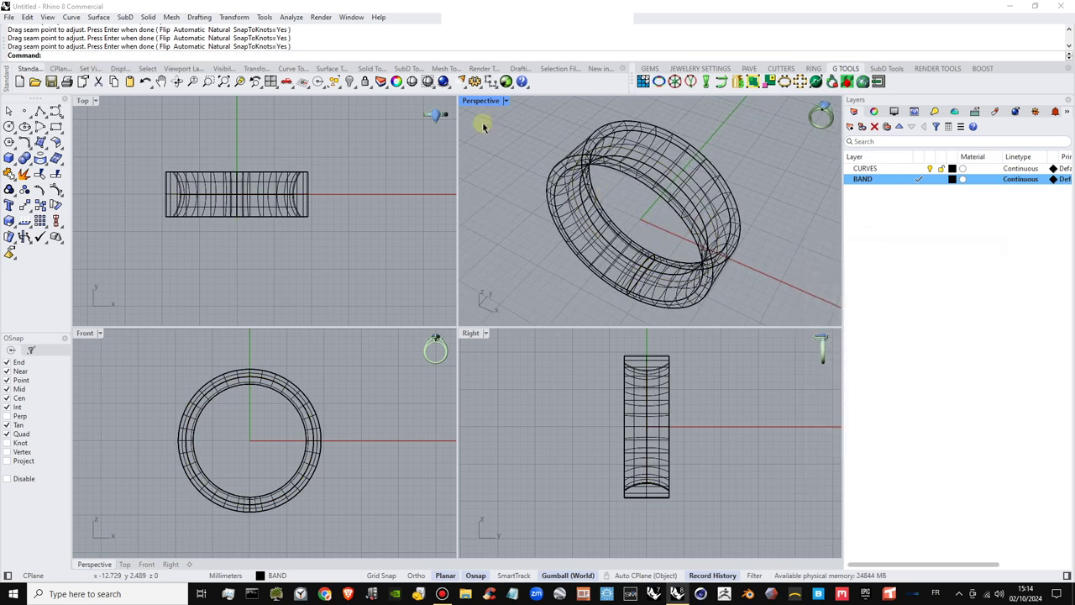
Set all four viewports to Shaded display and narrow the Layers panel to give them more room
left_click(506, 102)
left_click(489, 154)
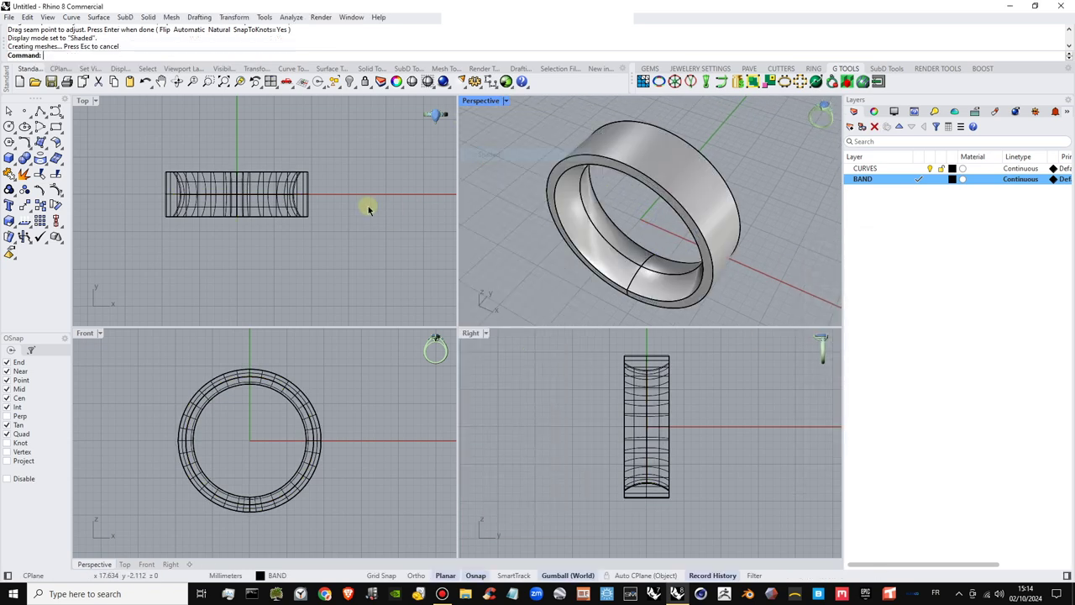
right_click(367, 209)
right_click(360, 384)
right_click(518, 420)
right_click_drag(593, 399, 601, 420)
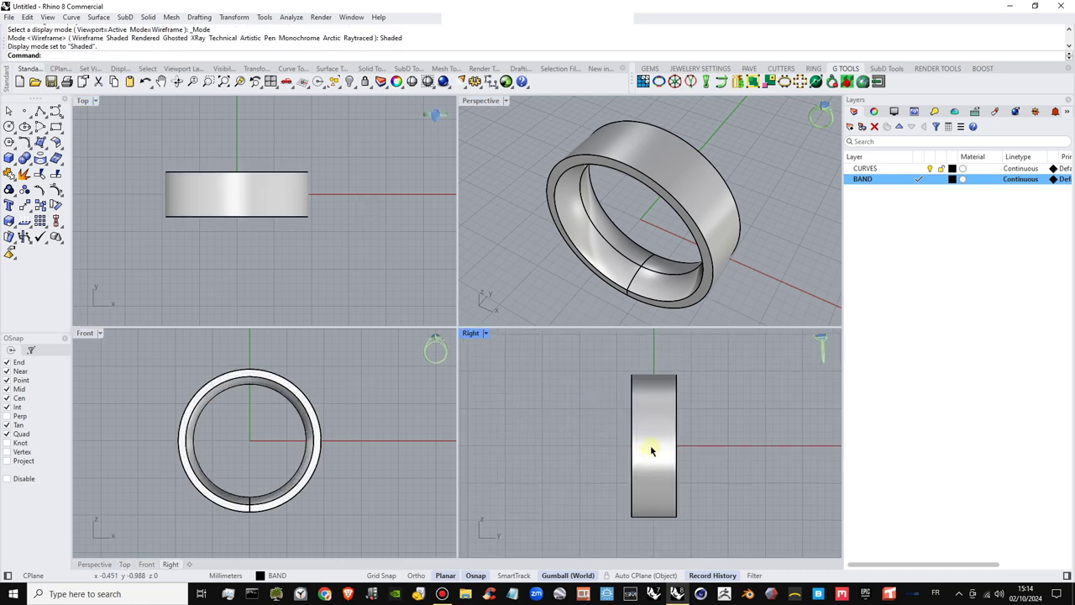
scroll(668, 422, "up", 2)
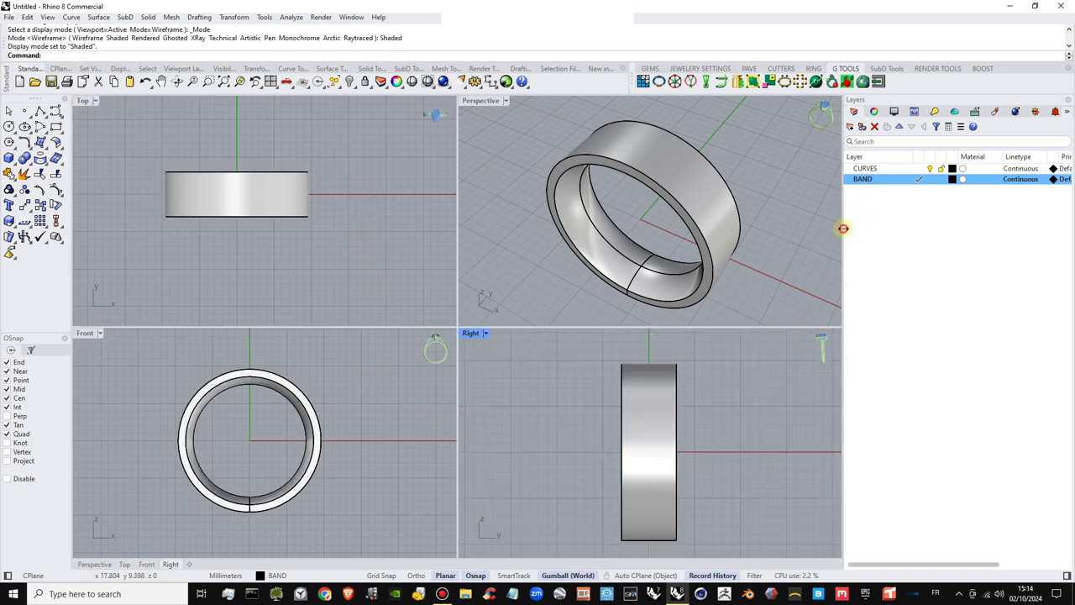
left_click_drag(843, 228, 898, 228)
right_click_drag(709, 231, 736, 270)
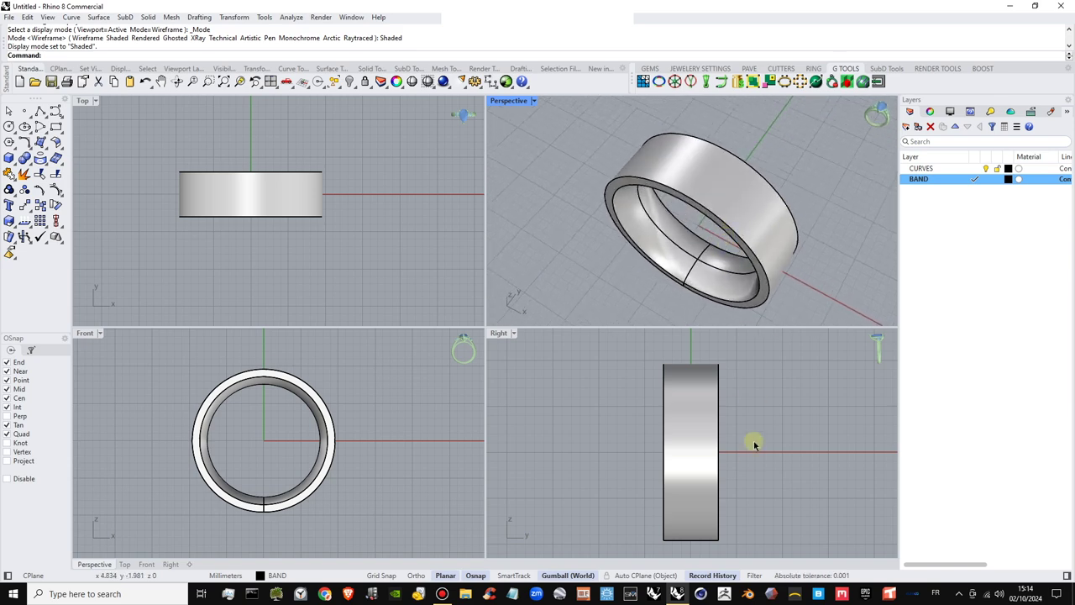
Scale the profile curve a little wider with the gumball in the Right view so the history-linked band widens too
left_click(716, 540)
left_click(741, 552)
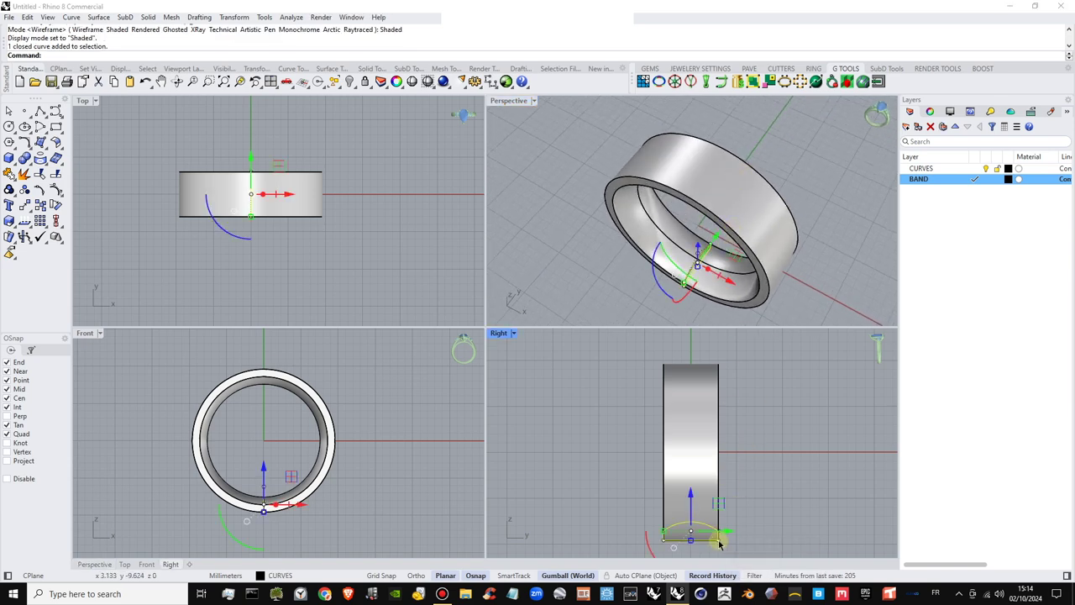
scroll(679, 531, "up", 2)
left_click_drag(661, 531, 655, 532)
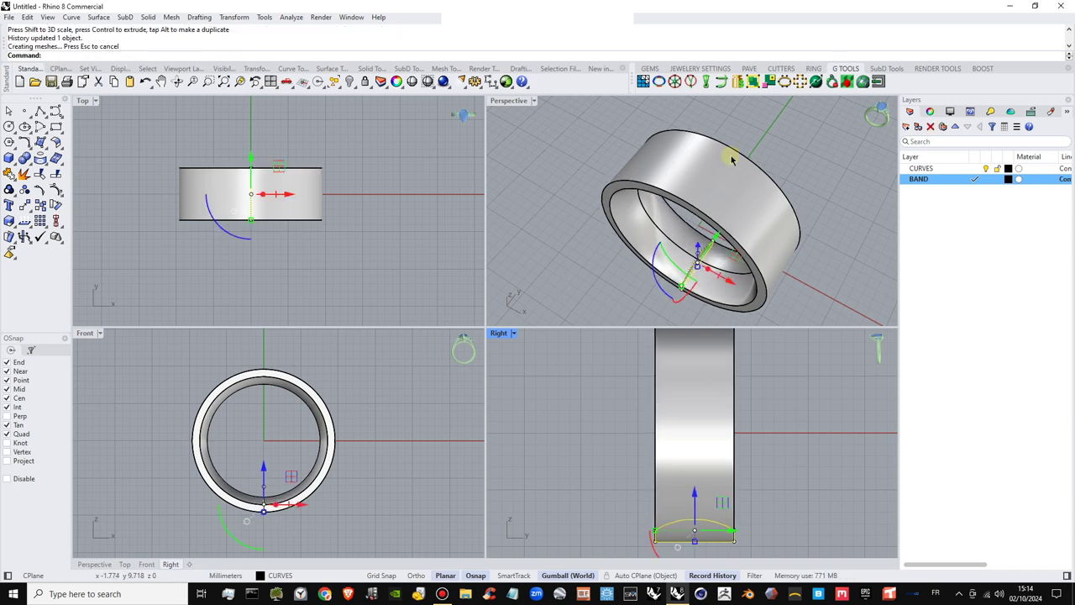
scroll(720, 134, "down", 2)
left_click(837, 206)
mouse_move(747, 203)
right_mouse_down()
mouse_move(753, 224)
mouse_move(757, 208)
right_mouse_up()
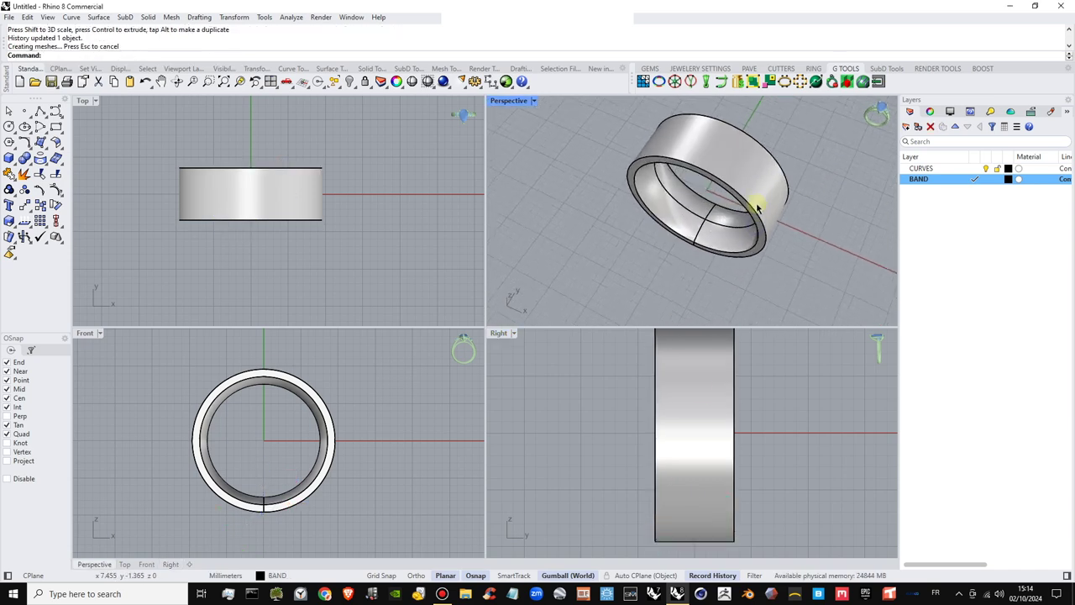
Make CURVES the current layer and change its colour to red
left_click(974, 170)
left_click(1008, 170)
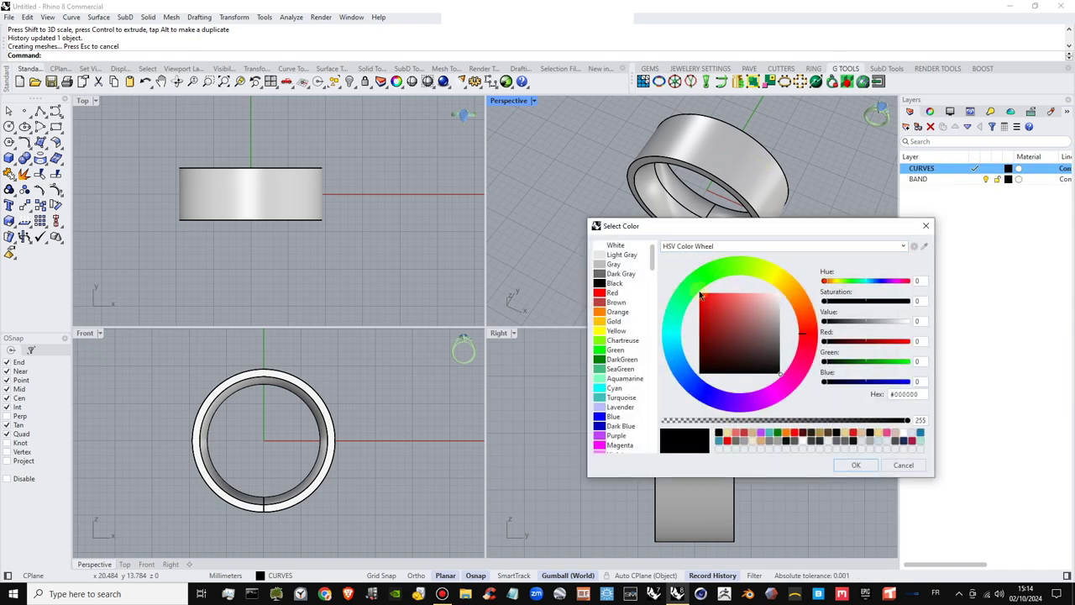
left_click(699, 294)
left_click(855, 464)
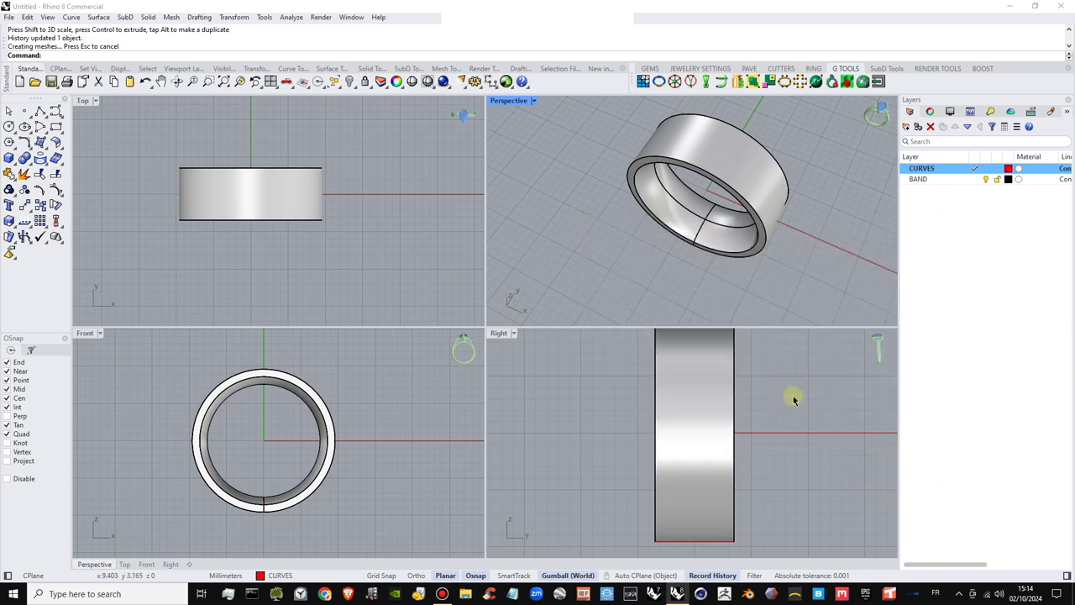
mouse_move(695, 193)
right_mouse_down()
mouse_move(687, 151)
mouse_move(667, 188)
mouse_move(697, 207)
right_mouse_up()
Start a 5 mm high text object reading EBC in the PragmataPro Fraktur font
right_click_drag(326, 233, 322, 241)
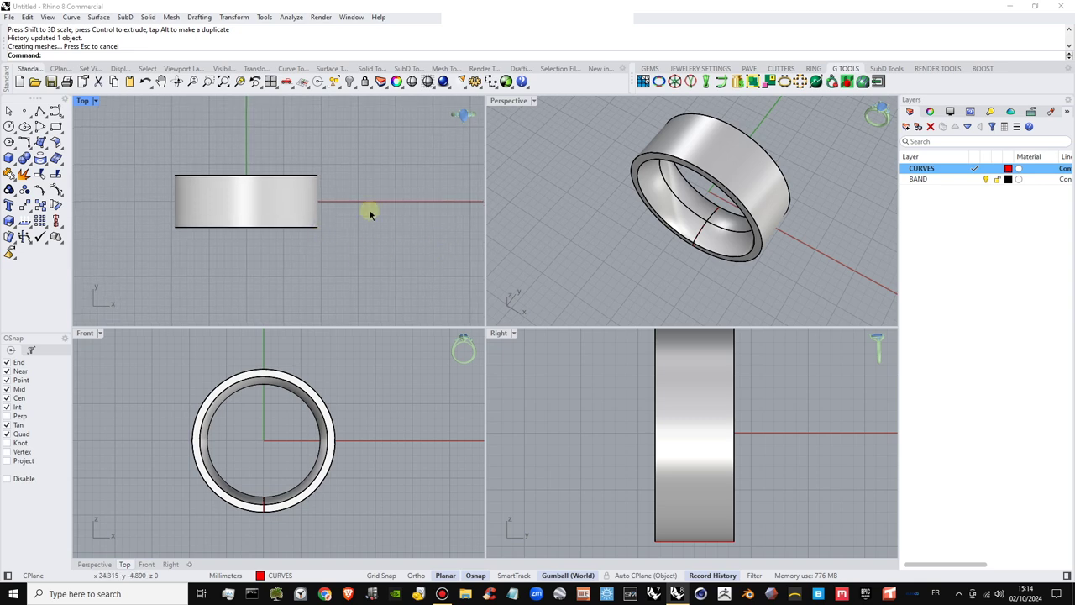
left_click(9, 205)
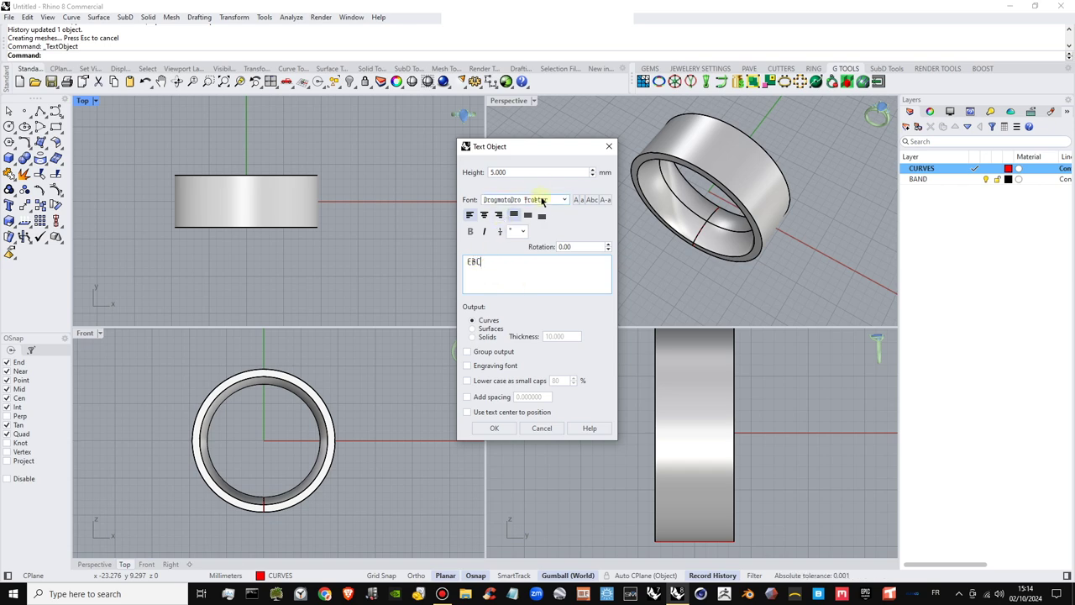
left_click(565, 201)
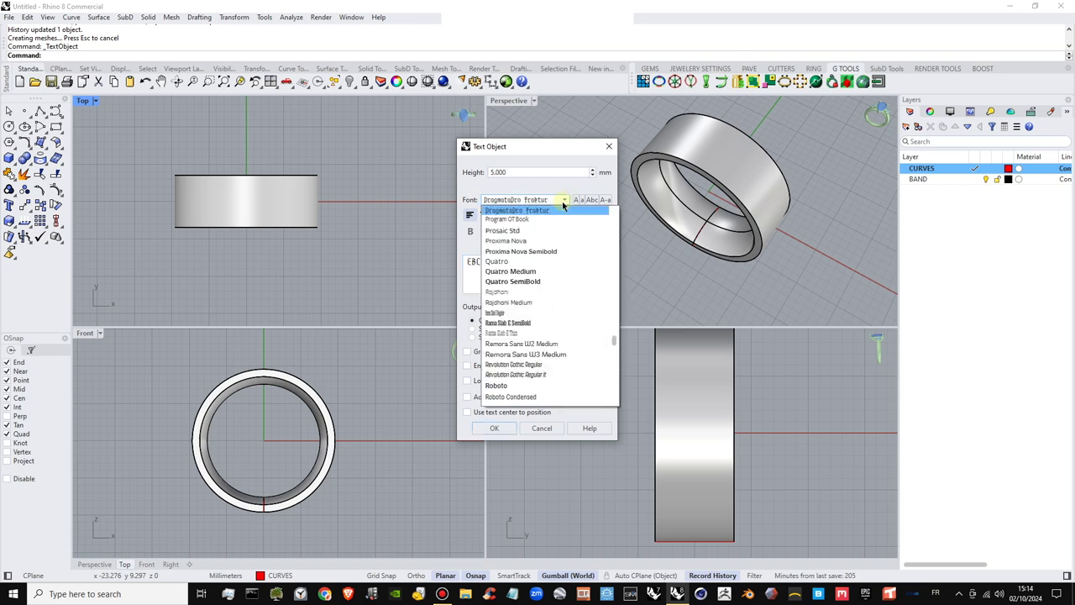
left_click(531, 213)
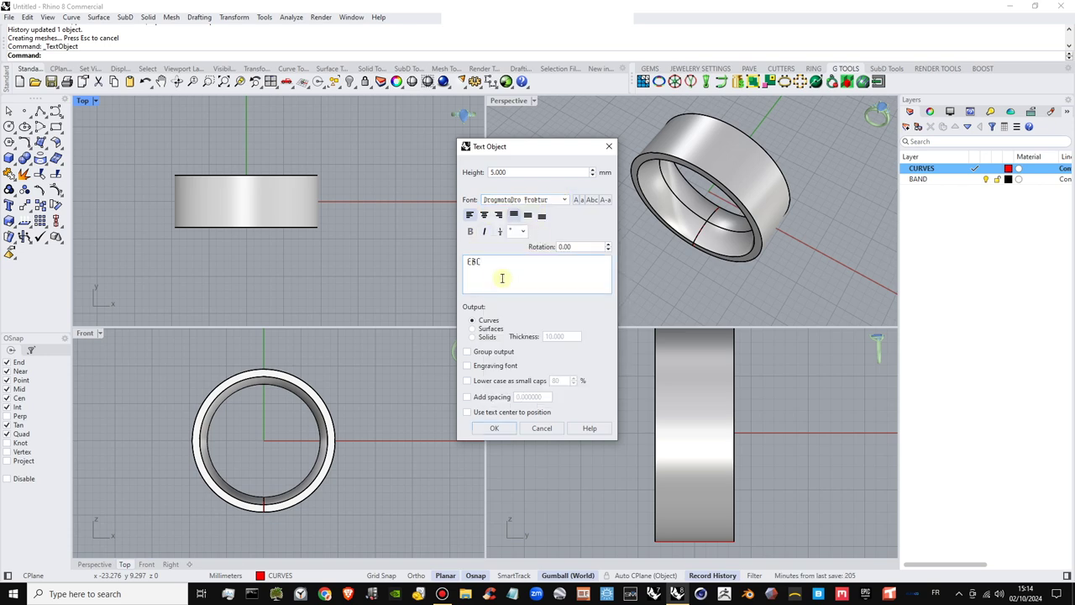
left_click_drag(487, 263, 452, 263)
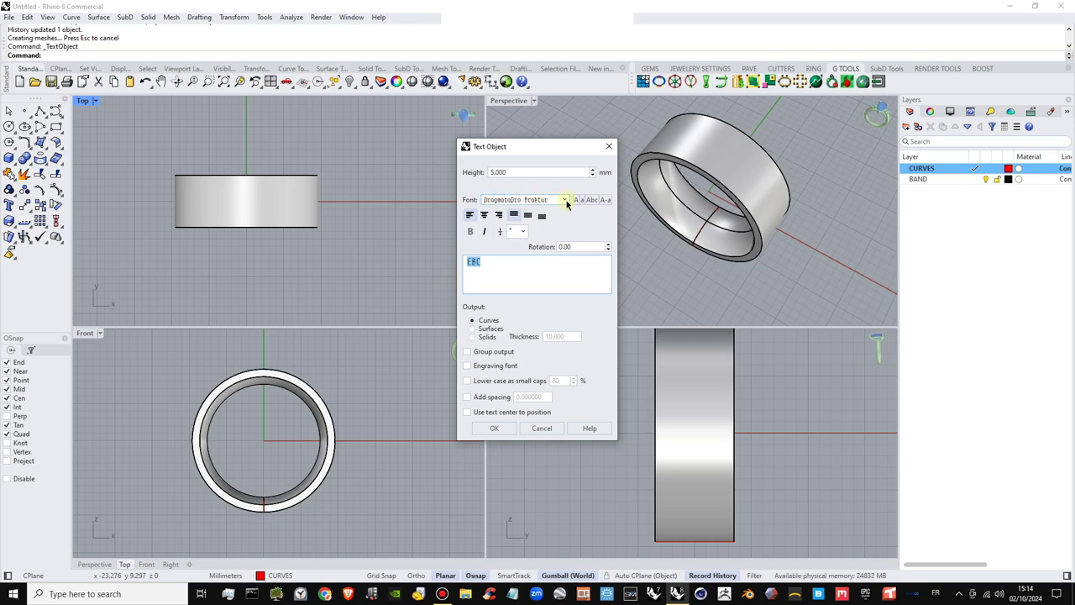
Browse the available fonts, keep PragmataPro Fraktur, and place the EBC text as curves beside the band in the Top view
left_click(565, 200)
scroll(543, 263, "up", 3)
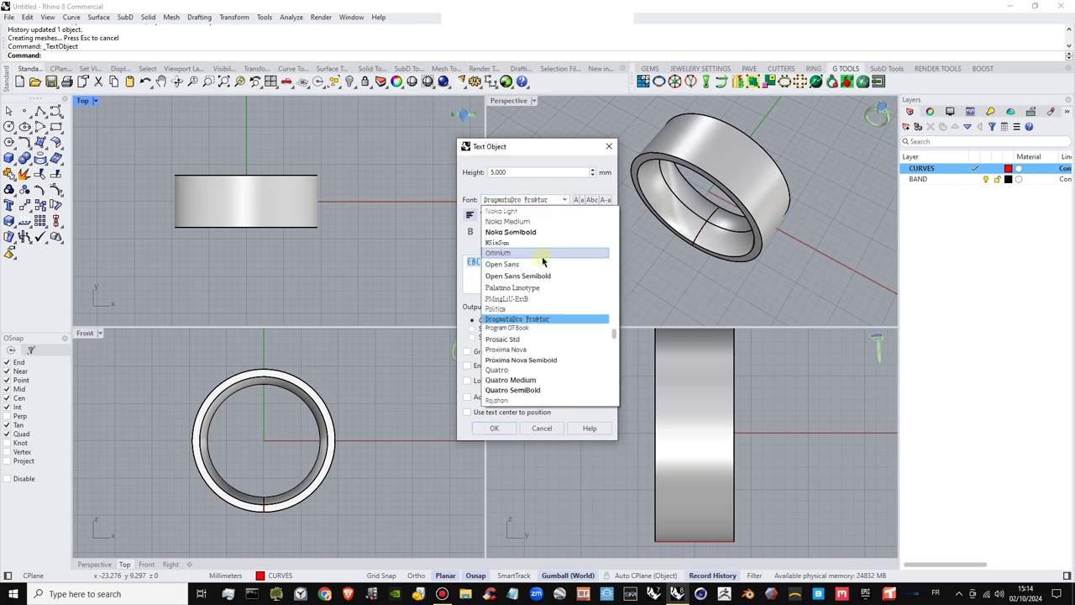
scroll(543, 263, "down", 2)
scroll(542, 263, "up", 2)
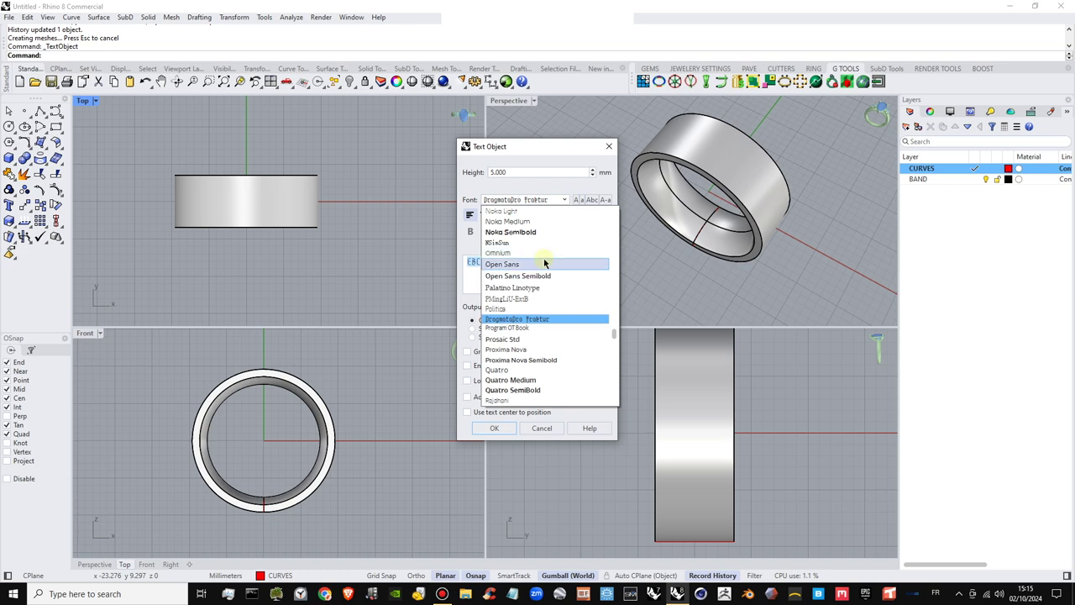
left_click(535, 323)
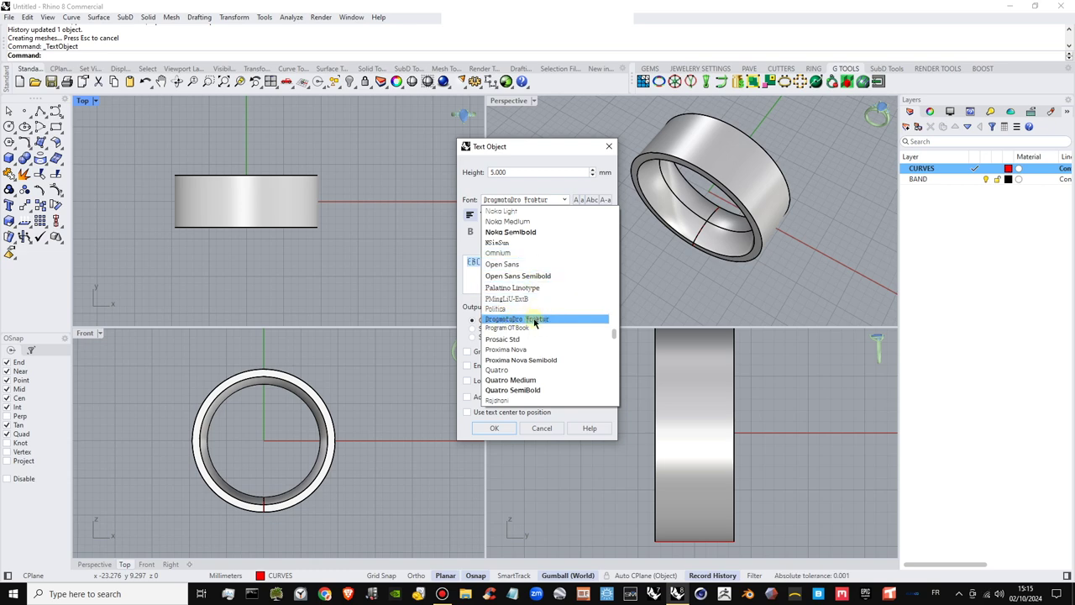
left_click(457, 300)
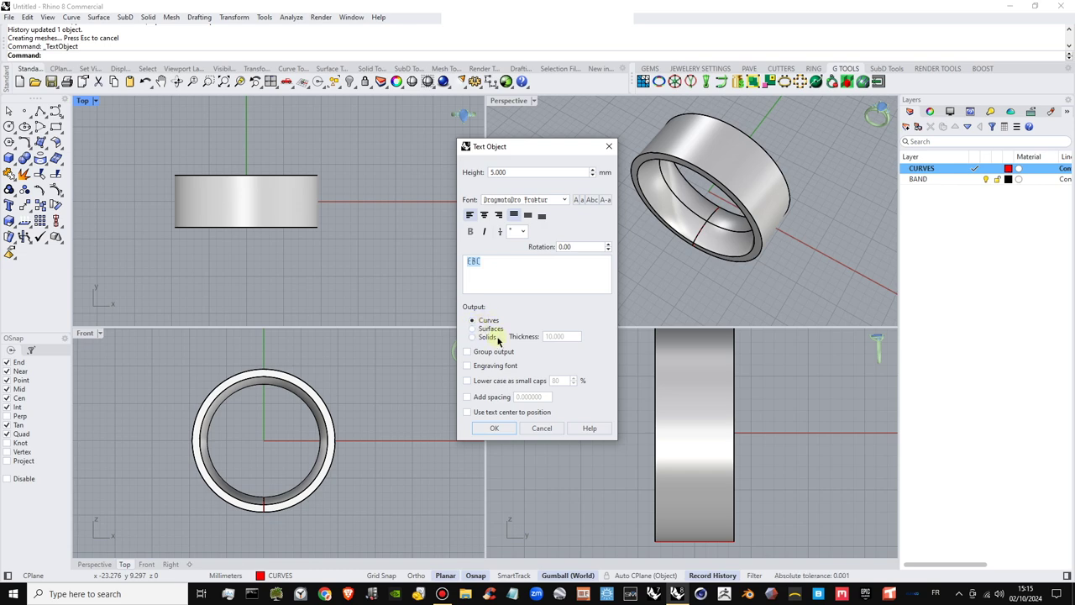
left_click(508, 430)
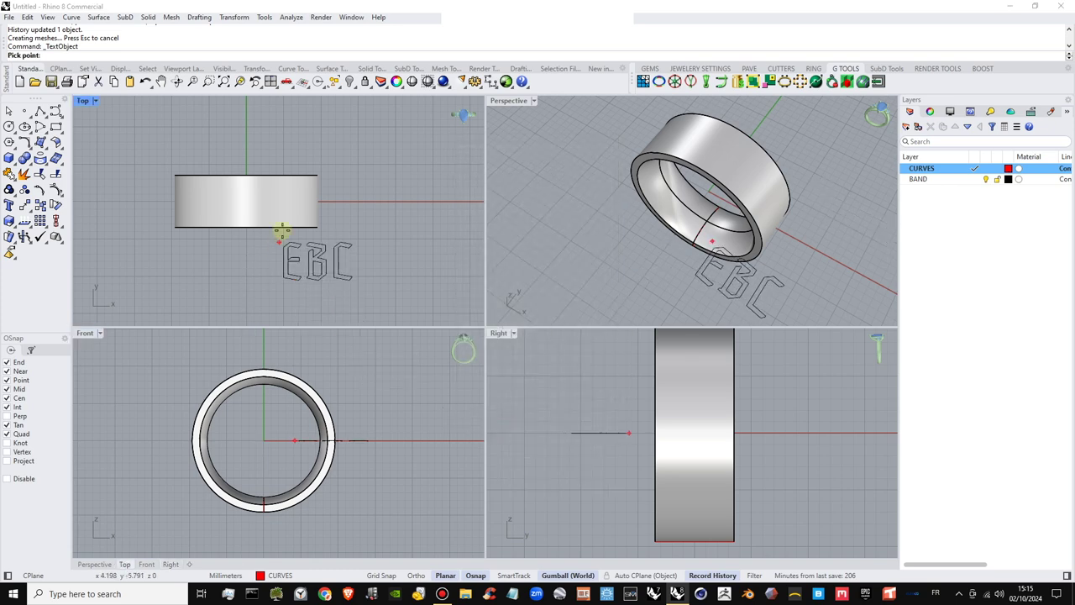
left_click(329, 185)
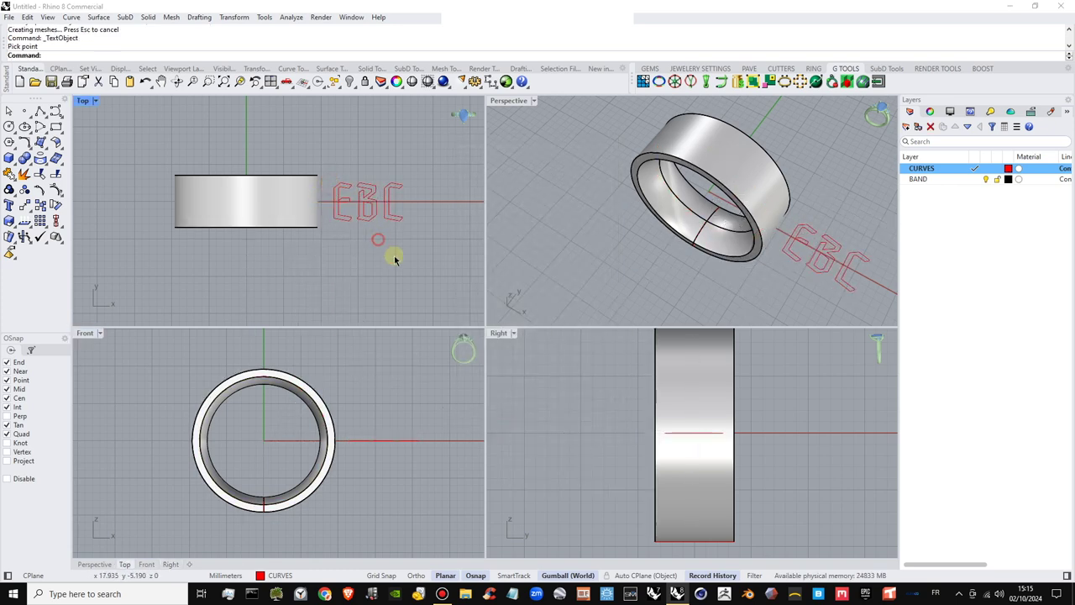
Maximize the Top view and check whether the letter E is a single closed outline
scroll(828, 236, "up", 6)
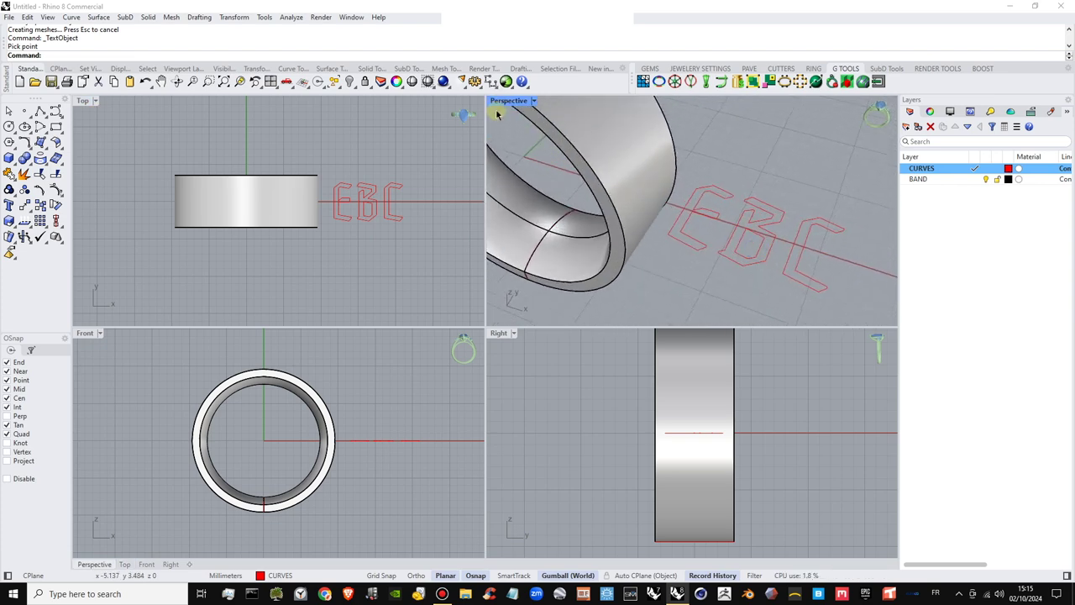
scroll(361, 197, "up", 3)
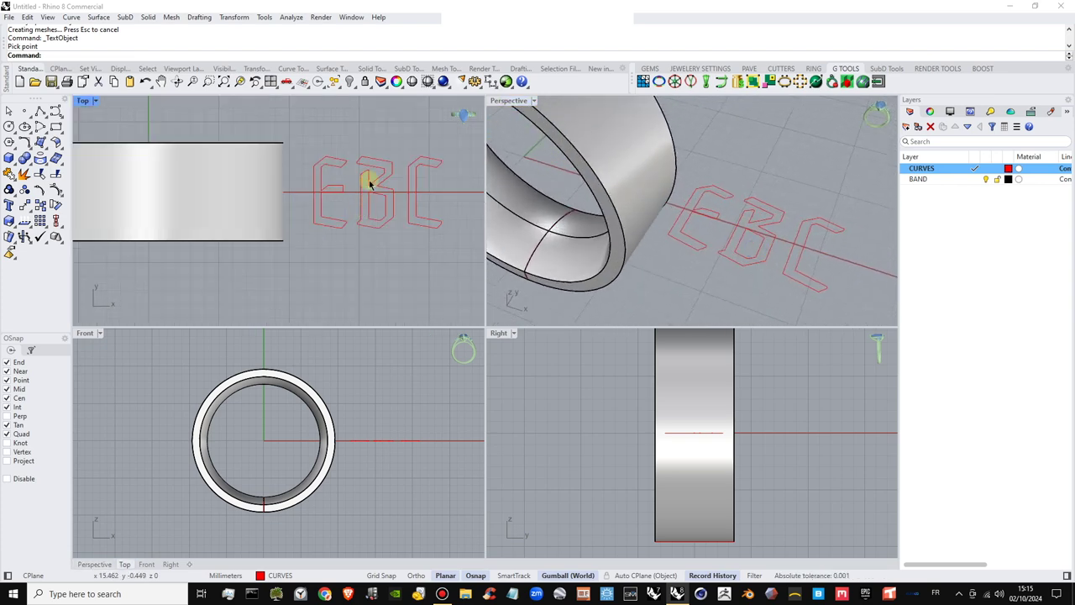
double_click(82, 101)
scroll(566, 240, "up", 4)
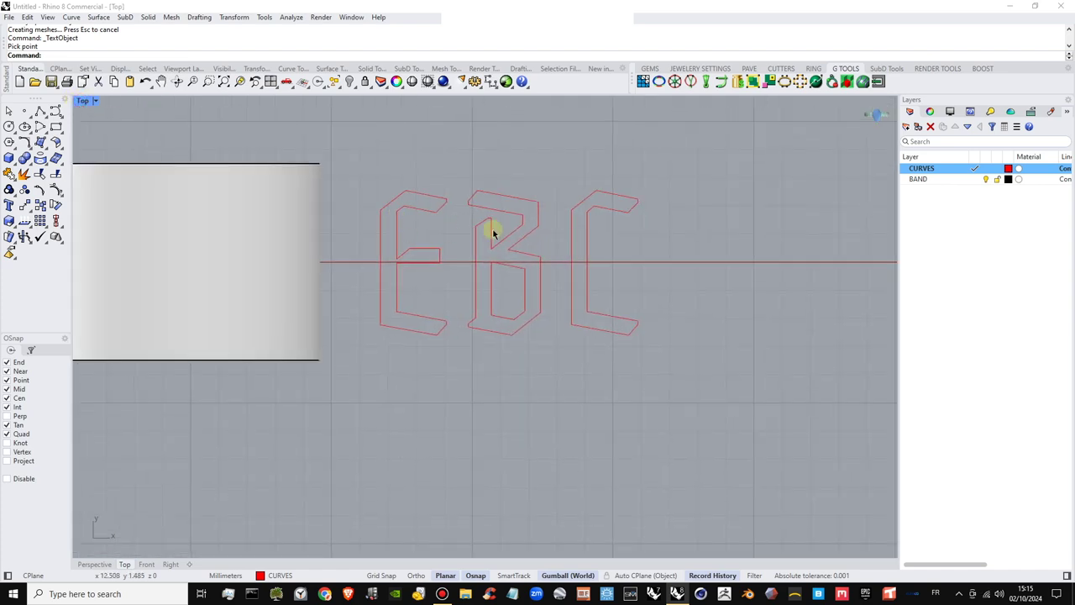
left_click(374, 261)
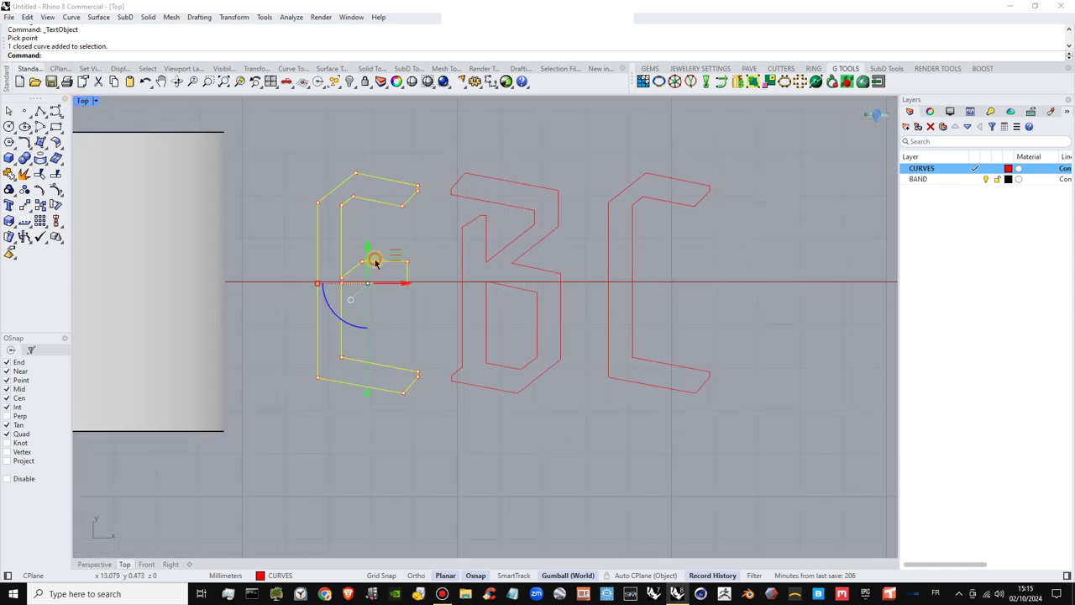
scroll(412, 296, "up", 1)
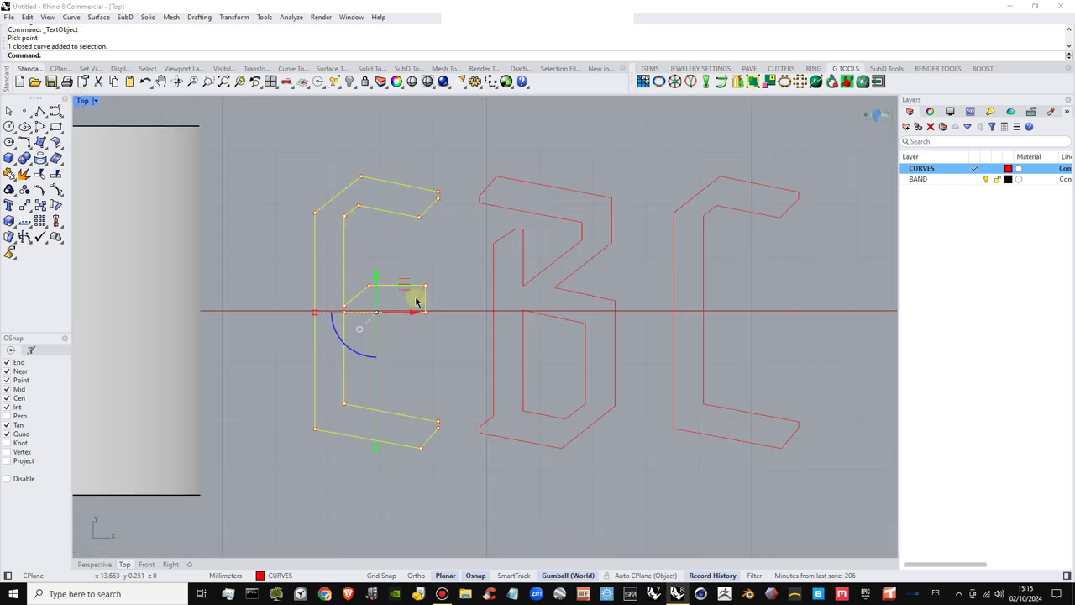
left_click(644, 281)
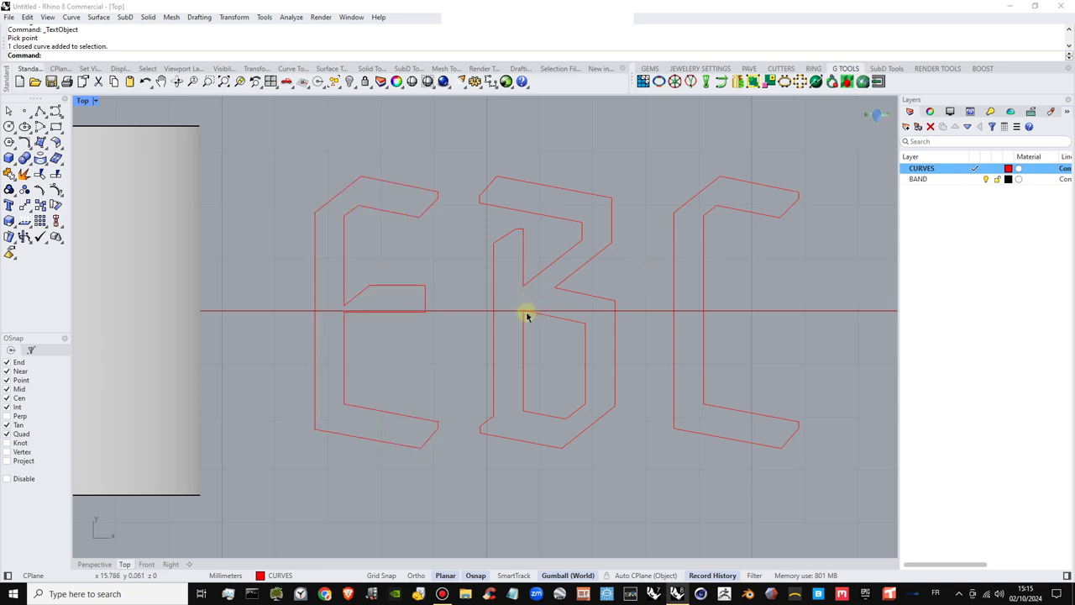
Examine the corners, strokes and spacing of the EBC letter outlines up close and against the band's width
scroll(527, 316, "up", 5)
scroll(525, 315, "down", 5)
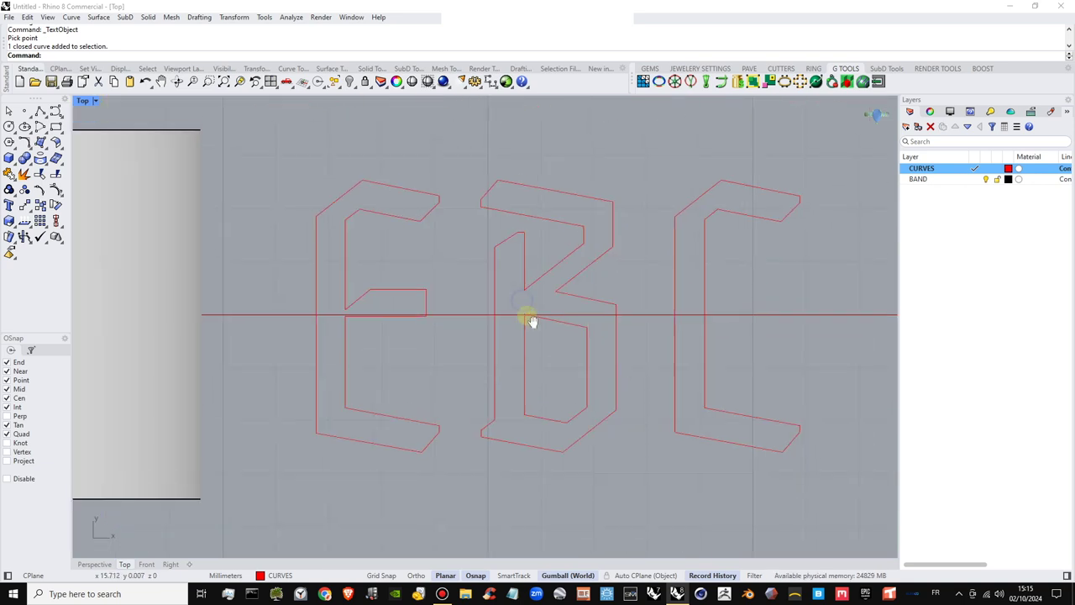
mouse_move(528, 316)
right_mouse_down()
mouse_move(535, 312)
mouse_move(521, 303)
right_mouse_up()
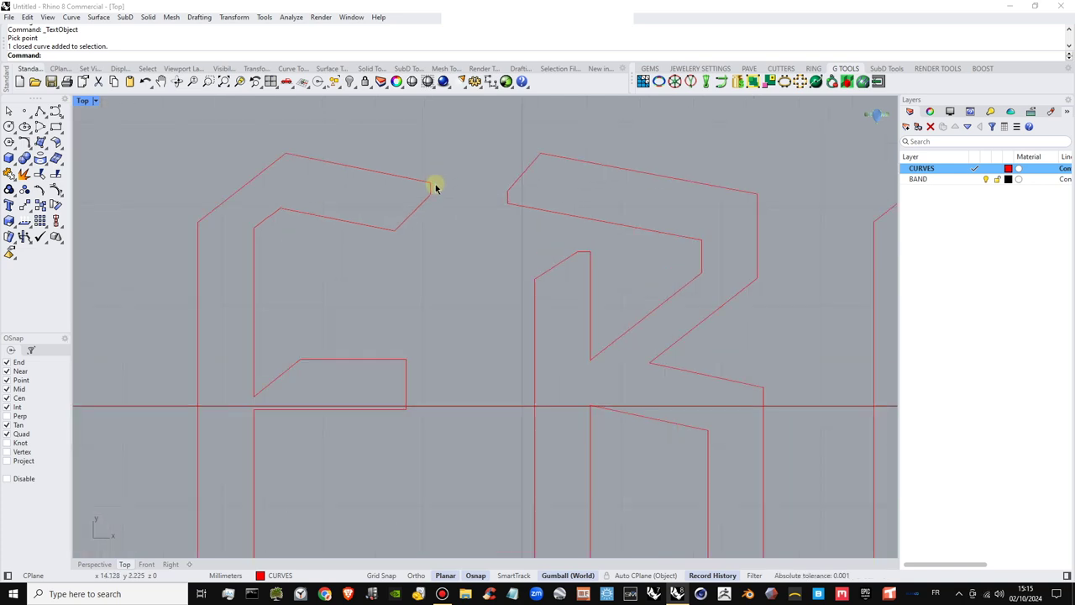
scroll(434, 177, "up", 4)
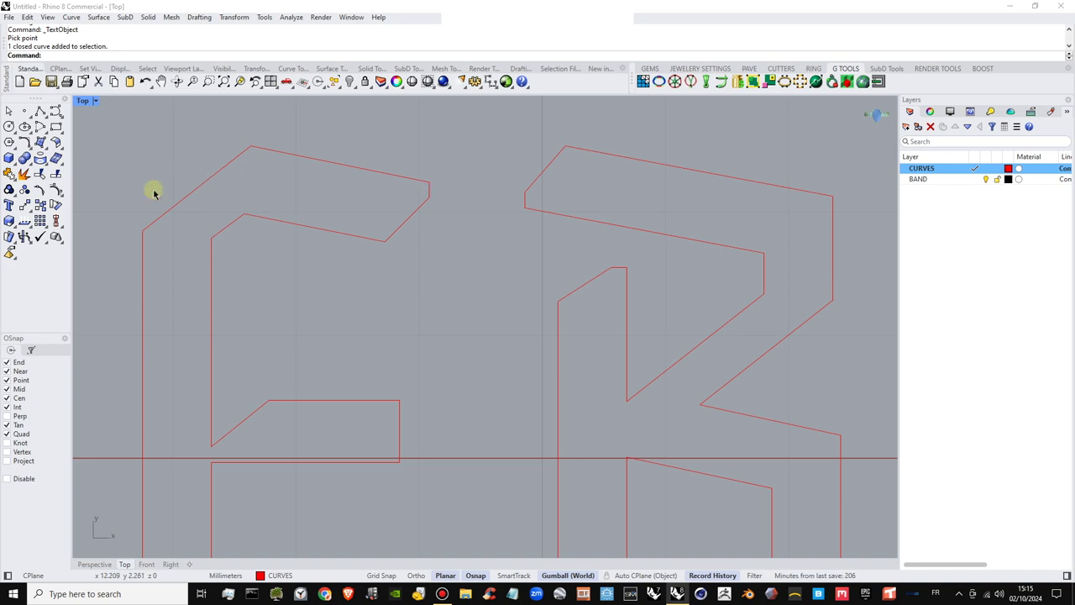
scroll(481, 339, "down", 4)
scroll(481, 339, "down", 5)
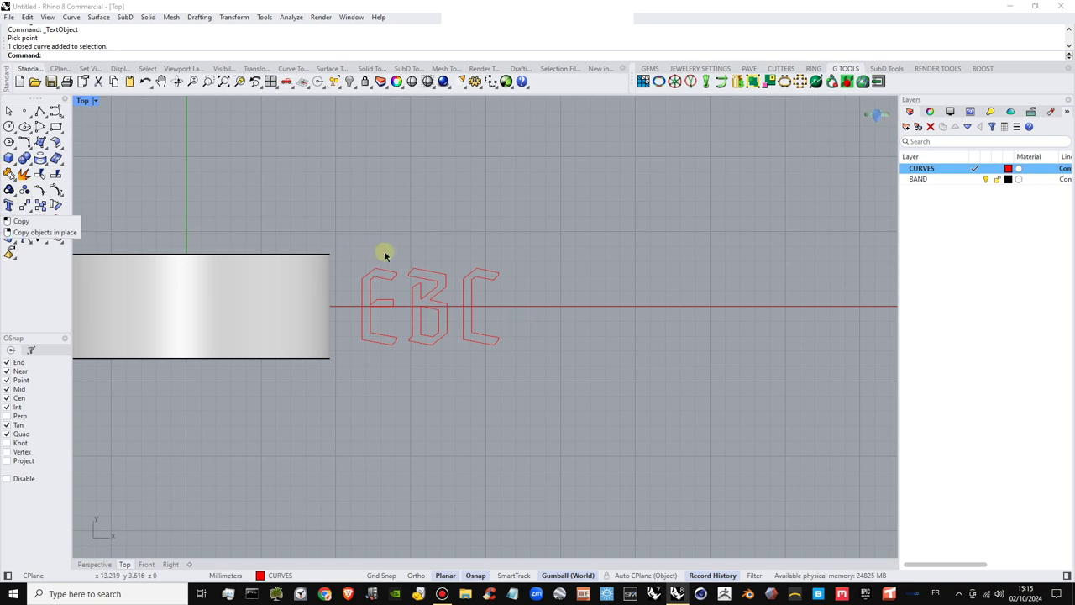
scroll(456, 257, "up", 3)
right_click_drag(472, 279, 485, 263)
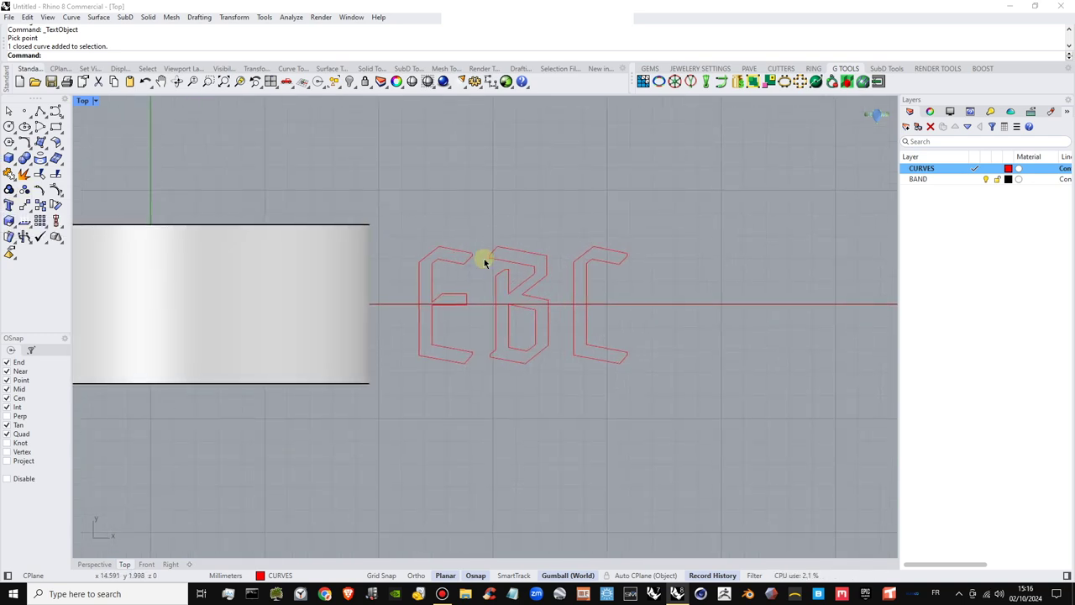
scroll(463, 288, "up", 4)
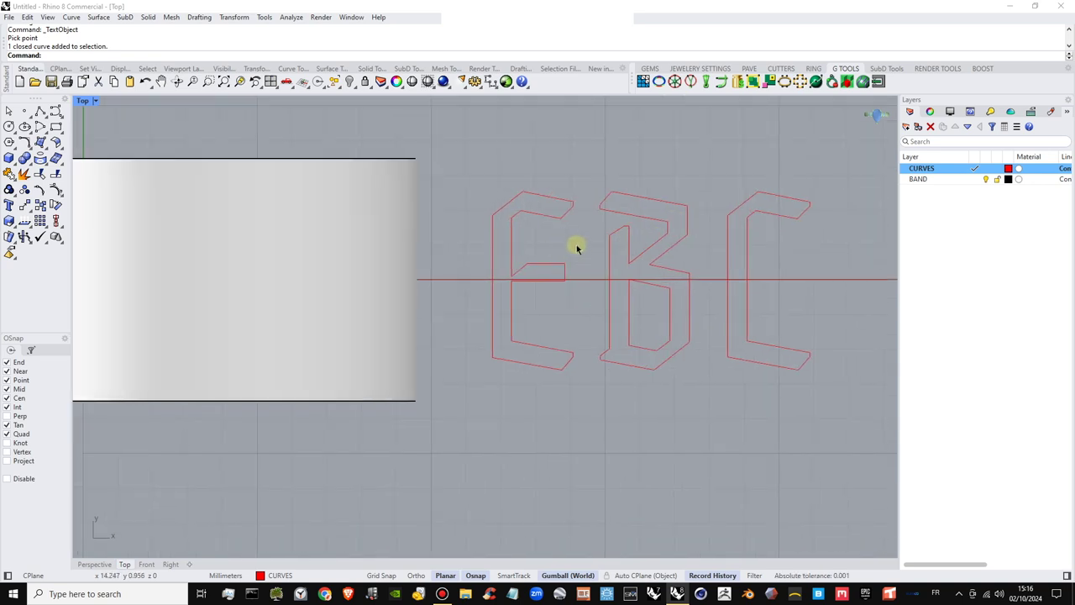
right_click_drag(727, 243, 732, 253)
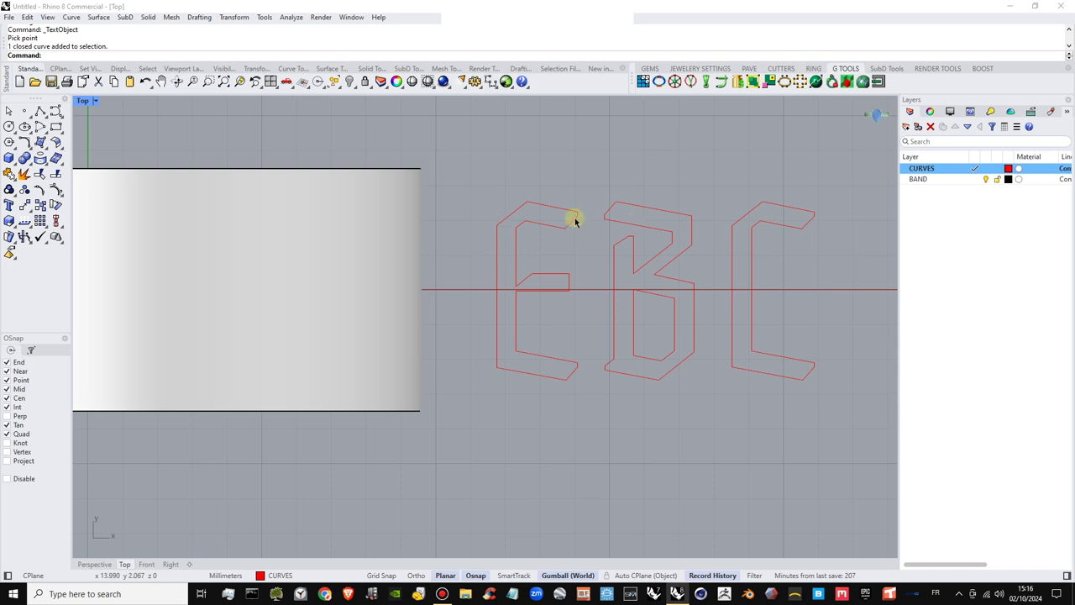
scroll(546, 217, "down", 4)
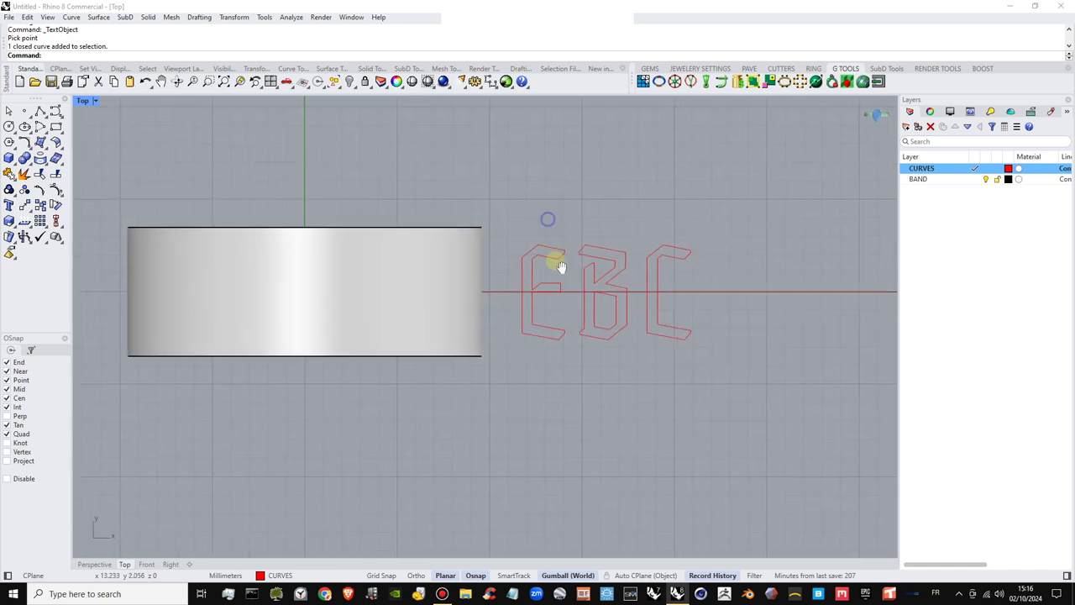
Select the EBC curves and create a new layer named EXTRUSION, coloured blue (#0074FF) and set as current
left_click_drag(518, 218, 724, 376)
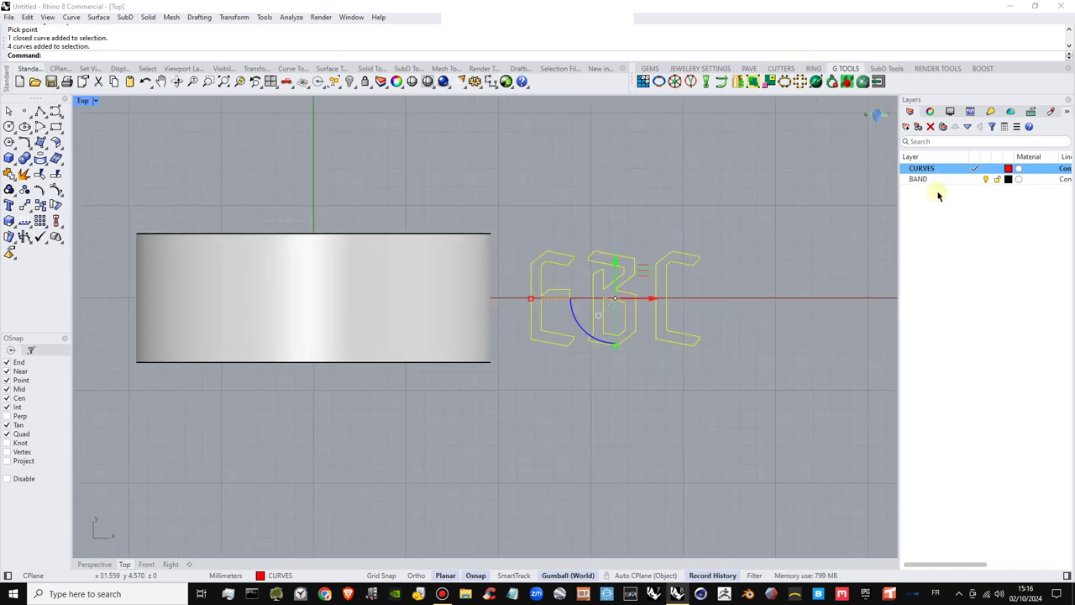
left_click(906, 126)
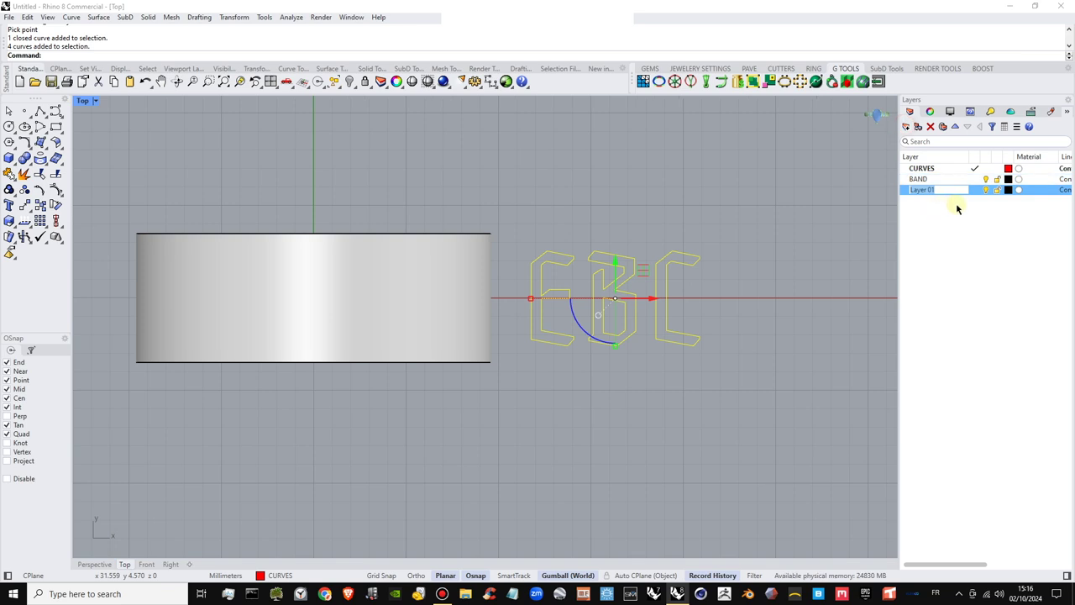
type("EXTRUSION")
key("Return")
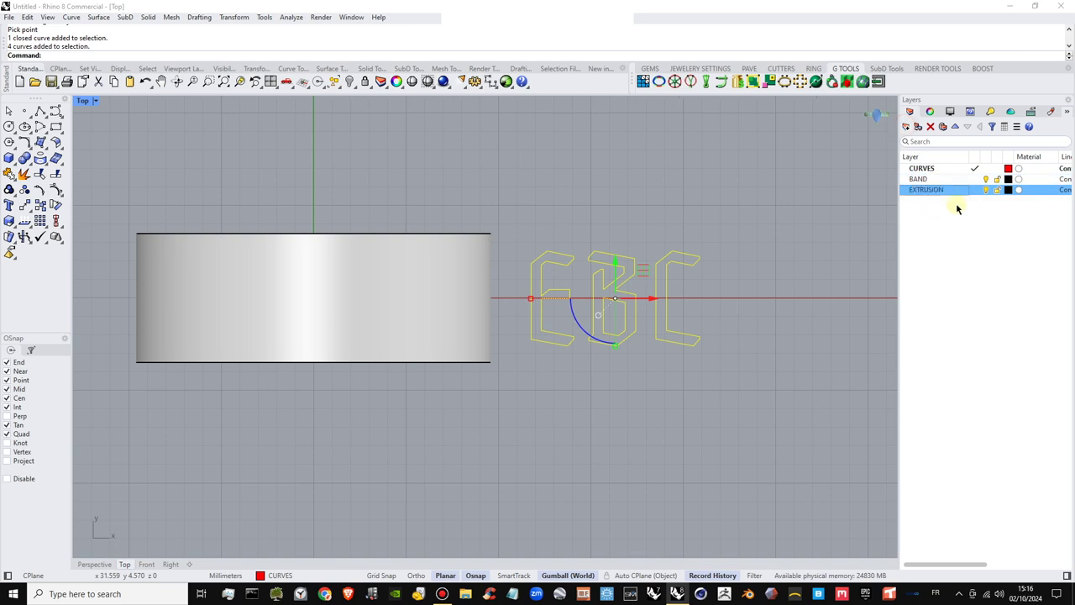
left_click(1009, 190)
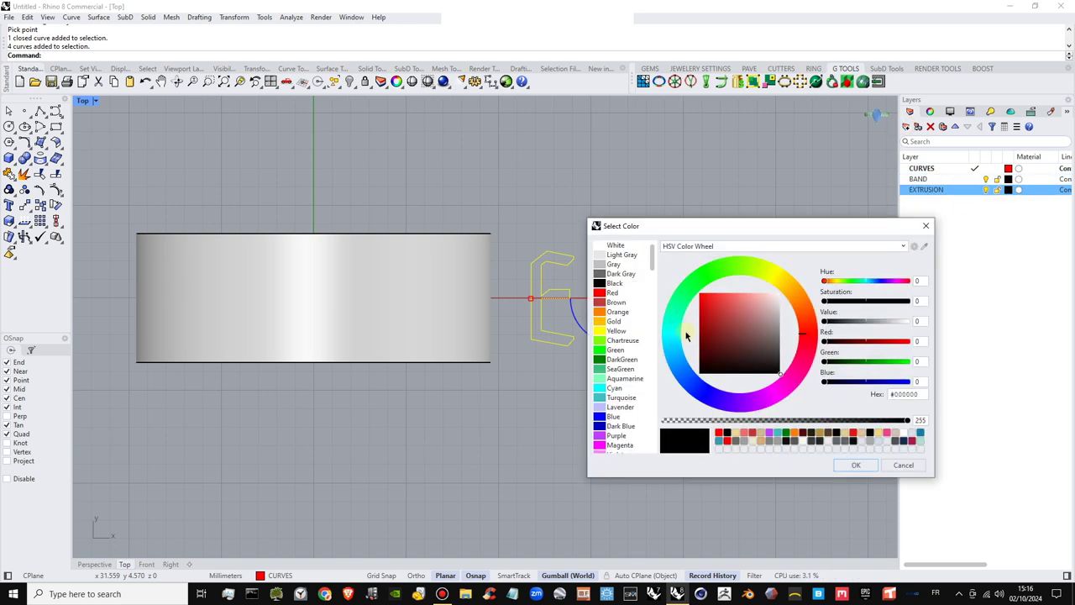
left_click(690, 376)
left_click(856, 465)
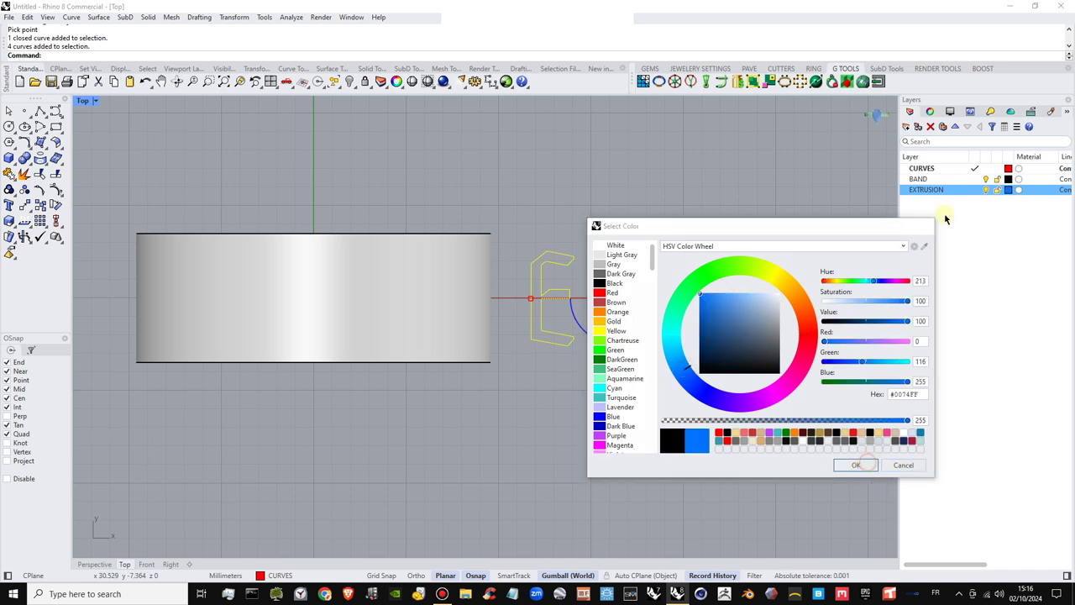
left_click(974, 190)
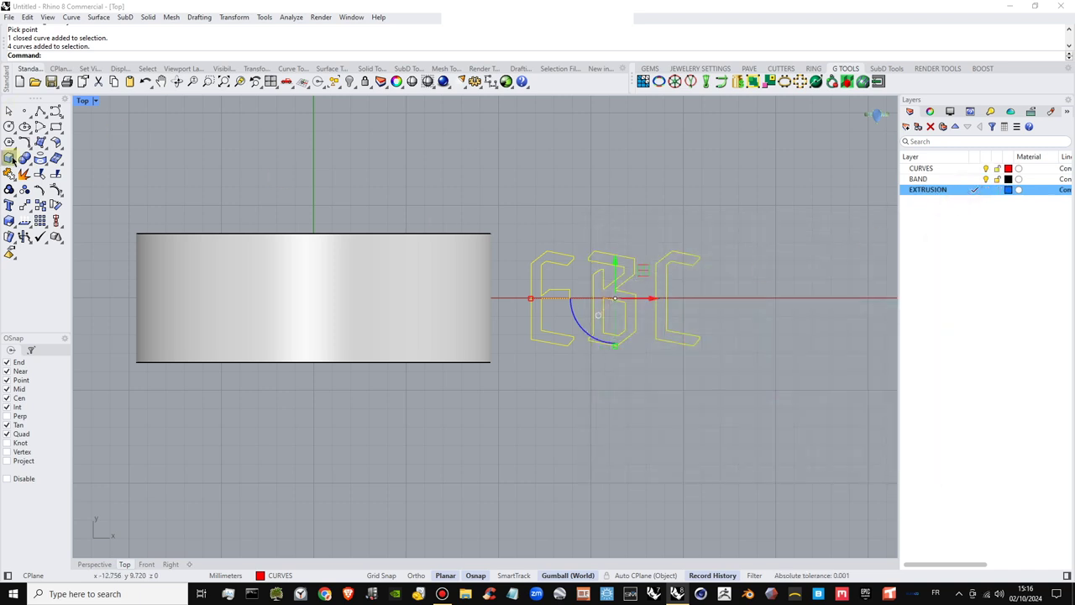
Restore the four viewports and extrude the selected EBC curves upward about 1 mm with the gumball in the Perspective view
double_click(82, 101)
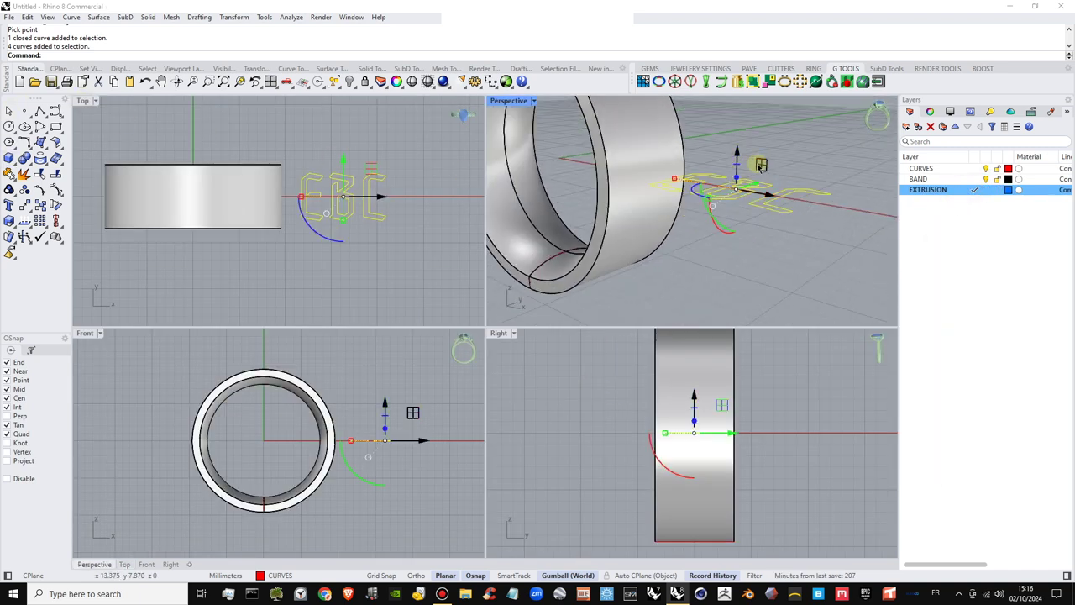
scroll(760, 164, "up", 3)
left_click_drag(736, 208, 737, 164)
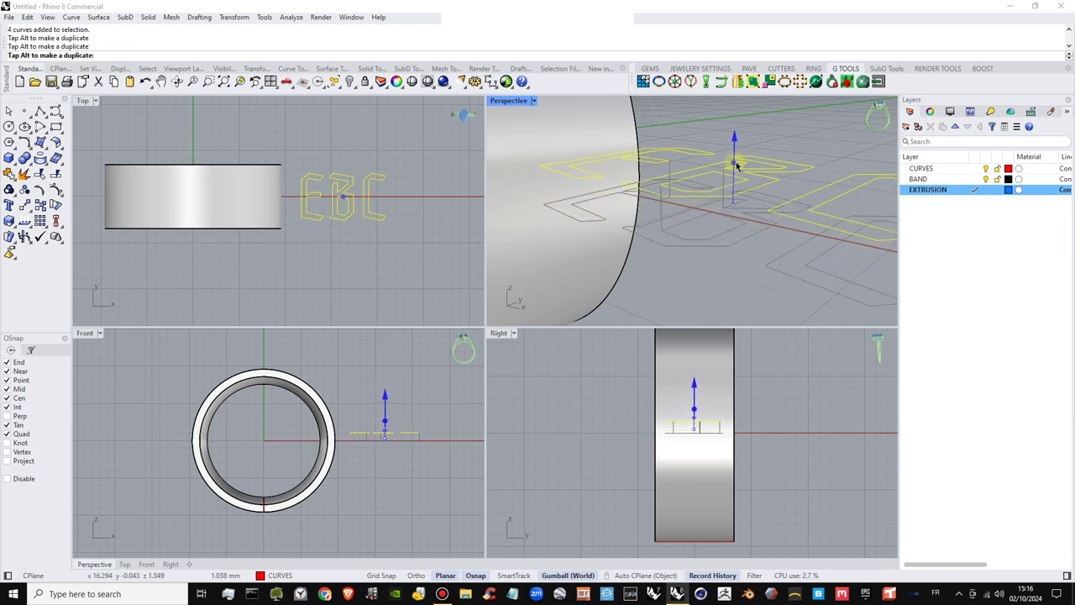
left_click(713, 280)
scroll(667, 192, "down", 6)
right_click_drag(667, 192, 723, 245)
scroll(691, 210, "up", 4)
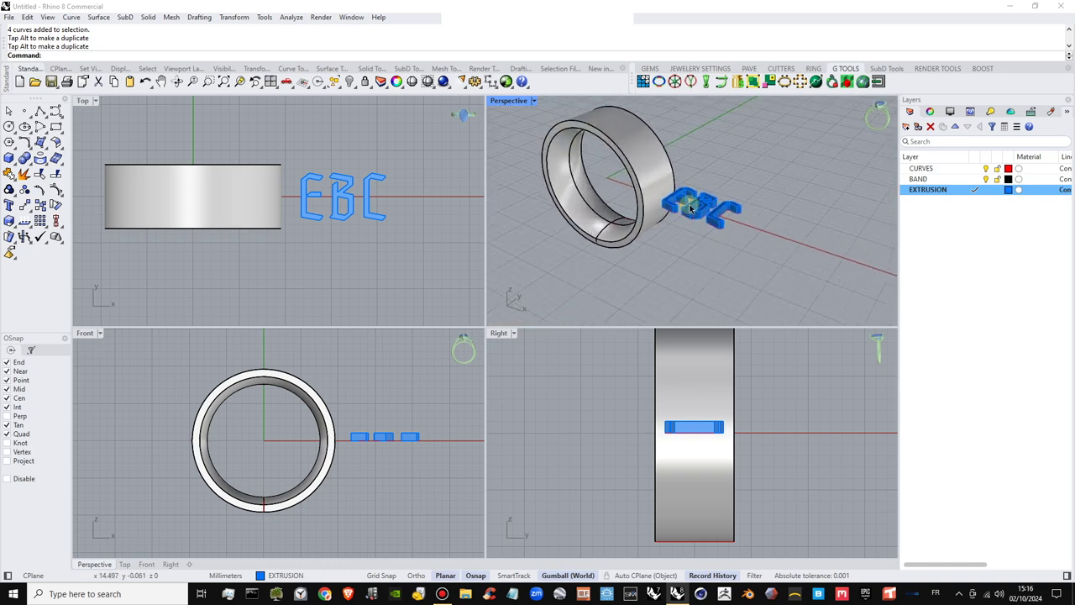
Select the E, B and C letter extrusions in the Perspective view, choosing the extrusion rather than its underlying curve
right_click_drag(692, 210, 740, 232, "shift")
left_click(739, 232)
left_click(763, 223)
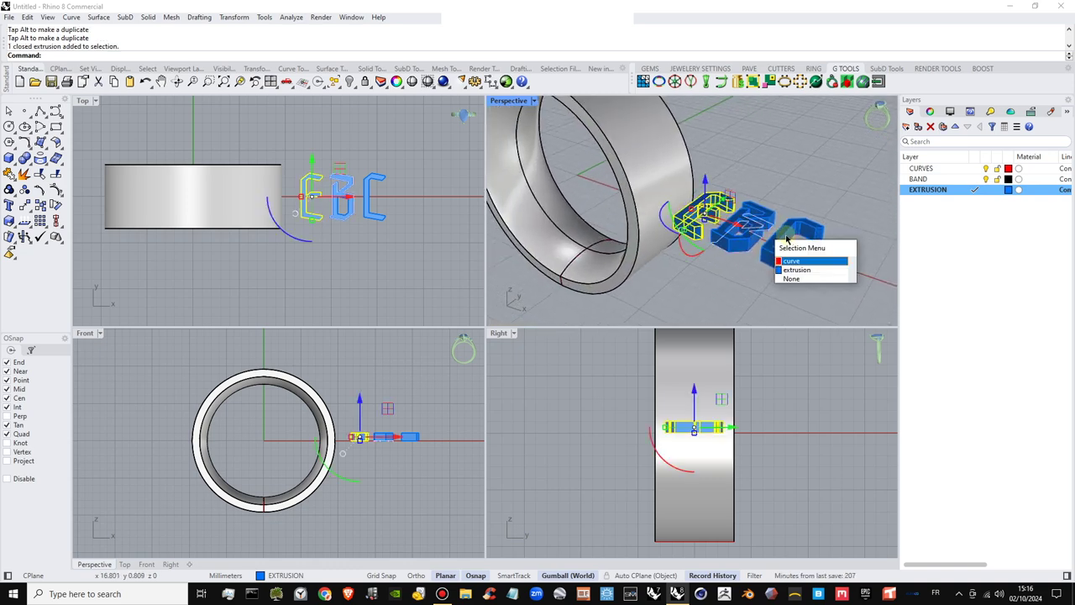
left_click(824, 273)
left_click(794, 237)
right_click_drag(637, 218, 673, 256)
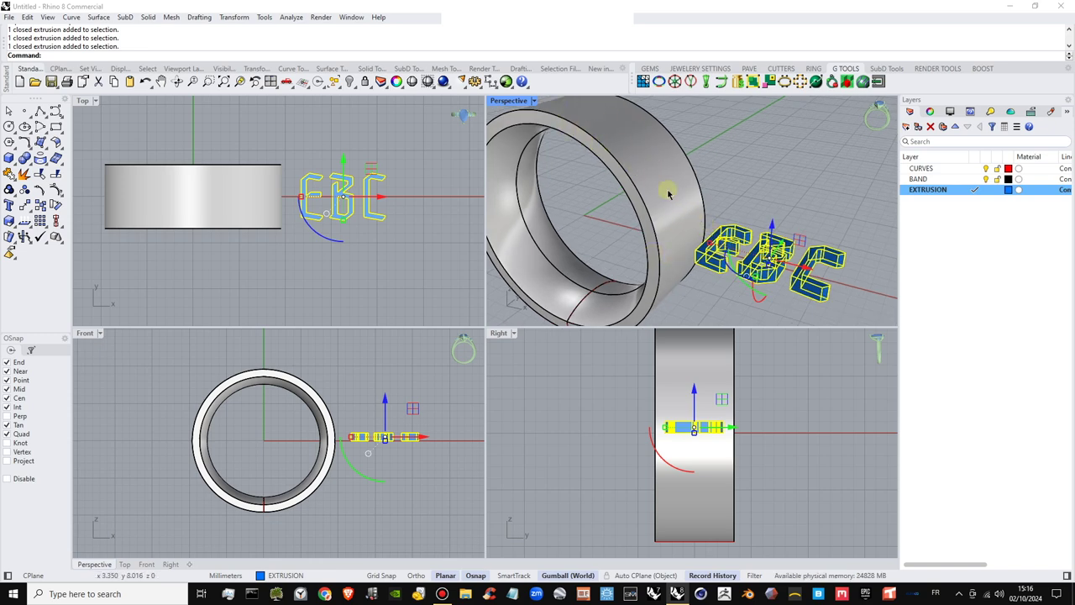
right_click_drag(614, 250, 643, 240)
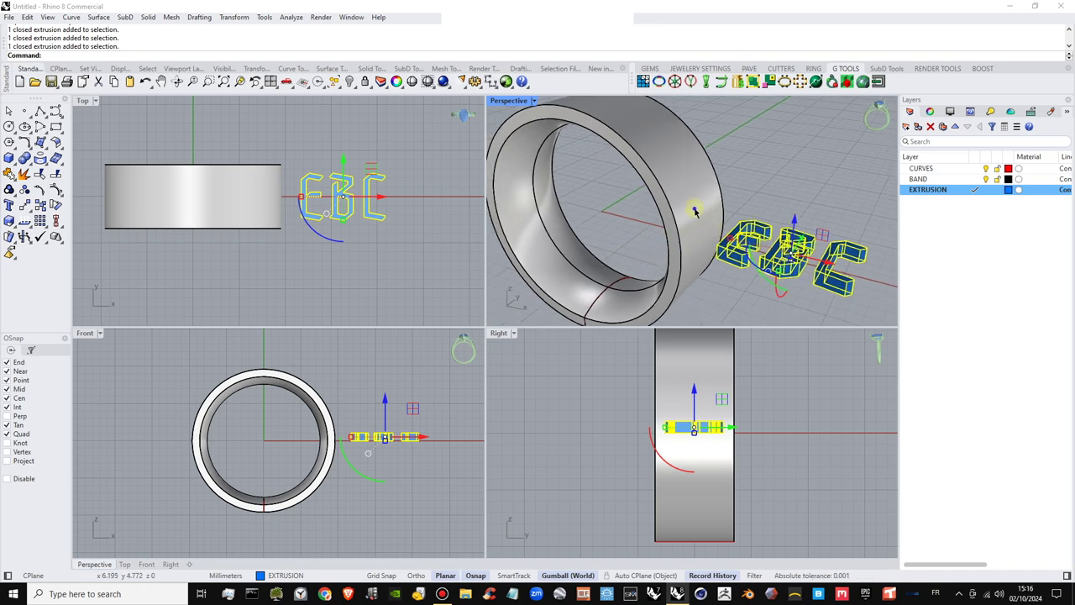
right_click_drag(707, 227, 708, 236)
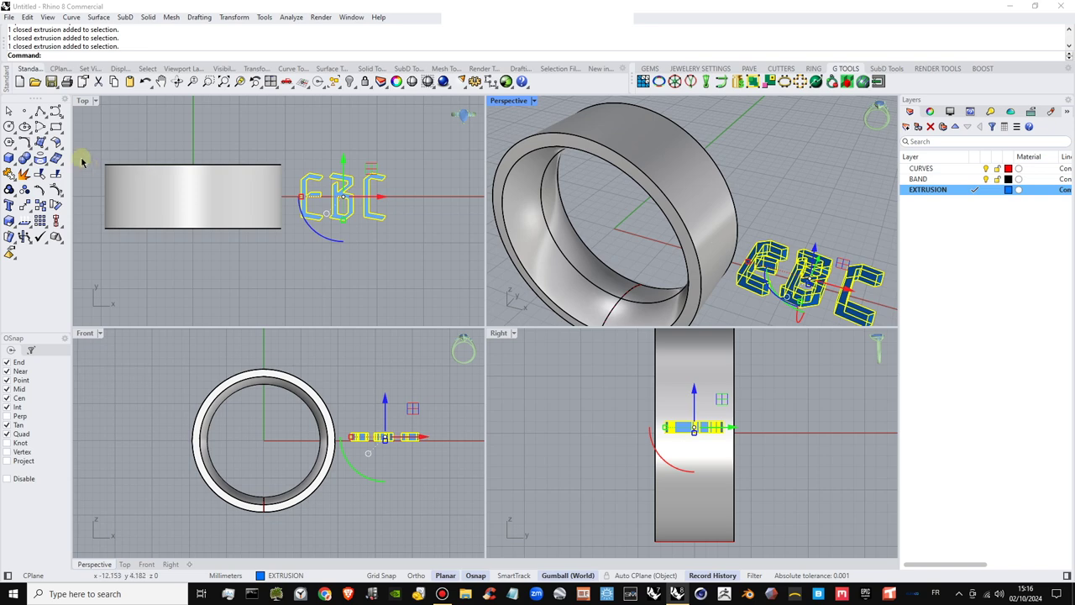
left_click(14, 163)
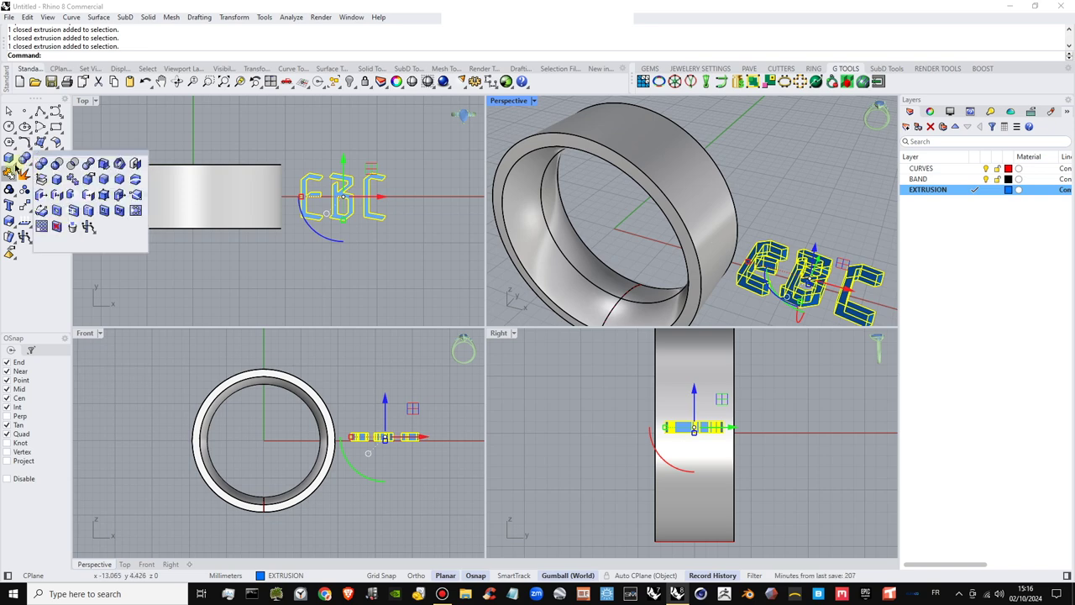
left_click(45, 147)
left_click(39, 143)
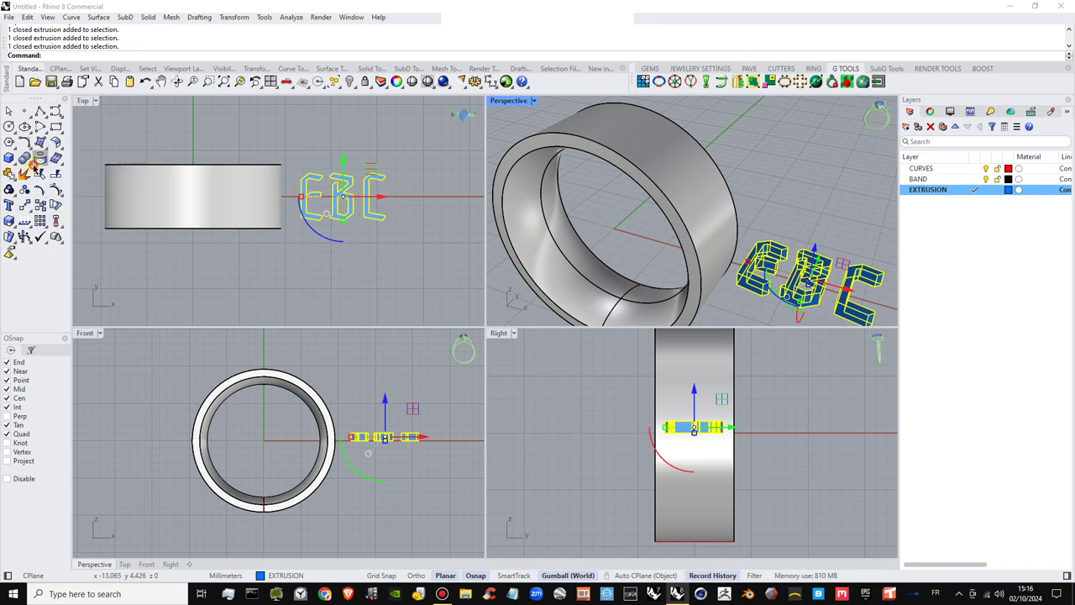
mouse_move(24, 159)
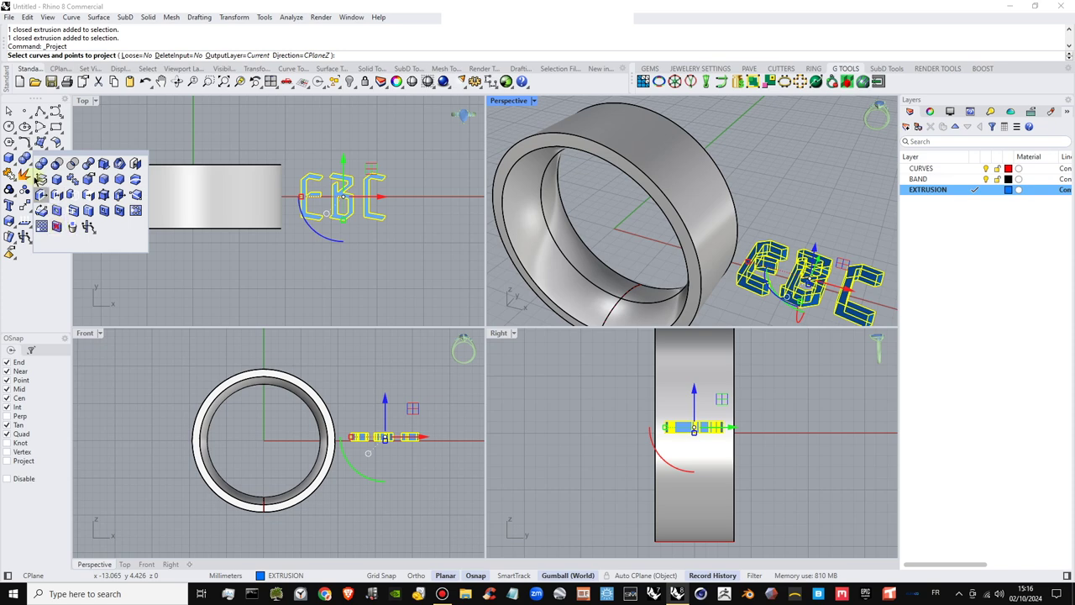
mouse_move(60, 146)
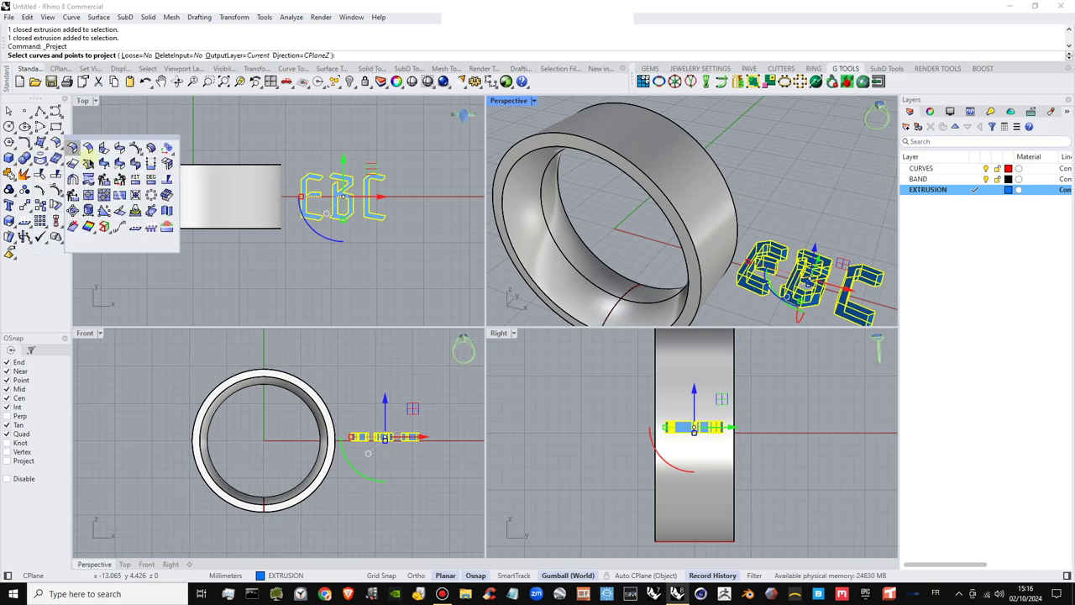
left_click(168, 56)
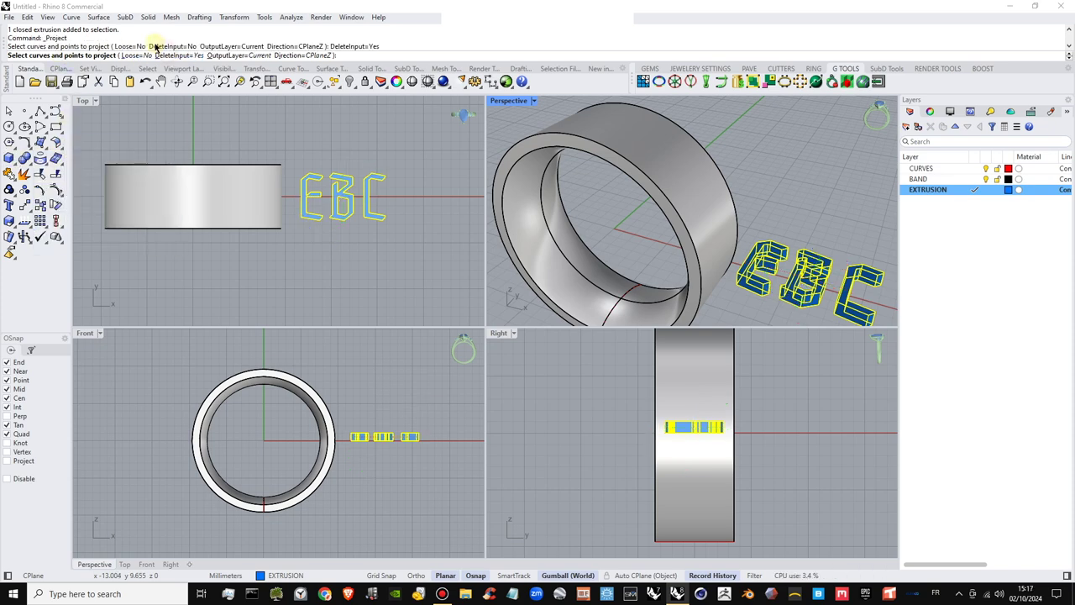
key("Escape")
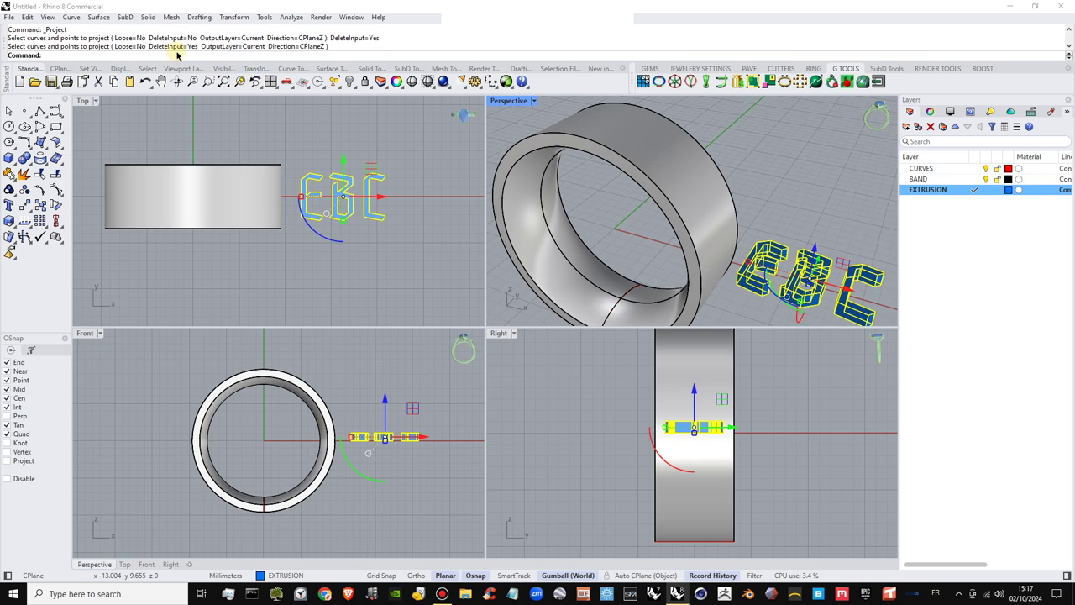
Run Splop on the selected letters with object snaps disabled, defining a reference sphere about 6 mm in radius centred on the B
type("Spolop")
key("Return")
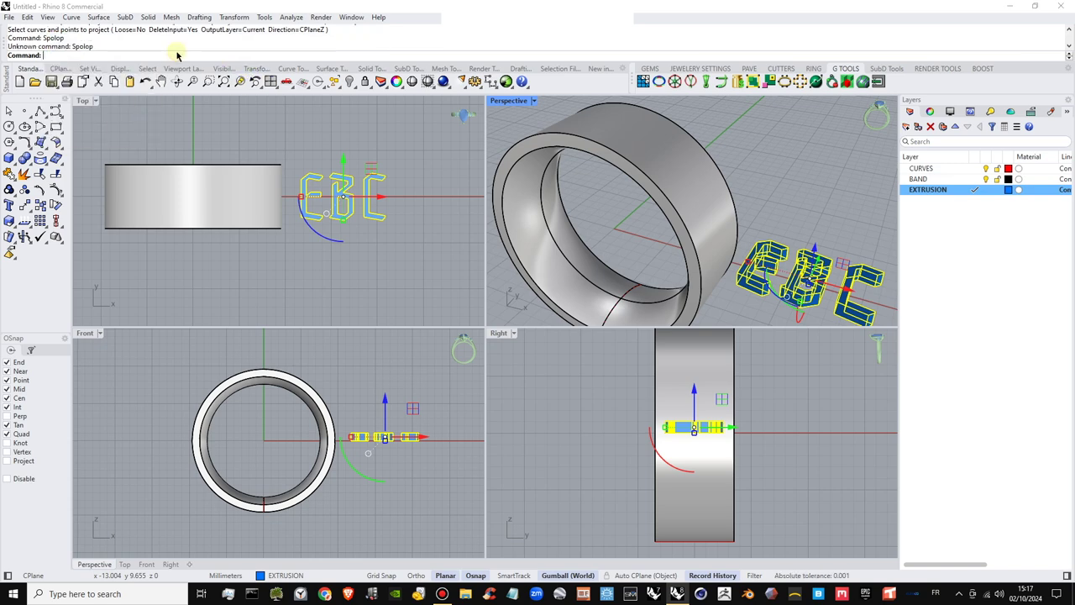
type("Splop")
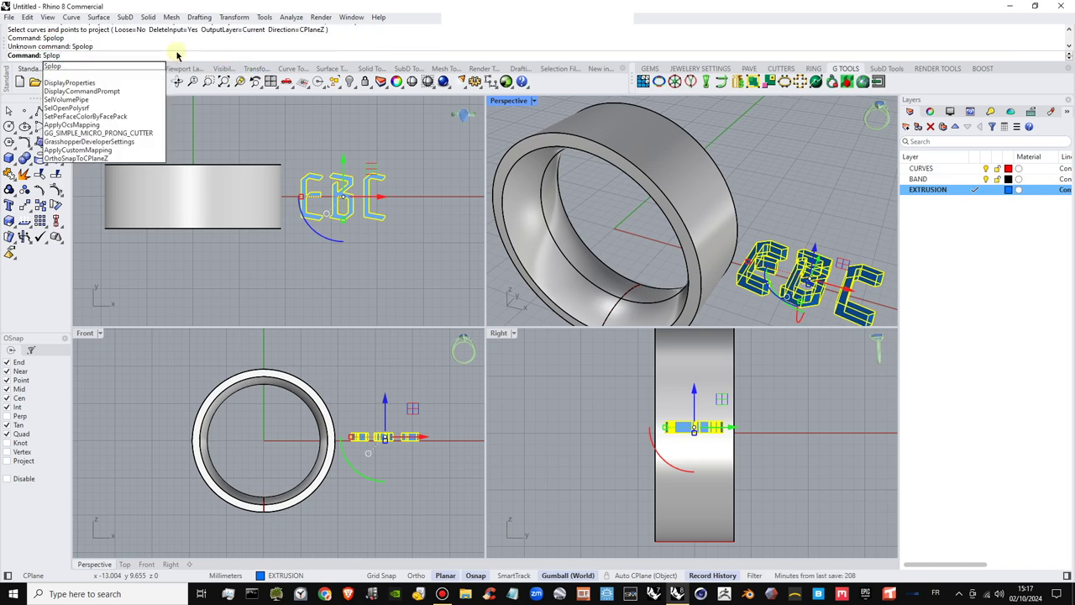
key("Return")
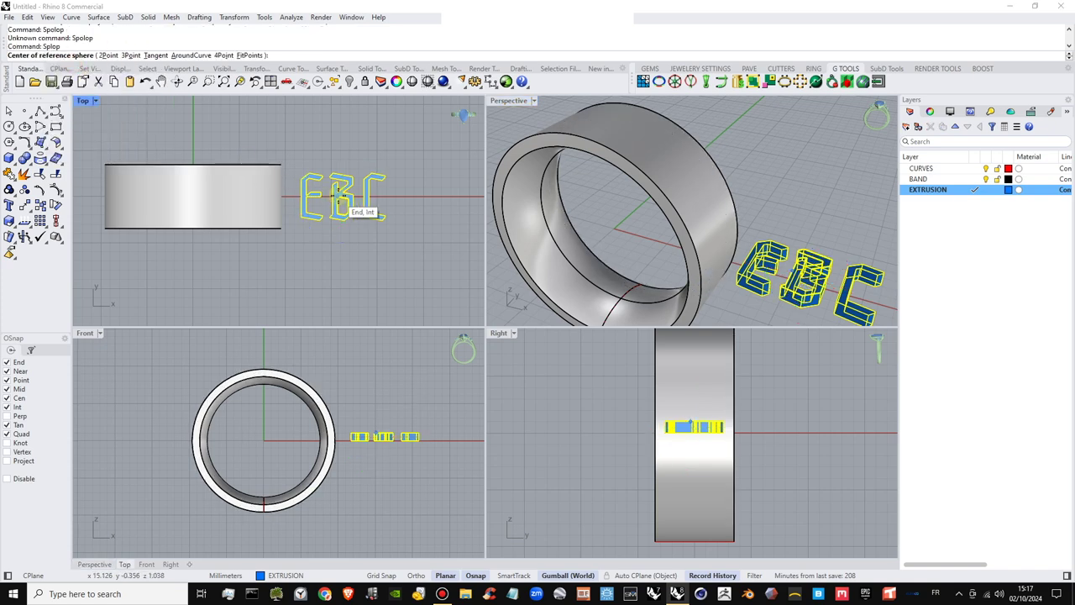
scroll(345, 206, "up", 3)
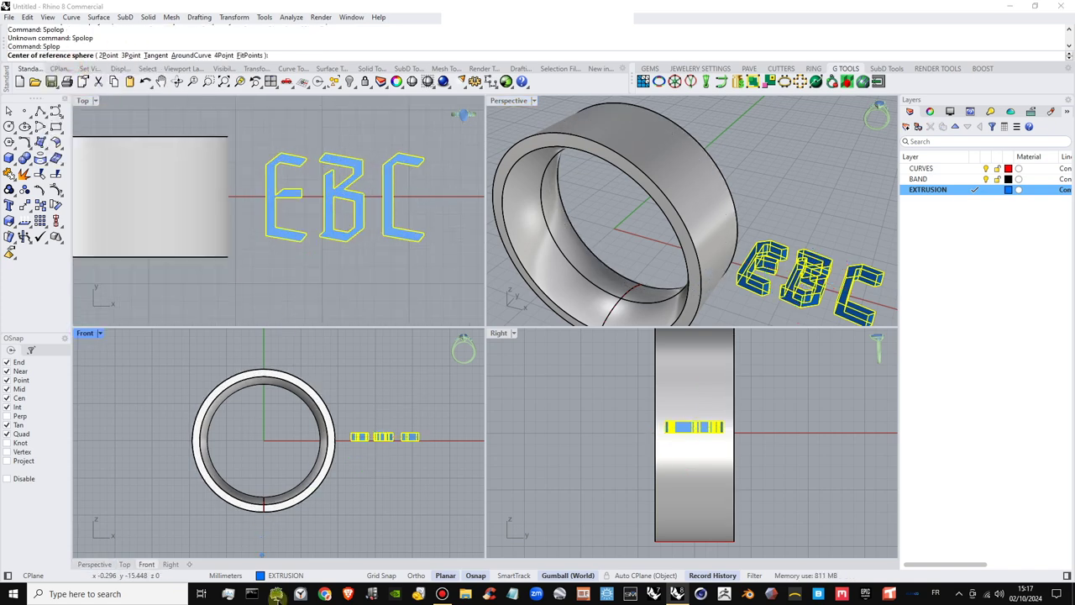
left_click(475, 575)
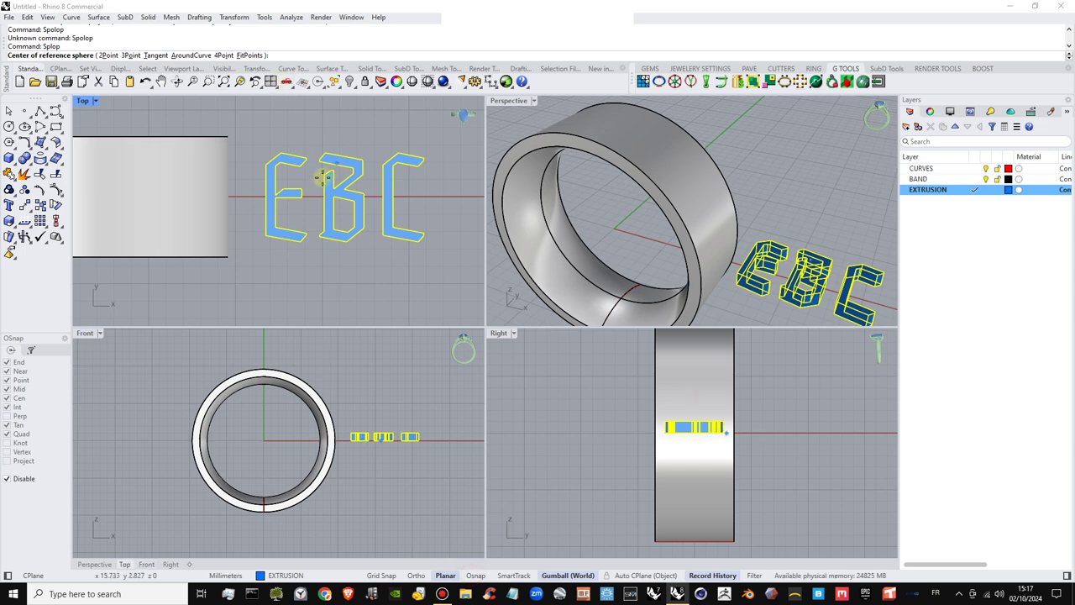
left_click(336, 196)
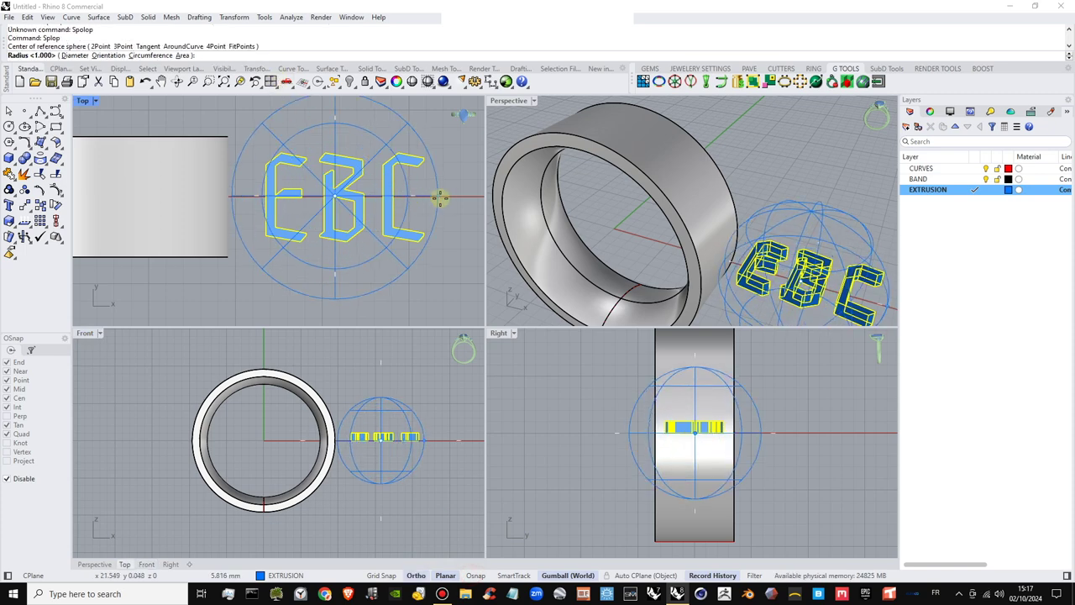
left_click(443, 199)
Splop the EBC letters onto the band's outer surface, centred at the top of the ring, with the target sphere about 7 mm in radius
scroll(609, 220, "down", 3)
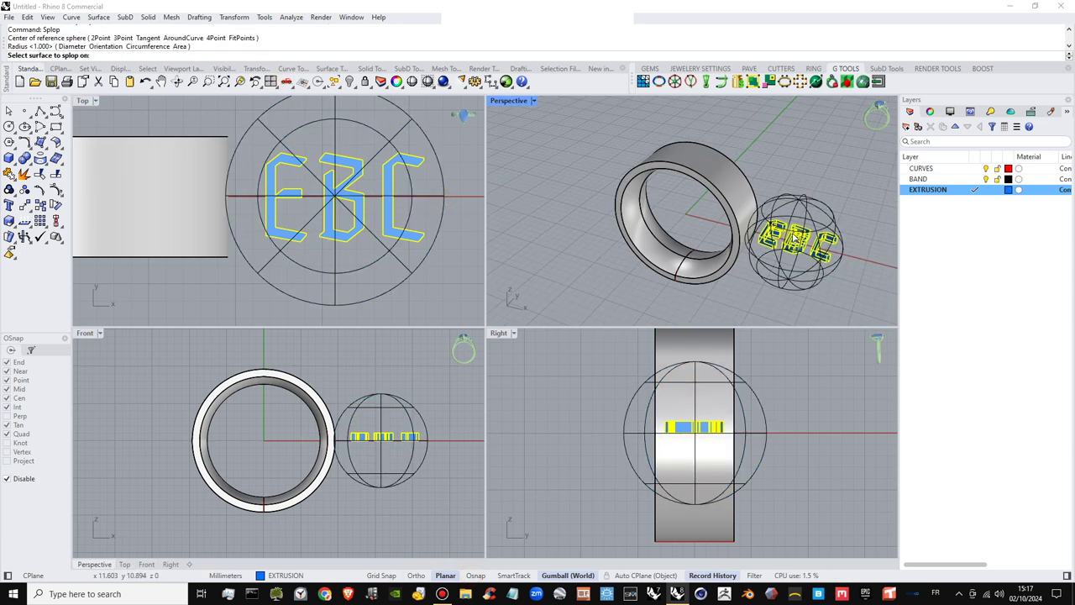
scroll(710, 159, "up", 3)
left_click(703, 159)
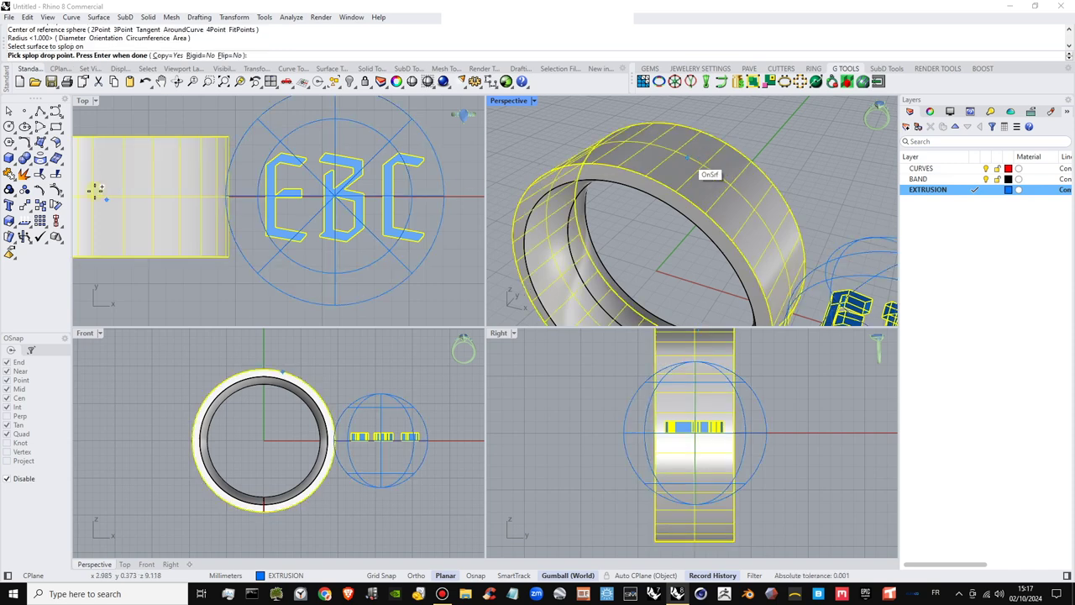
right_click_drag(154, 211, 318, 197)
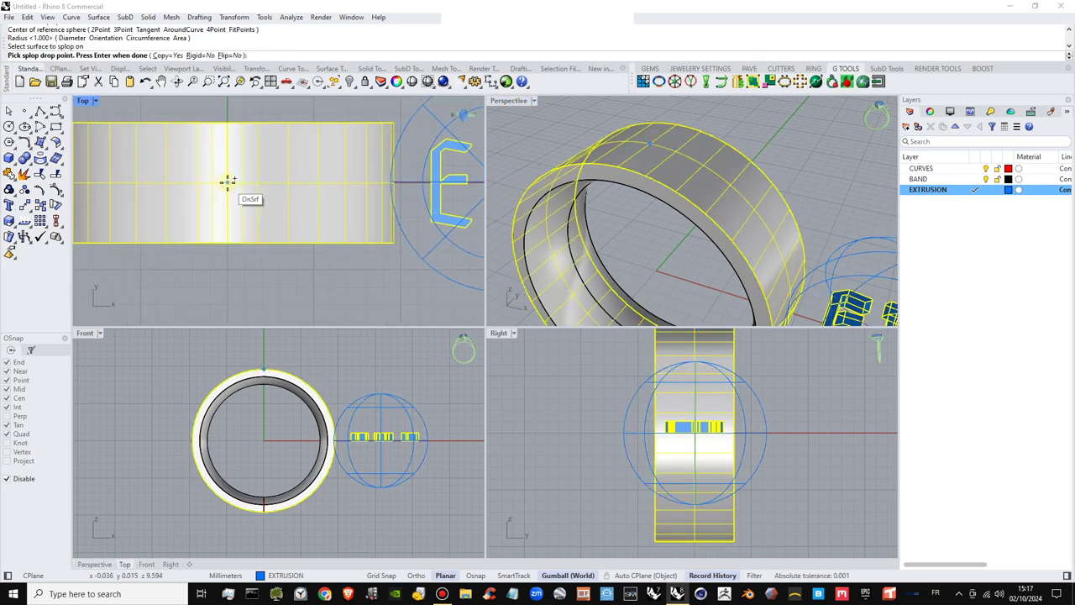
left_click(227, 181)
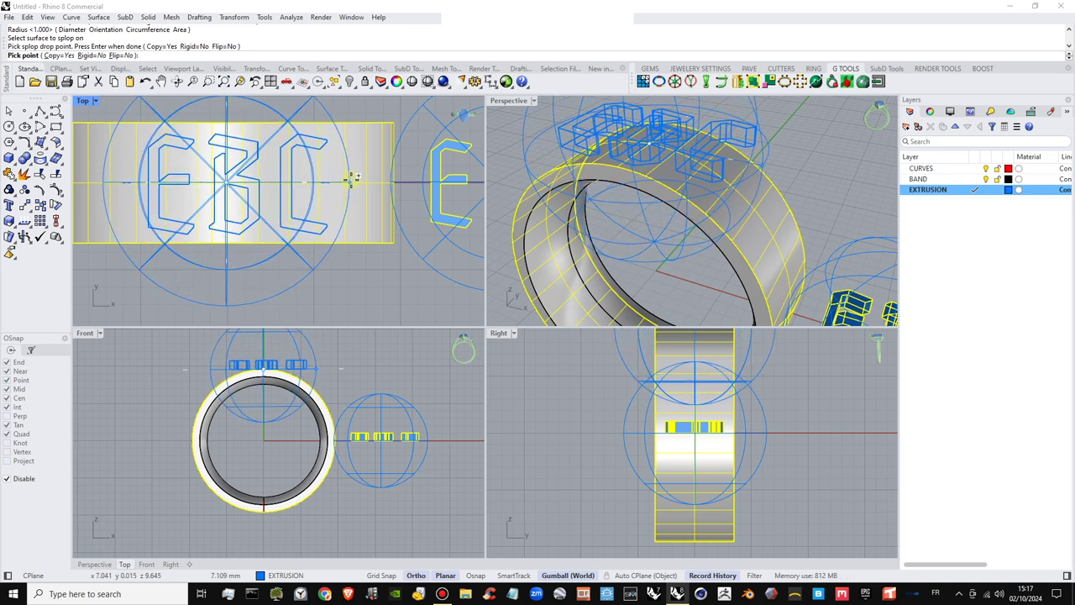
key("shift")
left_click(352, 179, "shift")
right_click(362, 266)
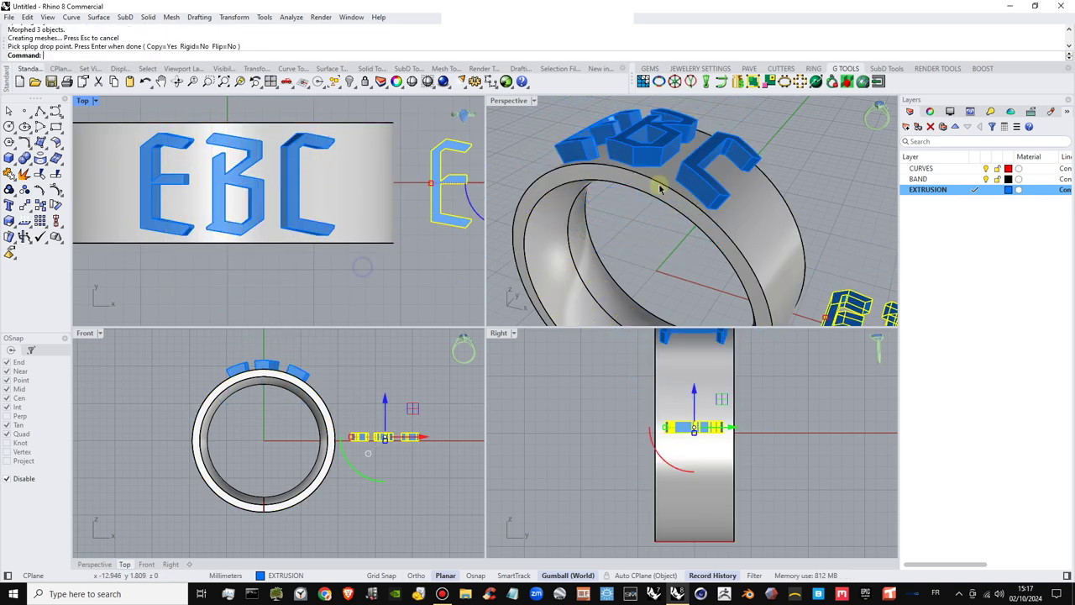
Maximize the Perspective view, lower the flat EBC letters slightly, and examine how the wrapped letters sit on the band
right_click_drag(710, 187, 810, 193)
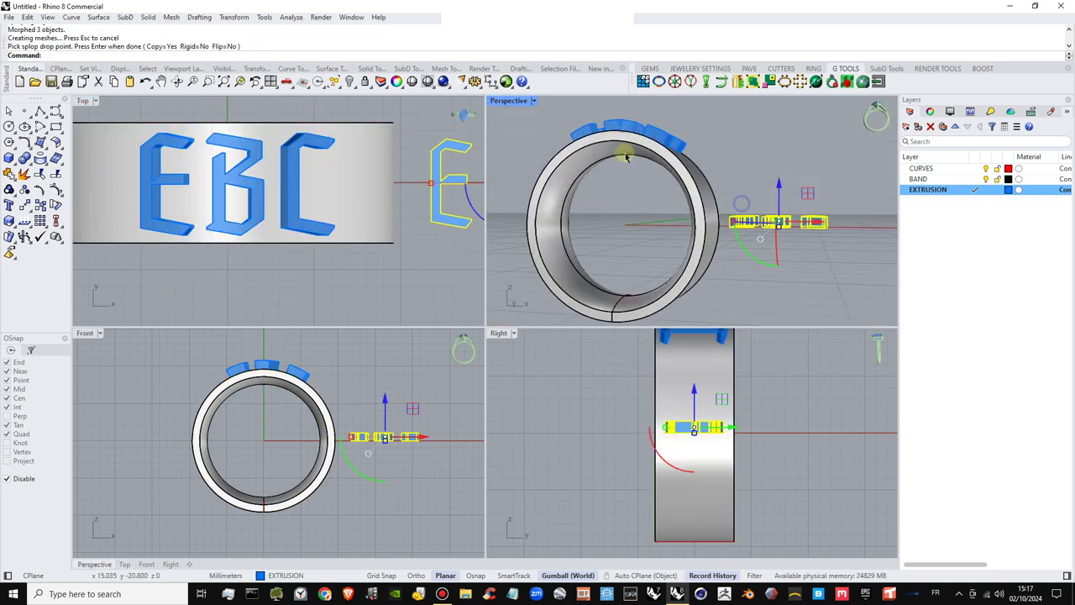
double_click(518, 102)
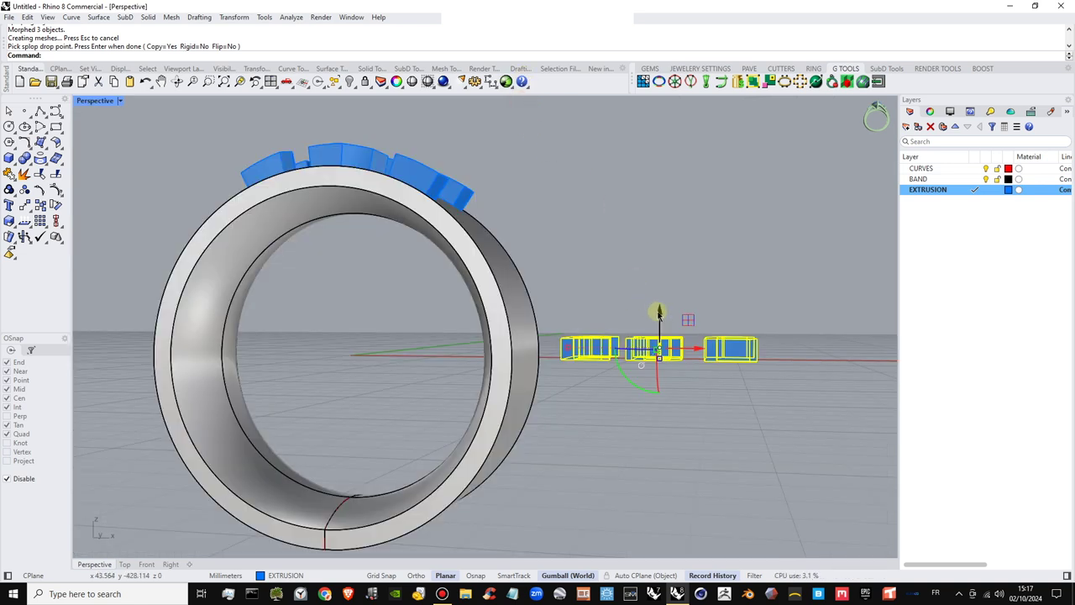
left_click_drag(660, 321, 660, 323)
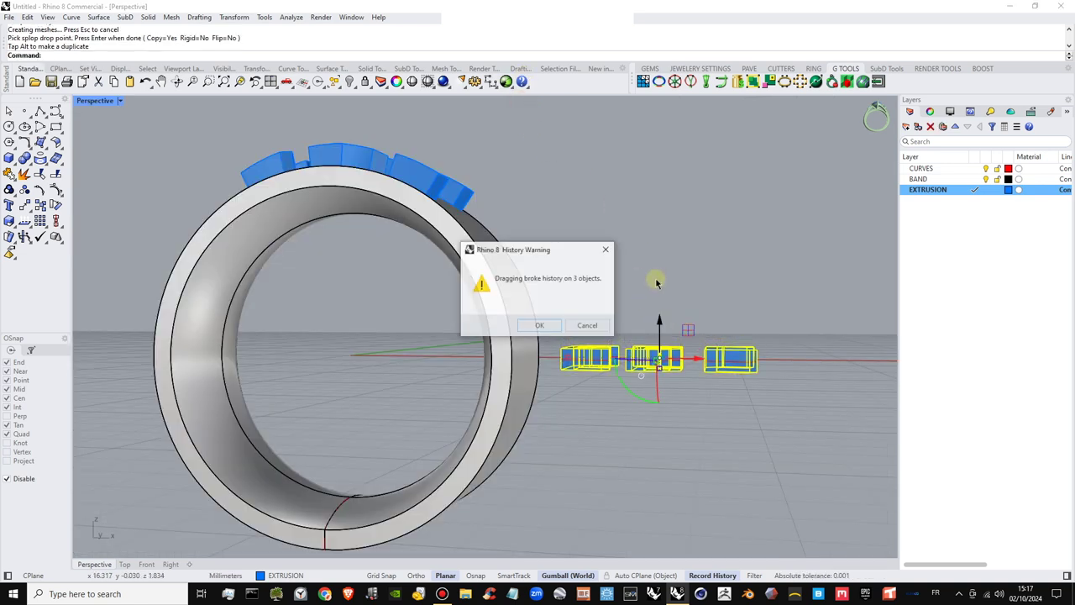
left_click(544, 324)
right_click_drag(504, 220, 533, 255)
scroll(434, 193, "up", 5)
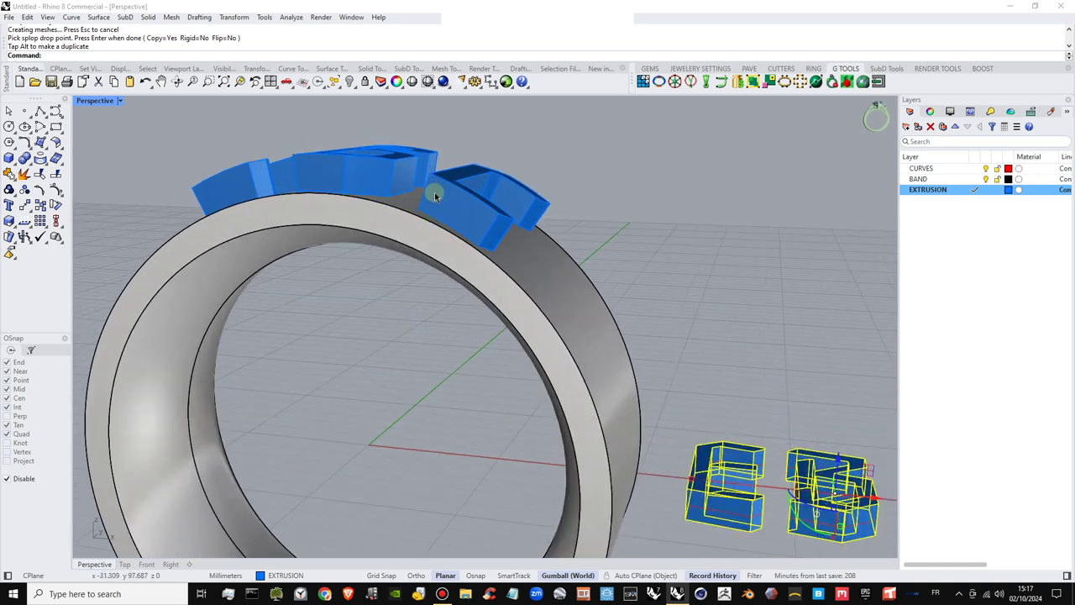
scroll(437, 205, "down", 5)
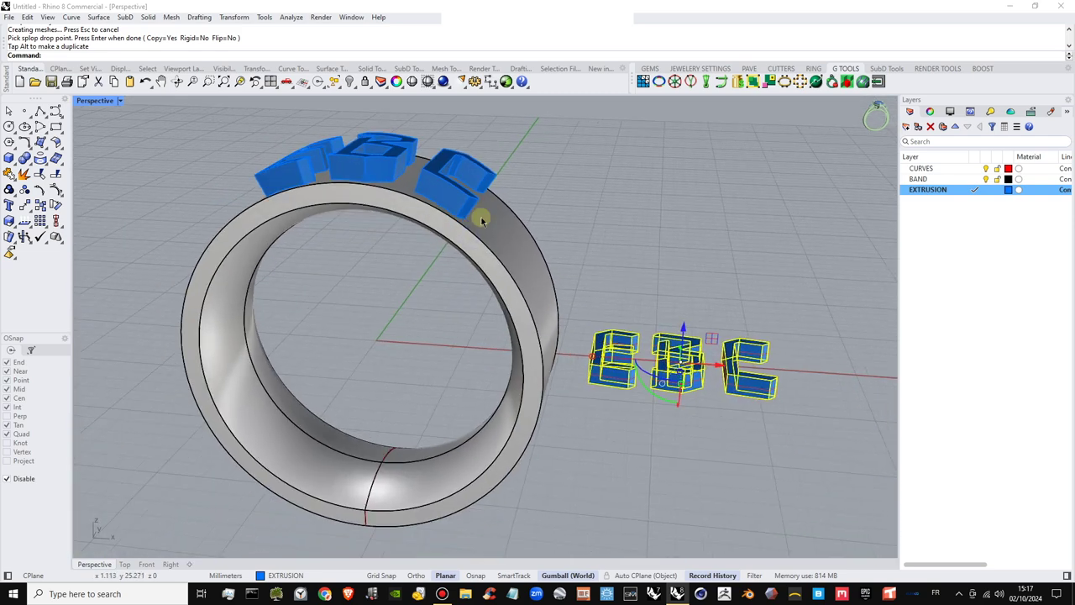
Undo the letter move and the Splop, and restore the four viewports
key("ctrl+z")
key("ctrl+z")
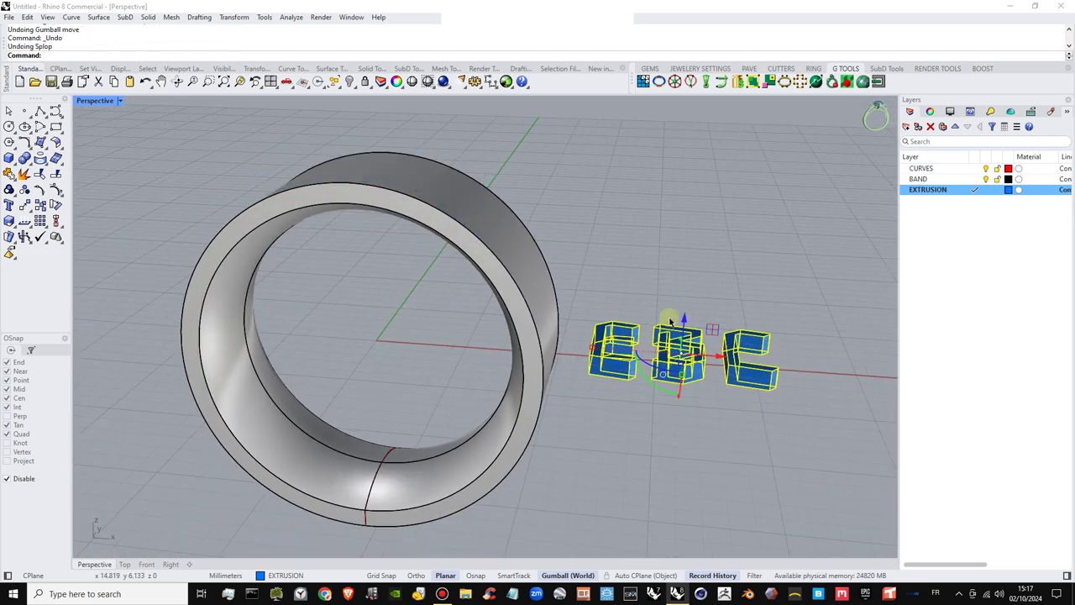
double_click(105, 103)
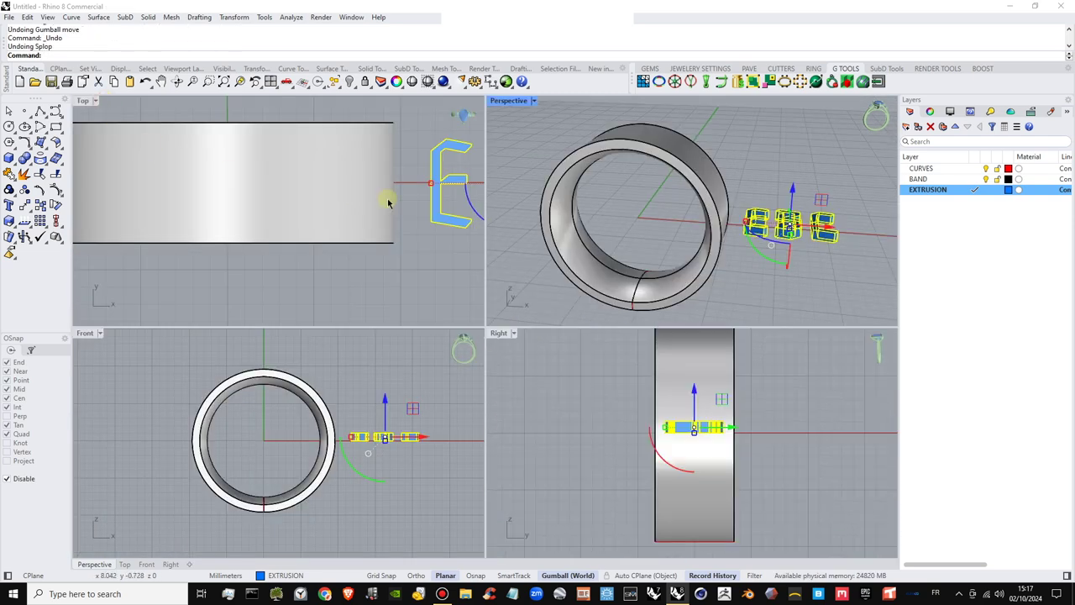
Lower the flat EBC letters by about half their height in the Front view so they straddle the X axis
scroll(386, 422, "up", 5)
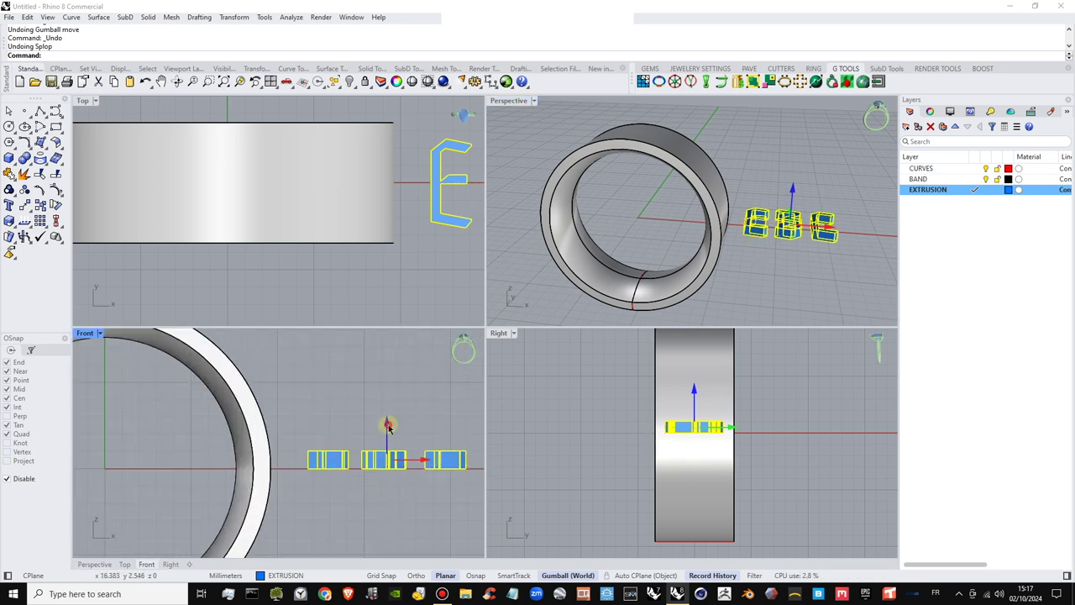
left_click_drag(388, 427, 424, 430)
left_click(554, 326)
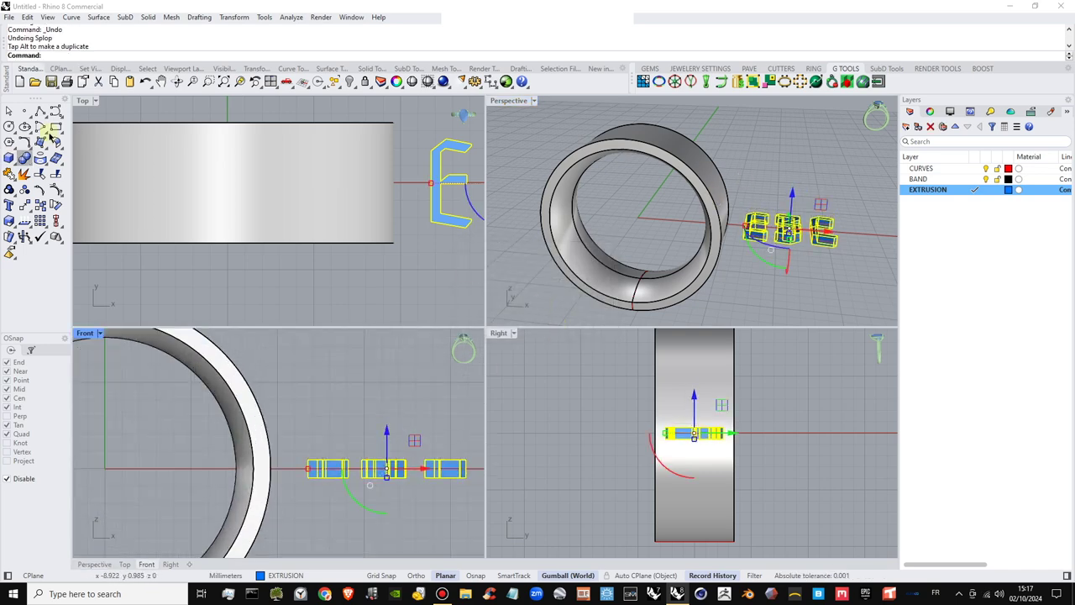
Start Splop on the flat EBC letters with a reference sphere centred on the letter B and large enough to enclose all three letters
right_click(110, 53)
left_click(143, 147)
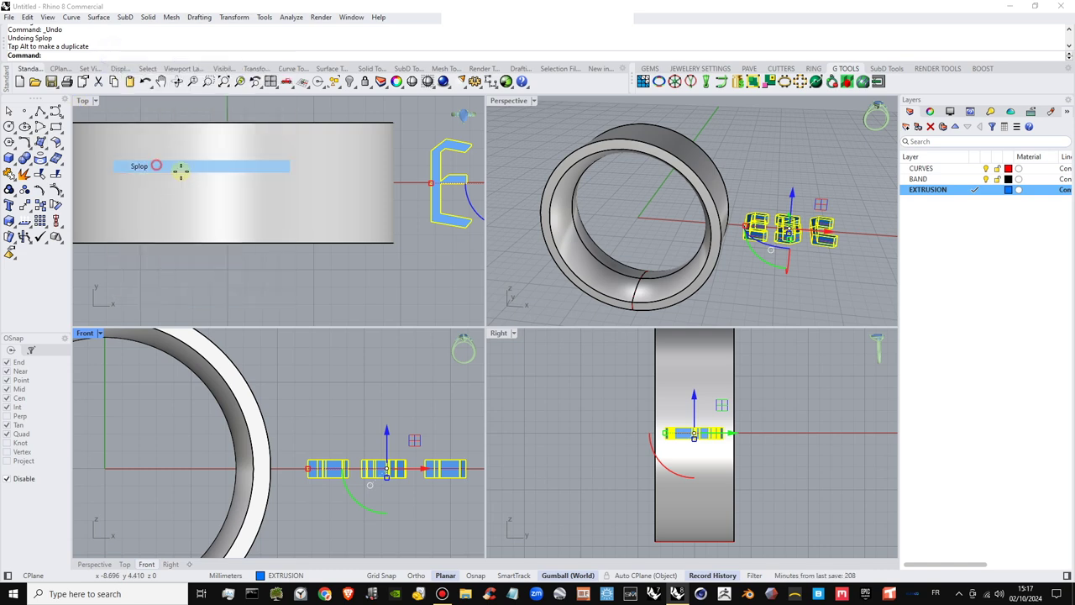
right_click_drag(462, 188, 336, 198)
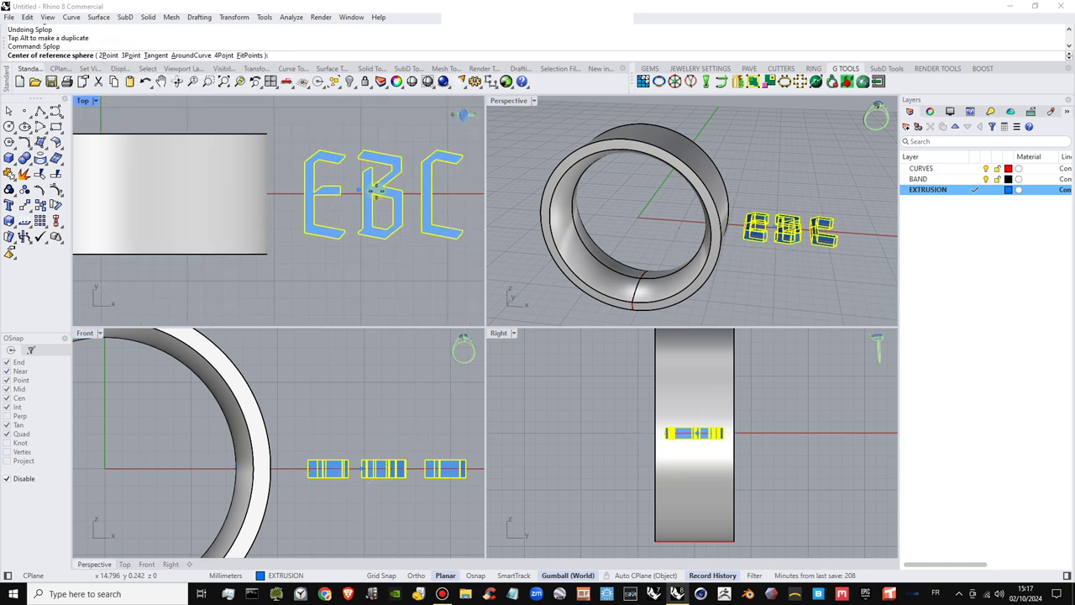
left_click(376, 192)
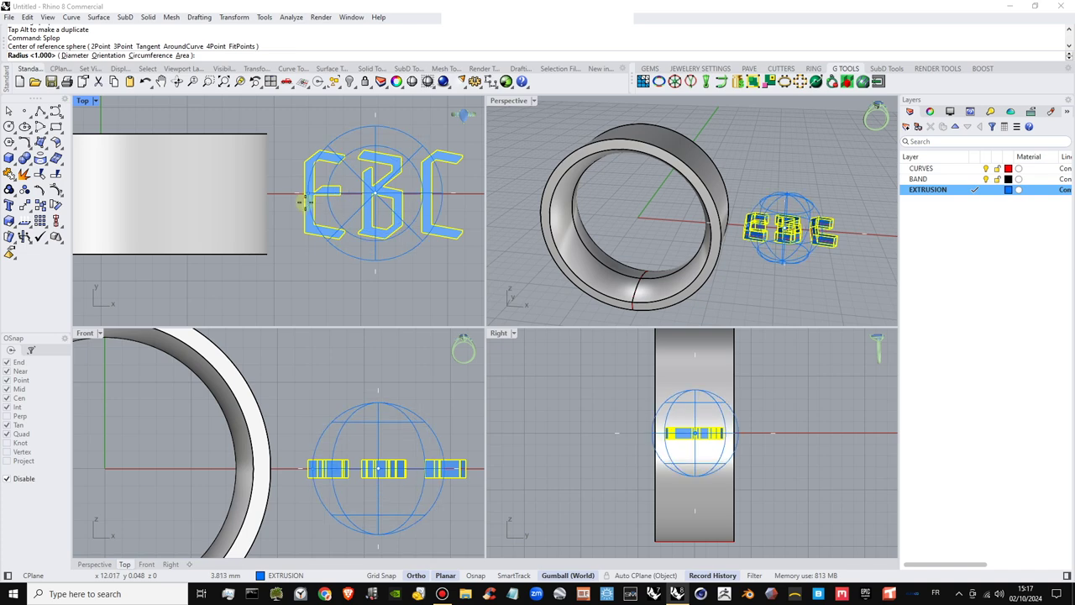
left_click(286, 208)
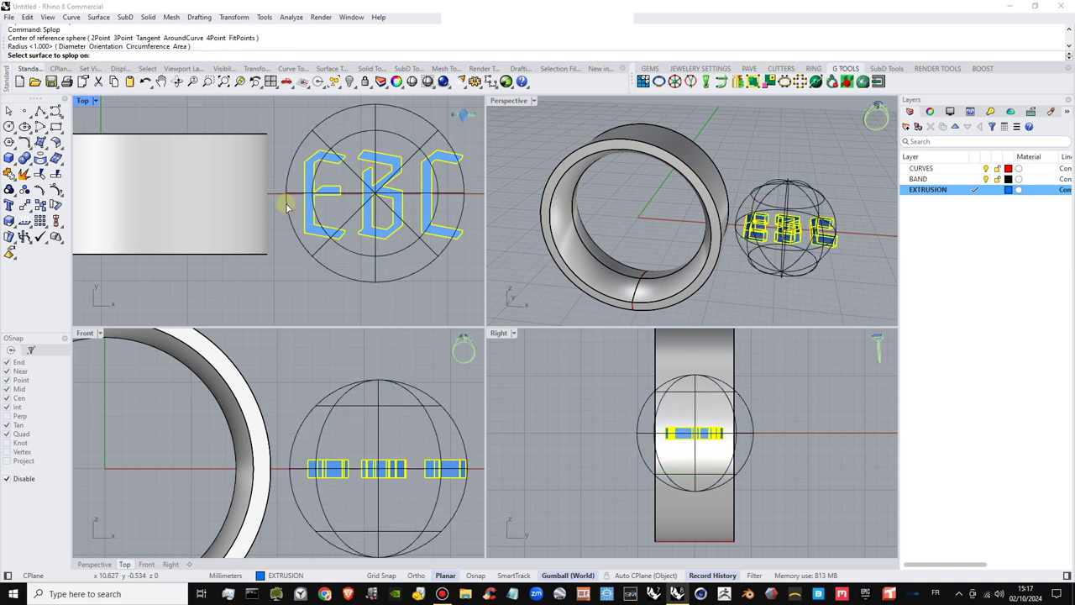
Splop the letters onto the band's outer surface, centred at the top of the ring and nearly filling the band's width
left_click(660, 146)
left_click(707, 164)
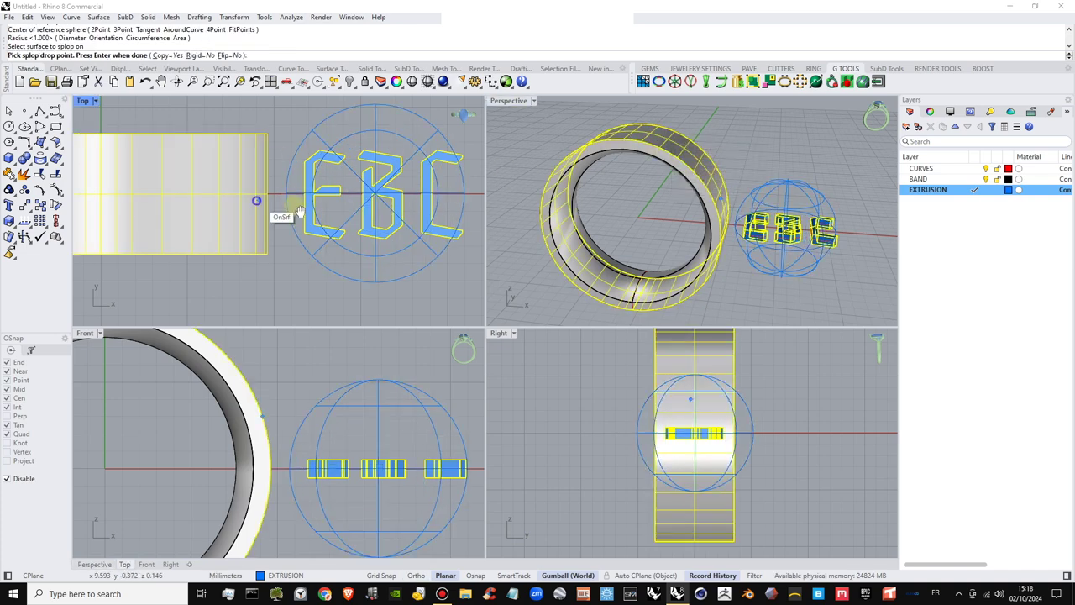
right_click_drag(193, 199, 334, 202)
left_click(241, 196)
left_click(240, 195)
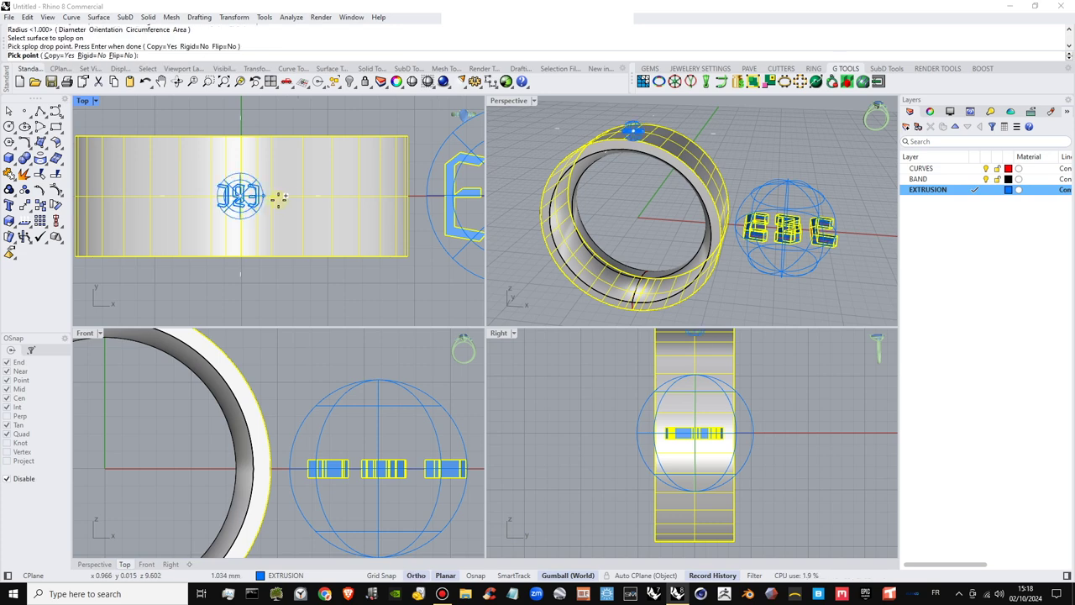
left_click(132, 158, "shift")
key("Return")
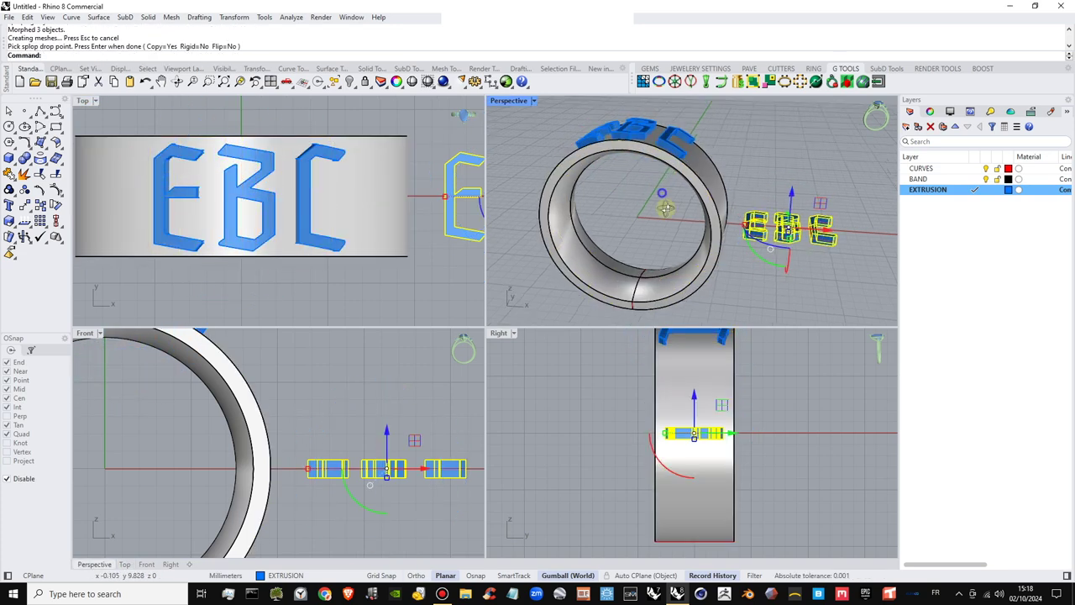
In the maximized Perspective view, subtract the three wrapped letters from the band with Boolean Difference, keeping the cutters
double_click(508, 100)
right_click_drag(476, 254, 538, 285)
left_click(554, 294)
left_click(596, 330)
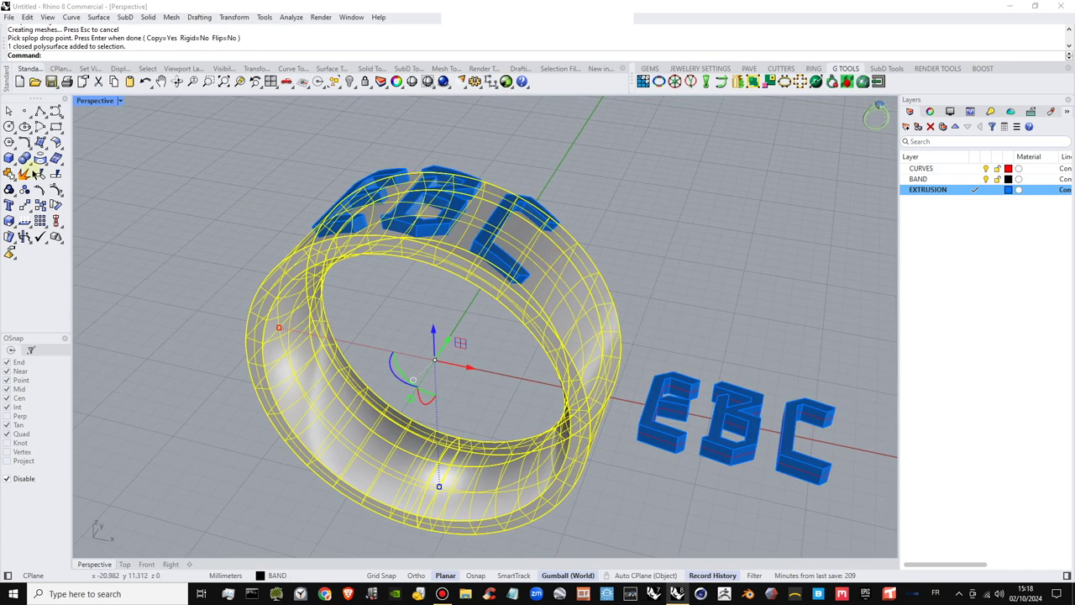
left_click(40, 162)
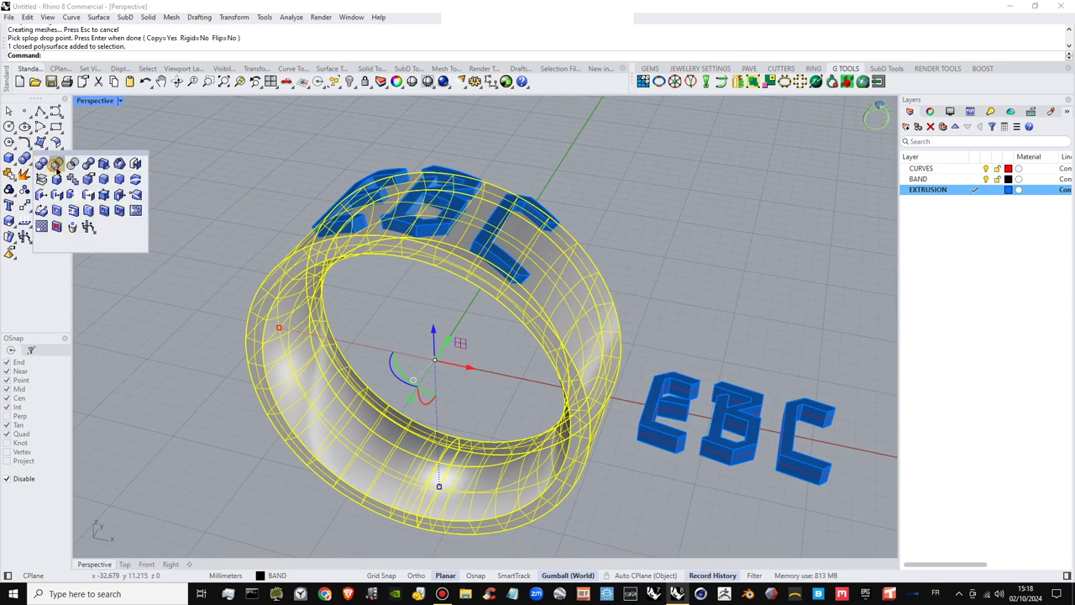
left_click(56, 164)
left_click(373, 203)
left_click(437, 198)
left_click(500, 260)
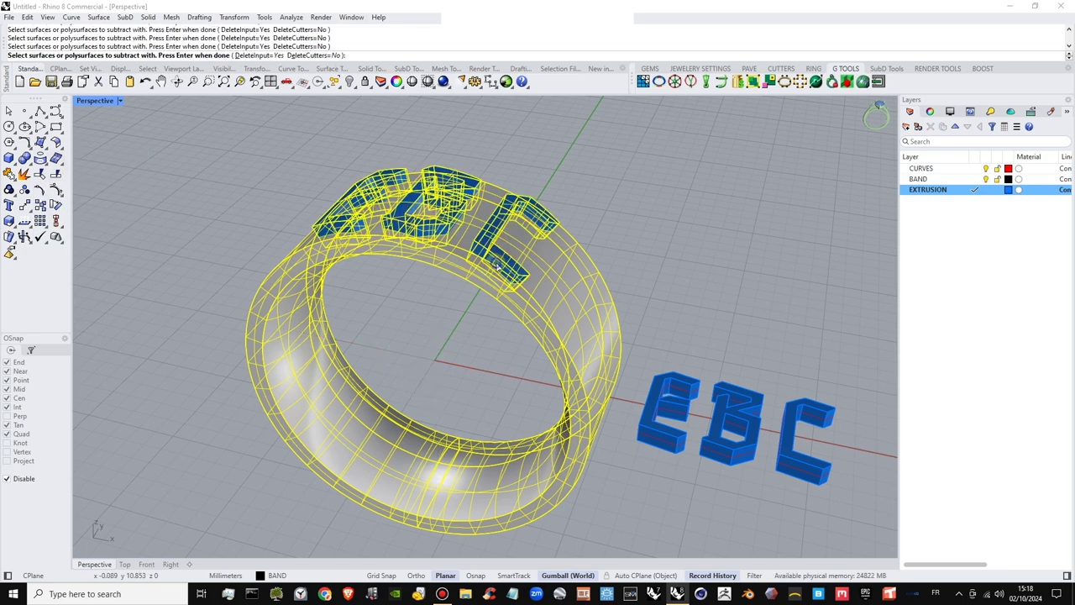
key("Return")
left_click(572, 324)
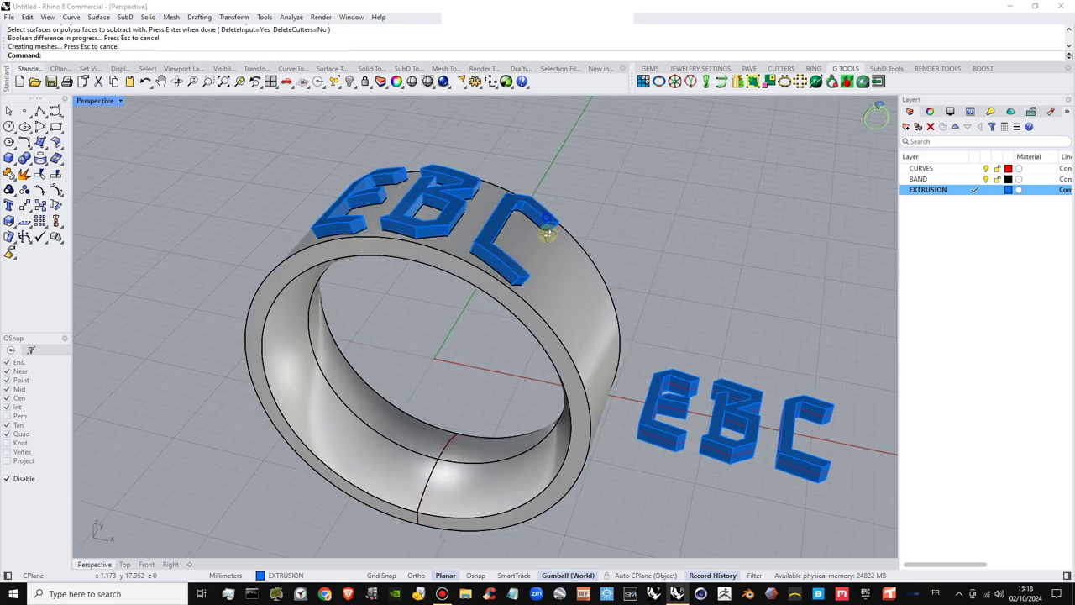
Delete the three wrapped letter solids E, B and C left on the band
left_click(546, 234)
left_click(532, 257)
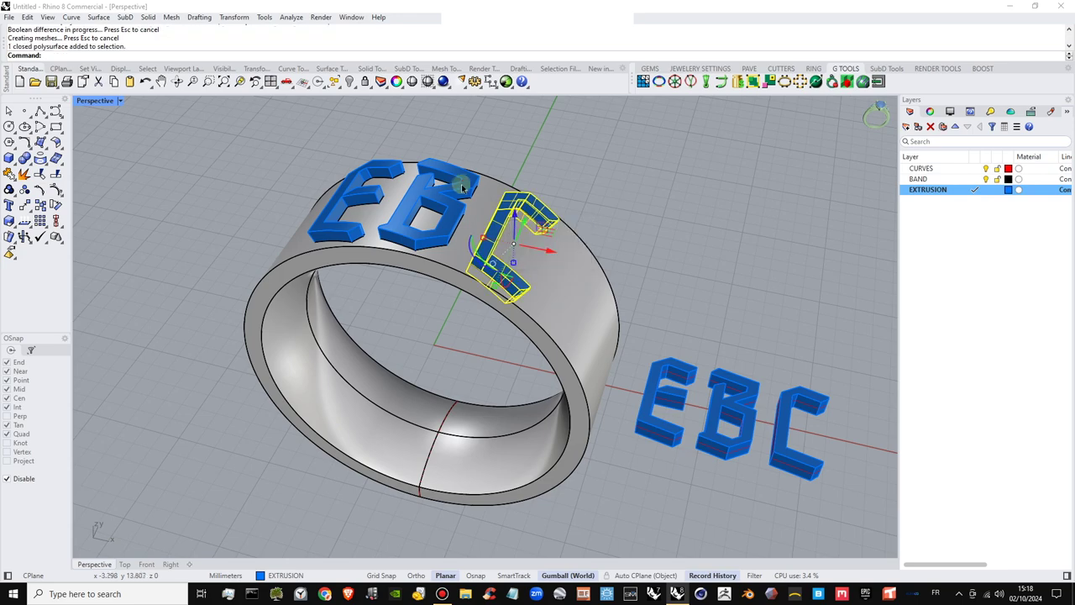
left_click(462, 188, "shift")
left_click(492, 198)
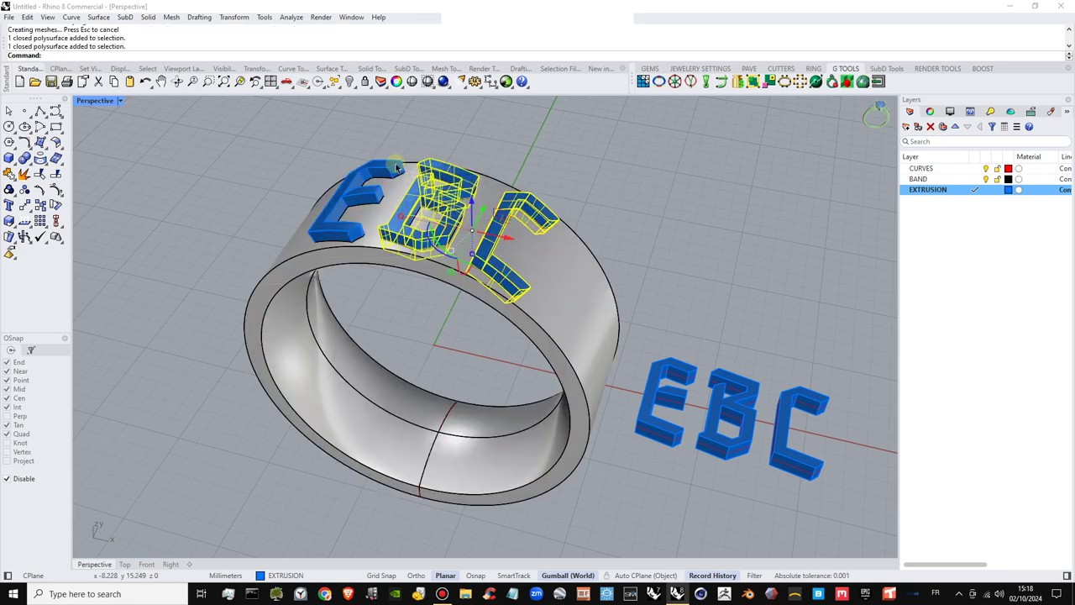
left_click(396, 165, "shift")
left_click(395, 166, "shift")
left_click(538, 262, "ctrl")
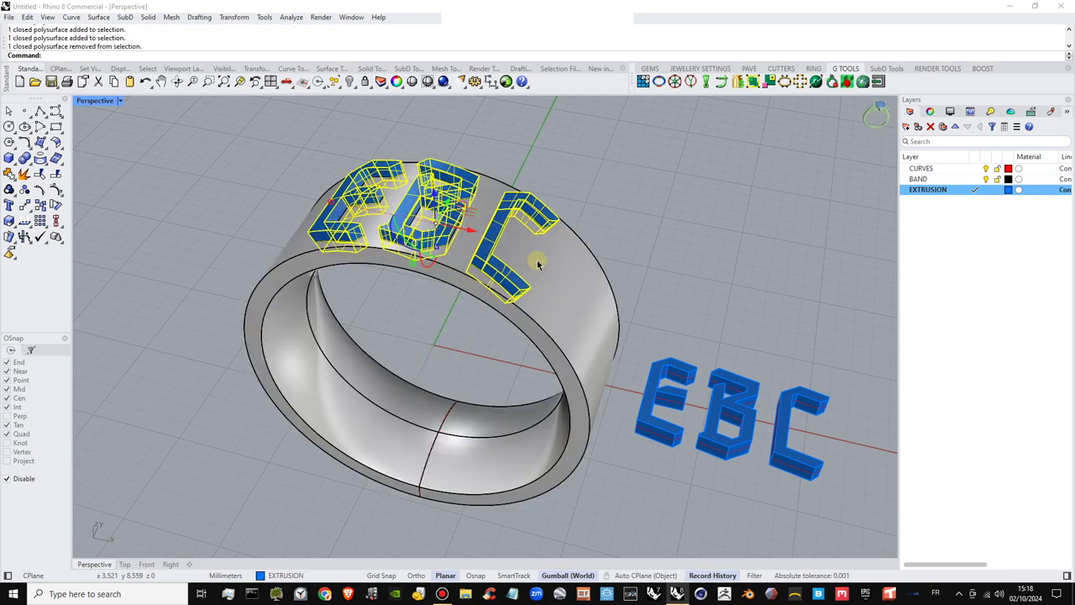
key("Delete")
Examine the depth and floor of the engraved EBC letters on the band from several angles
scroll(434, 206, "up", 3)
right_click_drag(432, 218, 392, 260)
scroll(392, 260, "up", 8)
scroll(392, 261, "down", 2)
scroll(412, 252, "down", 4)
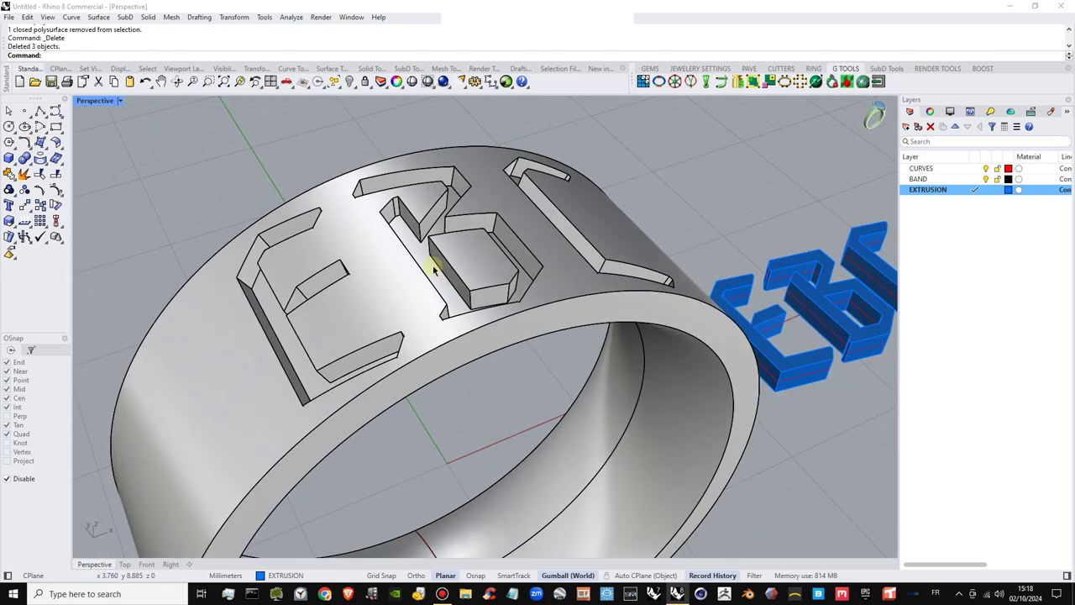
mouse_move(339, 242)
right_mouse_down()
mouse_move(398, 289)
mouse_move(228, 356)
mouse_move(280, 308)
mouse_move(324, 225)
right_mouse_up()
scroll(257, 352, "up", 6)
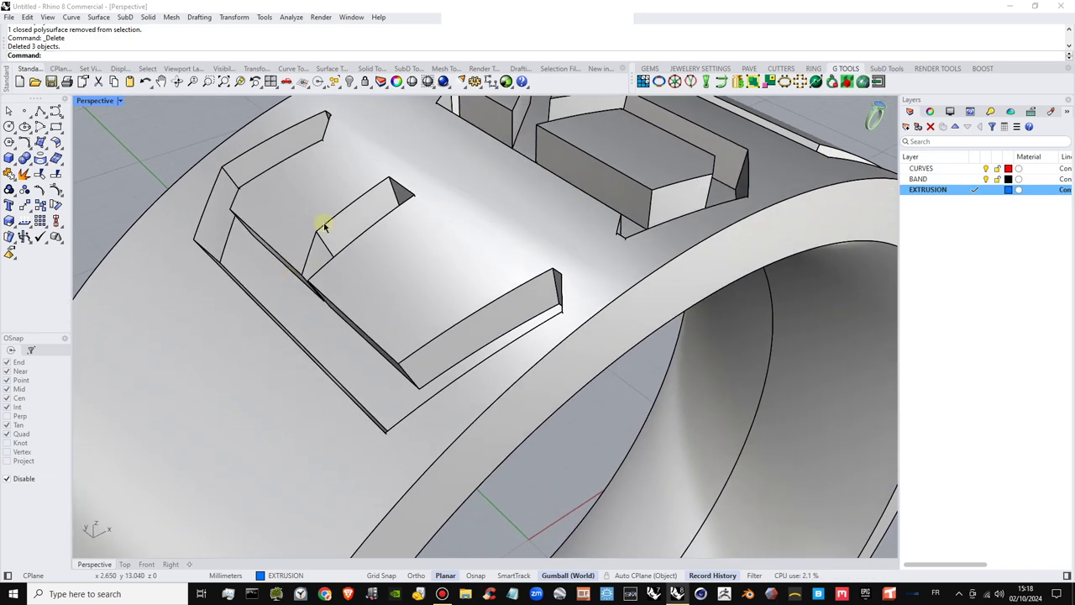
right_click_drag(311, 273, 254, 320)
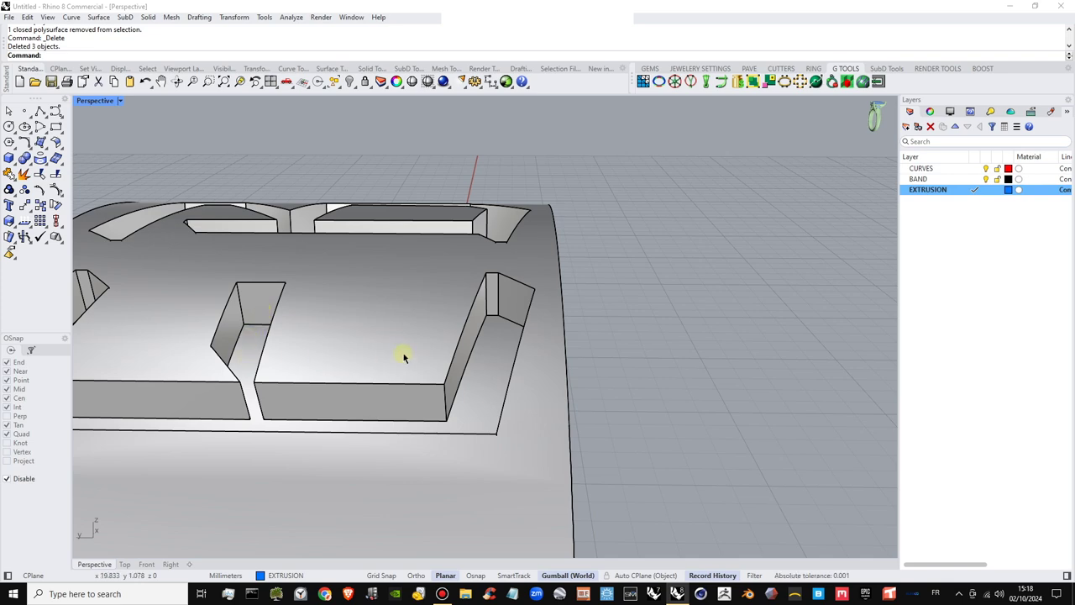
scroll(499, 336, "down", 6)
right_click_drag(480, 352, 396, 384)
scroll(420, 370, "up", 4)
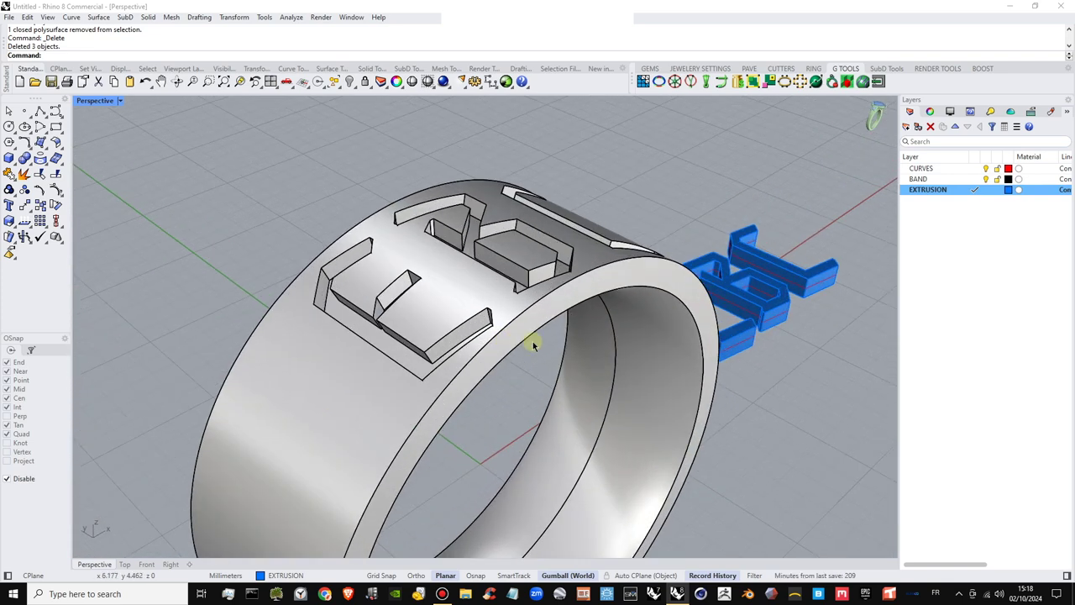
right_click_drag(532, 342, 446, 380, "shift")
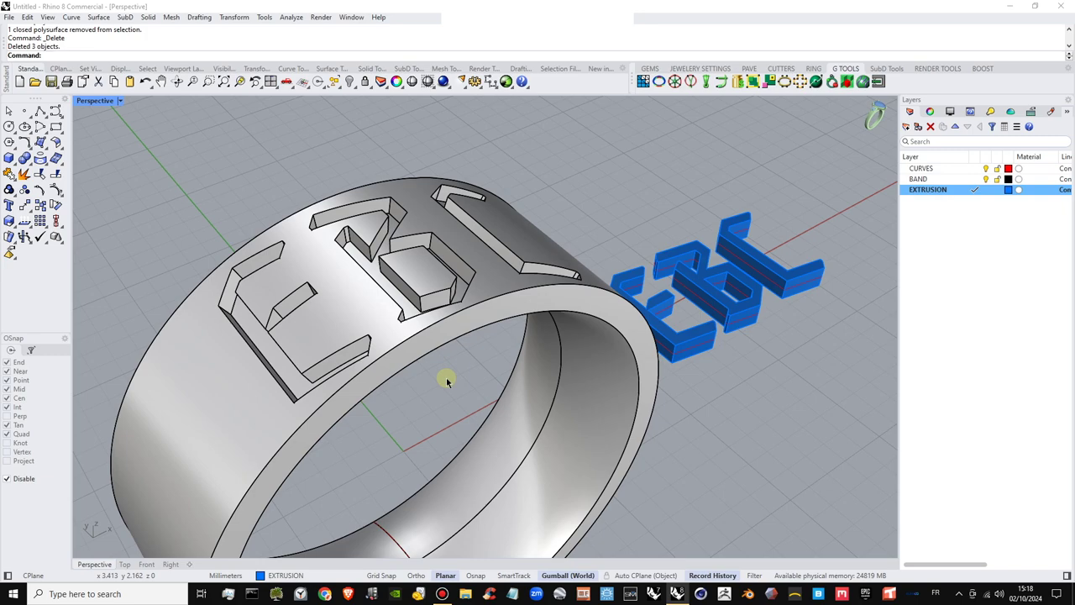
right_click_drag(447, 381, 620, 305)
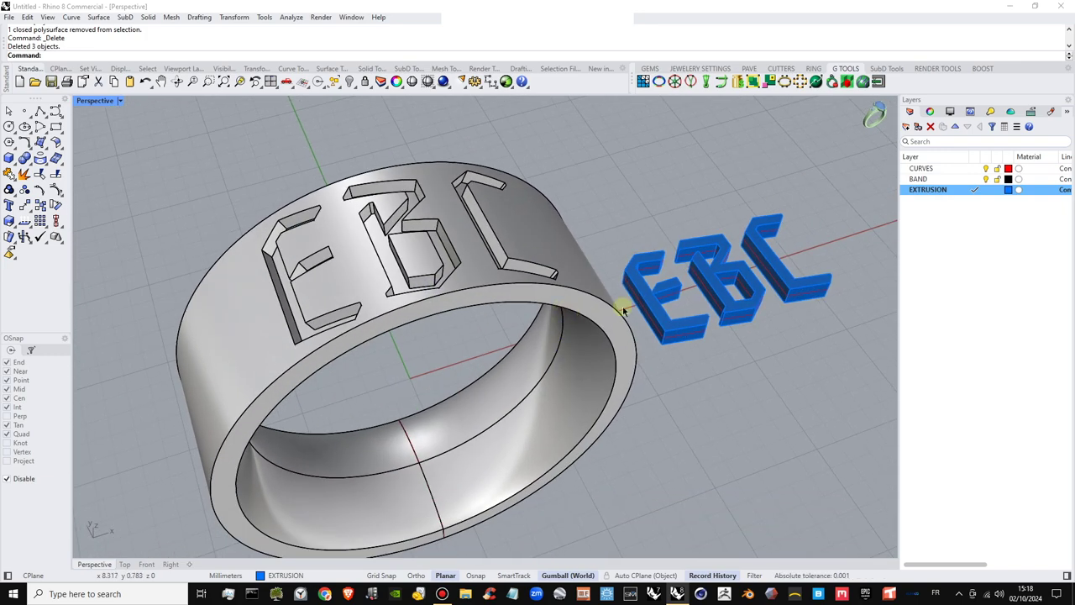
right_click_drag(790, 285, 722, 265)
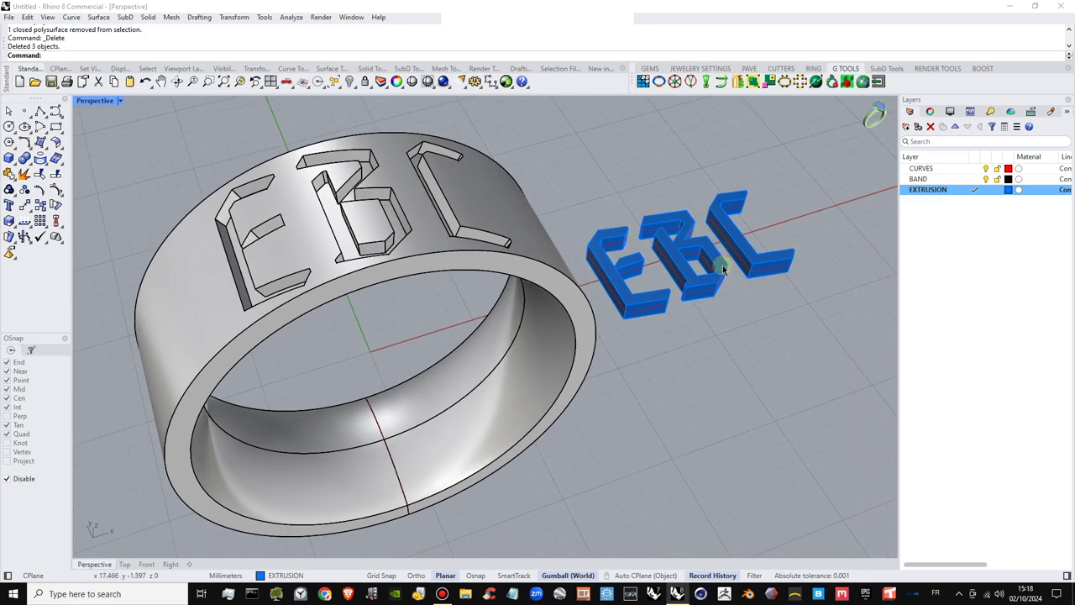
Undo the letter deletion, the Boolean Difference and the Splop
key("ctrl+z")
key("ctrl+z")
key("ctrl+z")
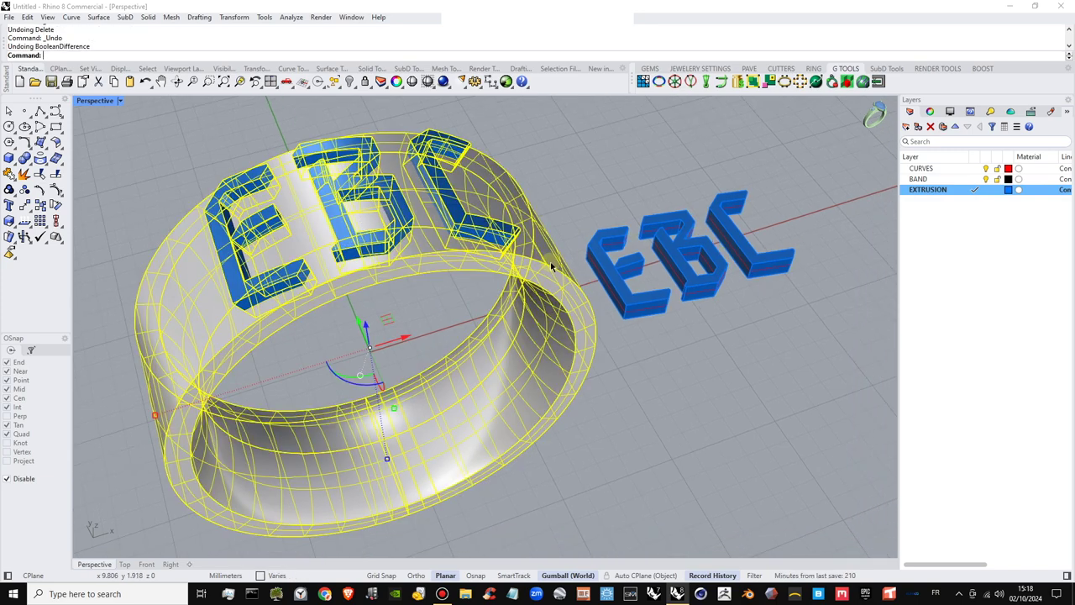
mouse_move(552, 267)
right_mouse_down()
mouse_move(531, 308)
mouse_move(579, 282)
mouse_move(566, 265)
right_mouse_up()
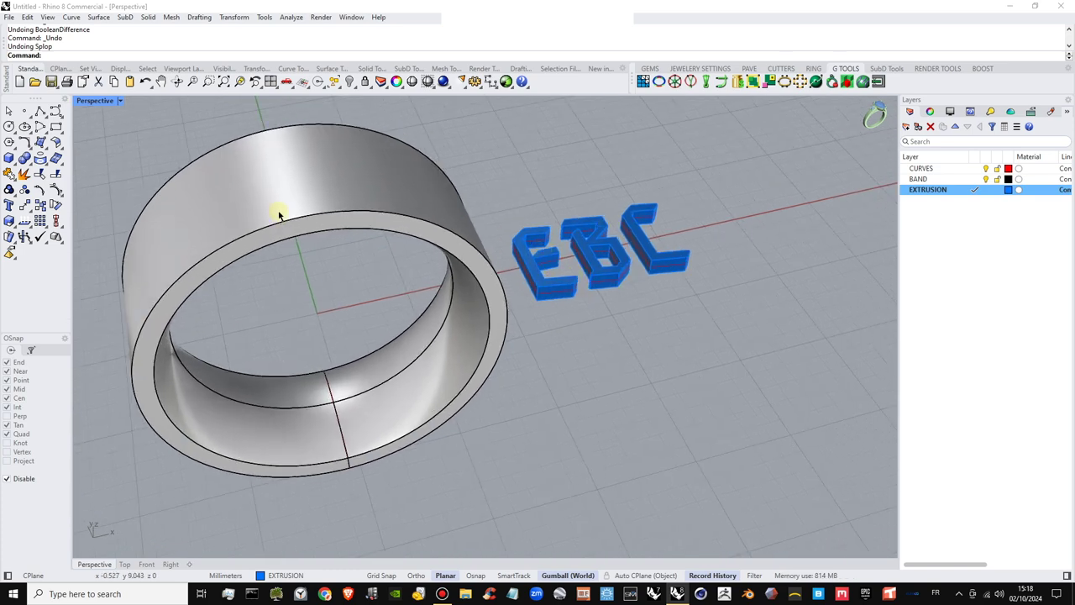
left_click(302, 191)
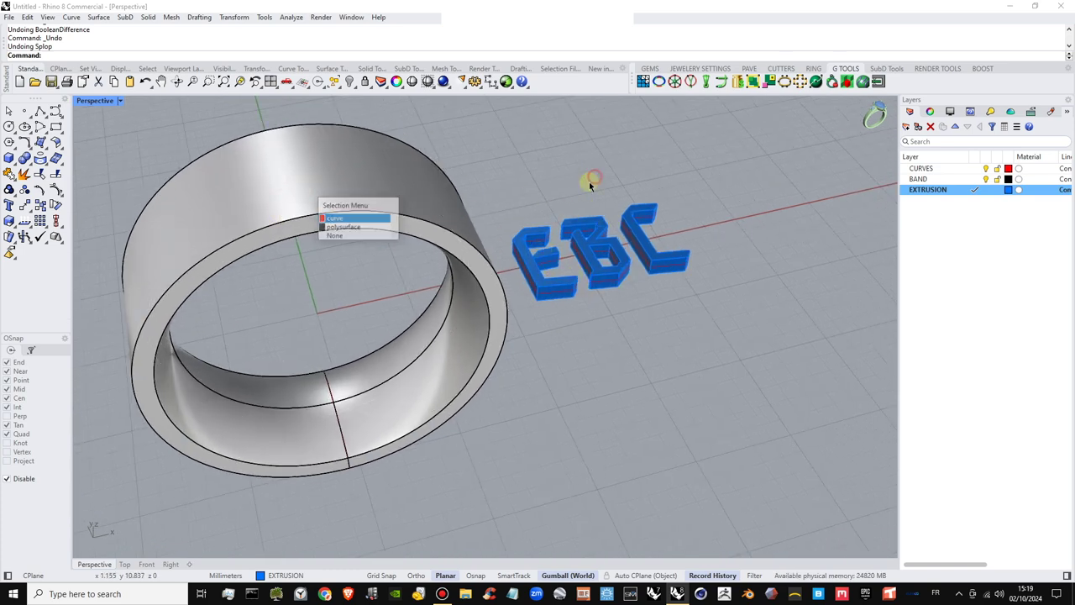
left_click(45, 150)
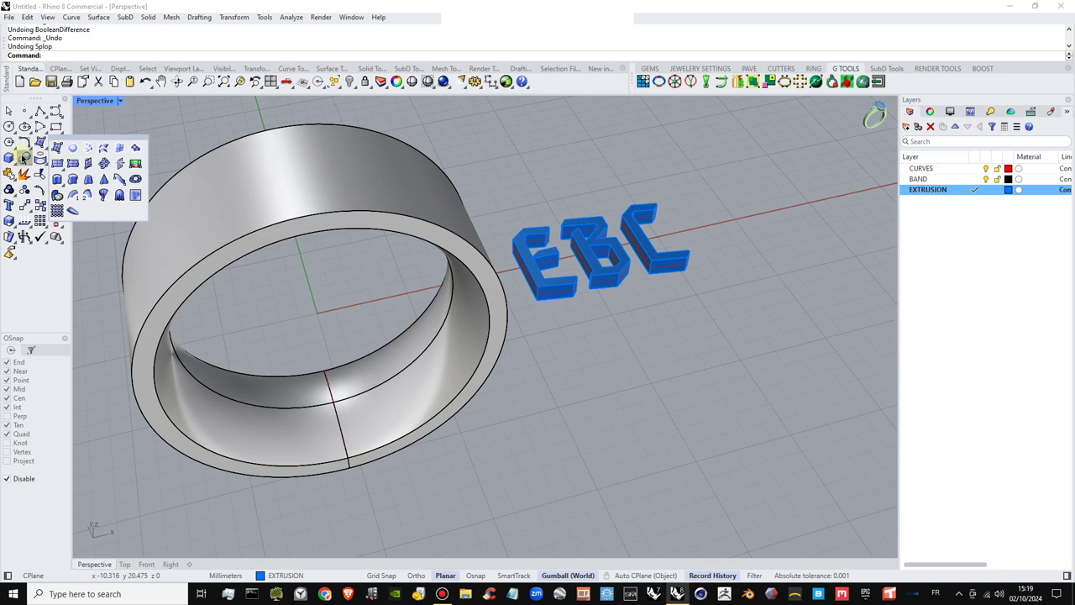
left_click(41, 161)
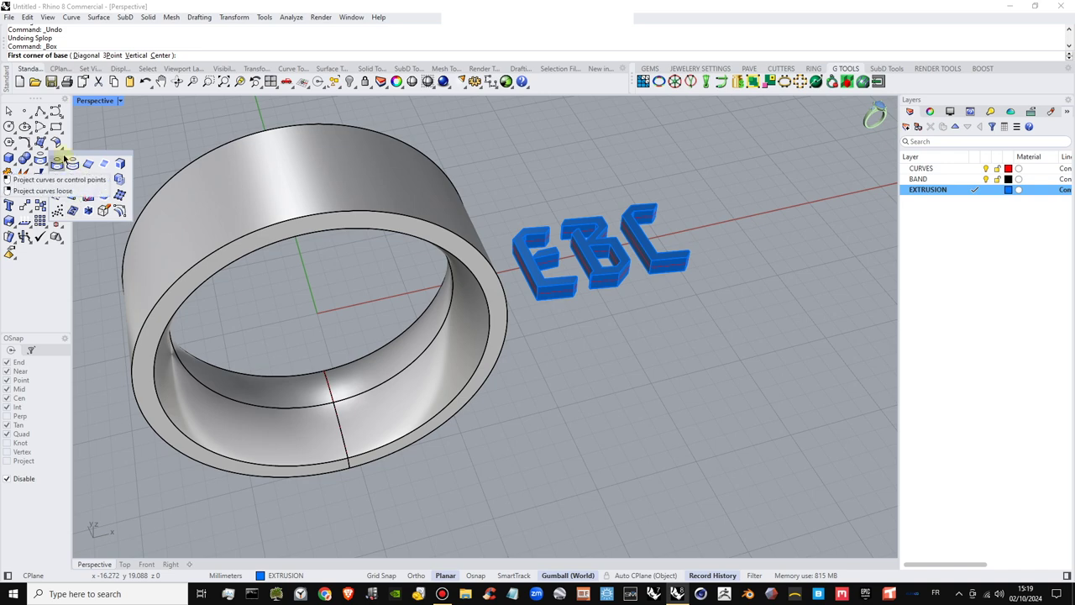
left_click(64, 150)
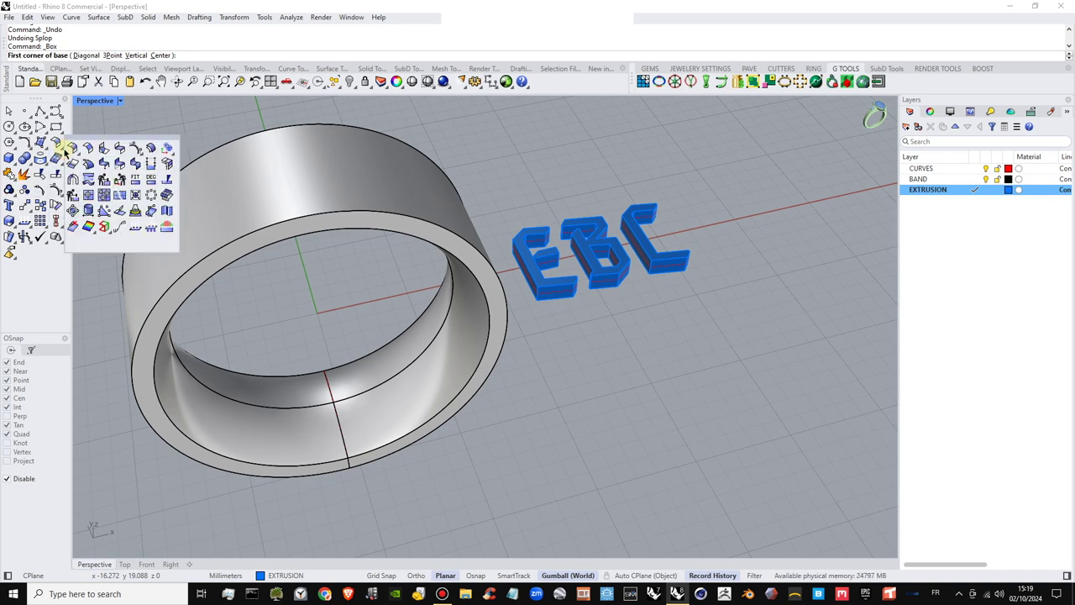
left_click(65, 269)
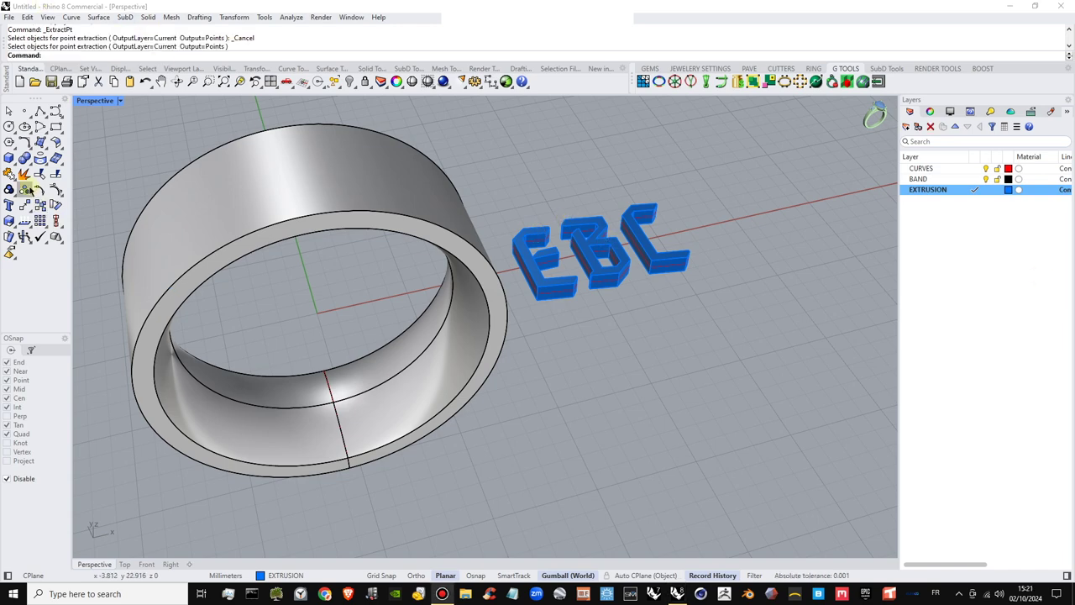
Create UV curves from the outer surface of the ring band, laying its flat rectangular outline on the construction plane
left_click(46, 147)
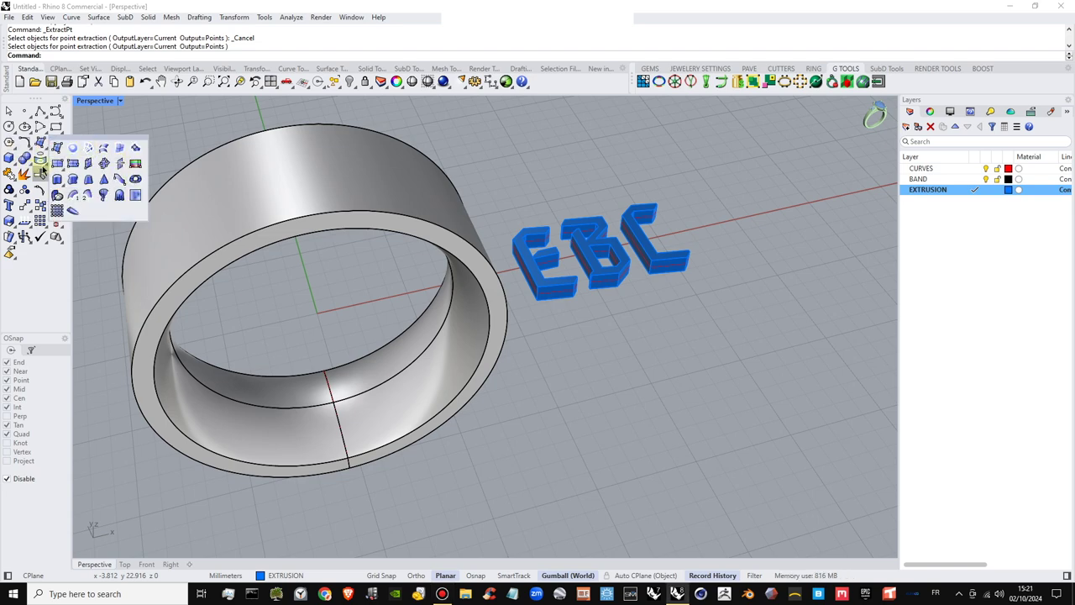
left_click(41, 158)
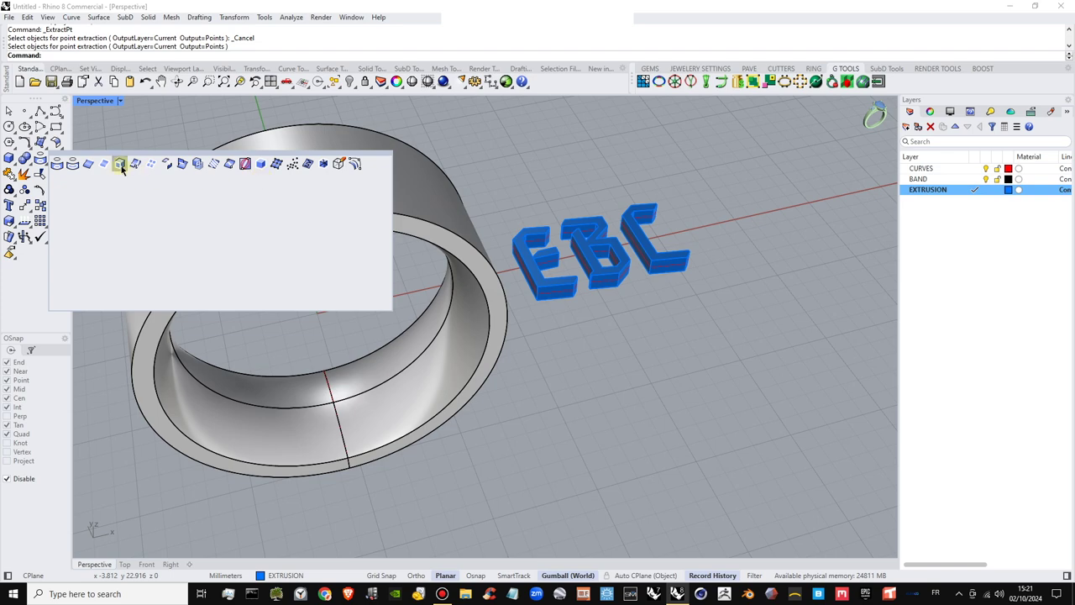
left_click(307, 164)
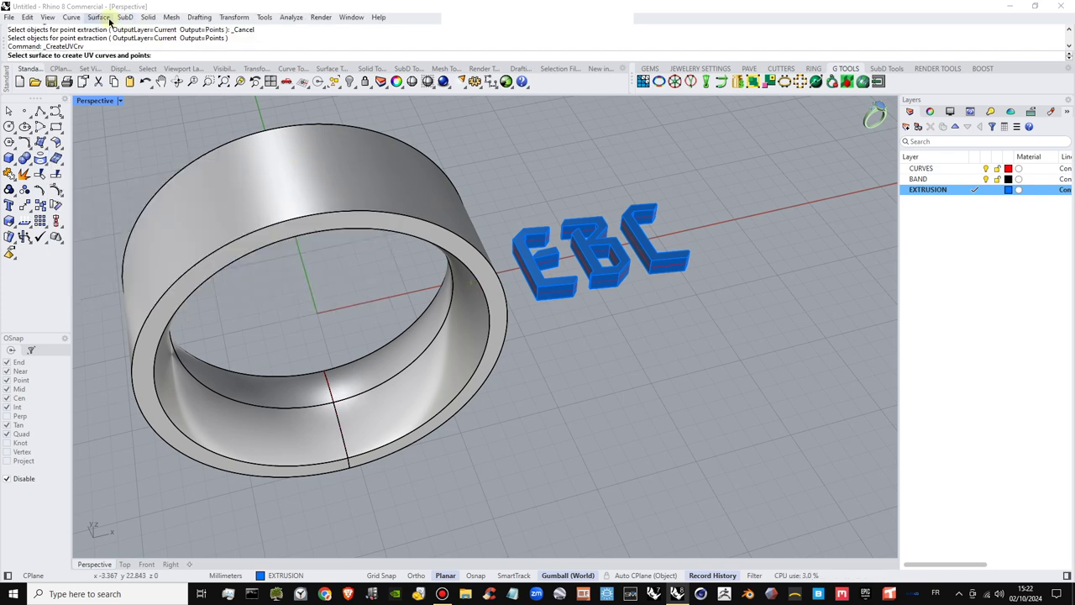
left_click(102, 17)
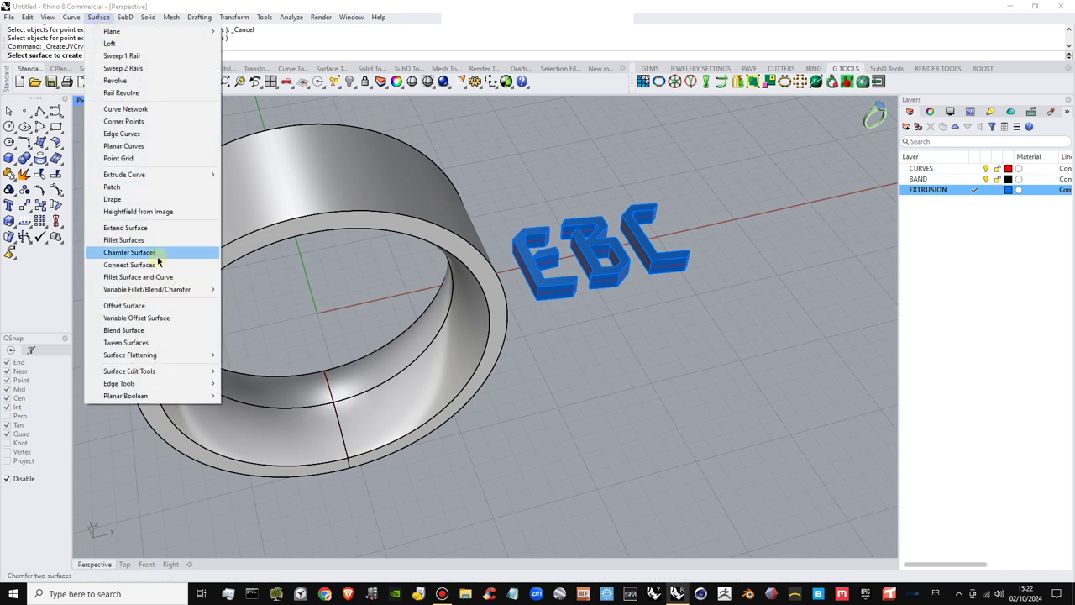
mouse_move(165, 375)
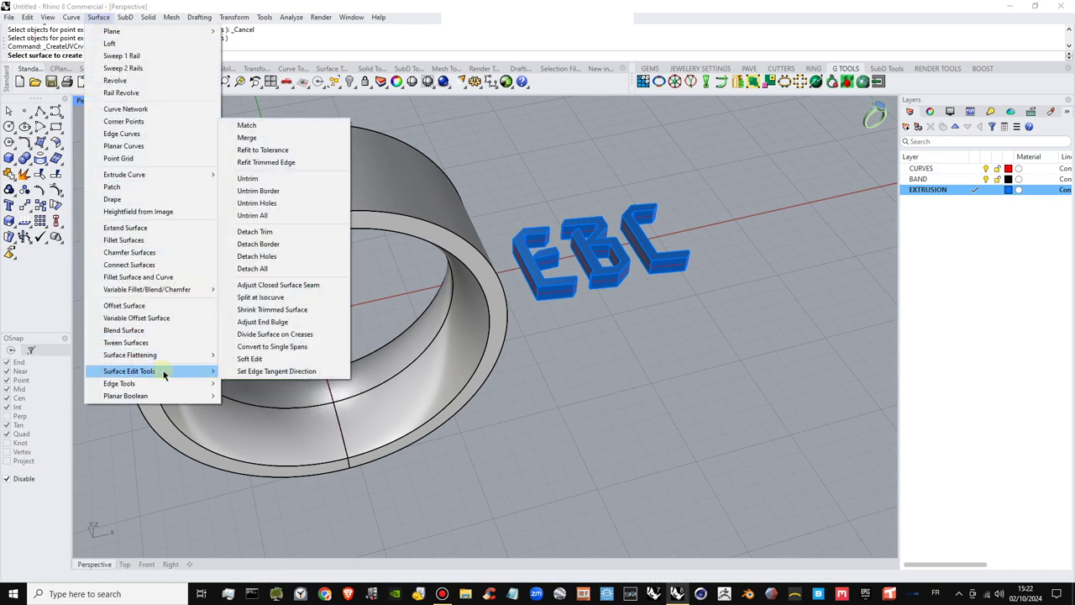
mouse_move(168, 354)
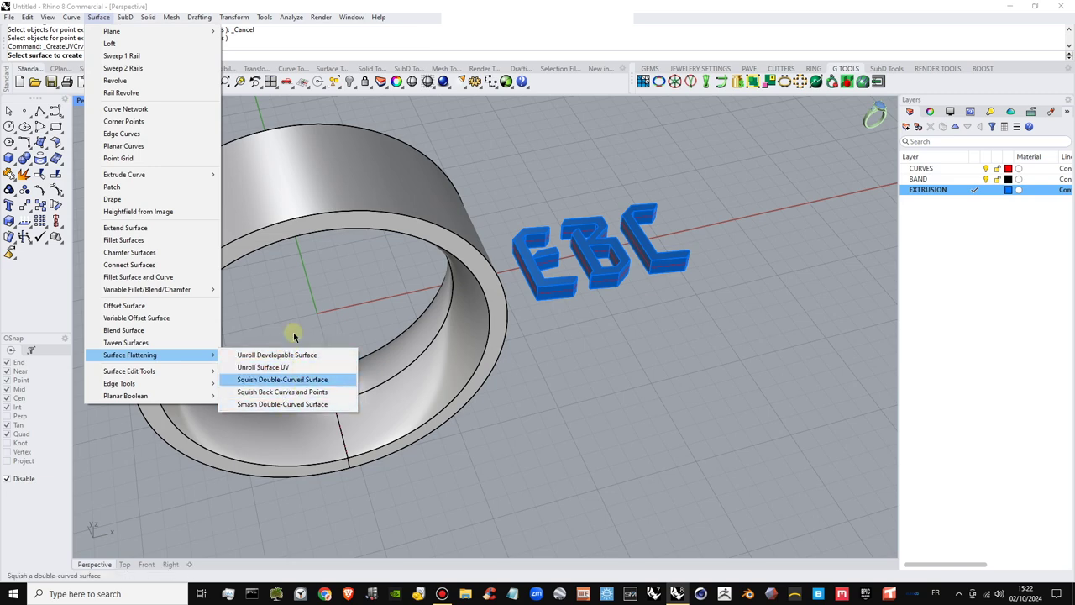
left_click(342, 178)
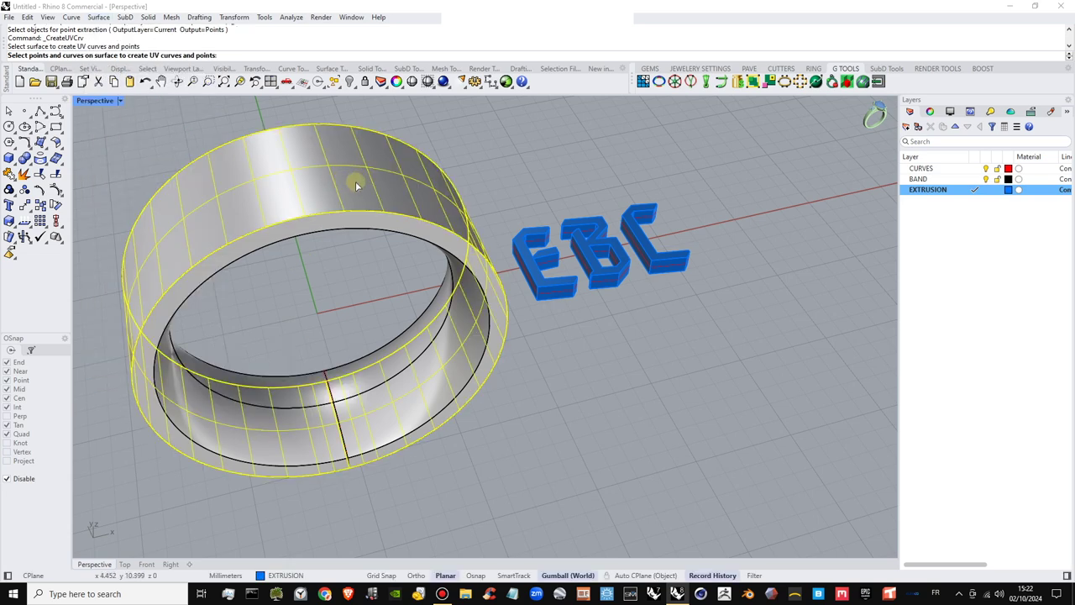
key("Return")
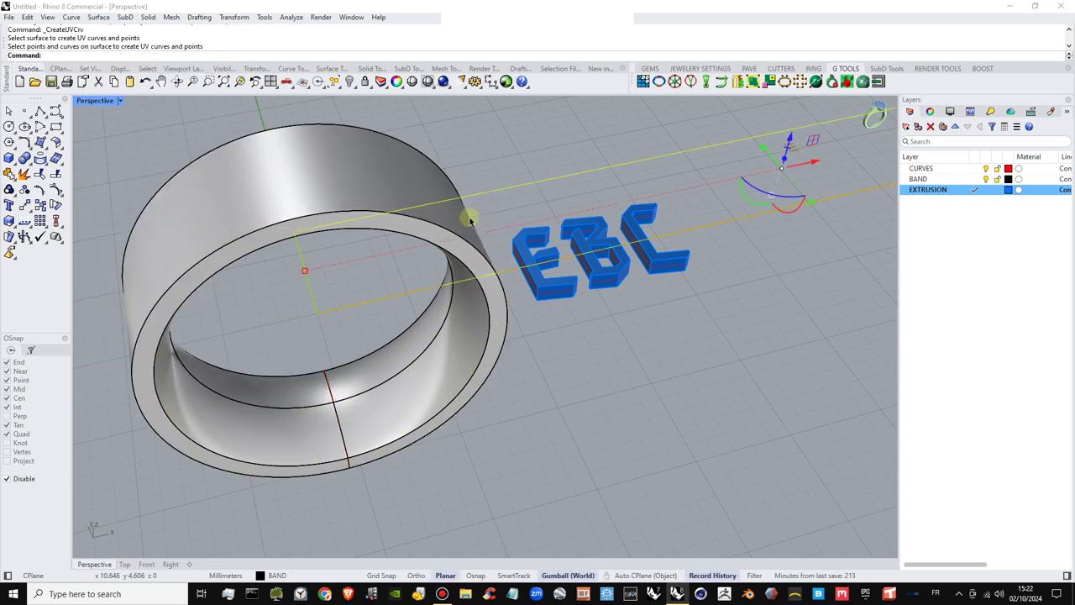
scroll(550, 322, "down", 3)
right_click_drag(551, 323, 373, 363, "shift")
left_click(516, 322)
scroll(515, 324, "down", 7)
scroll(507, 336, "up", 5)
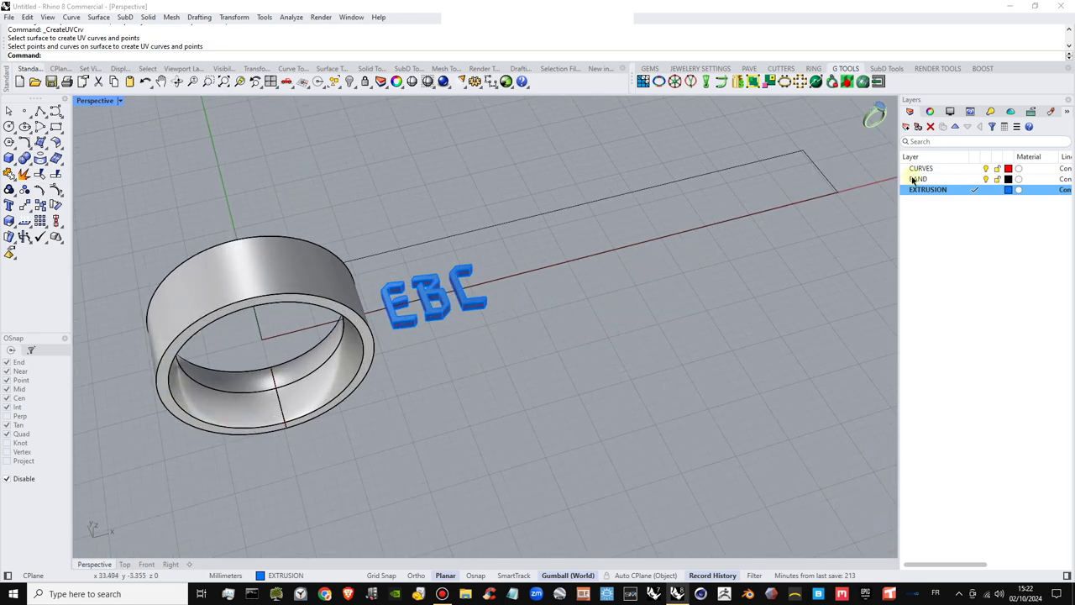
Add a new layer named ROLL OUT SURFACE and set its colour to dark green
left_click(632, 193)
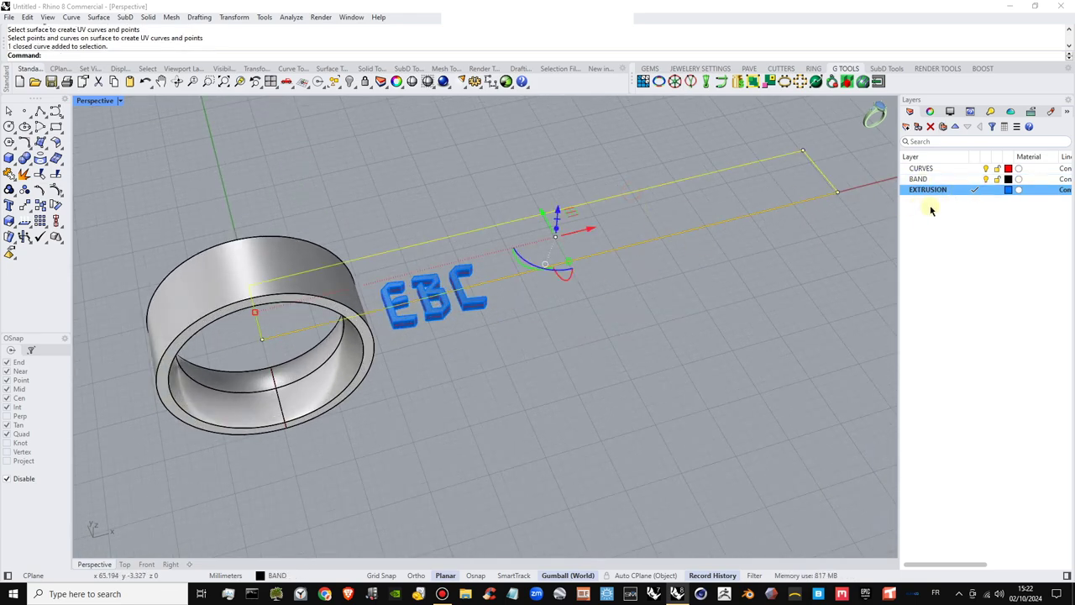
left_click(906, 126)
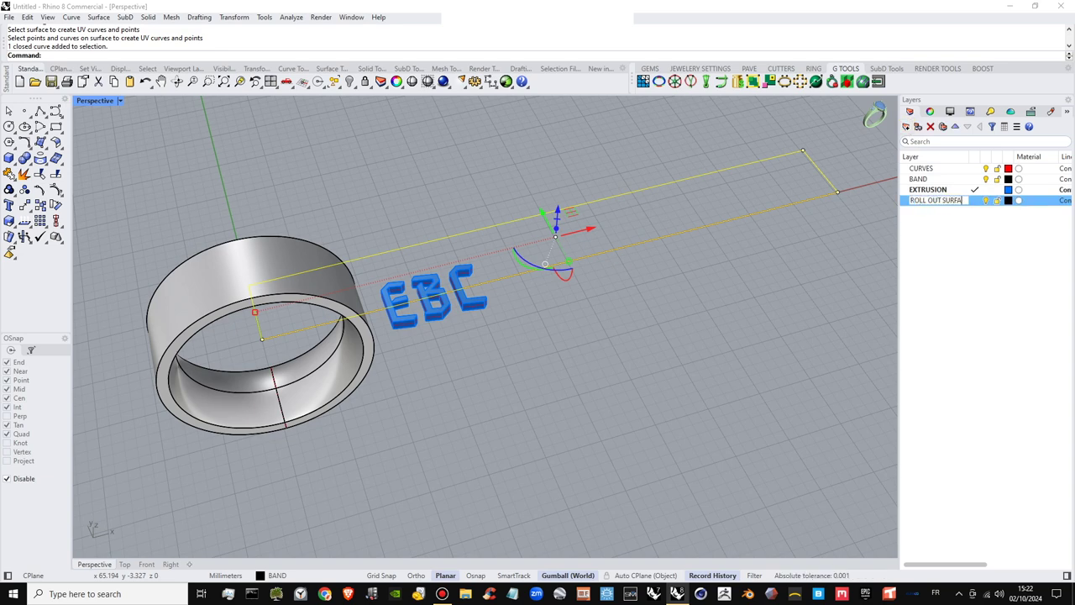
key("Return")
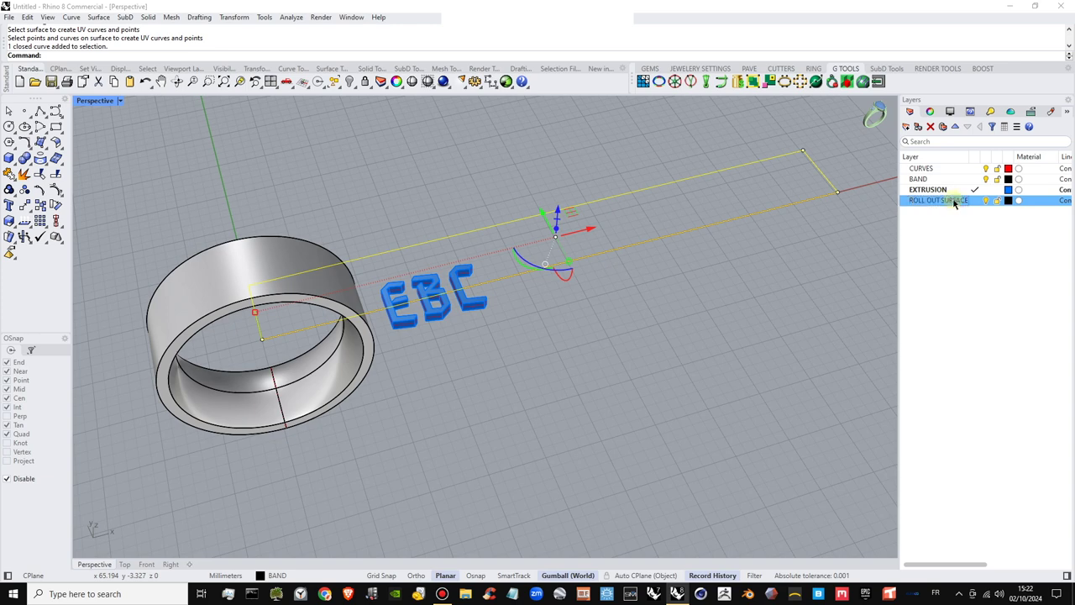
left_click(1008, 200)
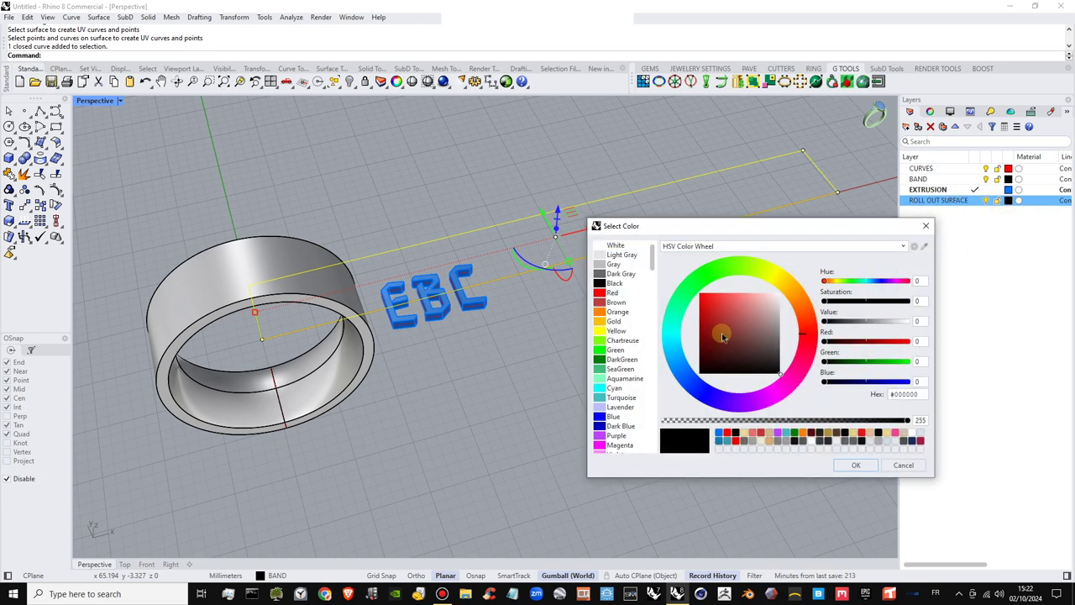
left_click(692, 292)
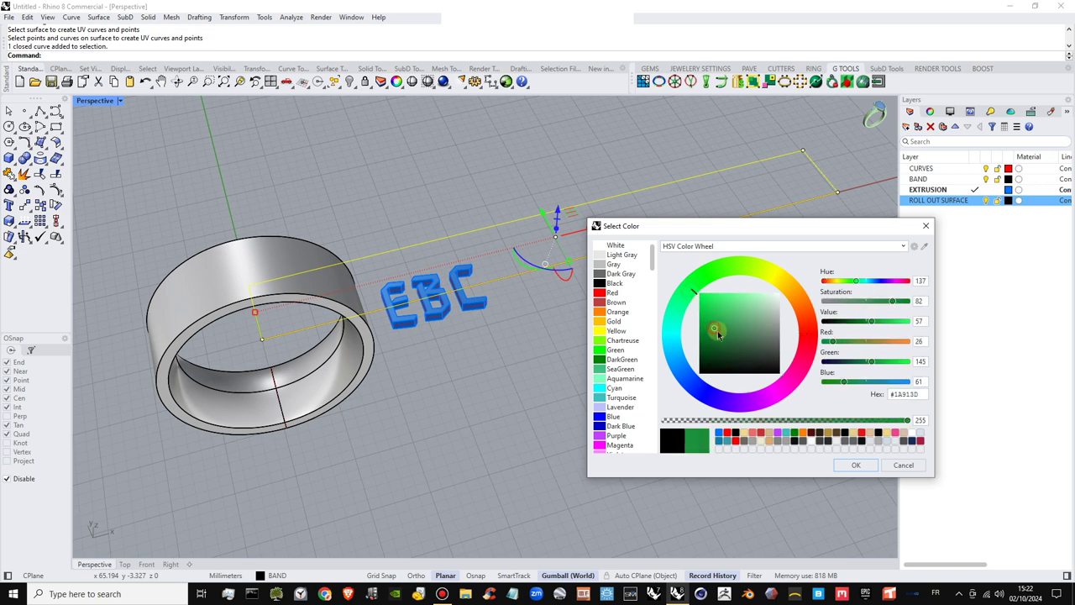
left_click(856, 464)
left_click(517, 355)
right_click_drag(511, 351, 532, 359, "shift")
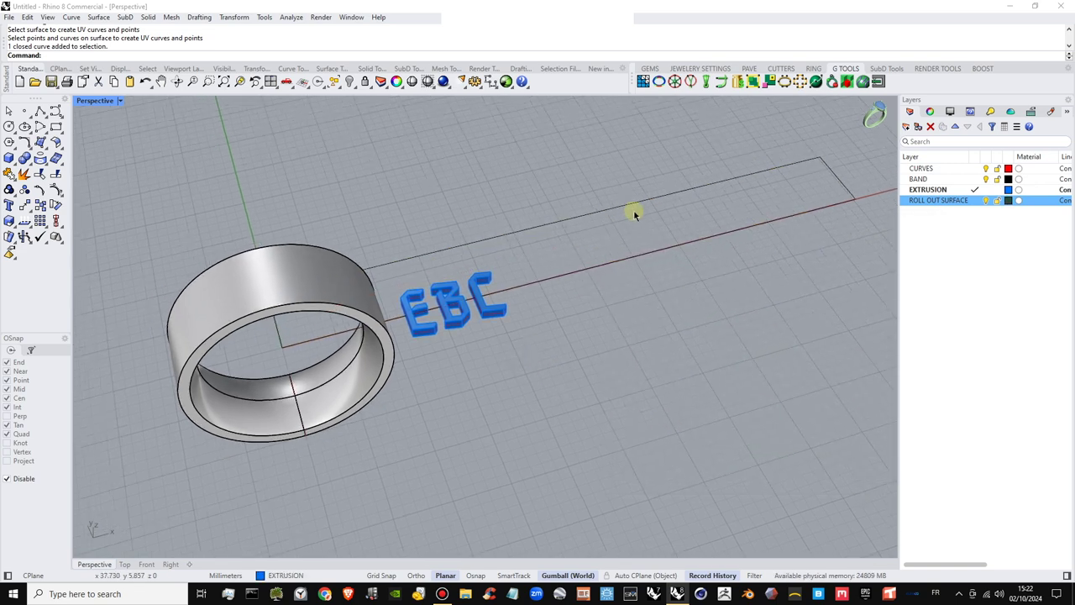
Create a planar surface from the flat rectangular UV outline of the band
left_click_drag(838, 156, 792, 181)
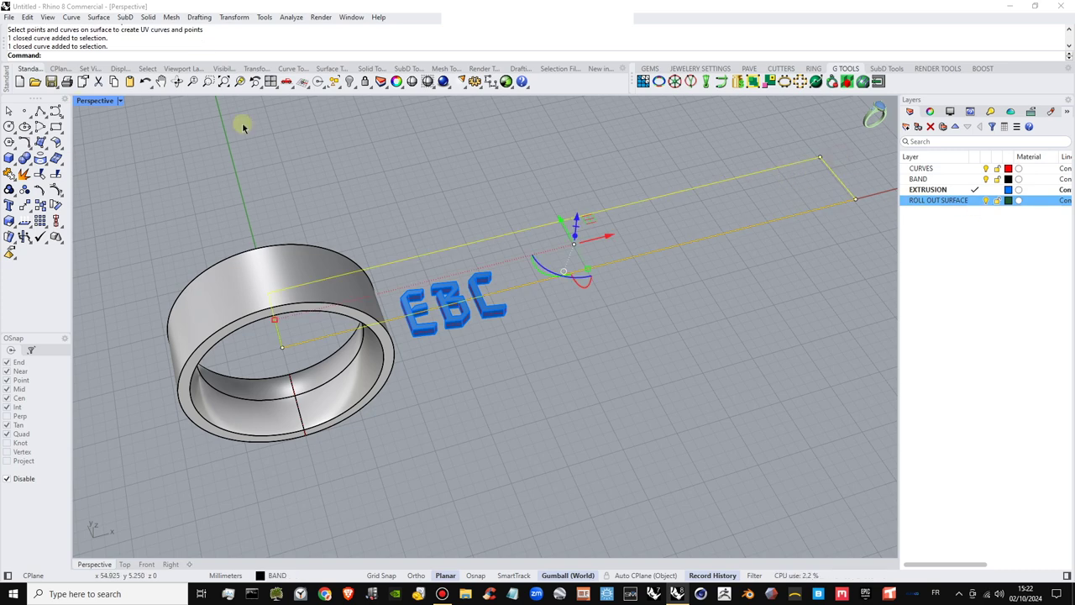
left_click(47, 147)
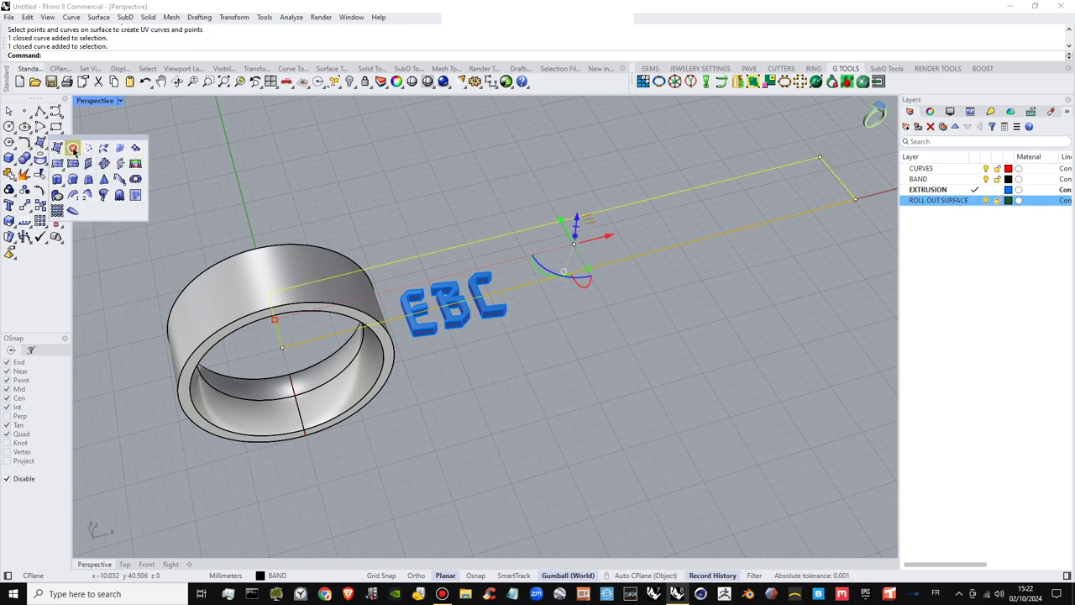
left_click(74, 149)
left_click(776, 269)
left_click(773, 192)
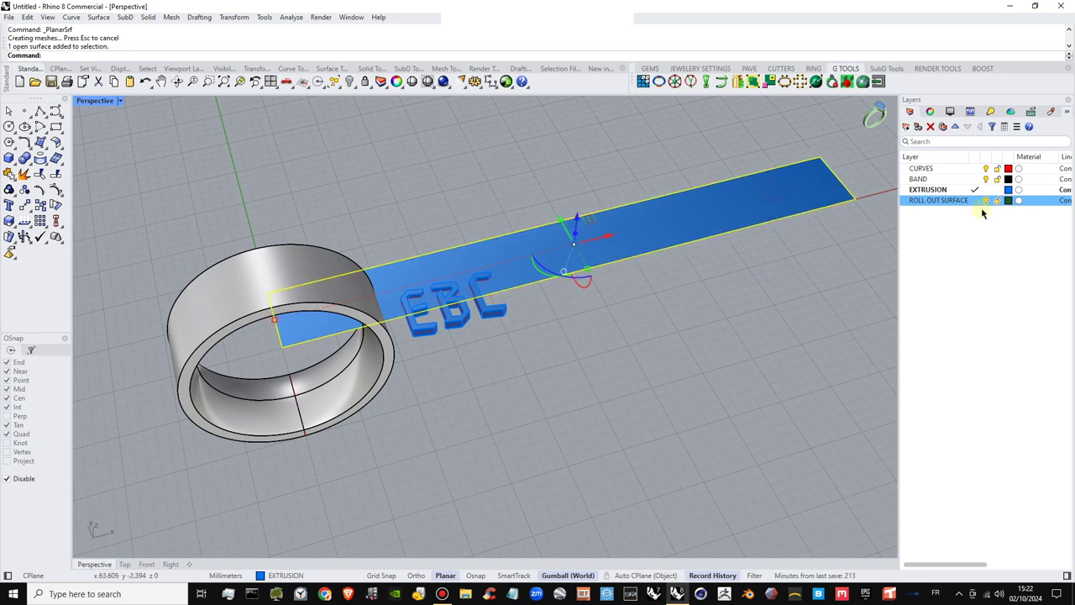
Move the new planar strip to the ROLL OUT SURFACE layer
right_click(941, 201)
left_click(984, 250)
left_click(790, 291)
right_click_drag(755, 308, 738, 316, "shift")
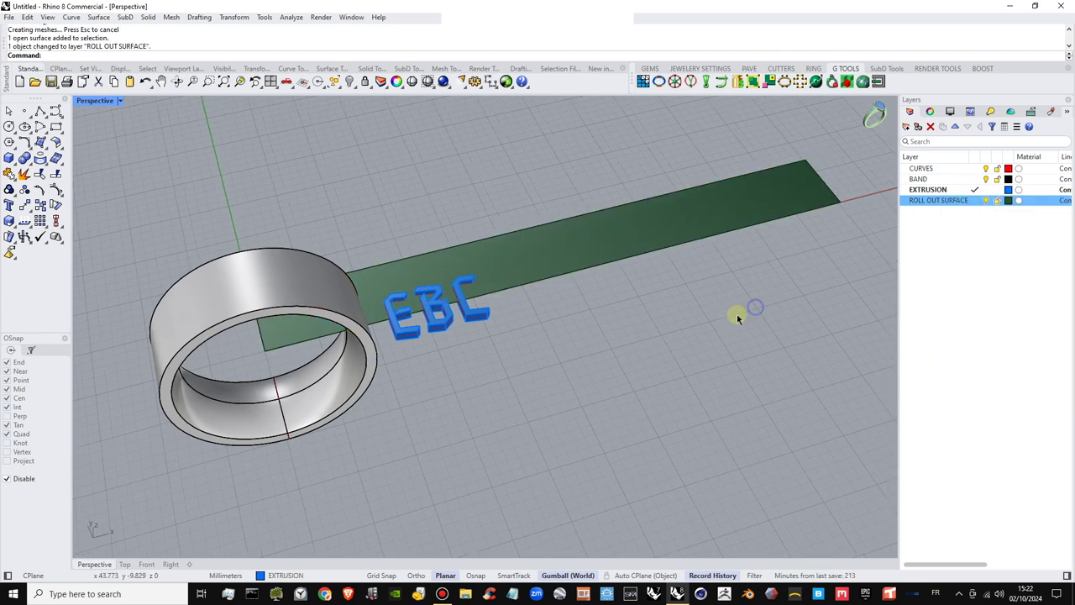
Turn off the BAND layer and make CURVES the current layer
right_click_drag(621, 327, 638, 332)
left_click(986, 179)
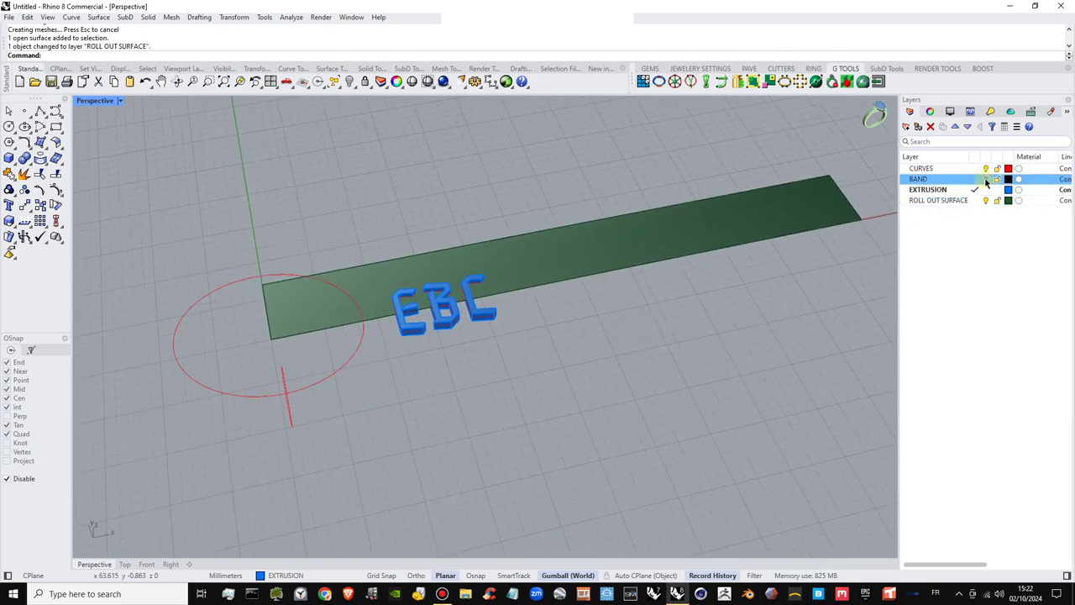
left_click(974, 168)
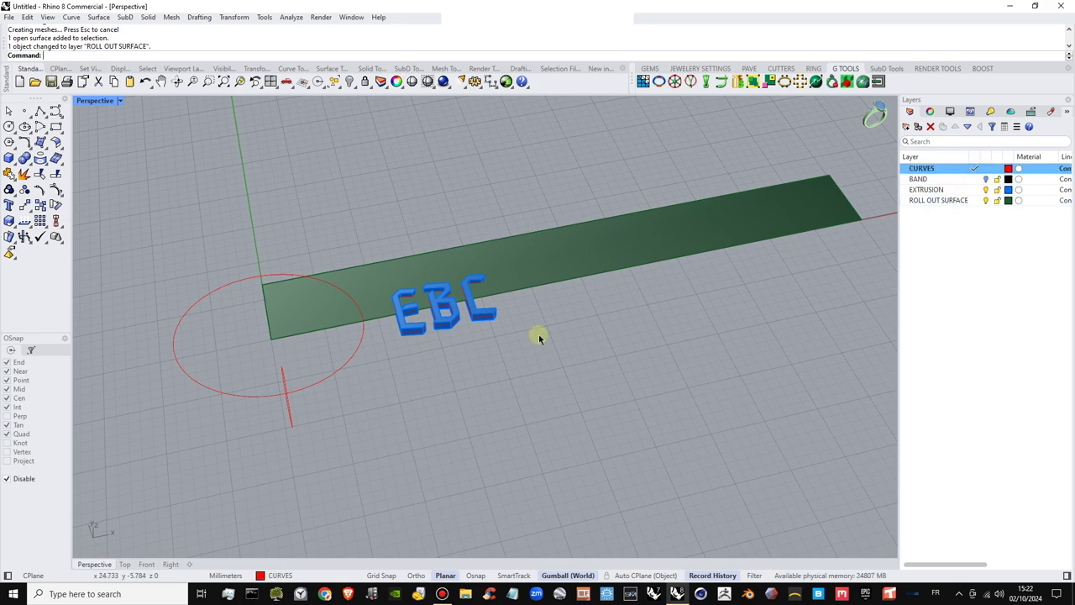
Hide the ring's circle and the short profile curve beside the strip
right_click_drag(537, 329, 275, 403)
left_click_drag(236, 424, 238, 428)
scroll(242, 434, "up", 3)
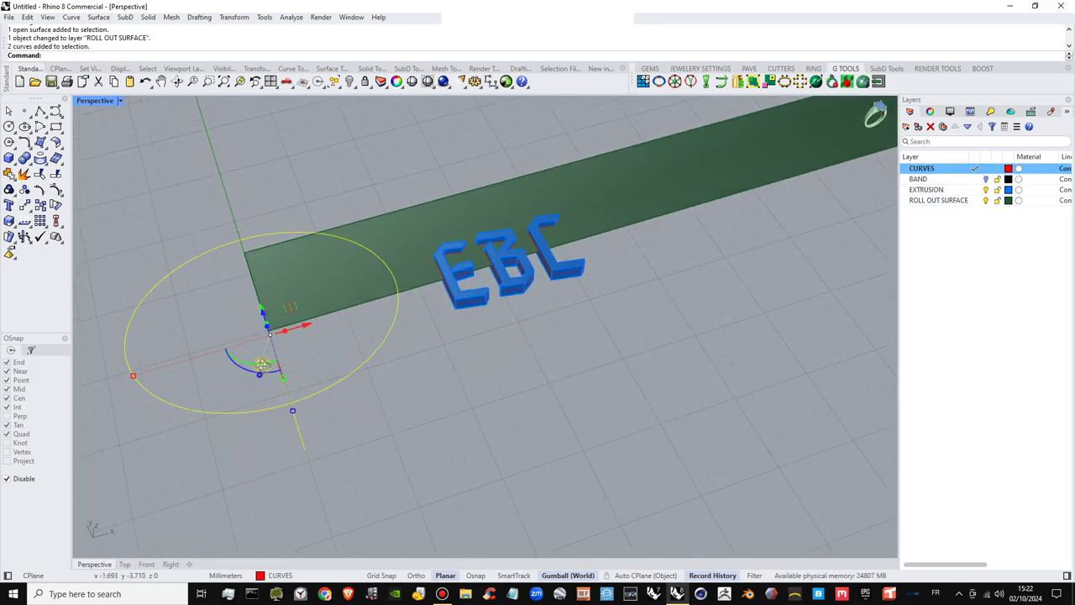
right_click_drag(243, 436, 249, 395)
scroll(300, 106, "up", 1)
left_click(350, 81)
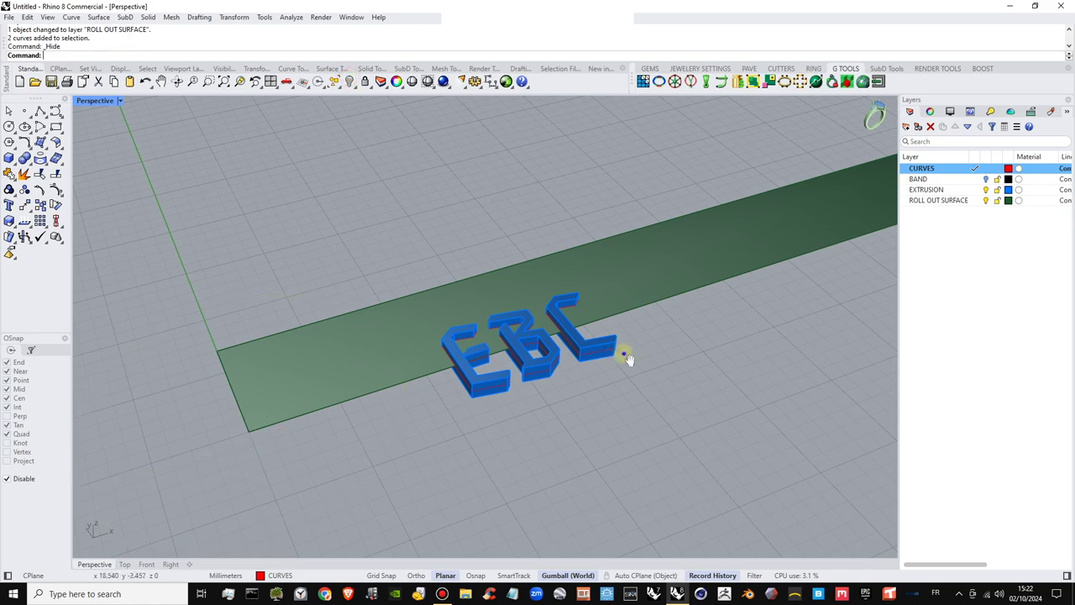
Move the EBC extrusions and their curves in the Top view onto the middle of the green strip
right_click_drag(619, 353, 590, 288)
left_click_drag(389, 181, 566, 312)
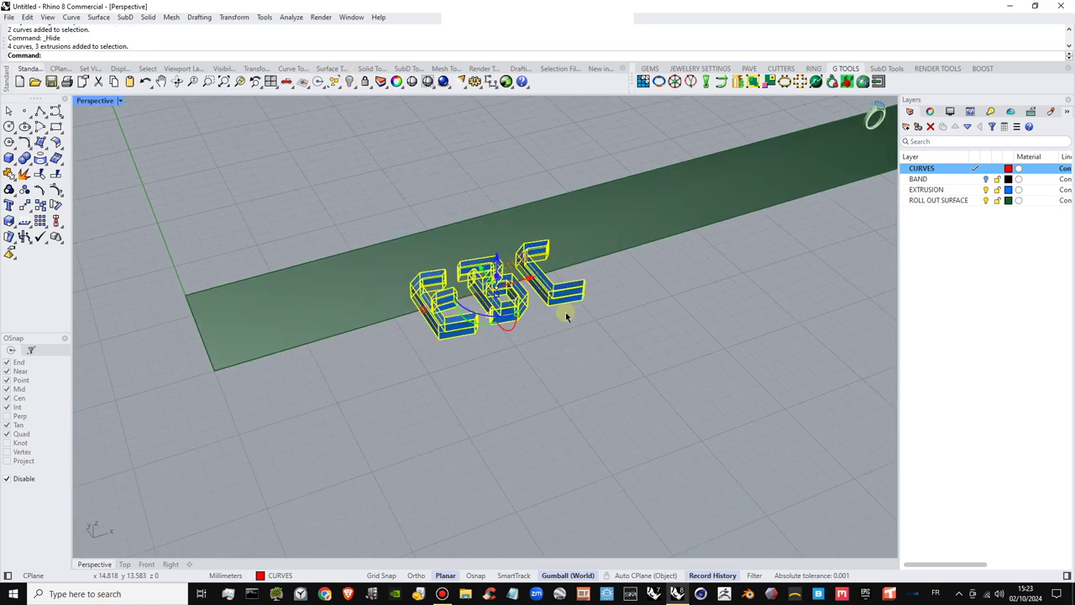
scroll(519, 274, "up", 4)
double_click(105, 102)
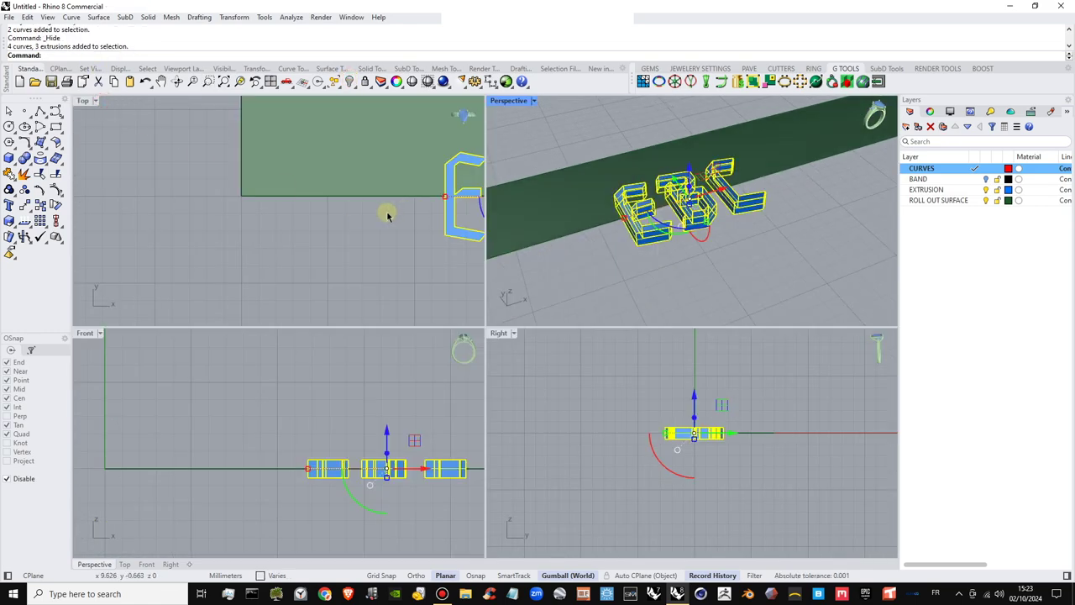
scroll(387, 216, "down", 8)
right_click_drag(426, 213, 327, 228)
scroll(346, 215, "up", 7)
left_click_drag(348, 207, 365, 159)
scroll(366, 164, "down", 4)
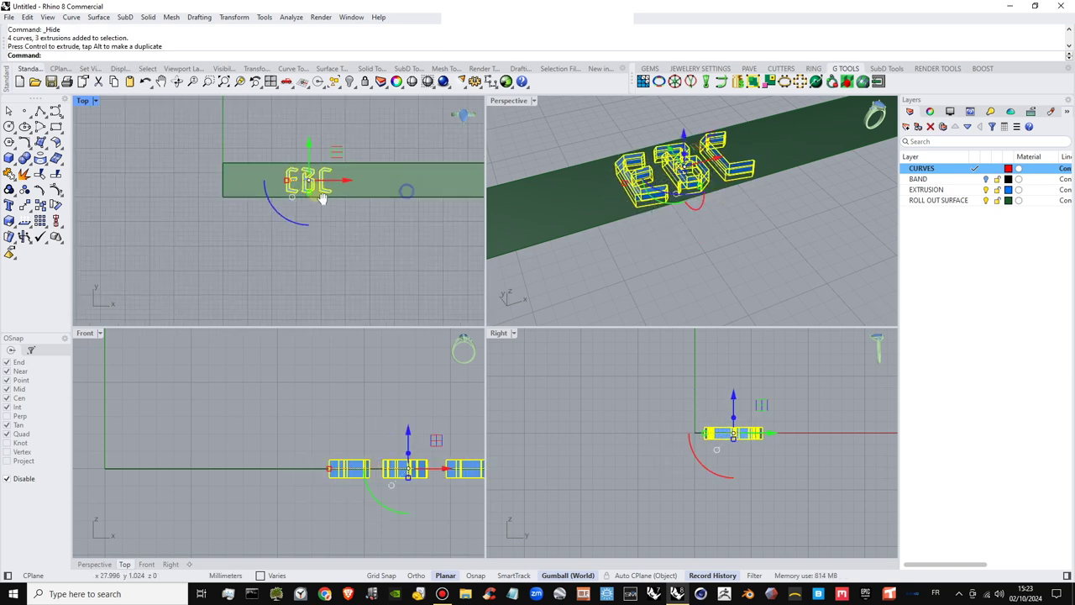
left_click_drag(284, 180, 353, 189)
left_click(347, 237)
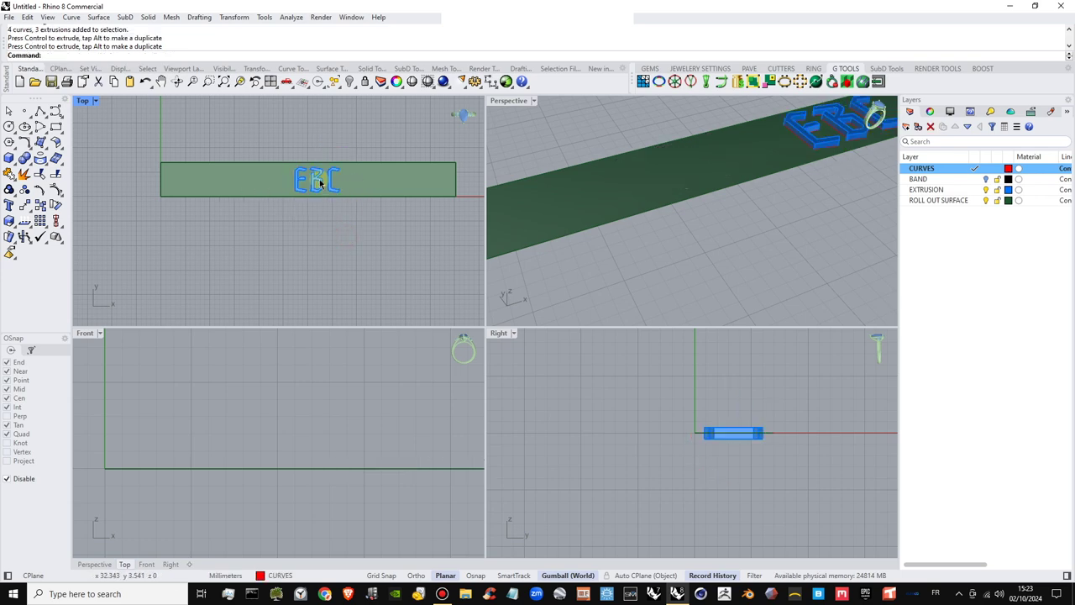
Examine the EBC letters' placement and height relative to the strip in the Top, Front, Right and Perspective views
scroll(319, 183, "up", 5)
scroll(277, 476, "down", 6)
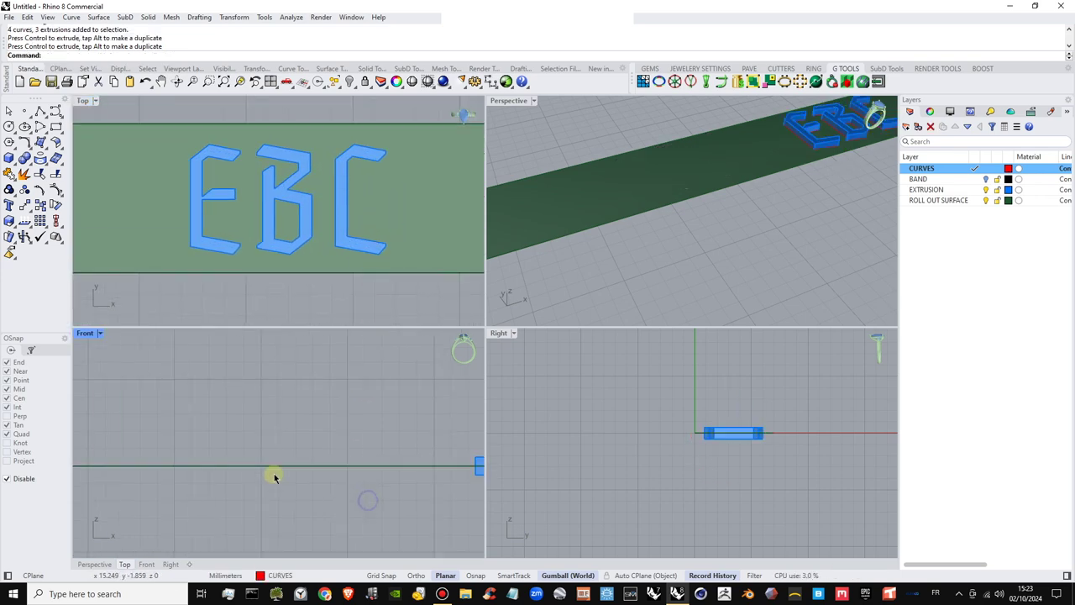
scroll(282, 479, "up", 3)
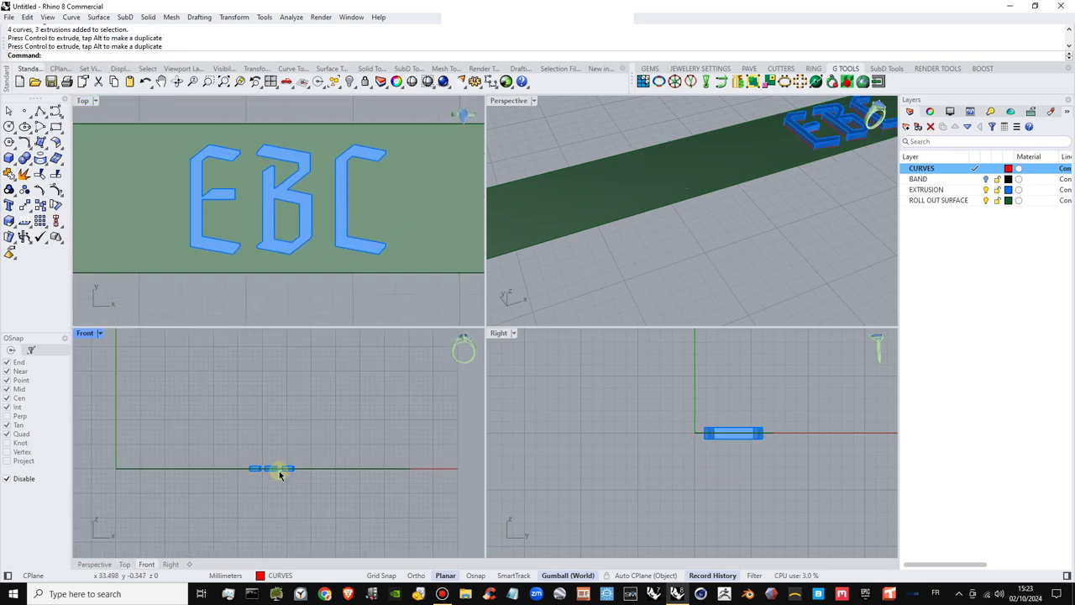
middle_click(280, 472)
left_click(216, 489)
scroll(252, 479, "up", 4)
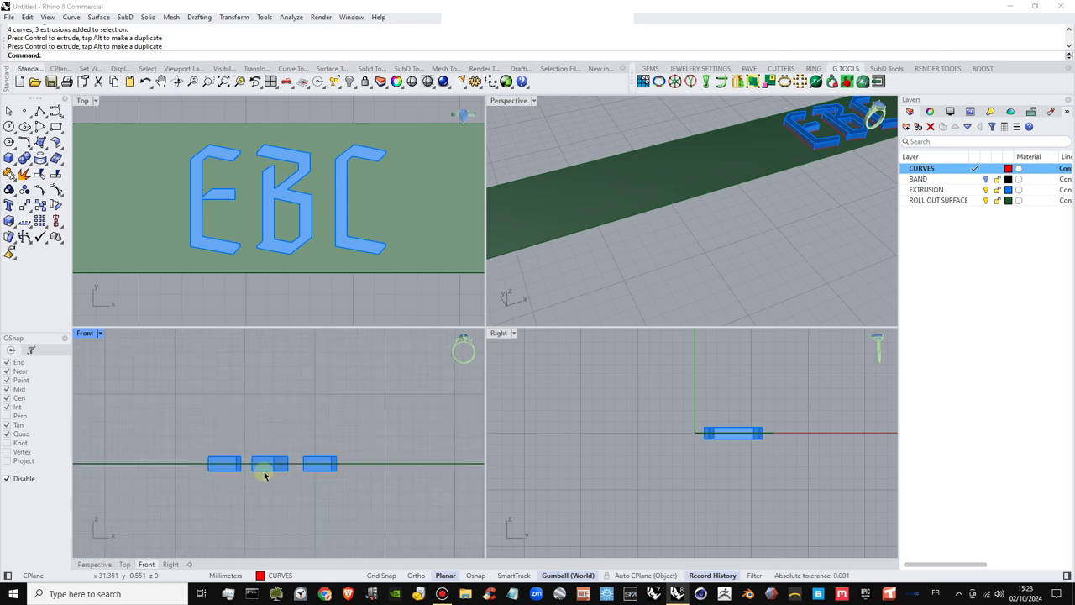
scroll(735, 439, "up", 2)
right_click_drag(740, 446, 686, 452)
scroll(700, 441, "up", 4)
scroll(722, 174, "down", 4)
right_click_drag(796, 191, 690, 240, "shift")
scroll(748, 184, "up", 5)
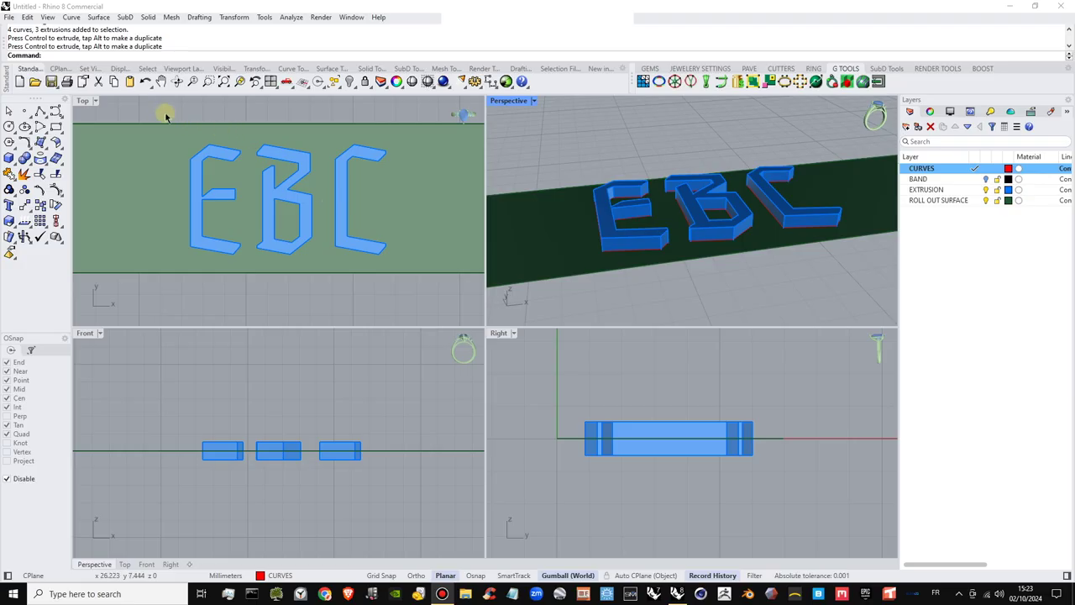
Move the letters E and C horizontally in the Top view so both sit closer to the B
left_click_drag(165, 116, 247, 301)
scroll(235, 202, "up", 3)
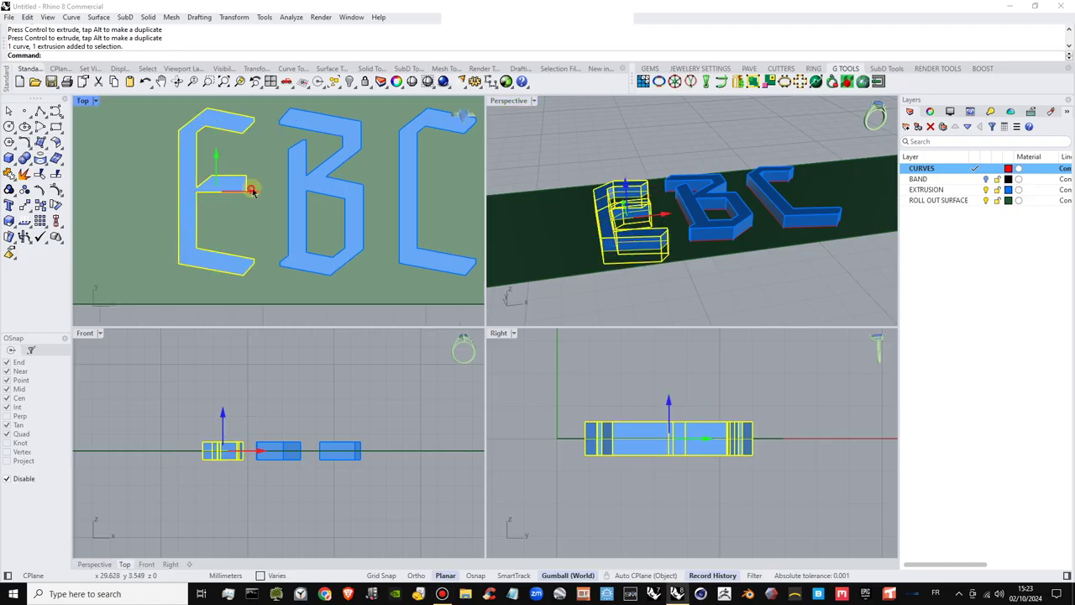
left_click_drag(252, 191, 391, 294)
scroll(319, 164, "down", 3)
left_click(307, 161)
scroll(353, 221, "up", 3)
left_click_drag(372, 211, 368, 265)
left_click(387, 320)
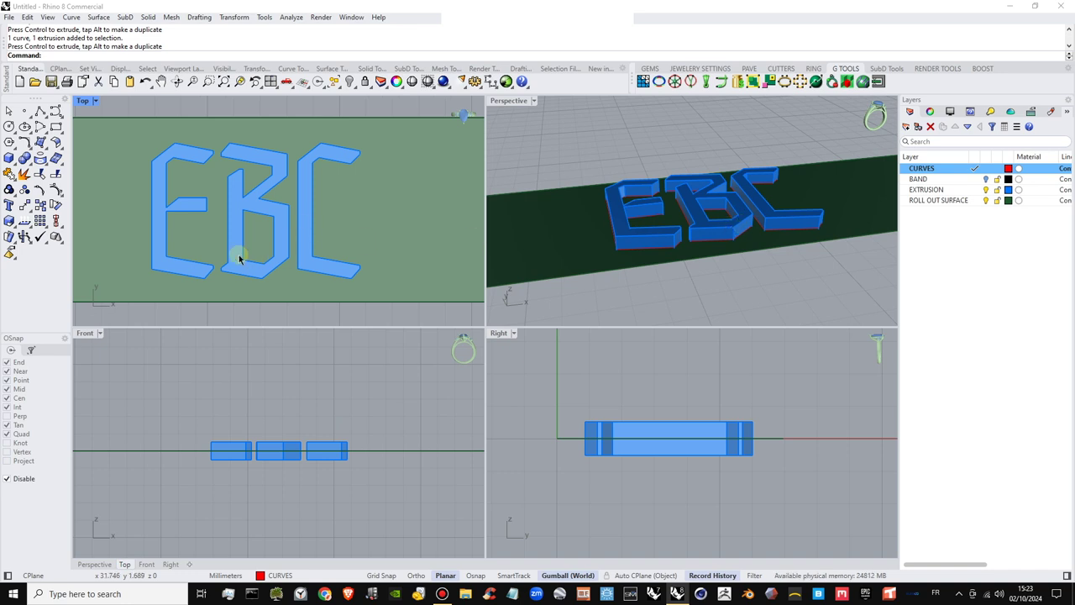
Shift the E slightly further toward the B so that their tips overlap
left_click_drag(128, 107, 221, 315)
left_click_drag(210, 183, 220, 188)
key("Escape")
scroll(223, 159, "up", 3)
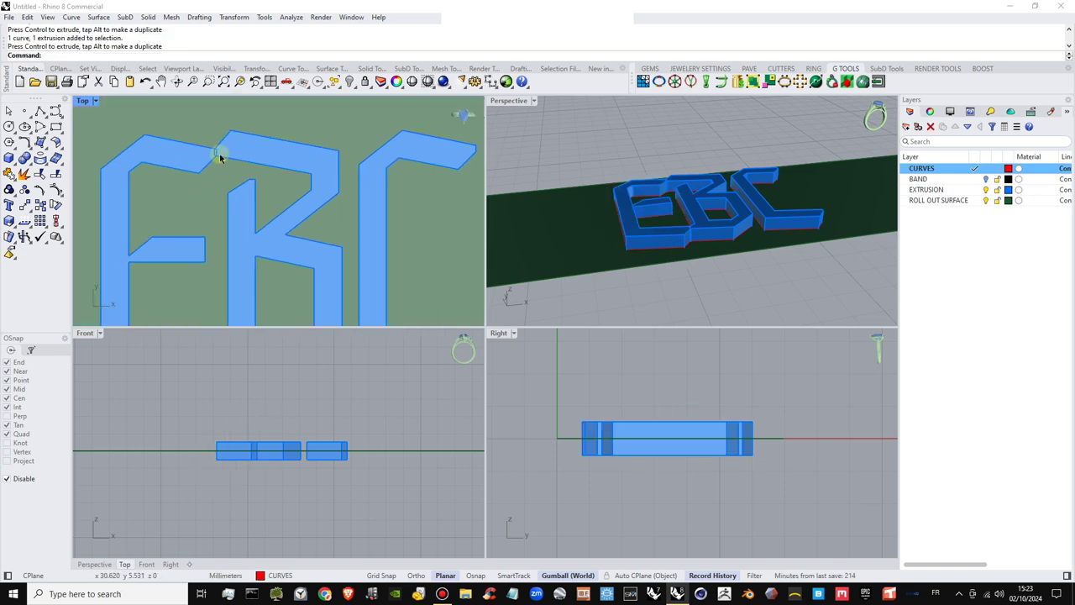
scroll(220, 158, "down", 3)
scroll(293, 157, "up", 1)
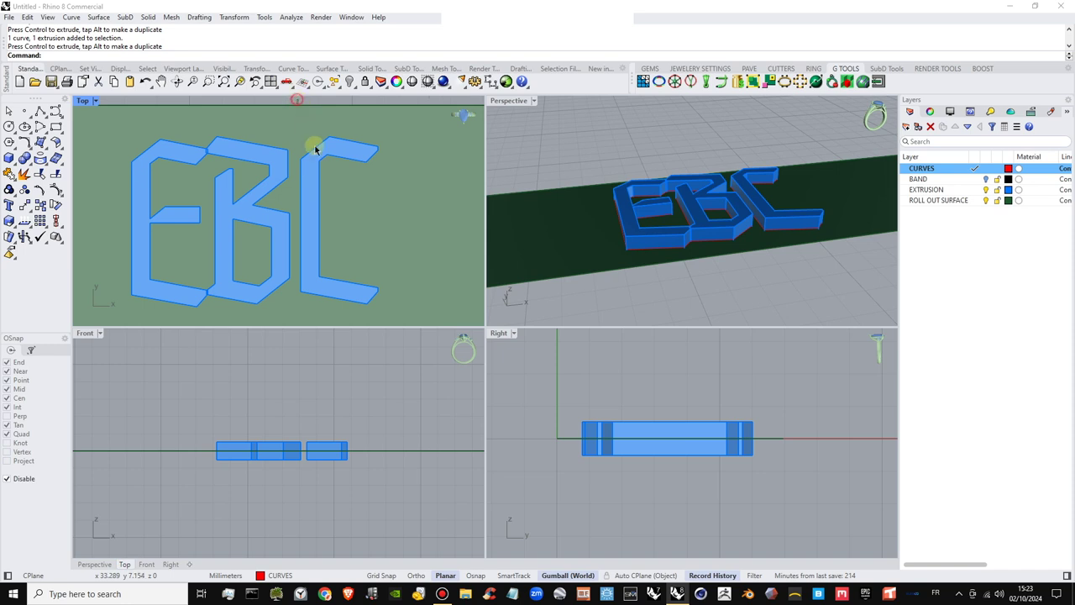
Move the C closer to the B in the Top view and raise it slightly relative to the other letters
left_click_drag(296, 101, 412, 307)
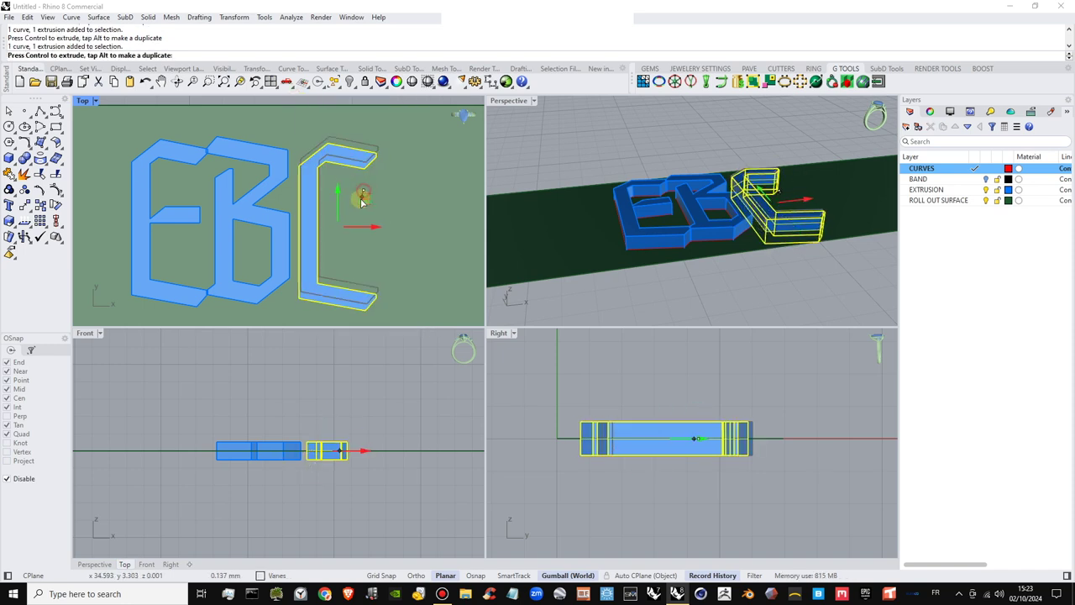
left_click_drag(362, 201, 354, 175)
scroll(348, 221, "down", 2)
scroll(351, 206, "up", 1)
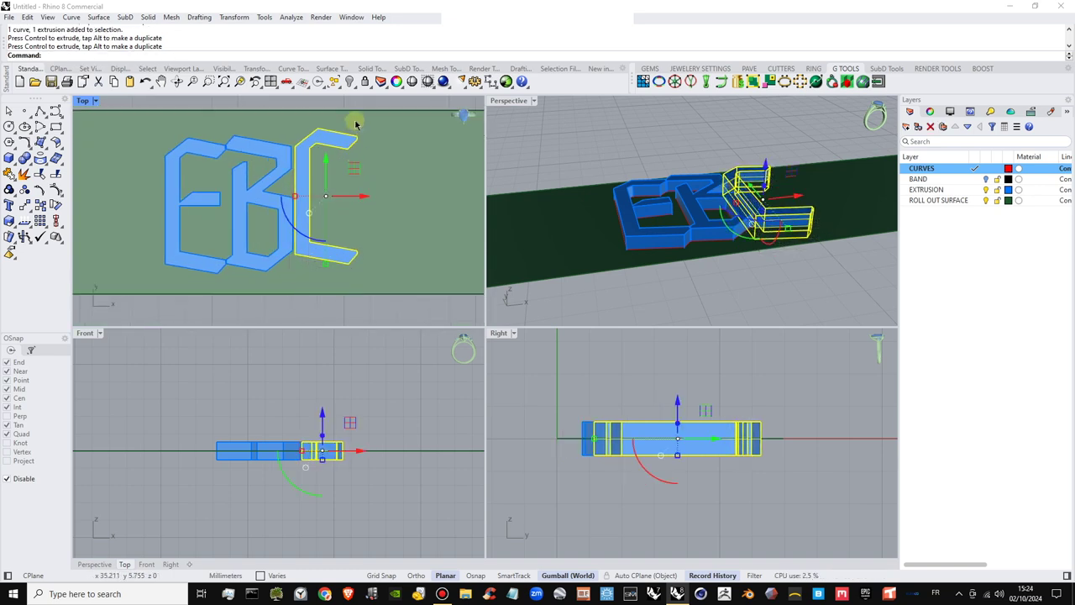
left_click(362, 102)
Nudge the C horizontally away from the B in the Top view to leave a narrow gap between them
right_click_drag(374, 176, 401, 203)
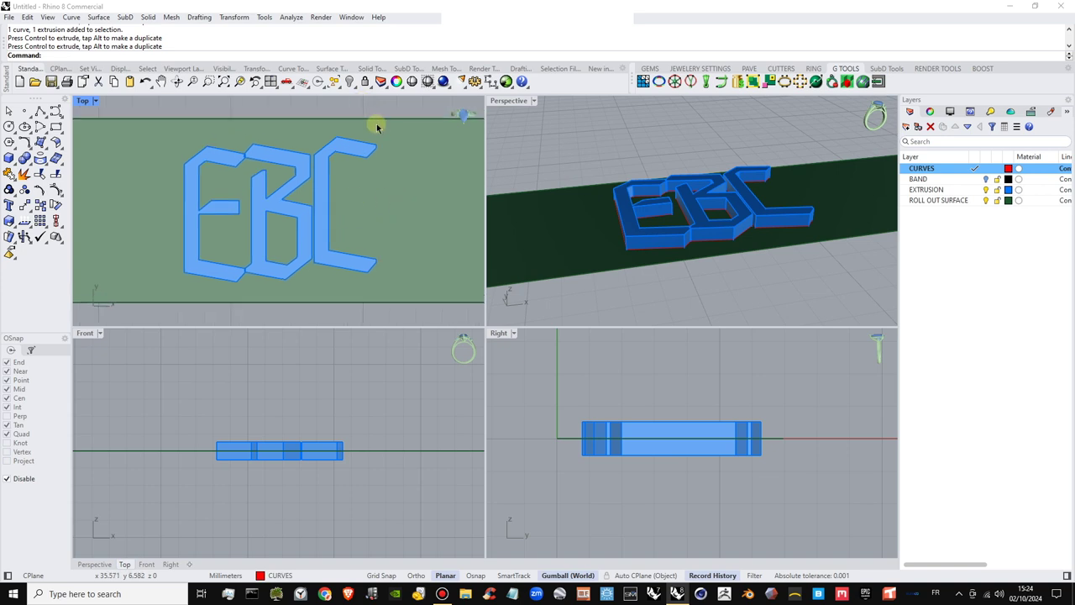
left_click_drag(314, 110, 404, 283)
left_click_drag(371, 205, 375, 204)
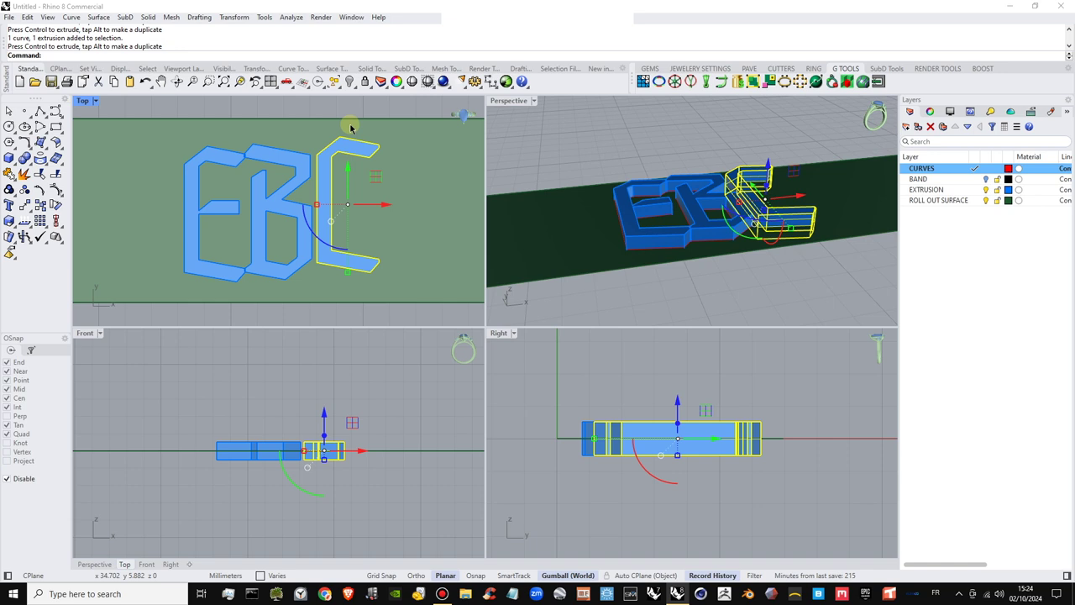
left_click(354, 108)
scroll(359, 205, "down", 5)
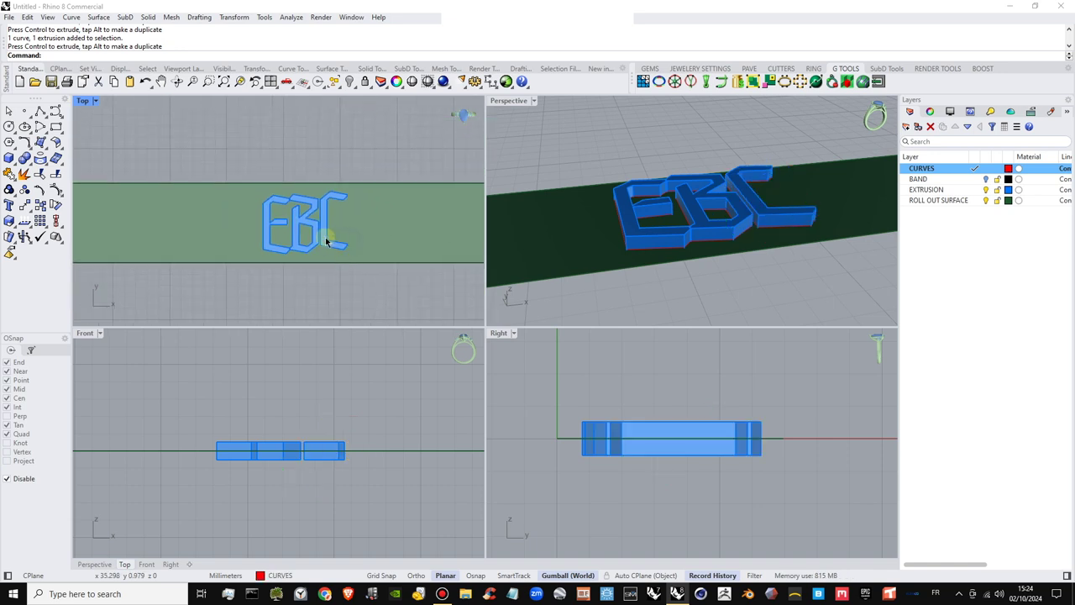
scroll(345, 242, "up", 5)
right_click_drag(683, 220, 717, 225)
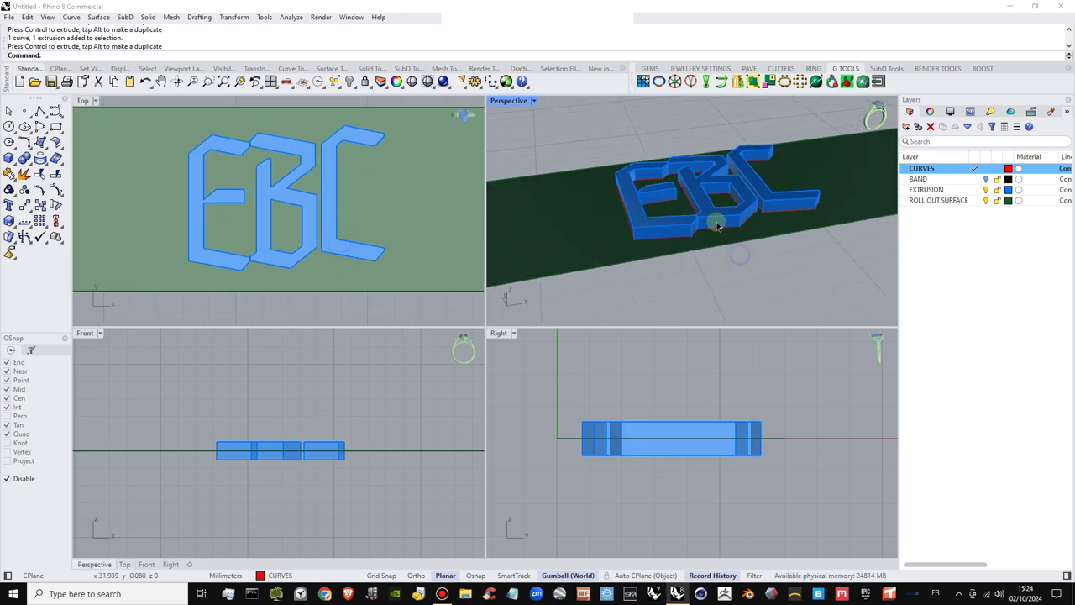
Split the green roll-out surface using the E, B and C extrusions as cutting objects
double_click(509, 101)
mouse_move(523, 367)
right_mouse_down()
mouse_move(537, 305)
mouse_move(538, 367)
right_mouse_up()
scroll(516, 336, "up", 5)
right_click_drag(504, 305, 661, 377)
left_click(660, 377)
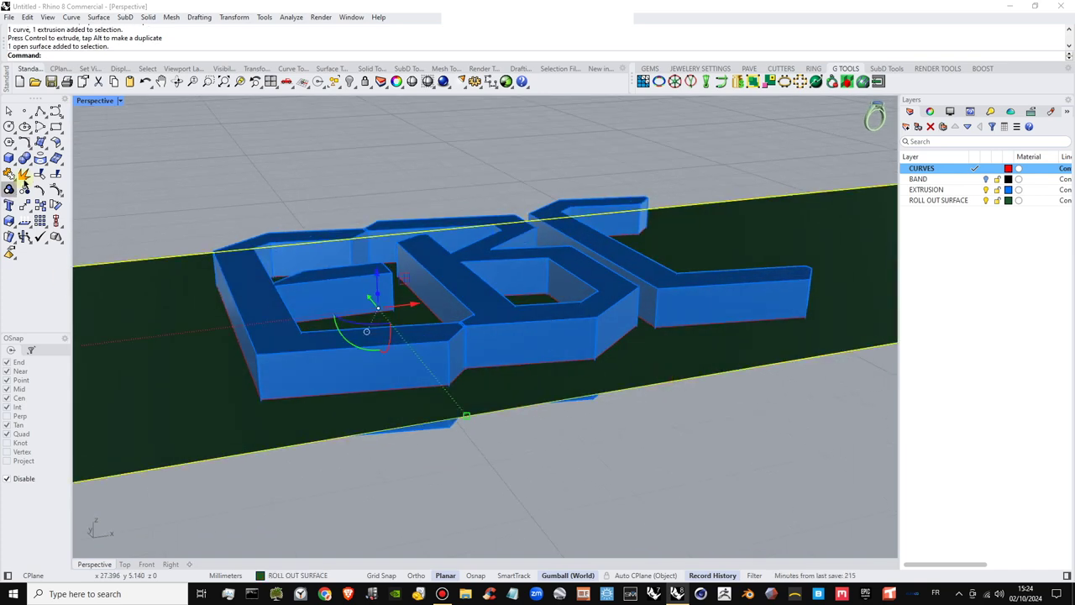
left_click(56, 174)
left_click(361, 375)
left_click(528, 345)
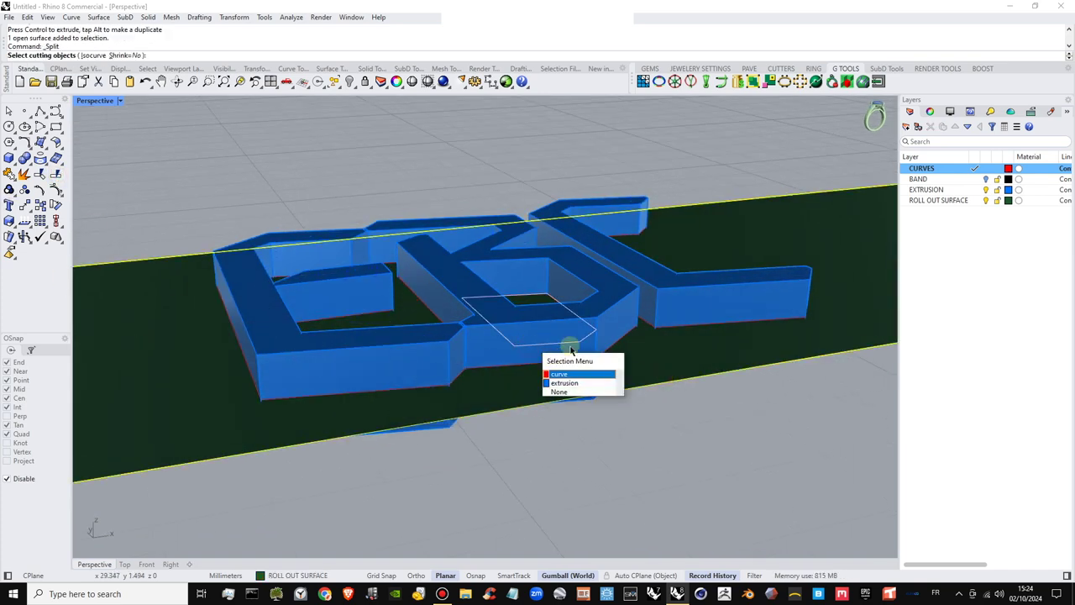
left_click(562, 367)
left_click(659, 302)
left_click(396, 336)
key("Return")
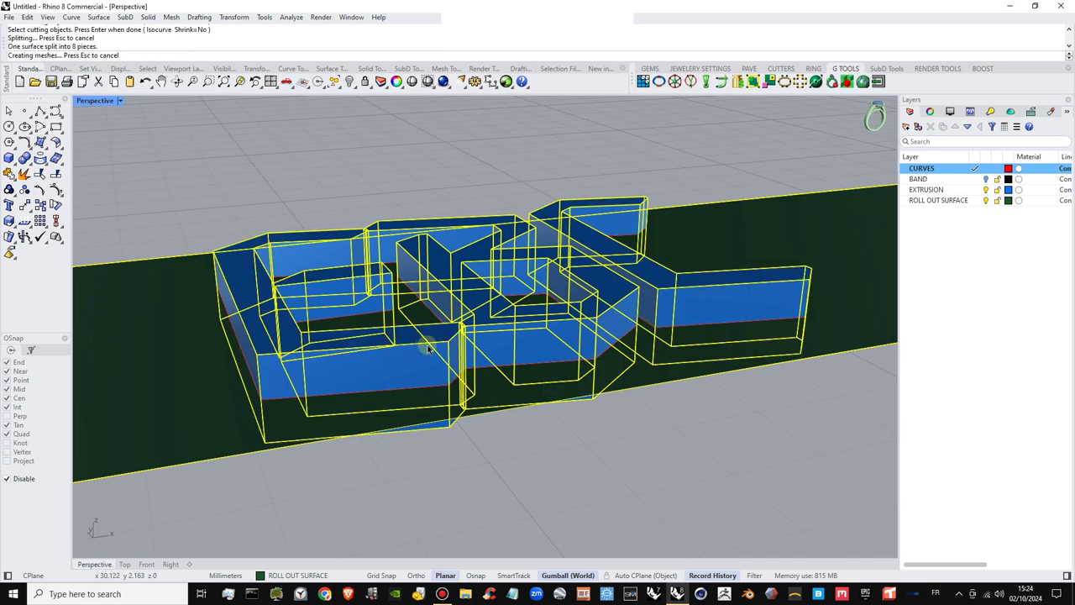
Split the letter extrusions with the green strip surface and delete the part of the C above the strip
left_click(558, 326)
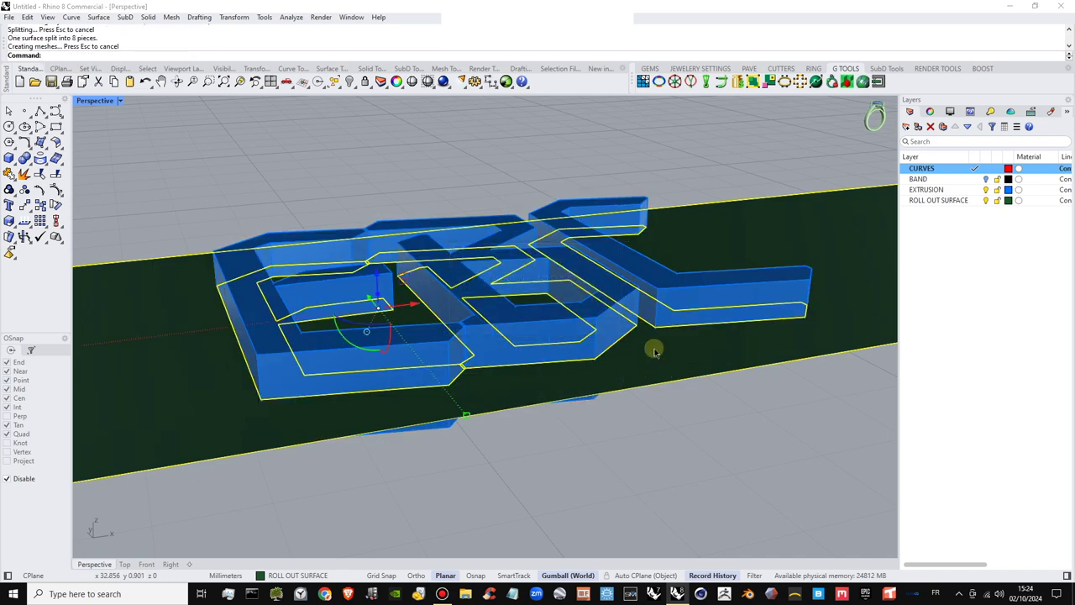
left_click(655, 351)
left_click(669, 344)
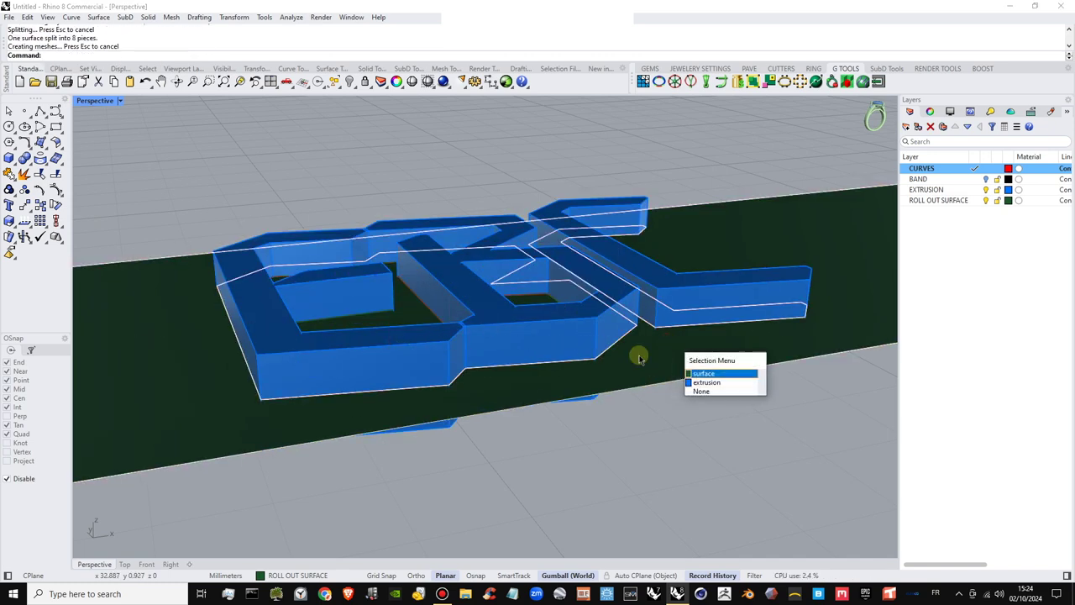
left_click(704, 373)
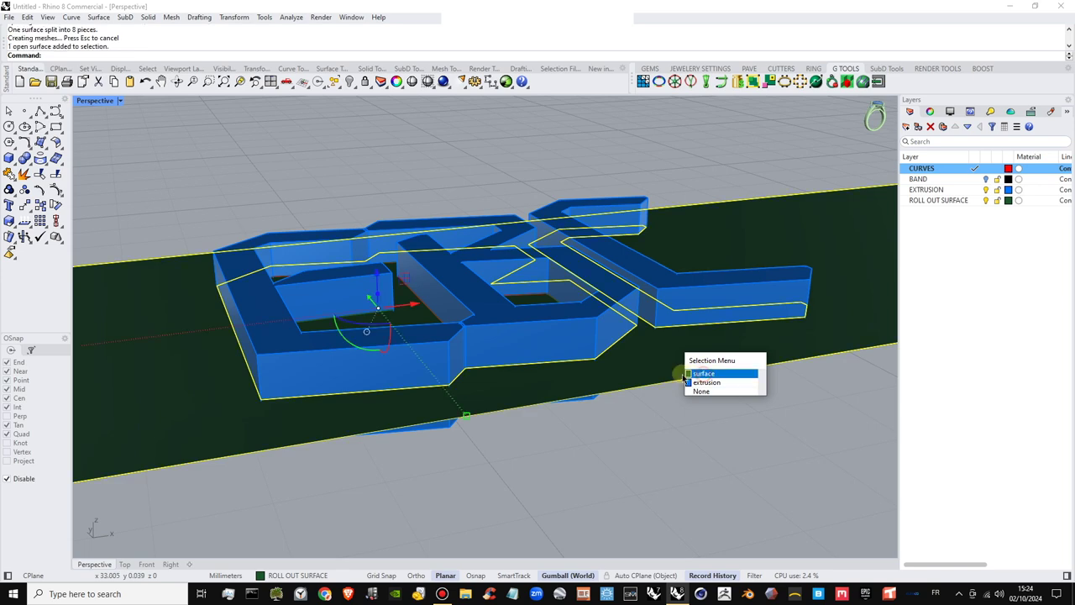
left_click(685, 312, "shift")
left_click(576, 334, "shift")
left_click(300, 322, "shift")
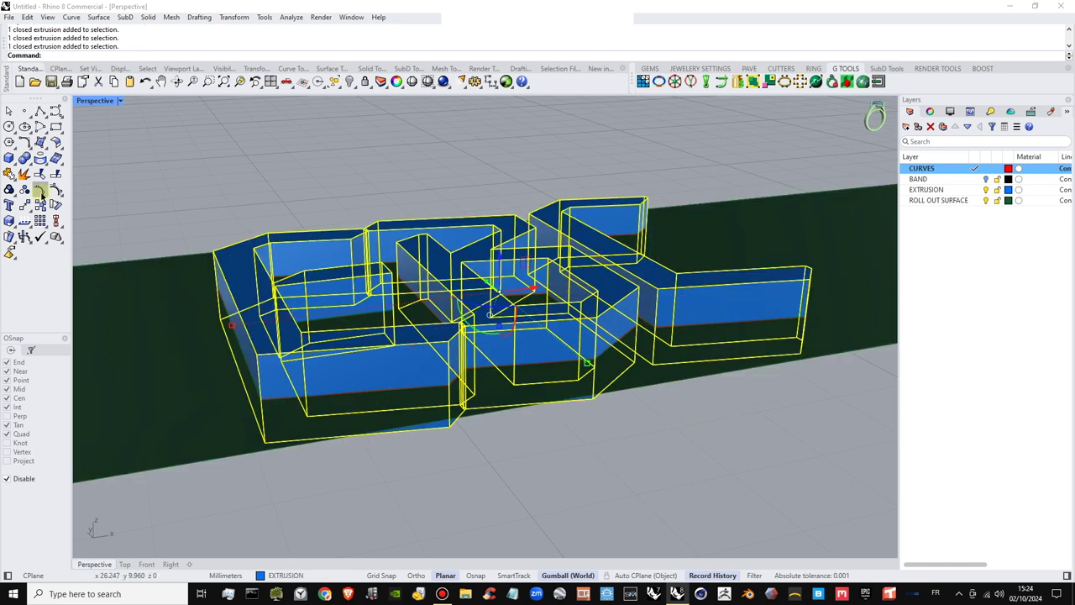
left_click(59, 173)
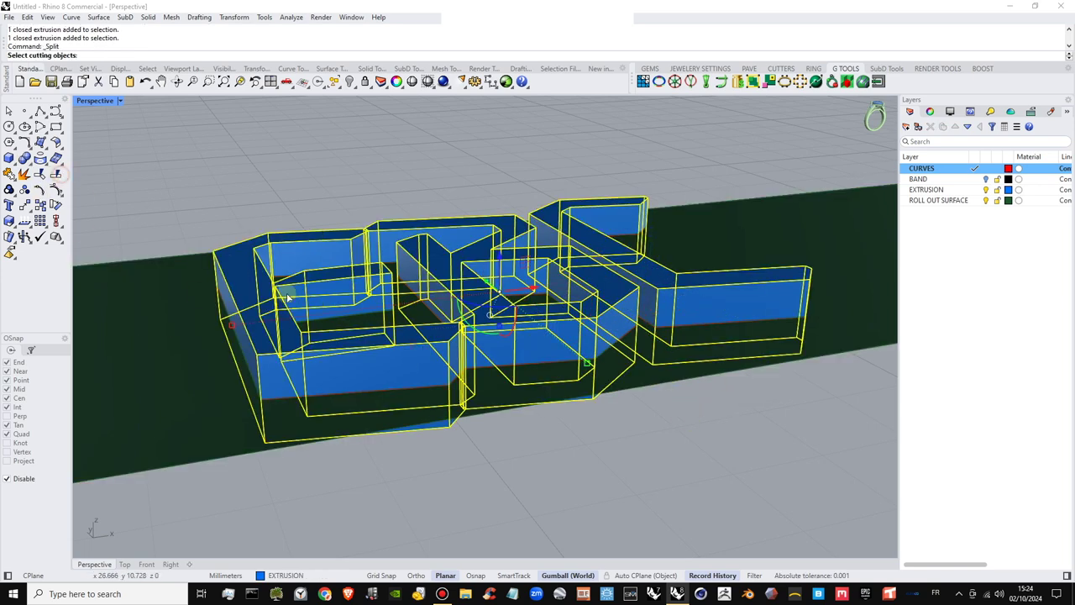
left_click(559, 393)
right_click(677, 345)
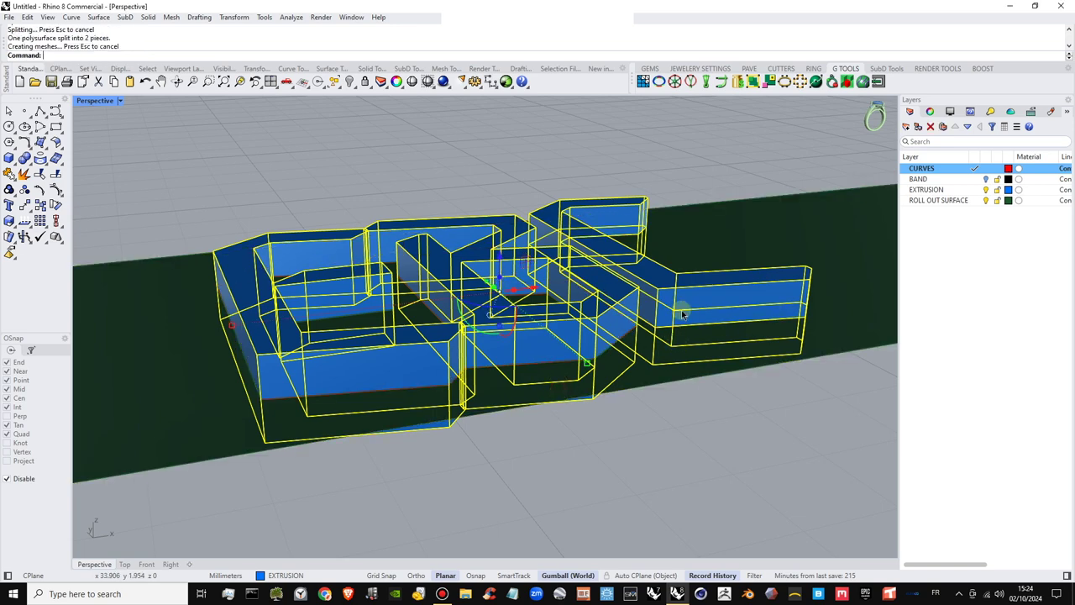
left_click(710, 285)
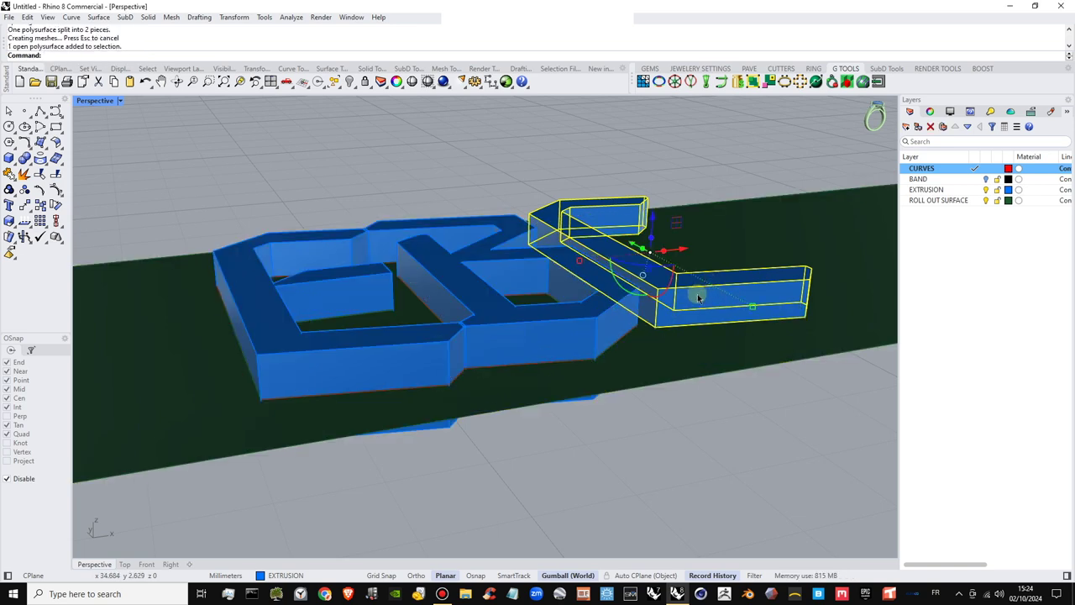
key("Delete")
Delete the B and E extrusions and the green surface pieces inside the letter outlines
left_click(583, 319)
key("Delete")
left_click(422, 344)
key("Delete")
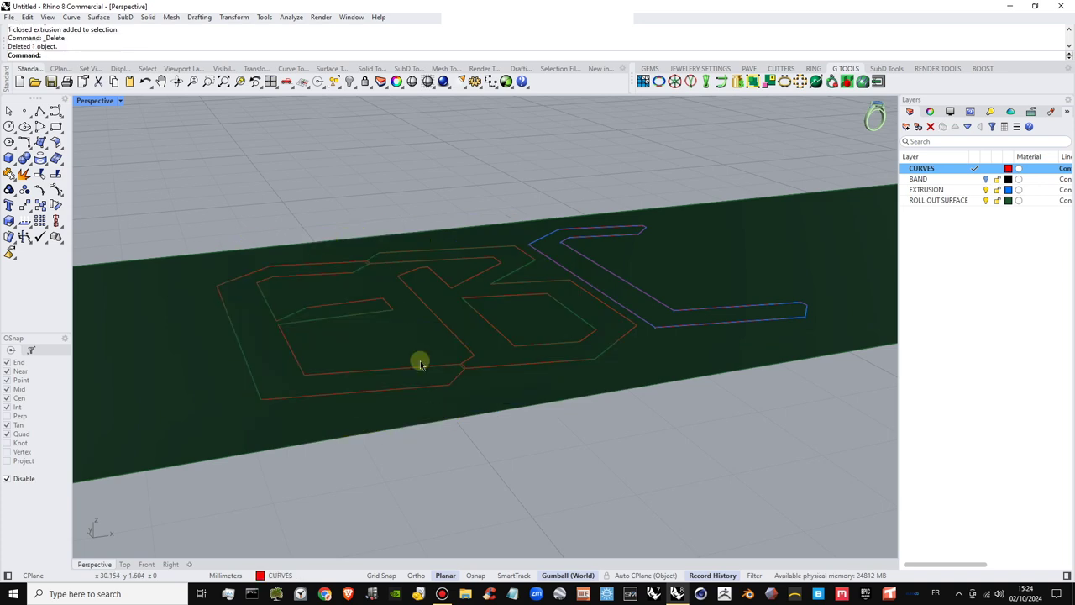
left_click(609, 308)
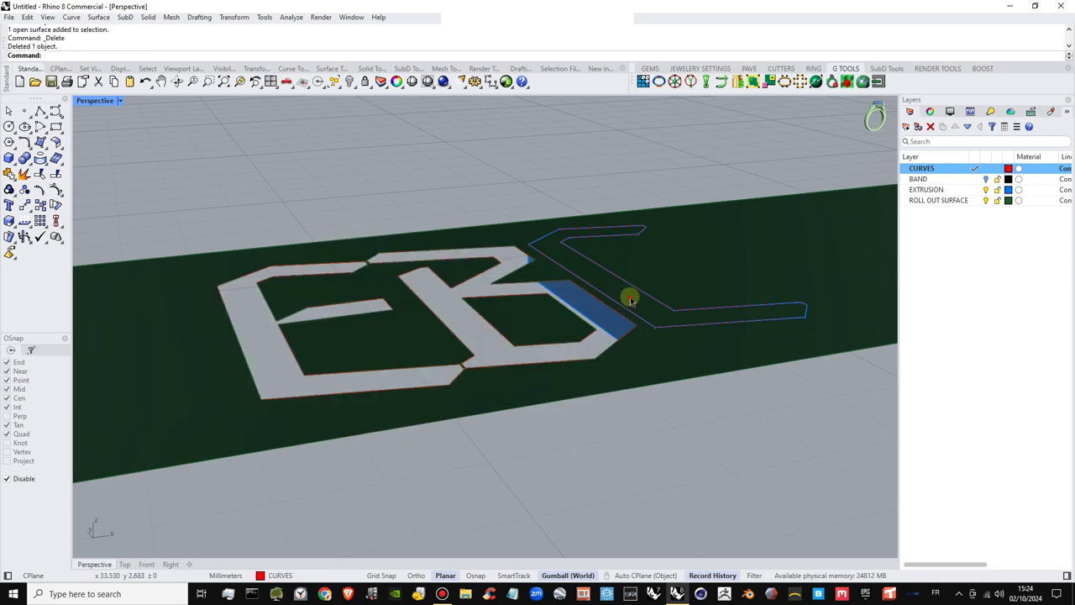
right_click_drag(632, 328, 629, 352)
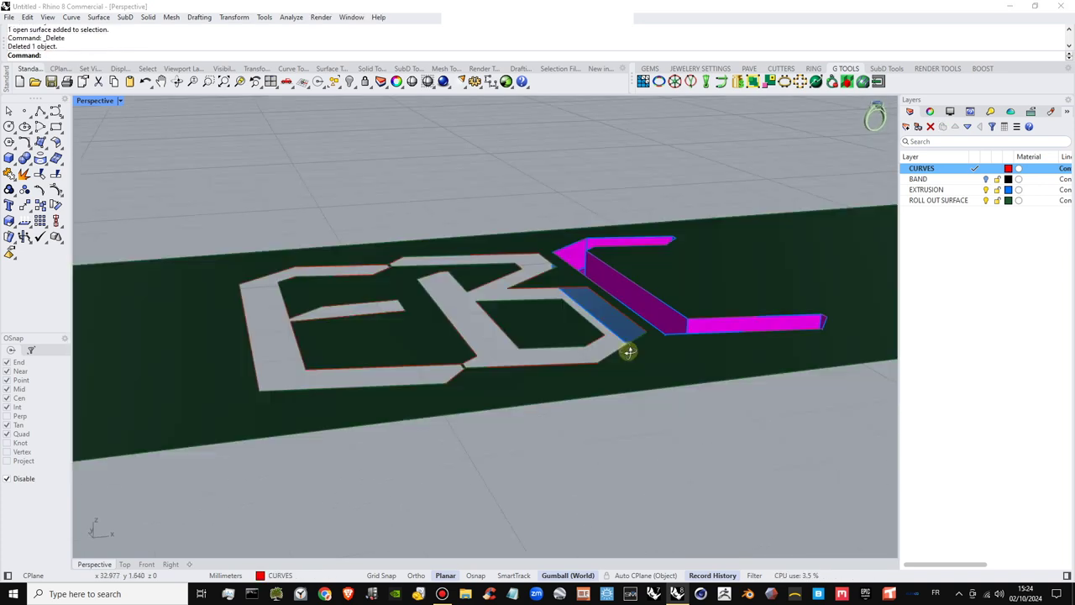
Undo the recent deletions of the letter pieces
key("ctrl+z")
key("ctrl+z")
key("ctrl+z")
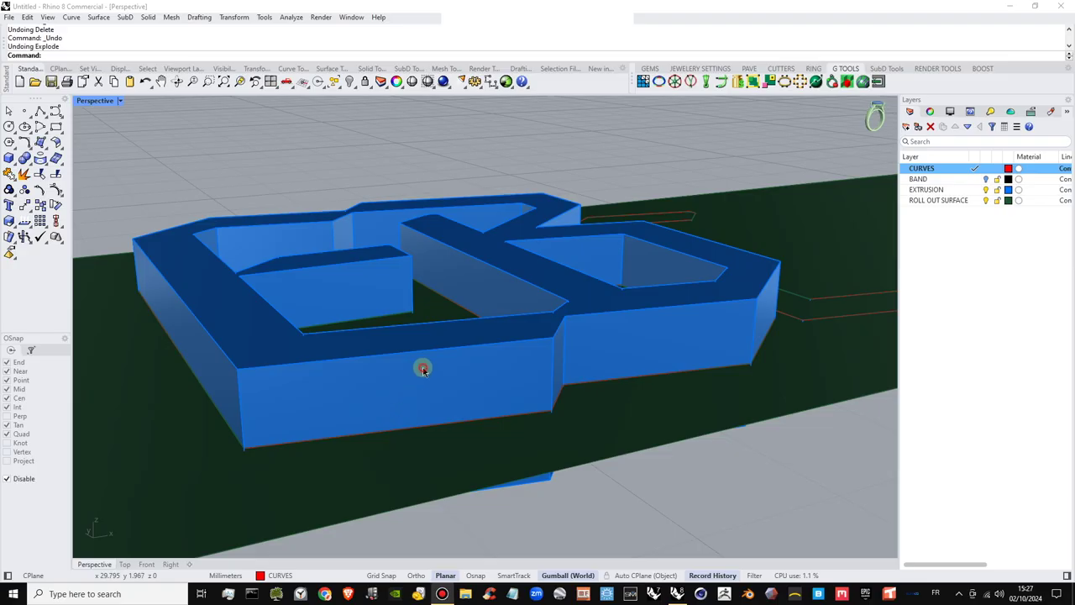
Split the joined E and B solid with the green strip surface and delete its part above the strip
left_click(423, 370)
scroll(416, 366, "down", 4)
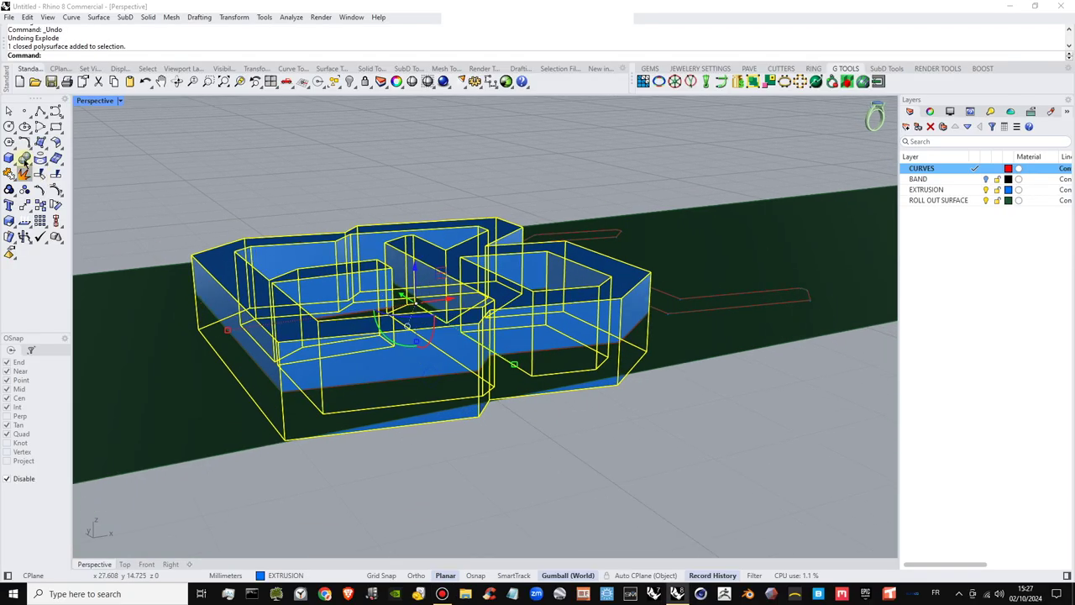
left_click(56, 174)
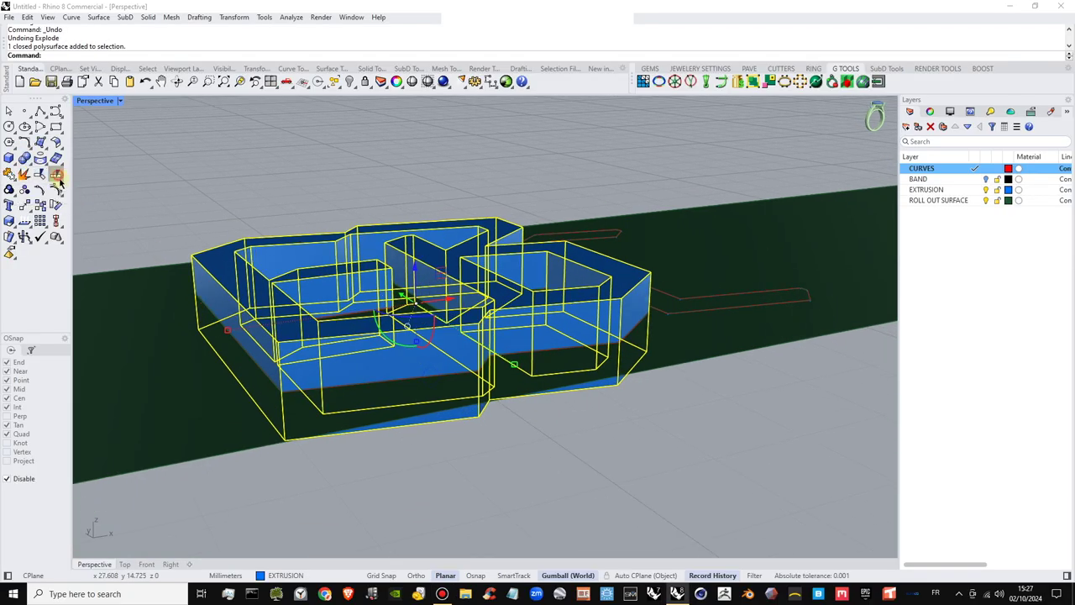
left_click(509, 385)
mouse_move(471, 336)
right_mouse_down()
mouse_move(458, 352)
mouse_move(496, 378)
mouse_move(471, 346)
right_mouse_up()
left_click(467, 344)
right_click_drag(509, 213, 593, 456)
right_click(504, 317)
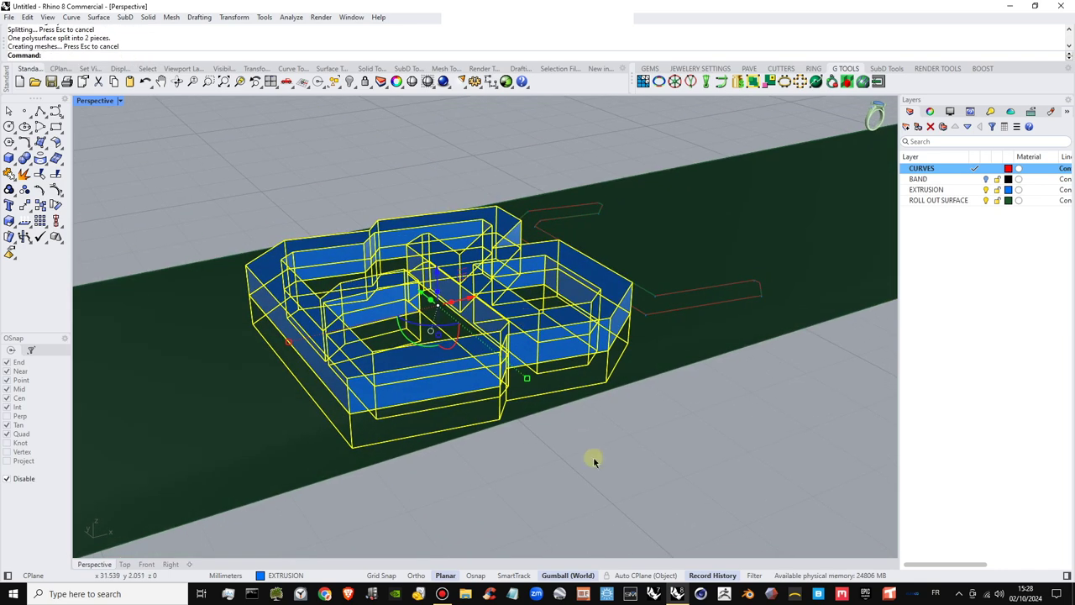
key("Escape")
left_click(528, 333)
key("Delete")
Delete the green surface pieces inside the E and B outlines to open the recessed letters
right_click_drag(526, 366, 524, 350)
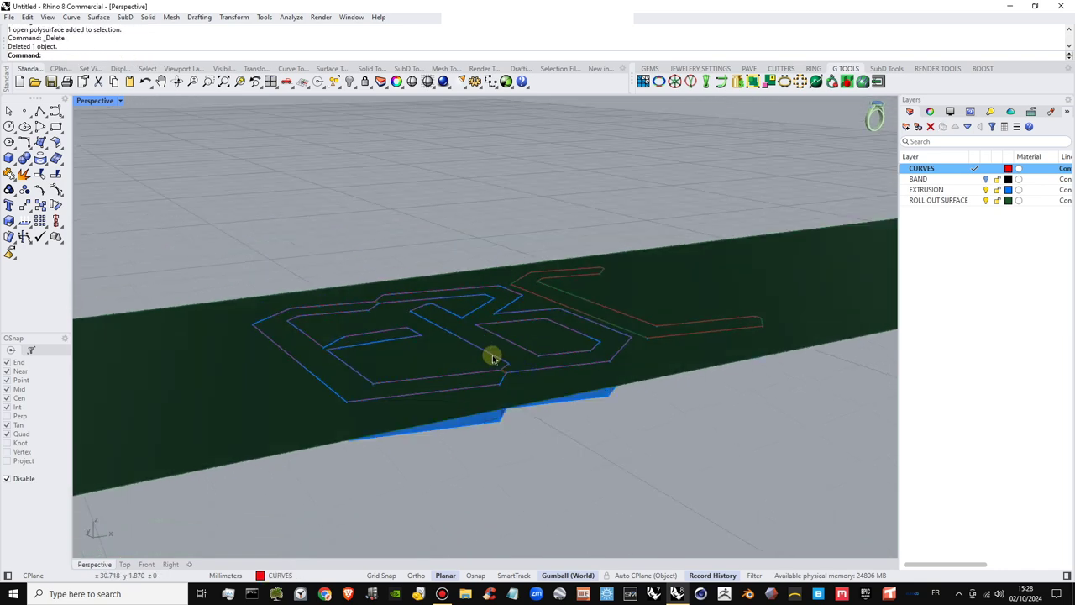
scroll(493, 355, "up", 4)
left_click(506, 343)
left_click(509, 346)
key("Delete")
left_click(465, 397)
Delete the small leftover surface sliver where the lower tips of the E and B overlap
scroll(464, 400, "up", 8)
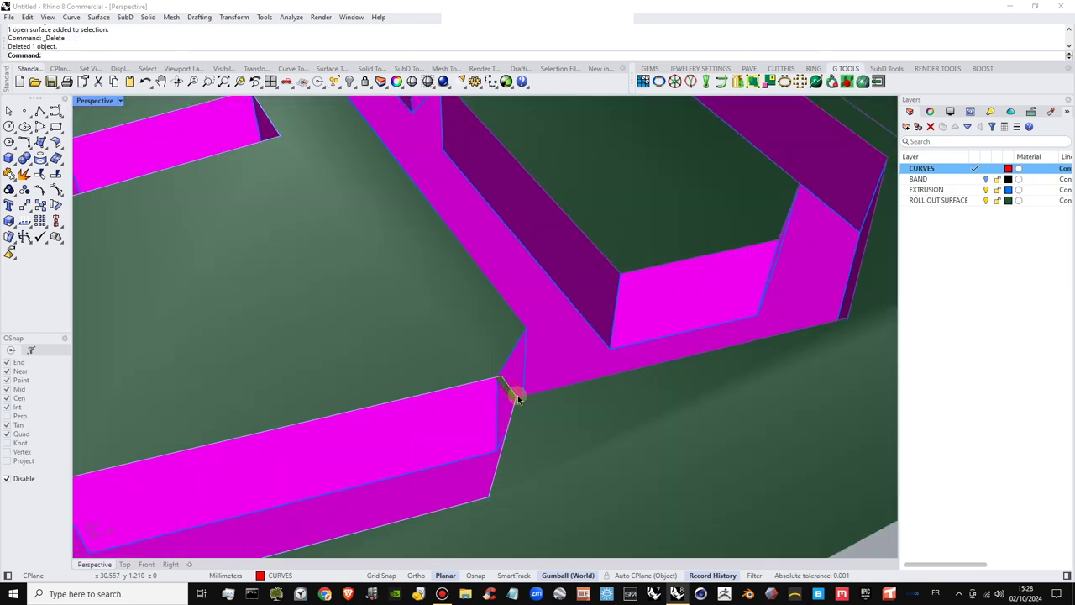
left_click(518, 395)
left_click(542, 429)
scroll(511, 402, "up", 4)
key("Delete")
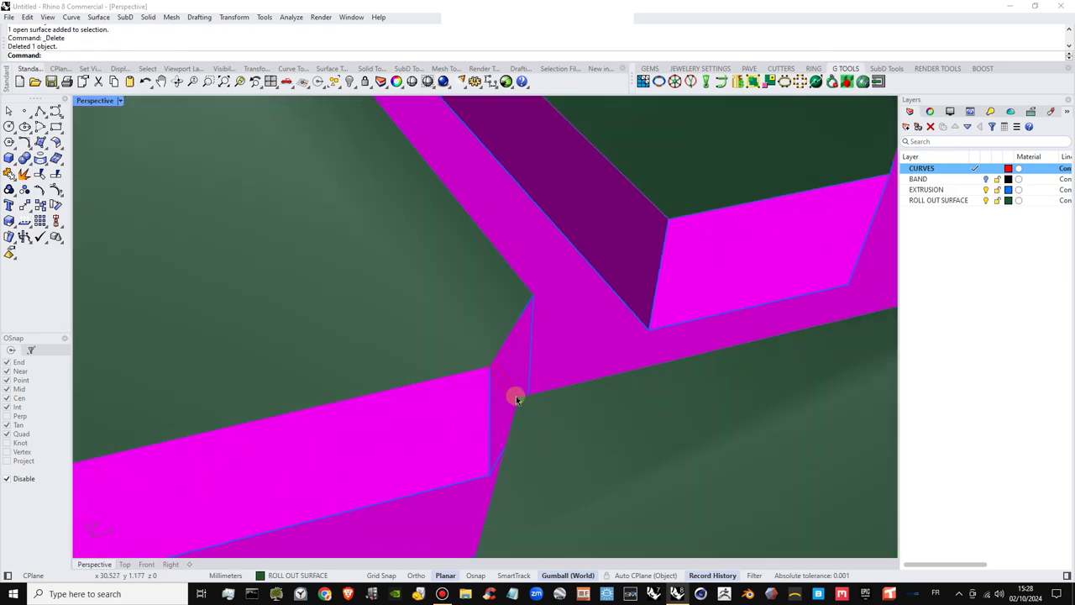
Delete the small leftover surface sliver where the upper tips of the E and B overlap
scroll(513, 389, "down", 6)
scroll(456, 300, "up", 5)
scroll(466, 345, "up", 8)
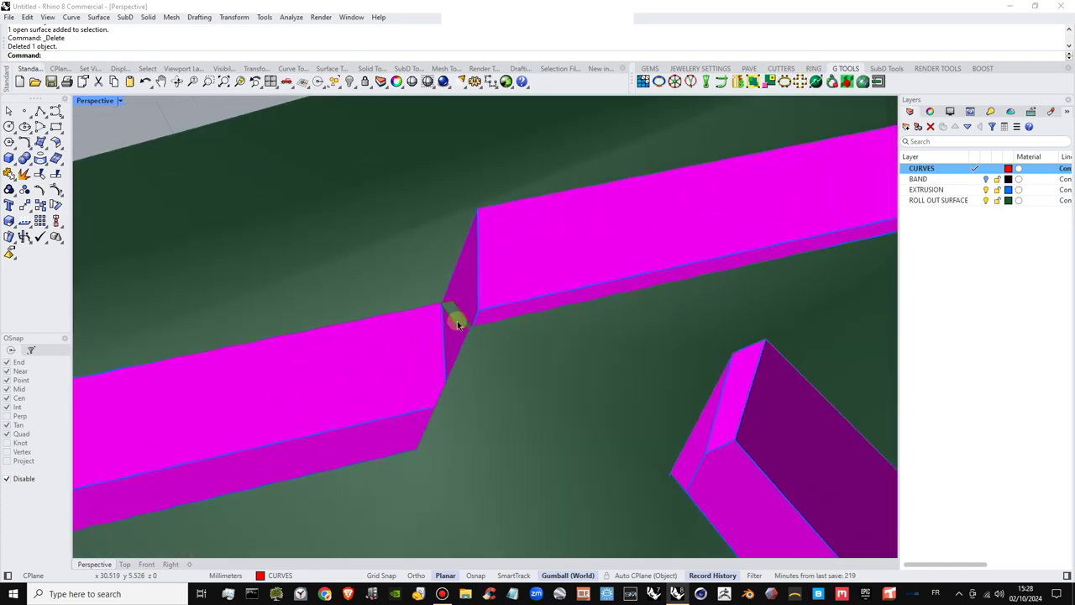
left_click(460, 321)
left_click(479, 335)
key("Delete")
Delete the E, B and C outline curves together with the green surface piece inside the C
scroll(478, 303, "down", 7)
scroll(538, 398, "down", 4)
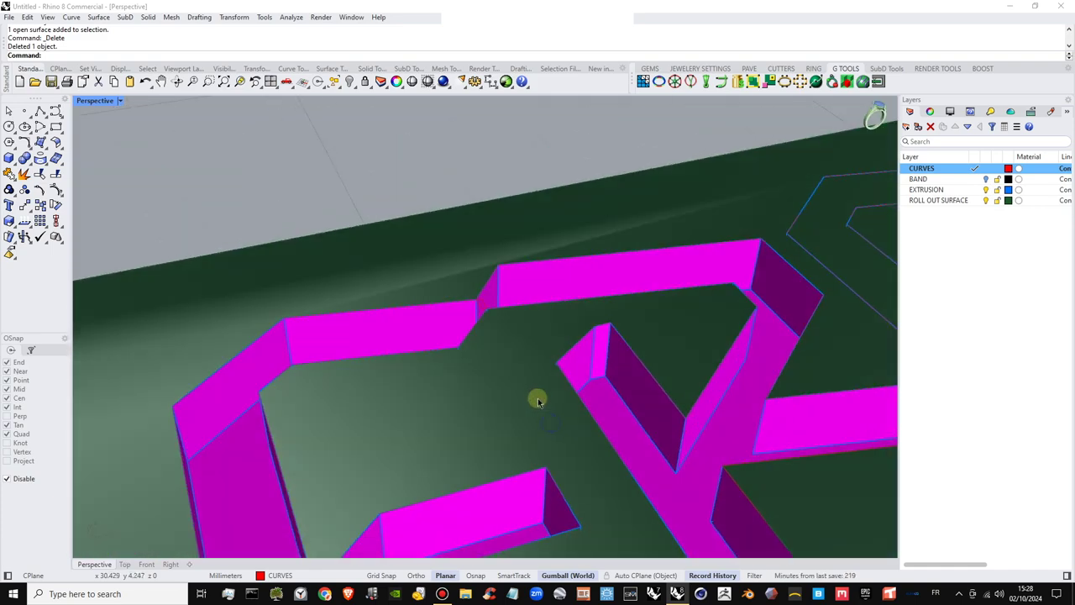
scroll(506, 315, "up", 3)
scroll(513, 376, "up", 5)
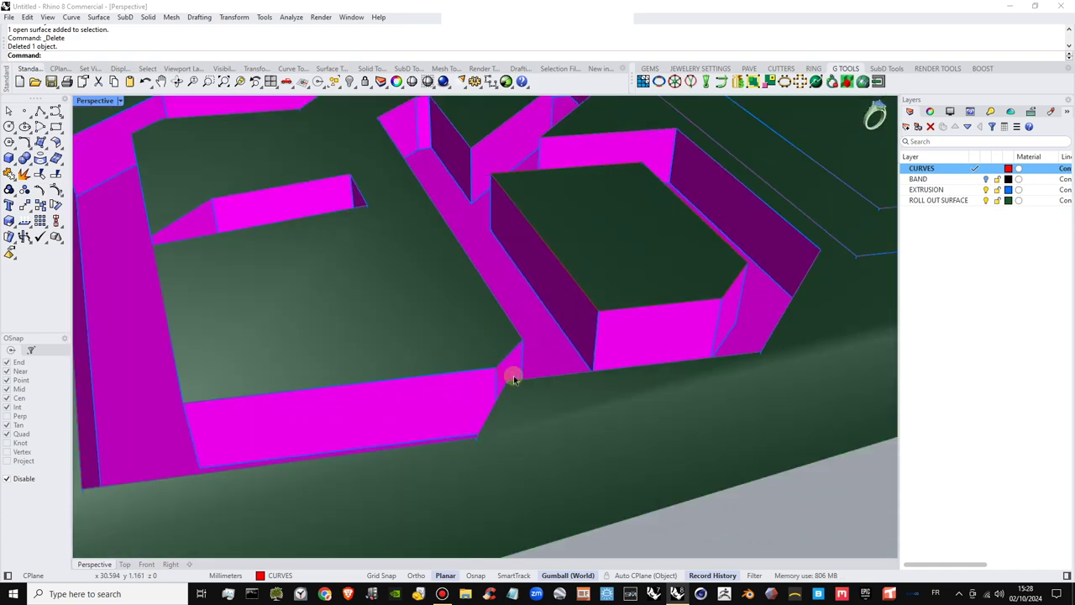
left_click(500, 371)
left_click(536, 402)
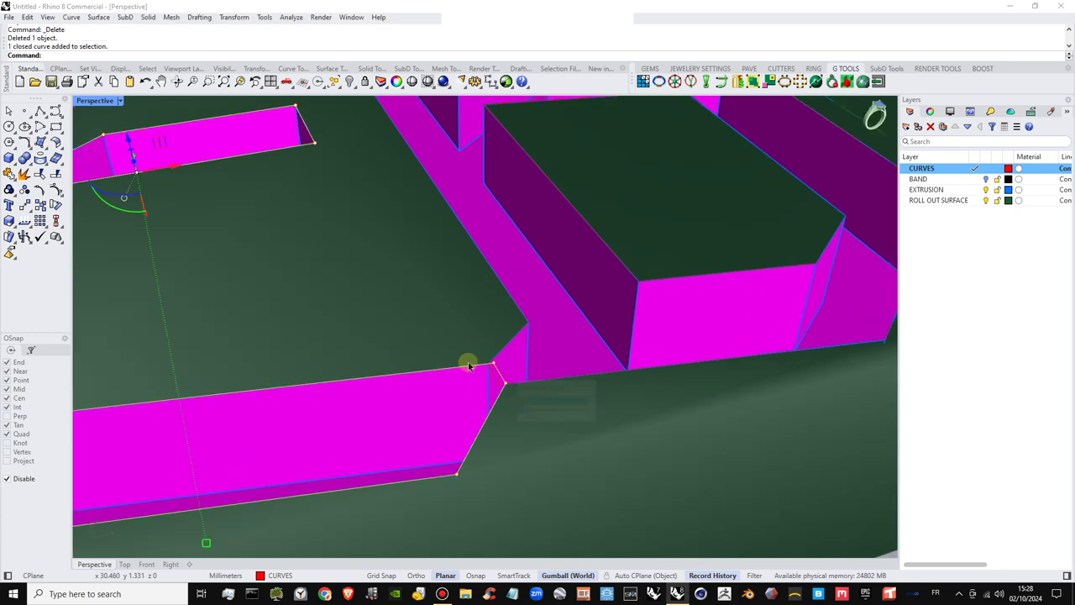
left_click(501, 382, "shift")
scroll(583, 330, "down", 8)
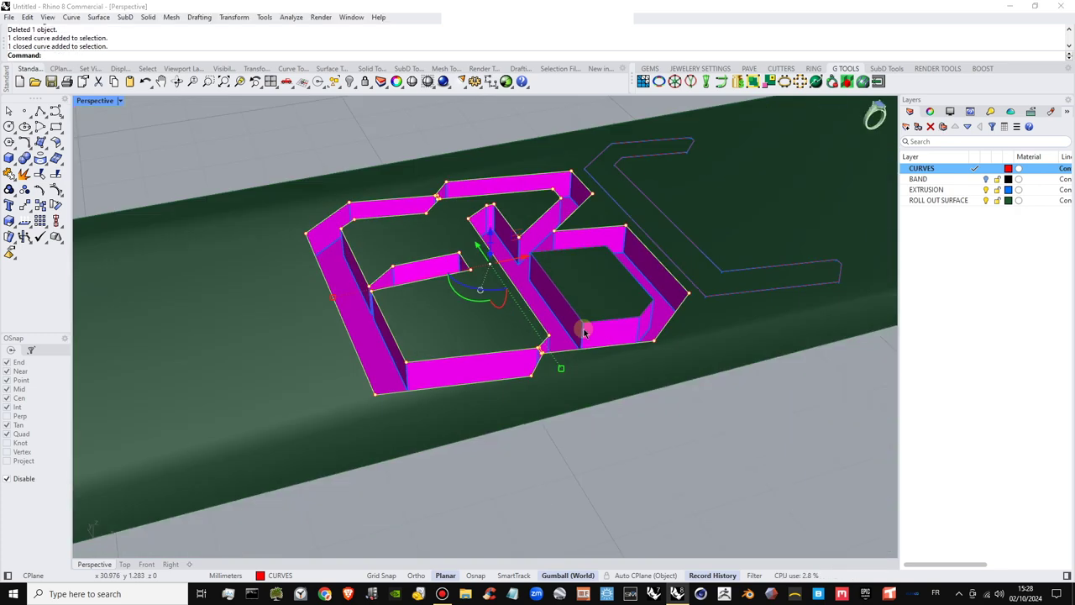
scroll(610, 343, "up", 4)
left_click(600, 343, "shift")
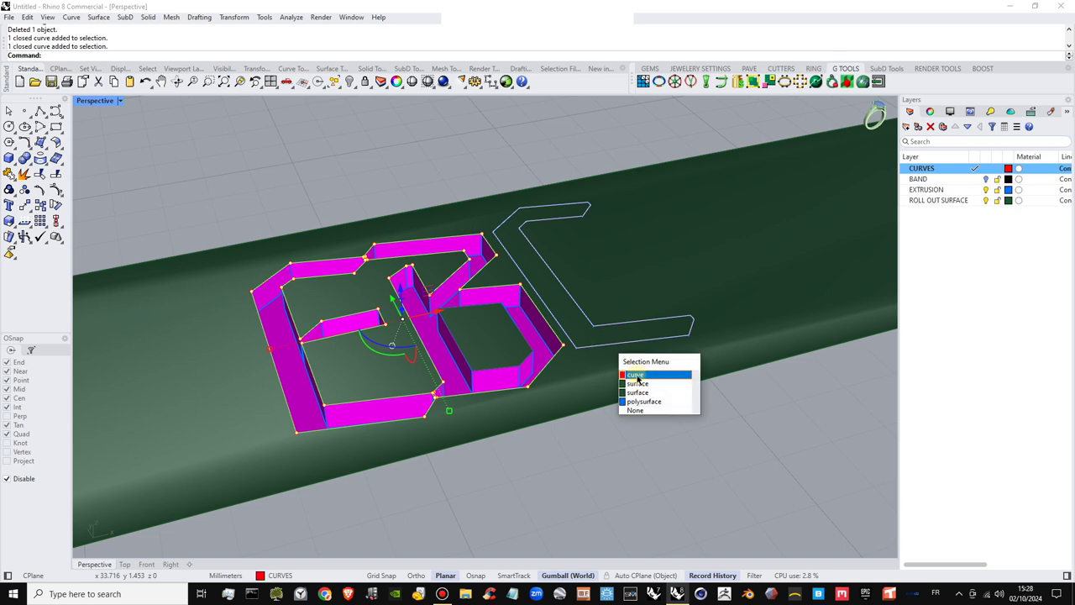
left_click(639, 373)
left_click(595, 335, "shift")
key("Return")
key("Delete")
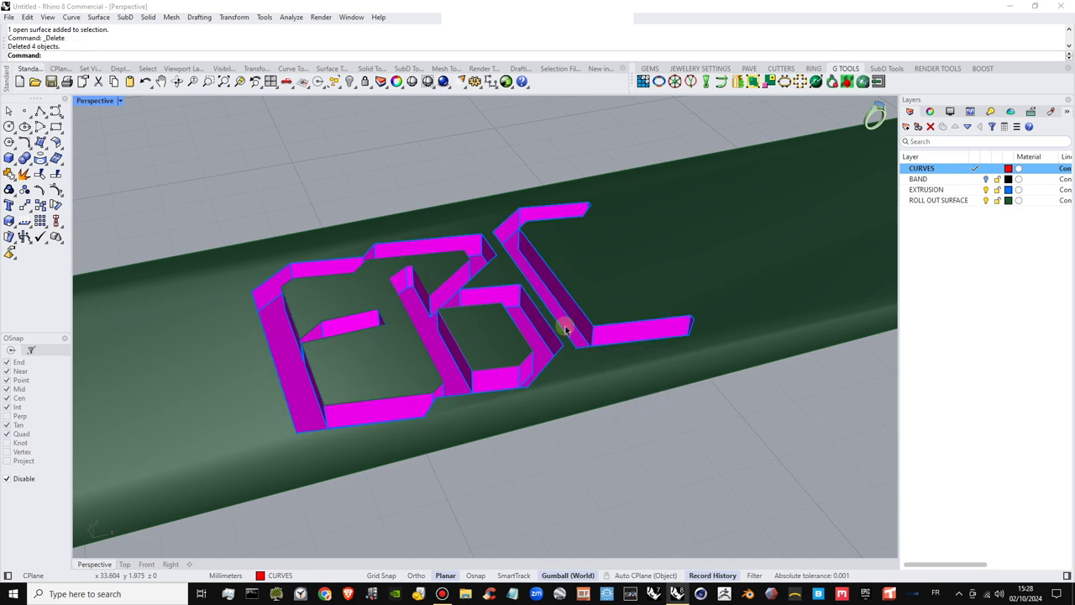
Flip the surface direction of the EB and C letter extrusions together
scroll(479, 340, "up", 4)
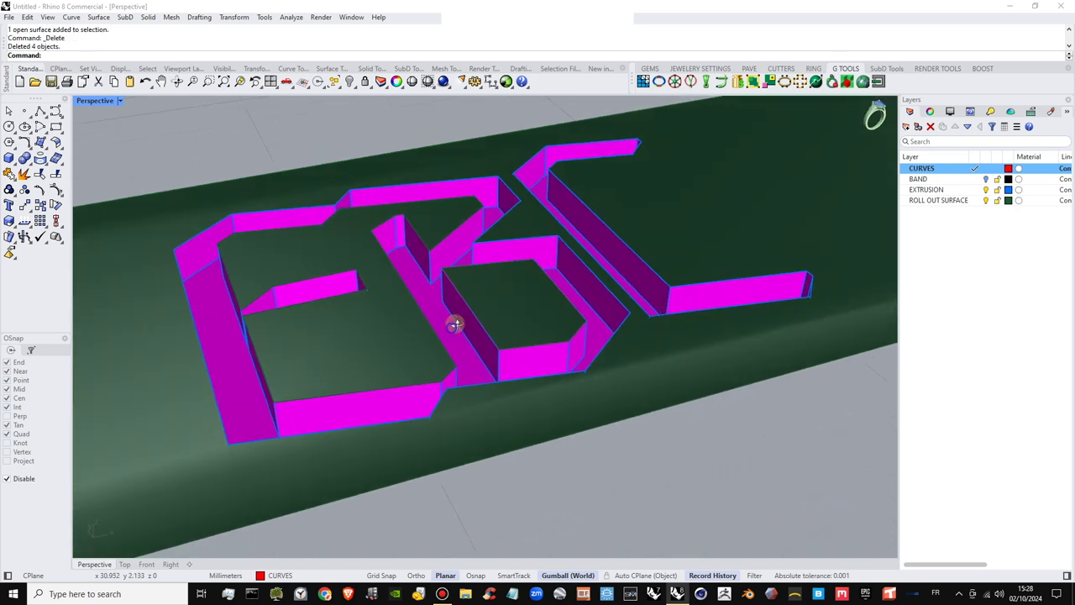
left_click(453, 318)
left_click(620, 267, "shift")
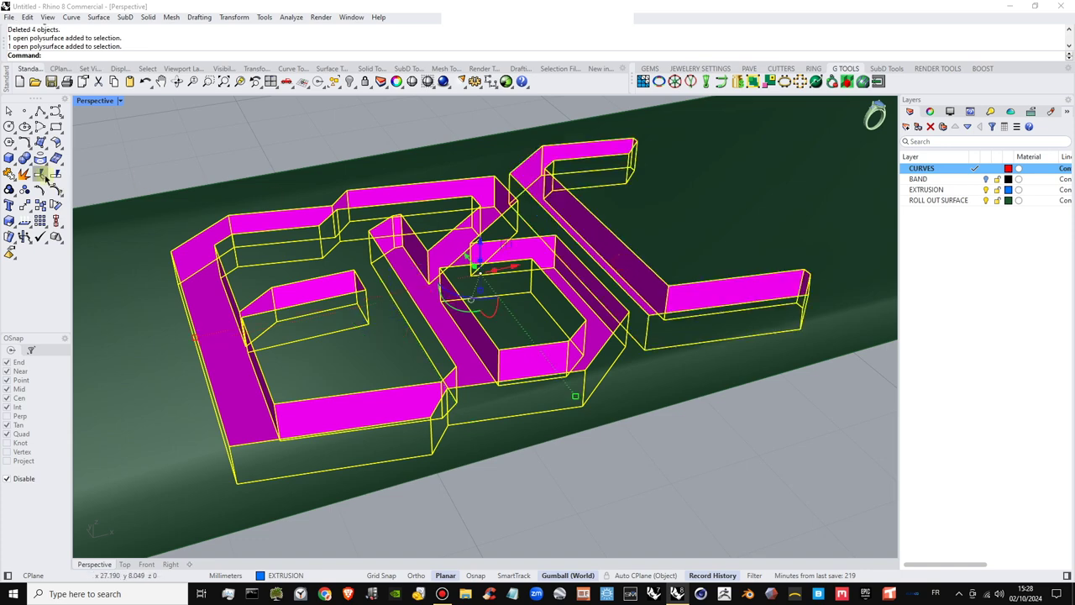
type("lip")
key("Return")
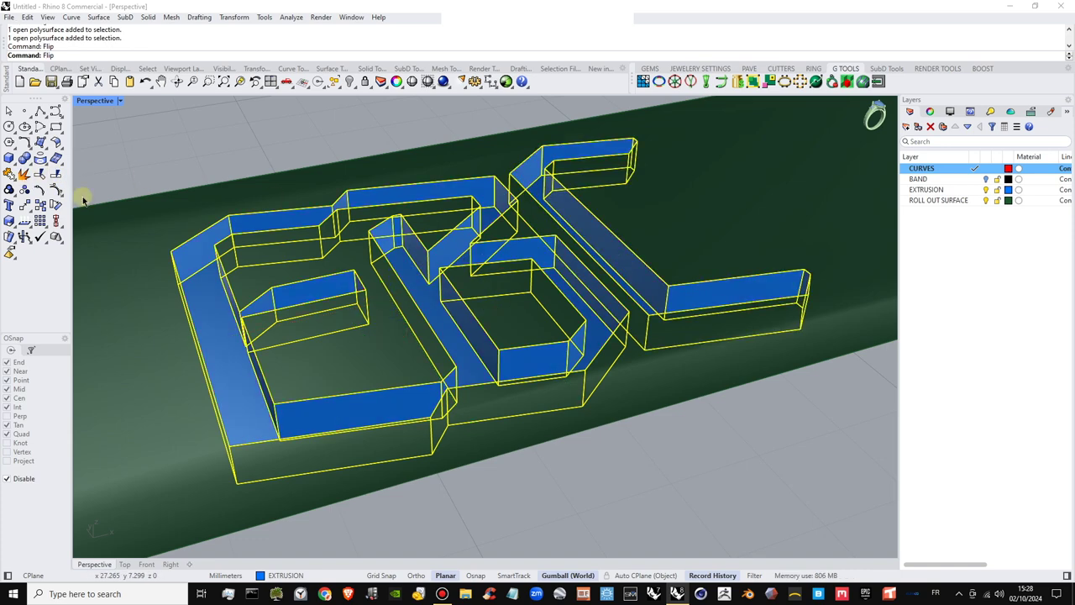
left_click(629, 456)
scroll(480, 382, "up", 5)
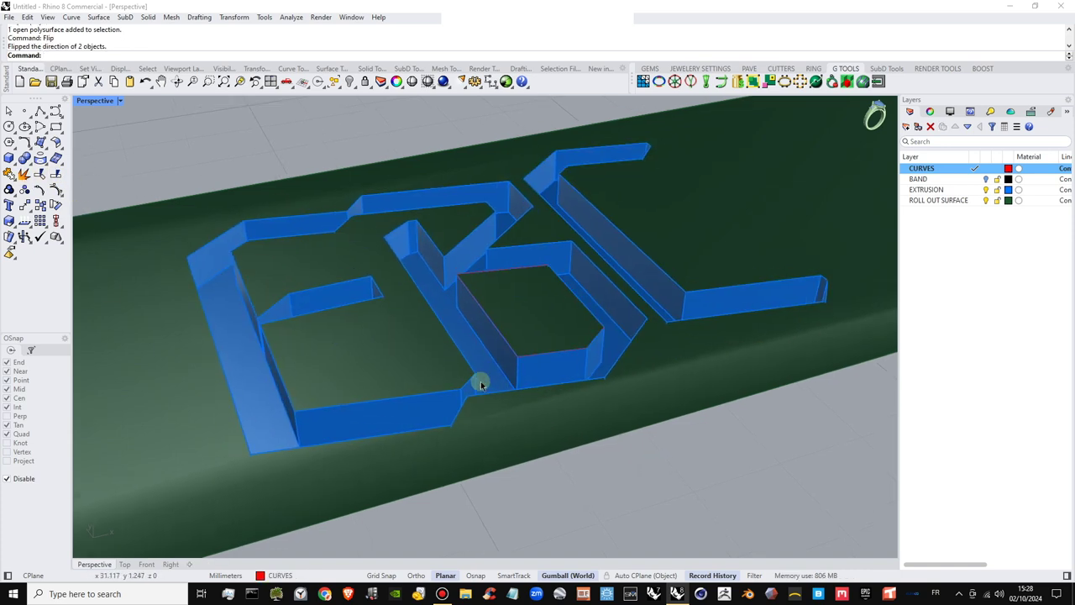
Restore the four-viewport layout, check the recessed letter walls from the side, and select the joined EB extrusion
right_click_drag(306, 385, 307, 405)
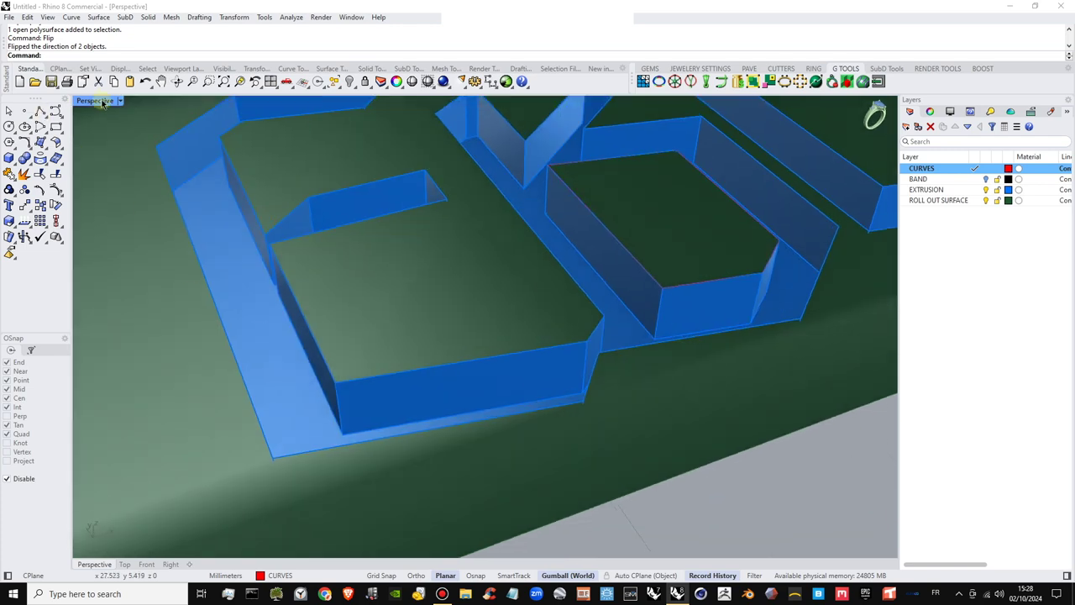
right_click_drag(282, 238, 311, 202)
double_click(94, 100)
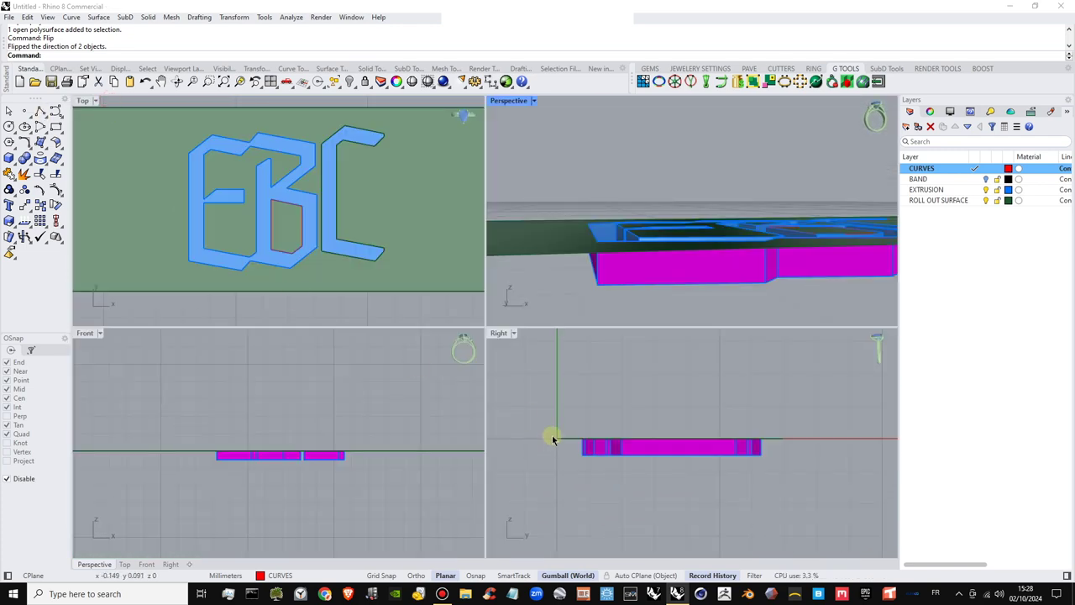
scroll(611, 455, "up", 3)
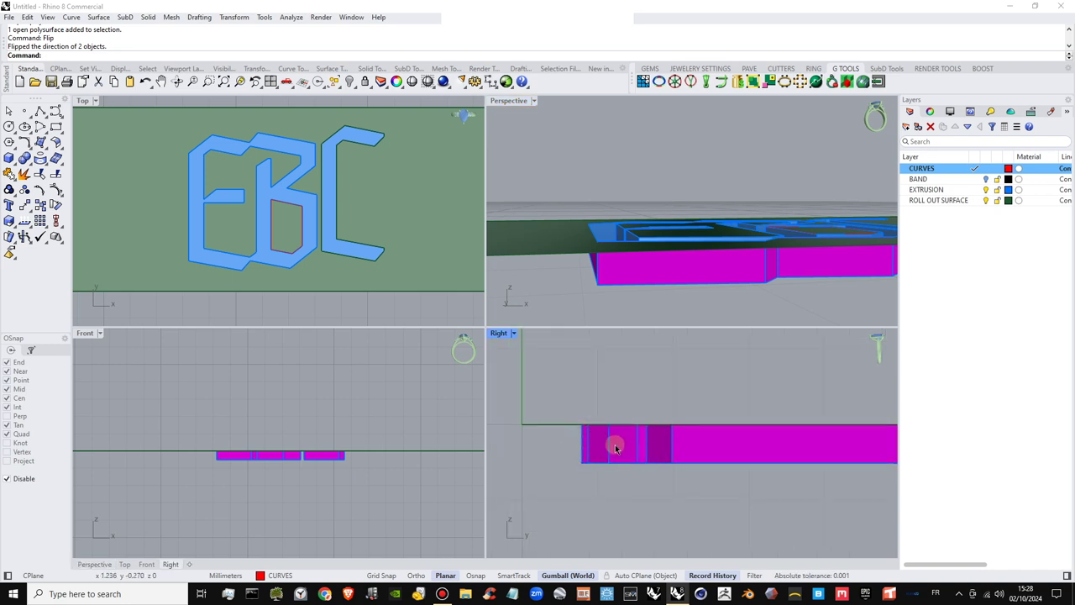
right_click_drag(611, 455, 590, 446)
right_click_drag(545, 209, 547, 245)
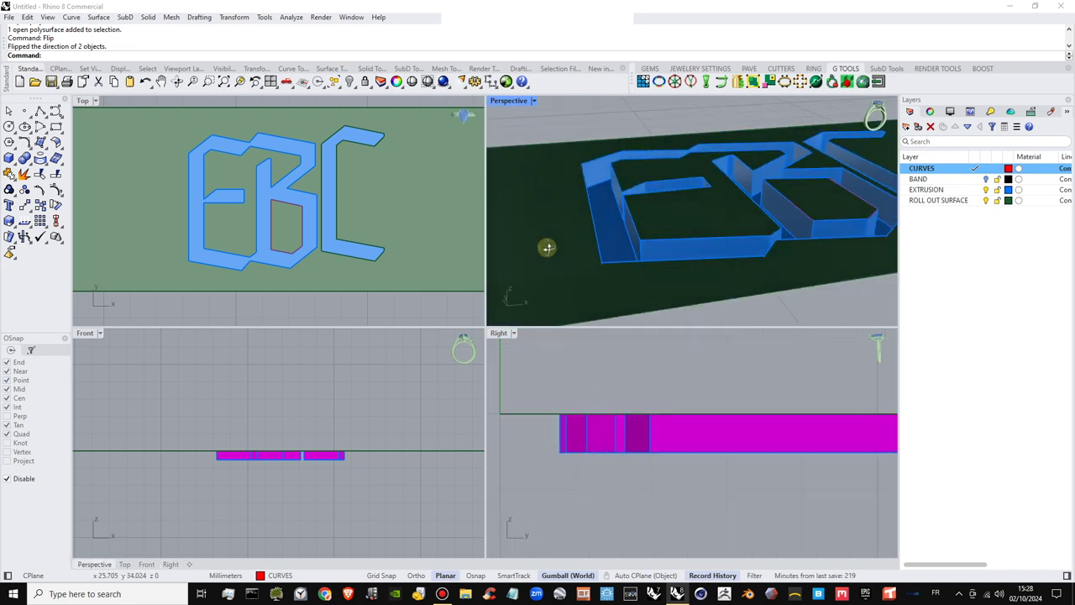
scroll(201, 209, "up", 2)
left_click(306, 216)
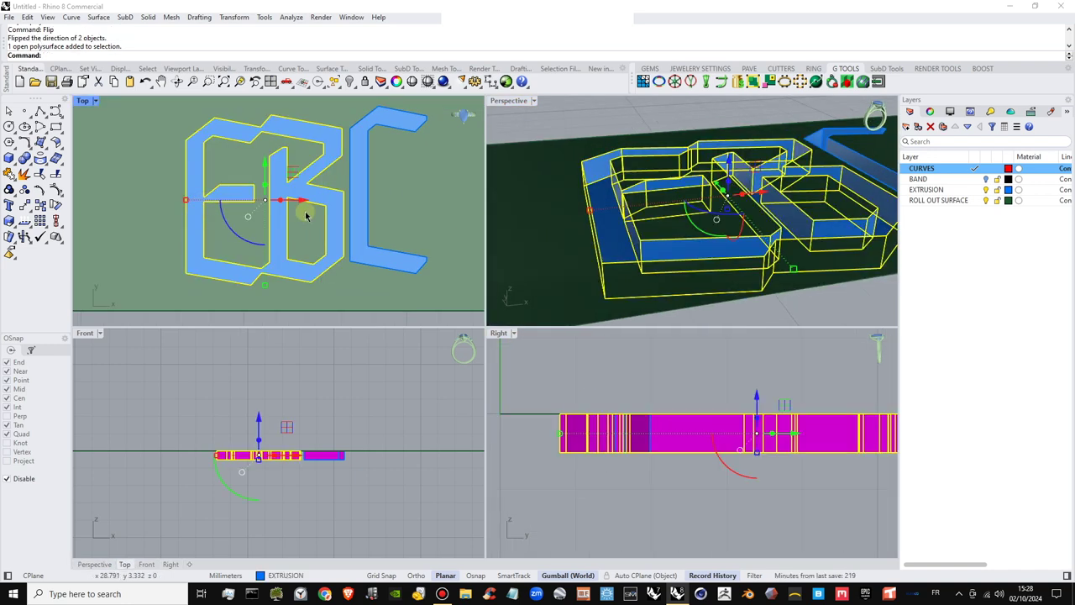
Explode the joined EB and the C letter extrusions into separate surfaces
left_click(353, 188)
double_click(507, 101)
scroll(444, 296, "down", 3)
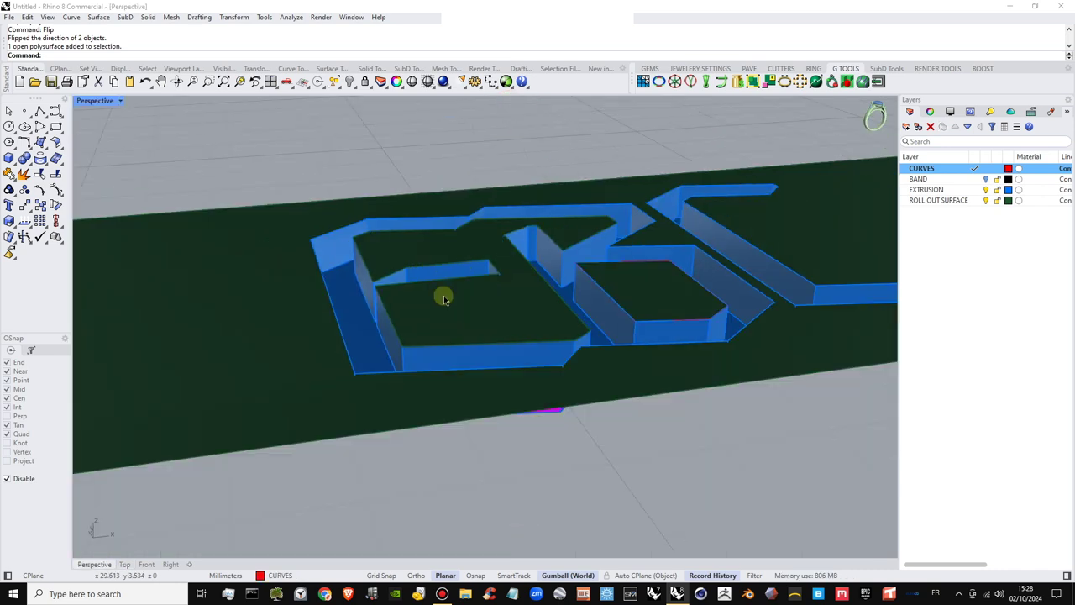
right_click_drag(443, 300, 345, 308)
left_click(344, 308)
right_click_drag(638, 281, 752, 250)
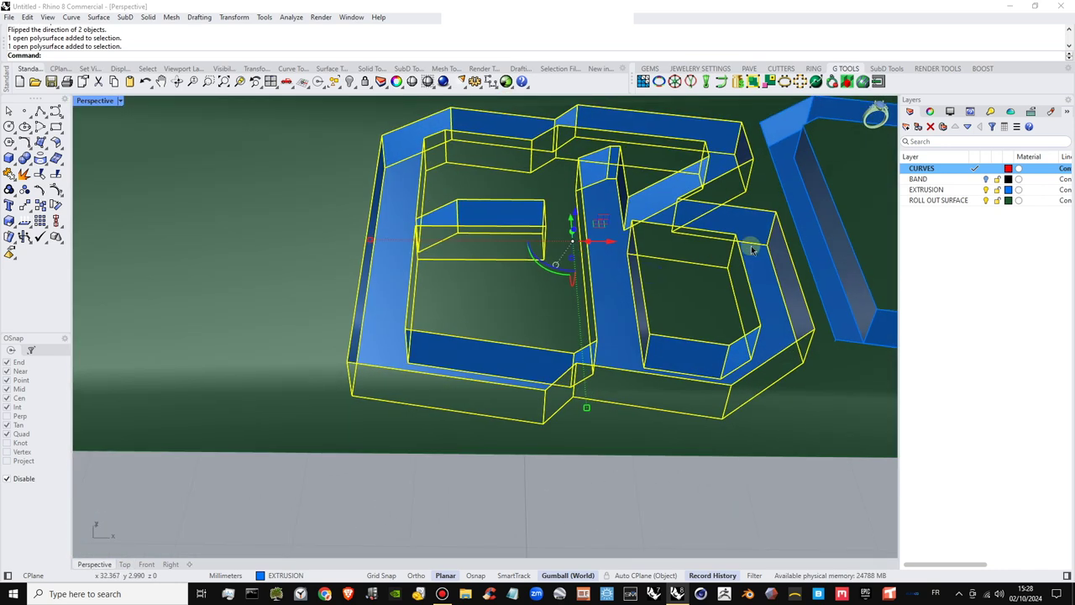
left_click(818, 204, "shift")
right_click_drag(664, 215, 561, 244, "shift")
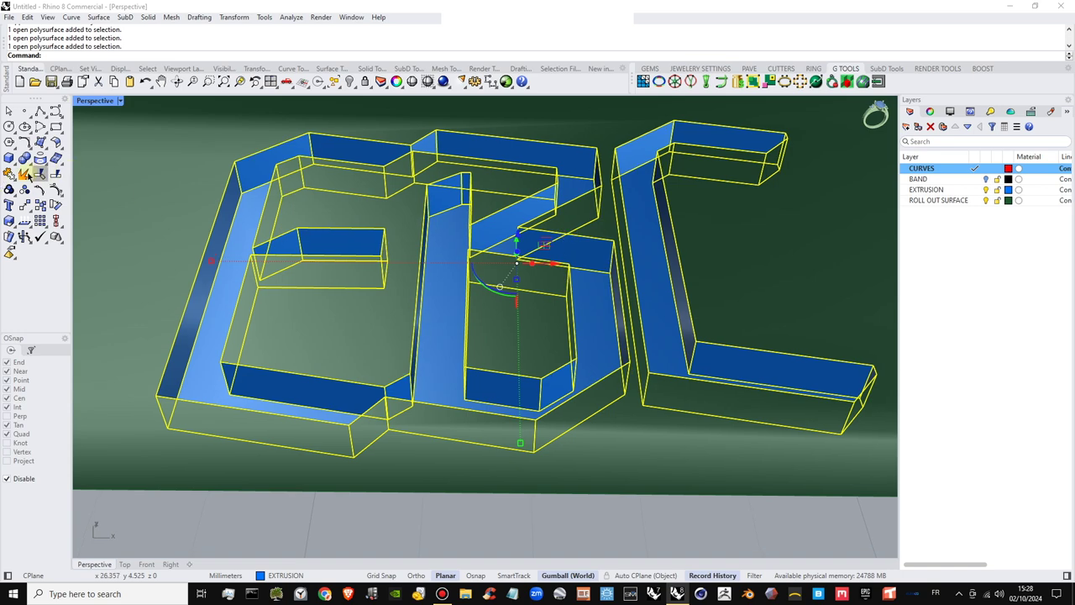
left_click(28, 175)
left_click(722, 577)
left_click(701, 538)
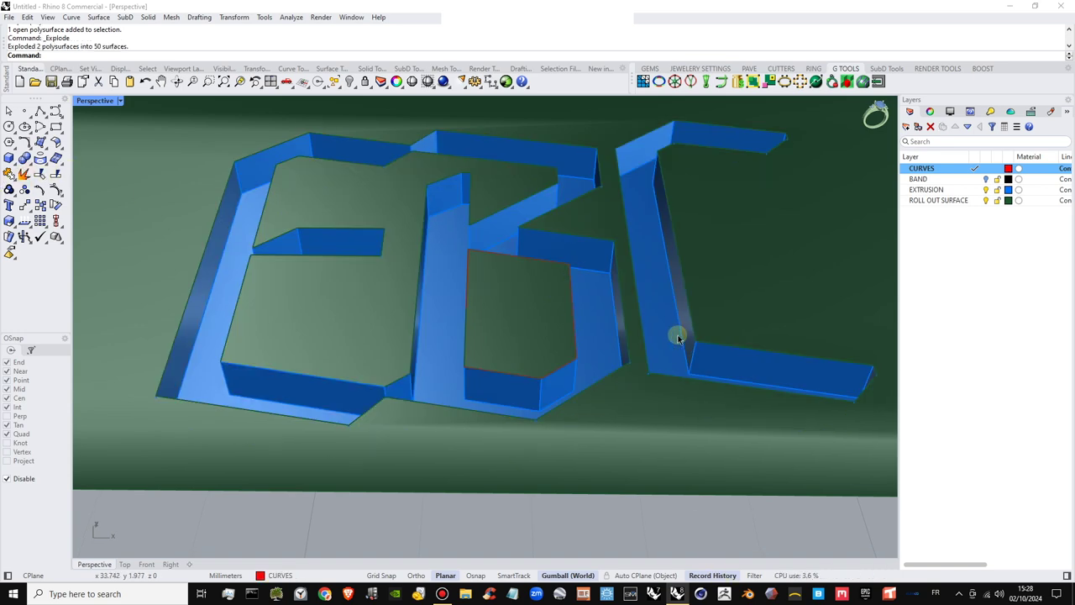
Isolate the flat bottom surfaces of the EB and C letters, hiding all other objects
left_click(659, 324)
right_click_drag(613, 314, 631, 319)
left_click(425, 338, "shift")
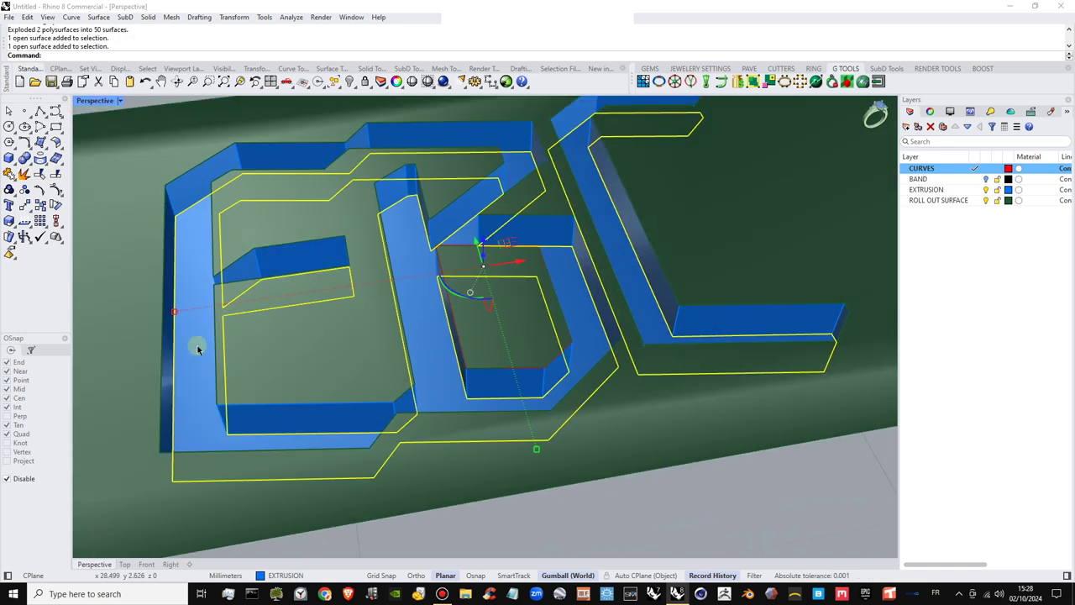
scroll(341, 383, "down", 3)
right_click_drag(340, 383, 332, 284)
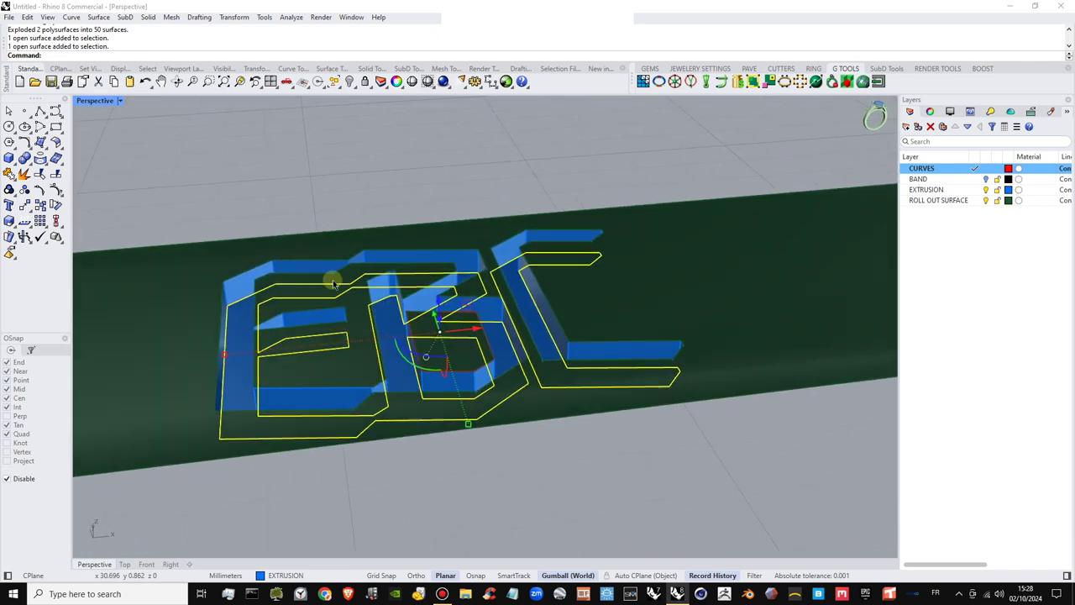
left_click(352, 84)
left_click(381, 118)
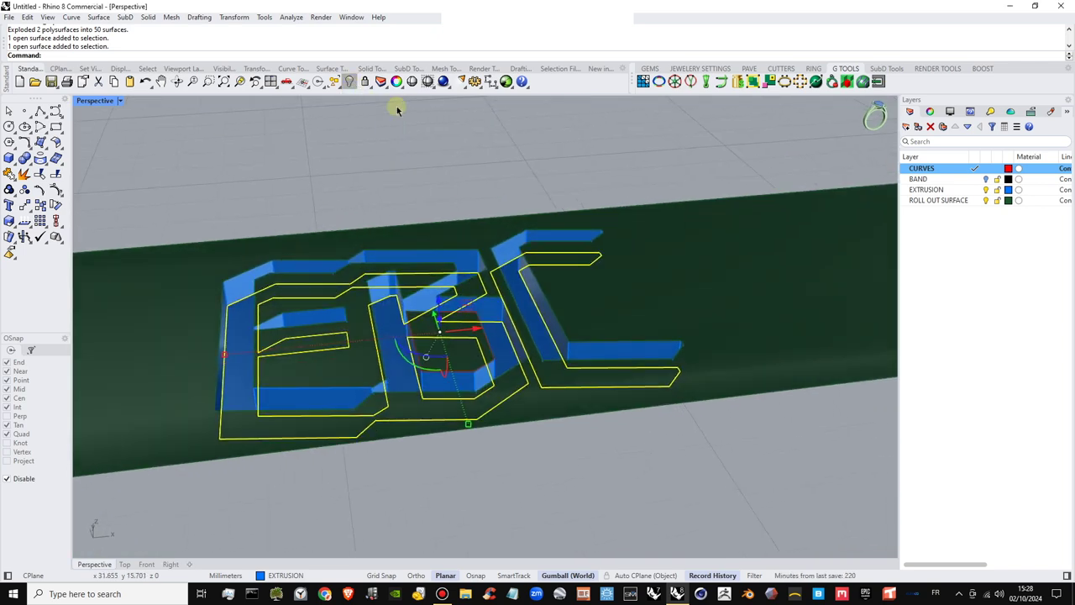
left_click(580, 288)
right_click_drag(579, 288, 582, 329)
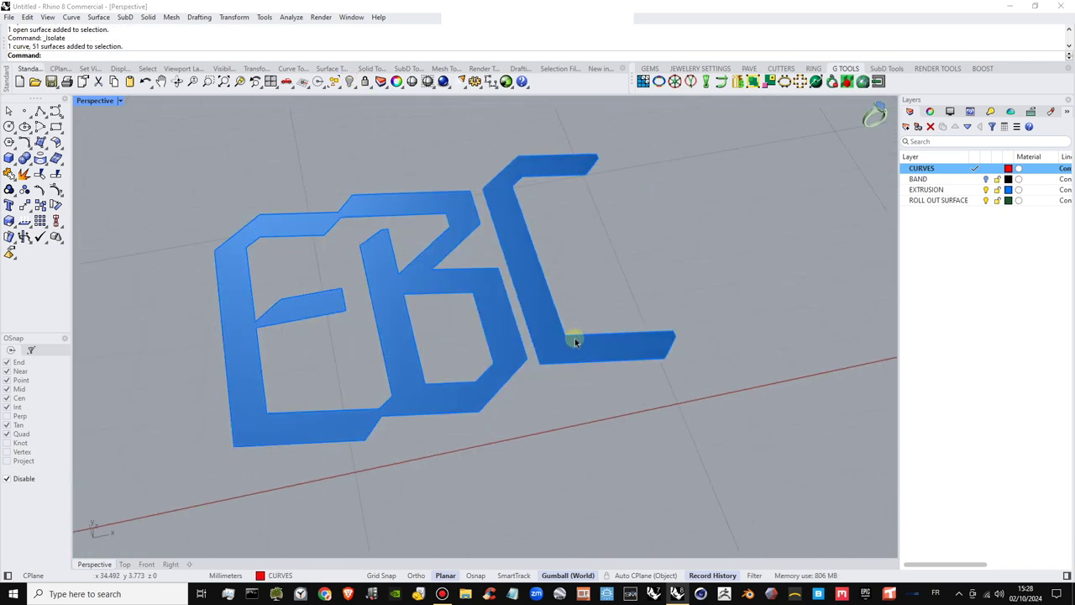
right_click_drag(460, 352, 522, 343, "shift")
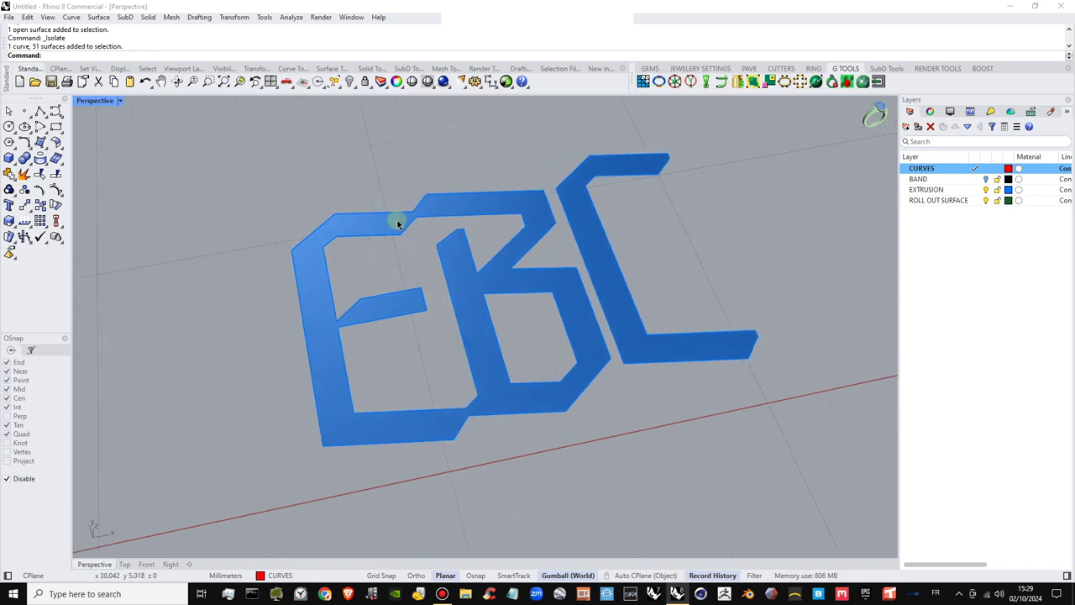
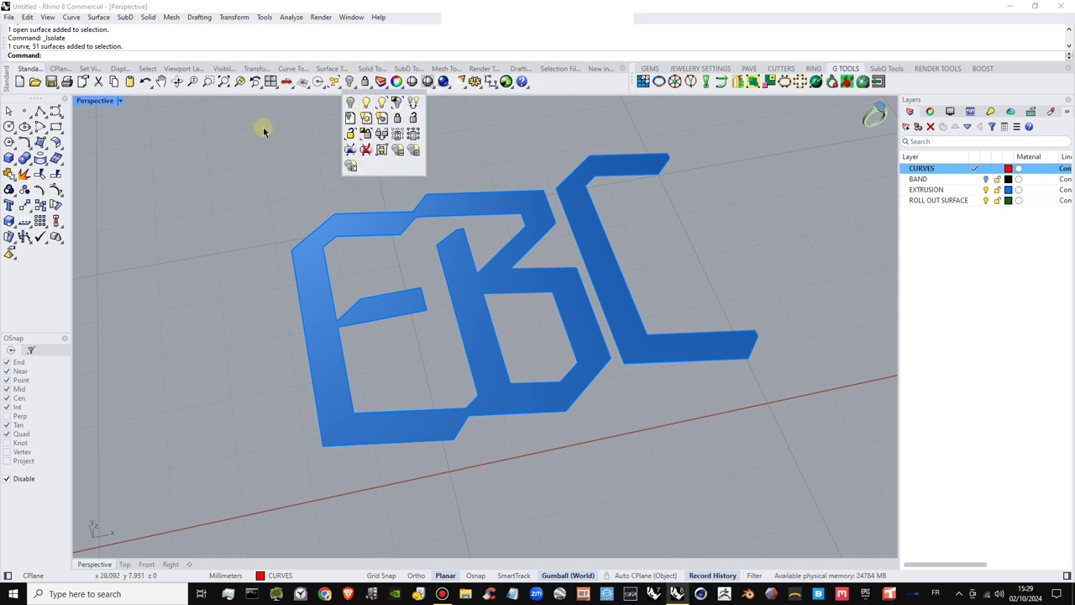
Maximize the Top view around the E's upper part and enable object snaps for drawing a polyline
double_click(93, 101)
scroll(105, 111, "up", 3)
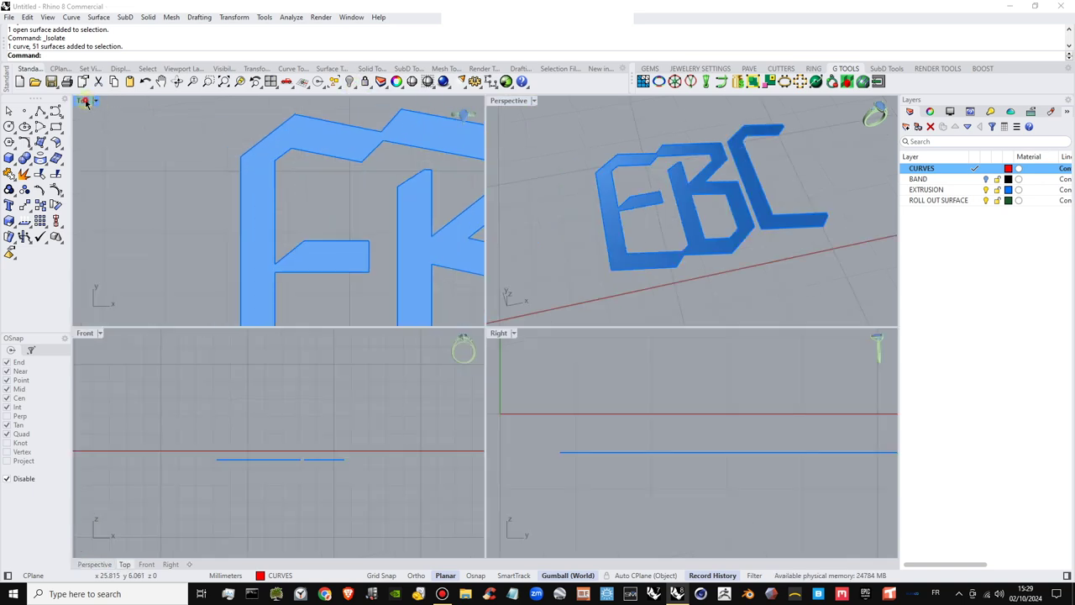
double_click(87, 102)
right_click_drag(620, 204, 551, 203)
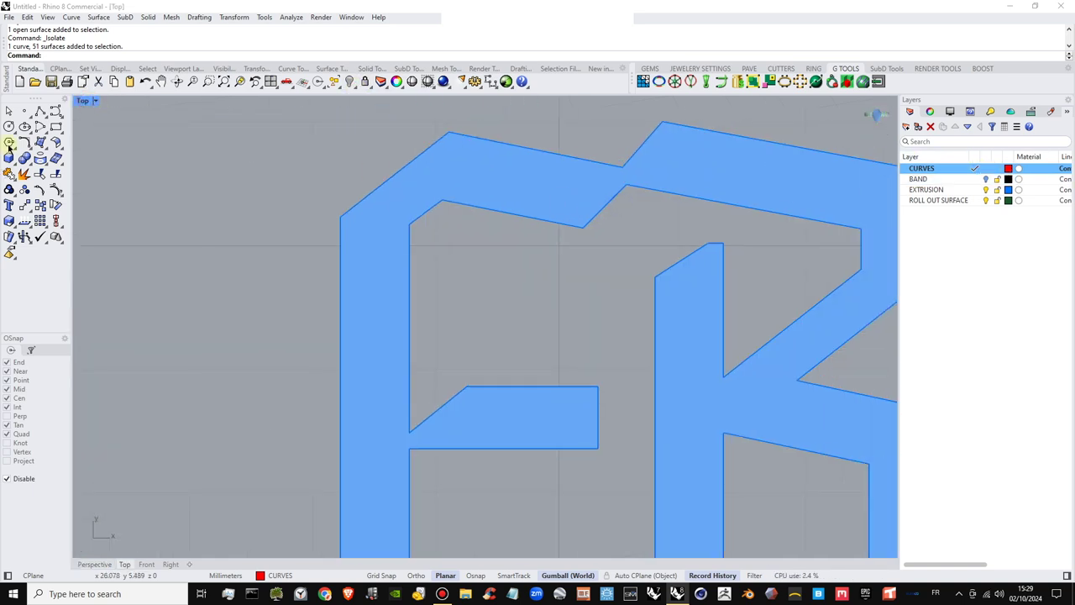
left_click(41, 110)
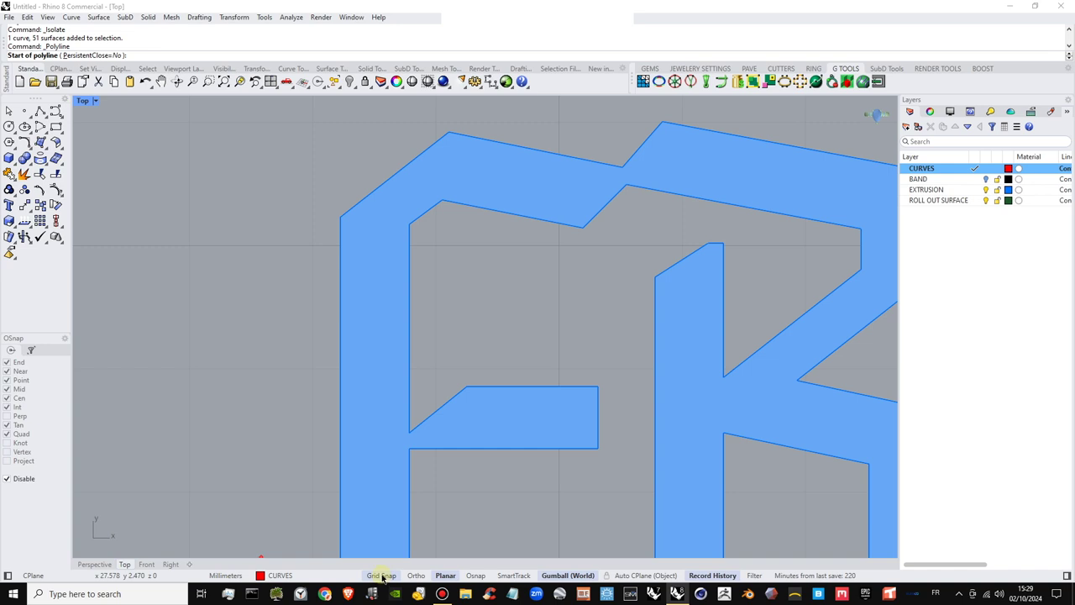
left_click(473, 576)
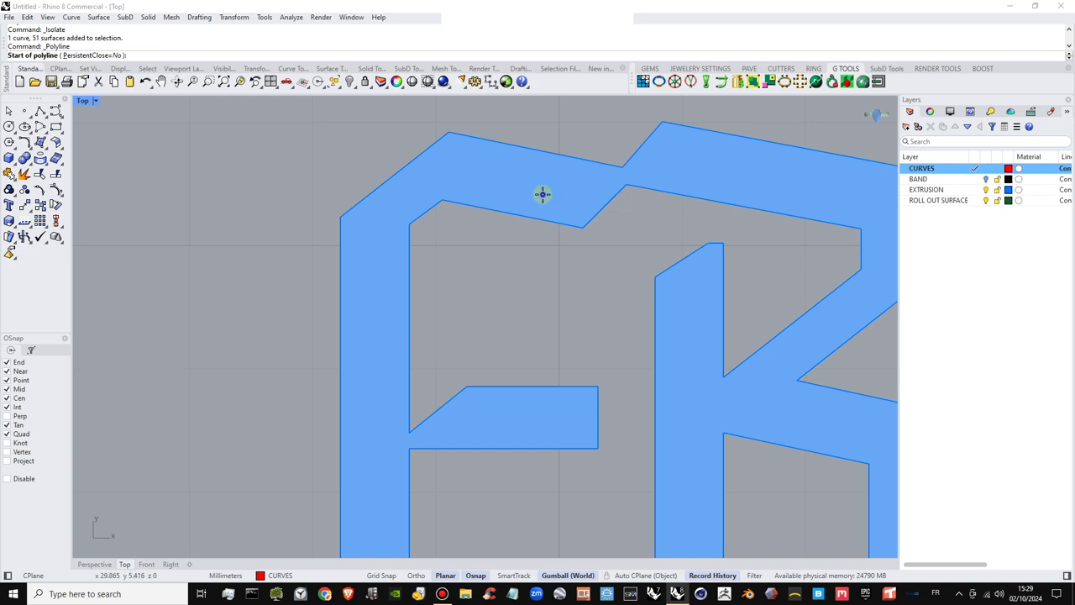
key("Escape")
left_click(49, 118)
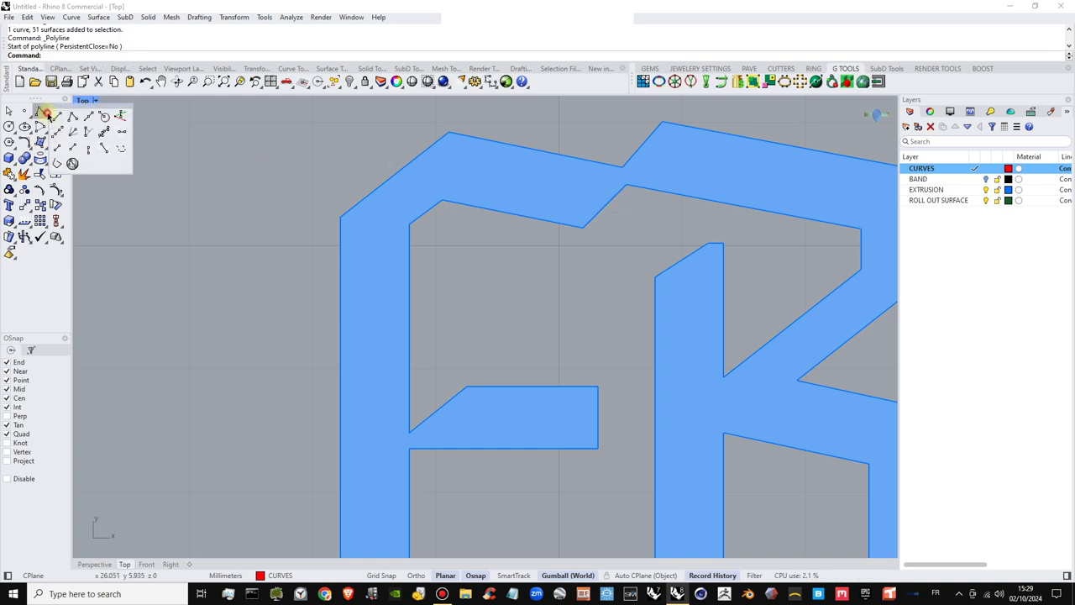
left_click(71, 120)
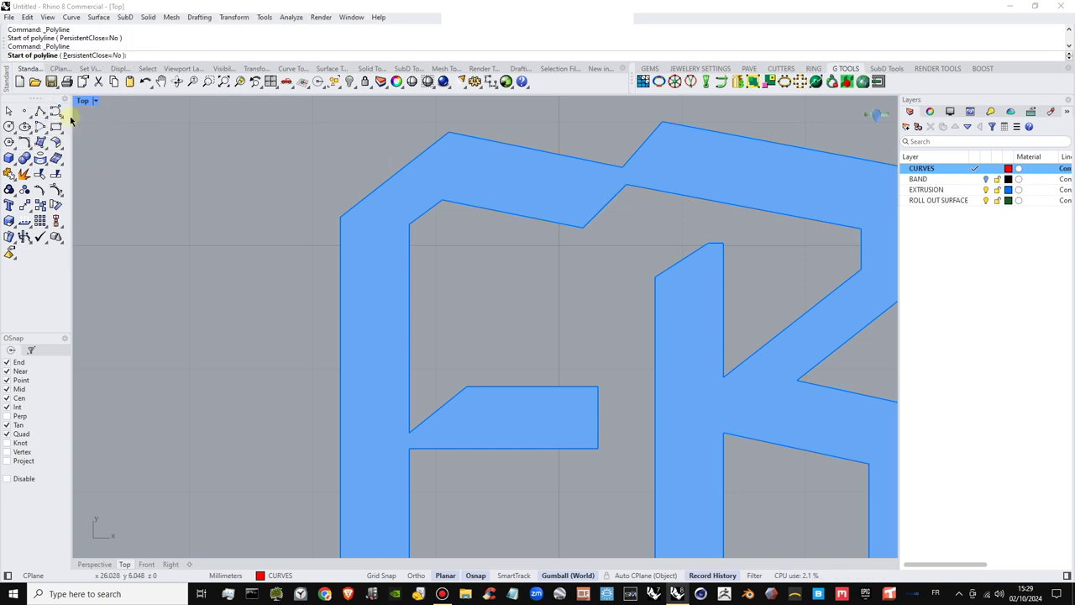
left_click(50, 117)
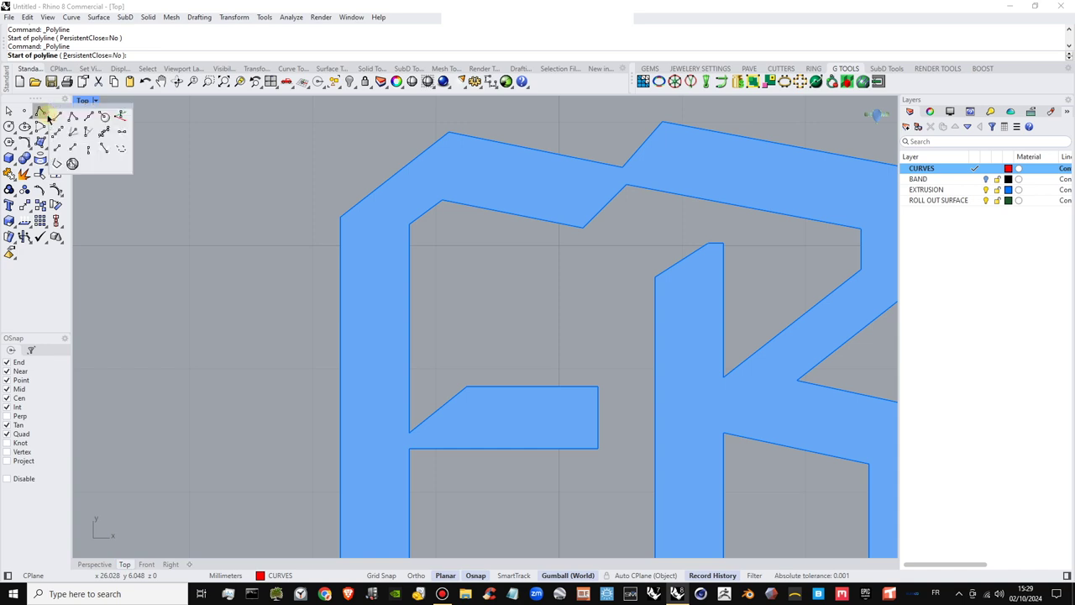
left_click(73, 162)
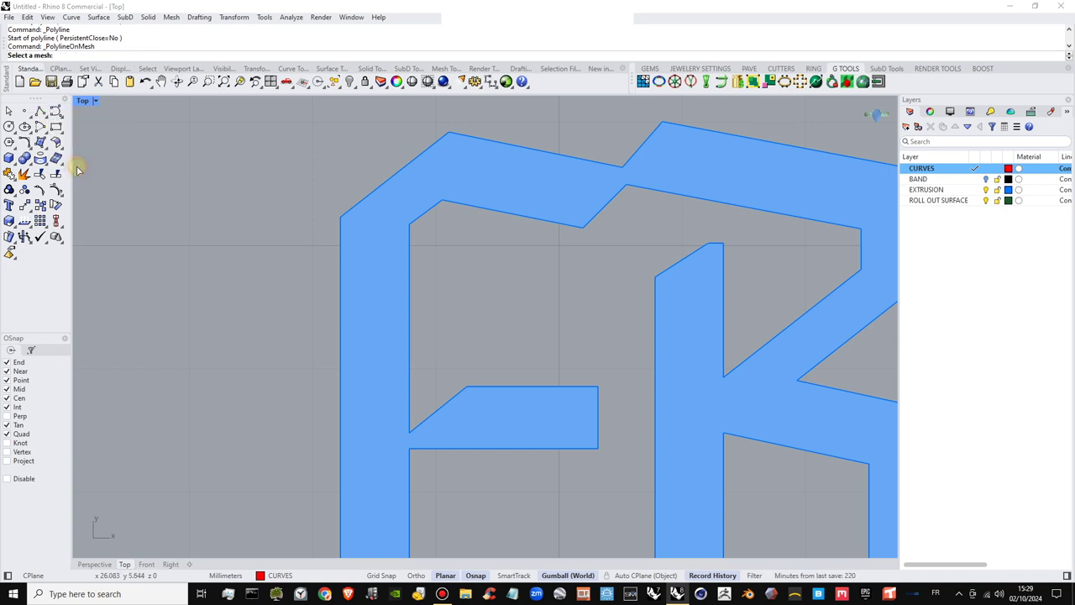
Start a polyline along the middle of the E's upper arm, around the angled corner to the top of its stem
left_click(56, 124)
left_click(71, 119)
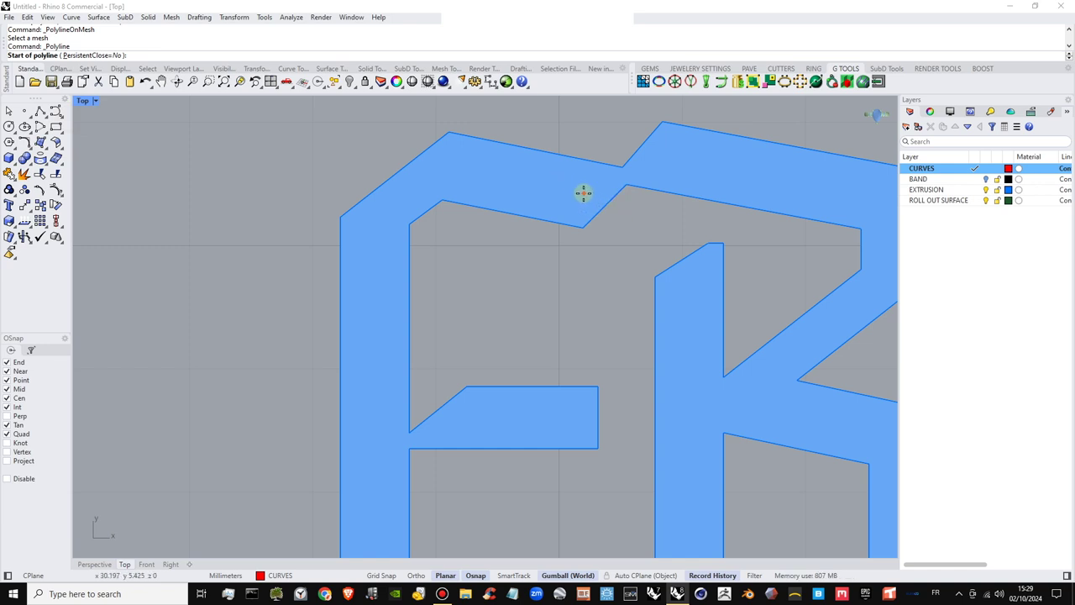
left_click(582, 194)
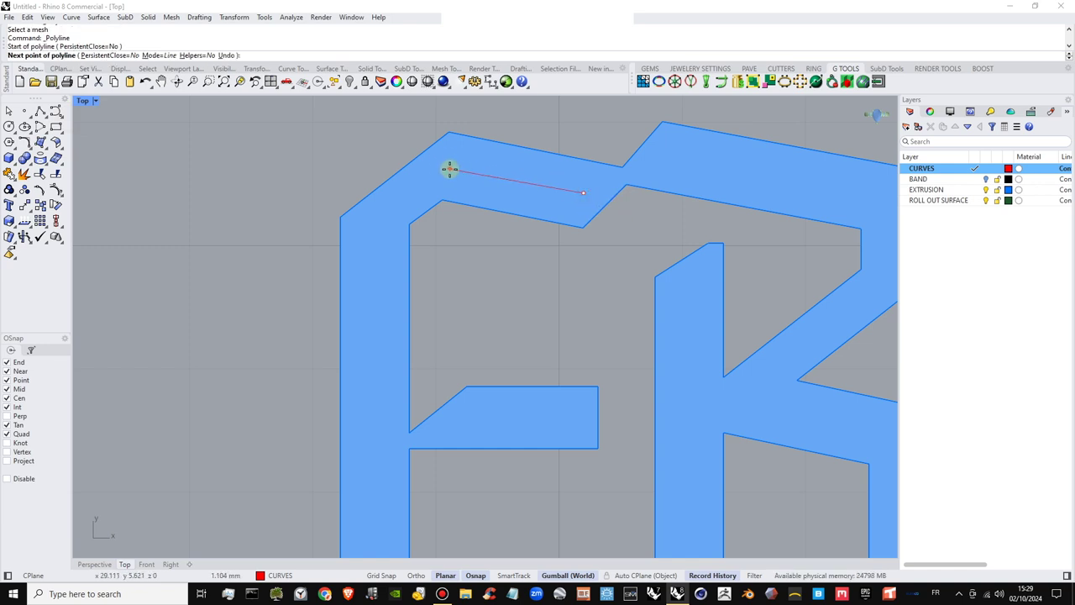
left_click(444, 169)
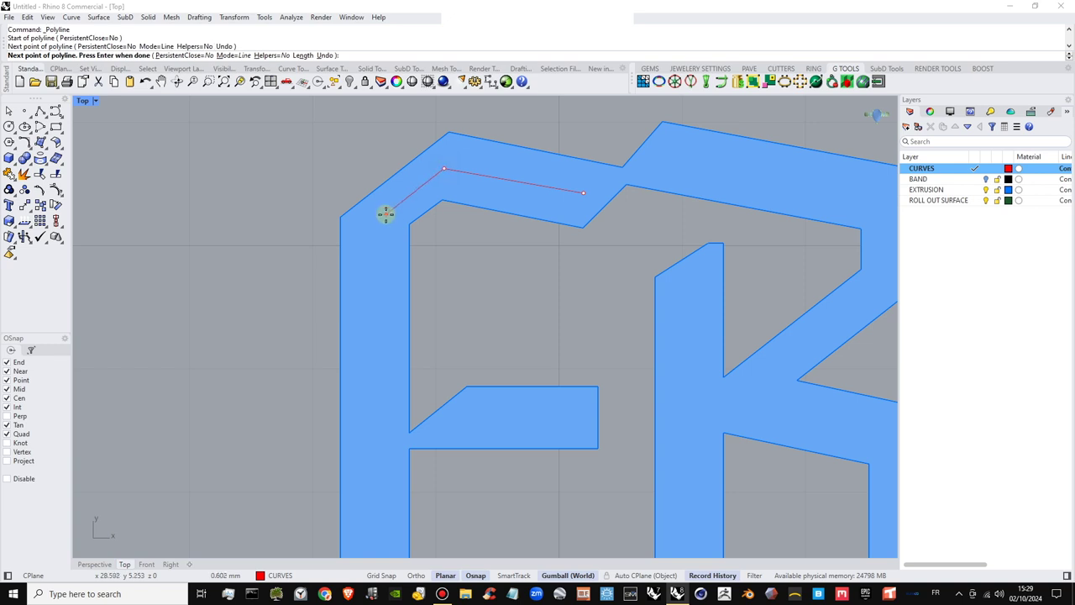
left_click(377, 220)
Continue the polyline straight down the middle of the E's stem, using Ortho, and about 1.6 mm along its lower arm
scroll(392, 227, "down", 5)
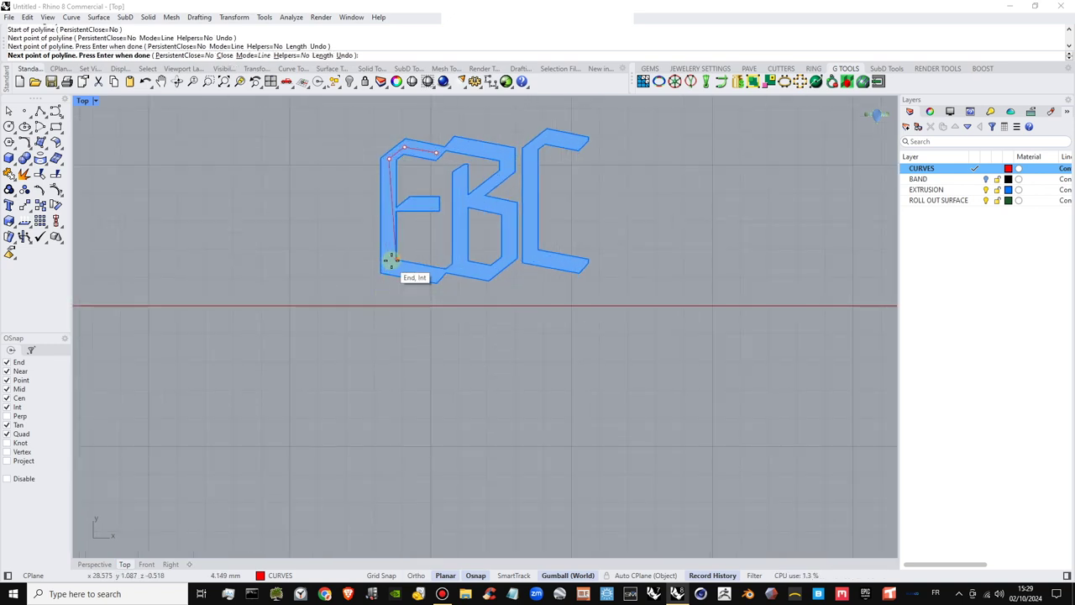
scroll(391, 261, "up", 4)
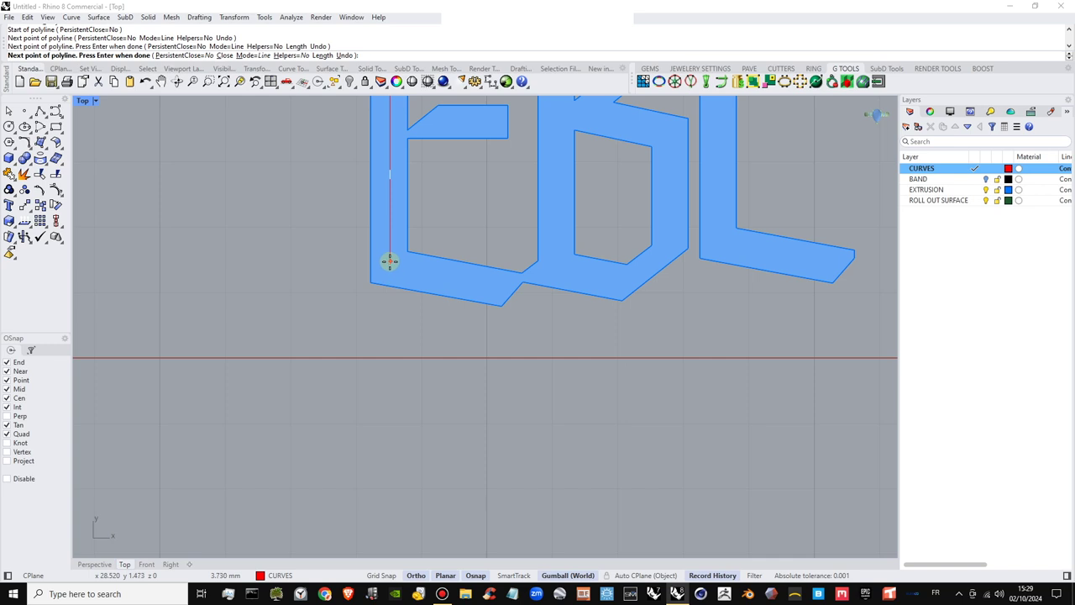
left_click(388, 266)
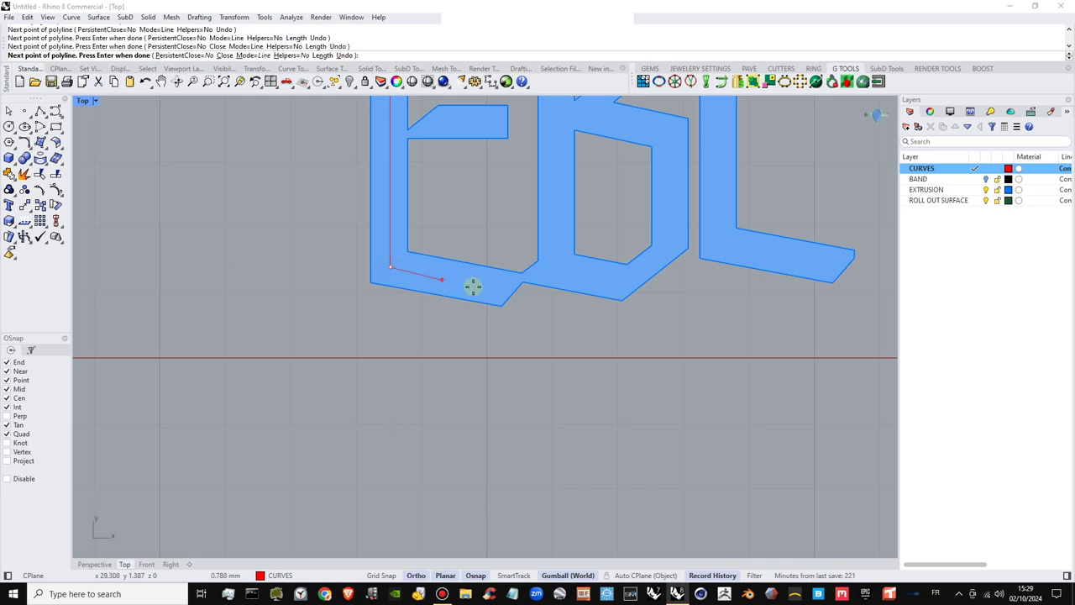
scroll(495, 289, "up", 2)
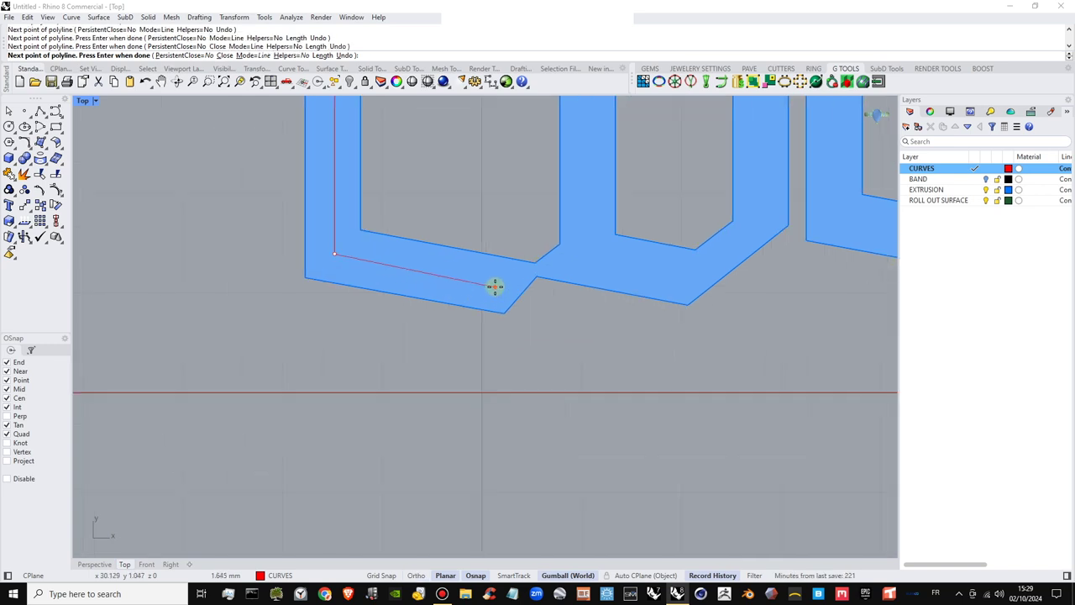
left_click(495, 282)
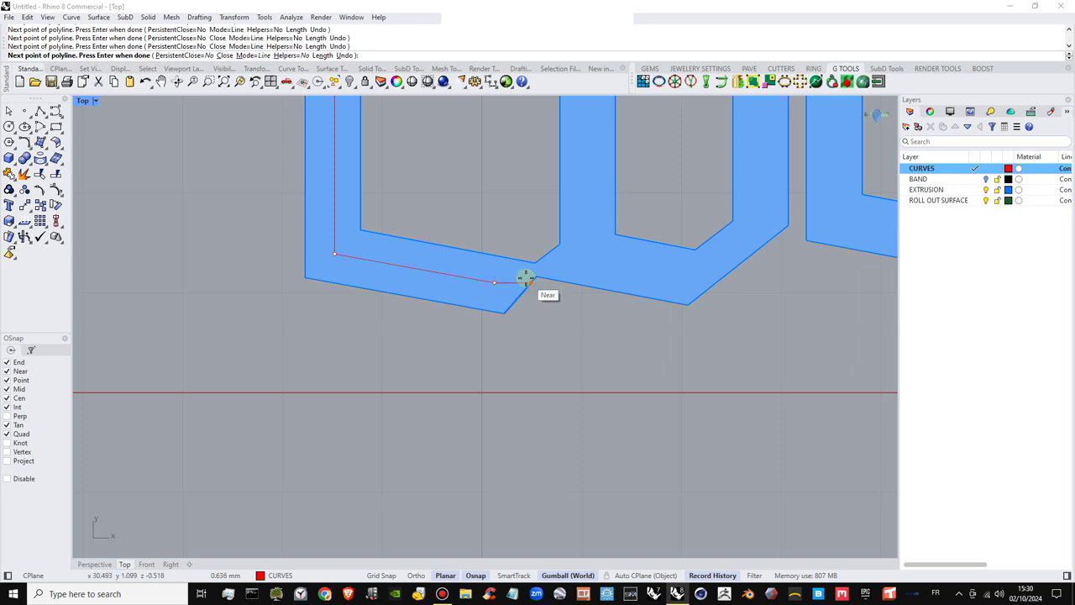
Continue the polyline through the narrow E-B junction, along the middle of the B's base and up its angled lower corner
scroll(529, 272, "up", 3)
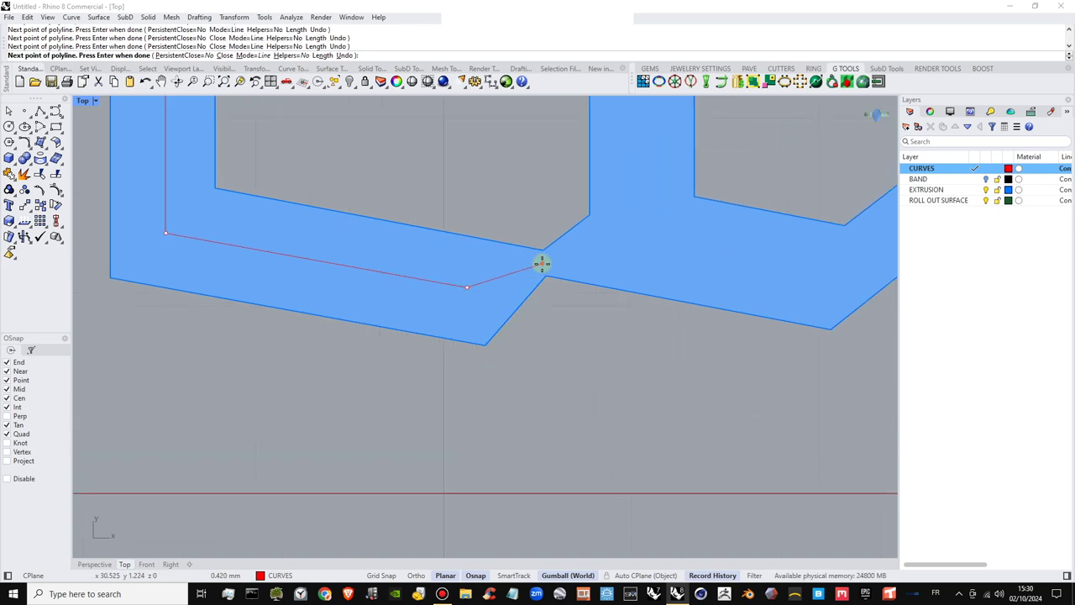
left_click(544, 264)
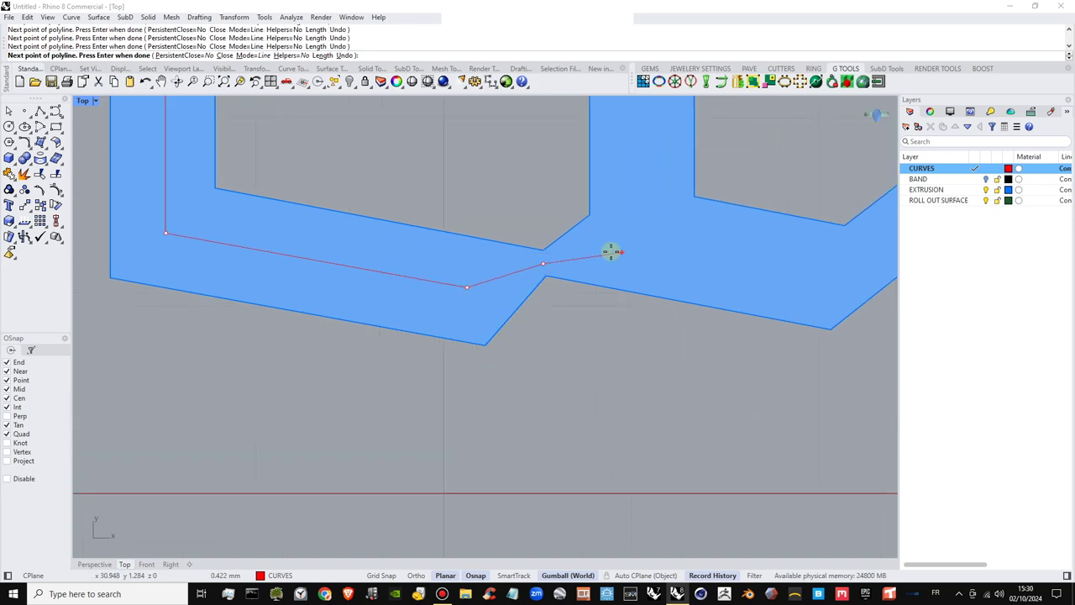
scroll(609, 256, "down", 3)
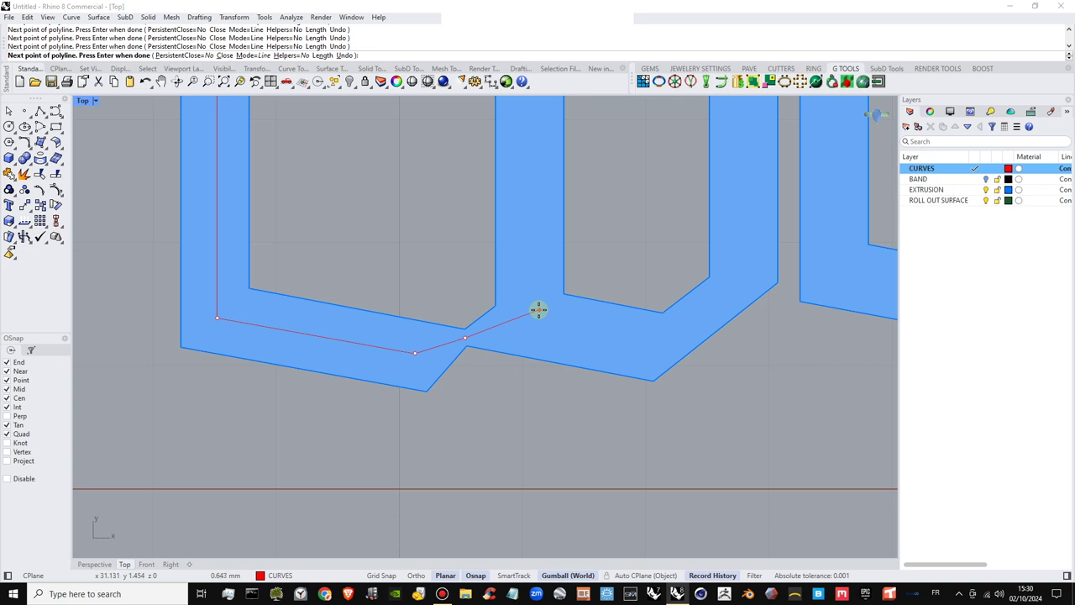
left_click(516, 324)
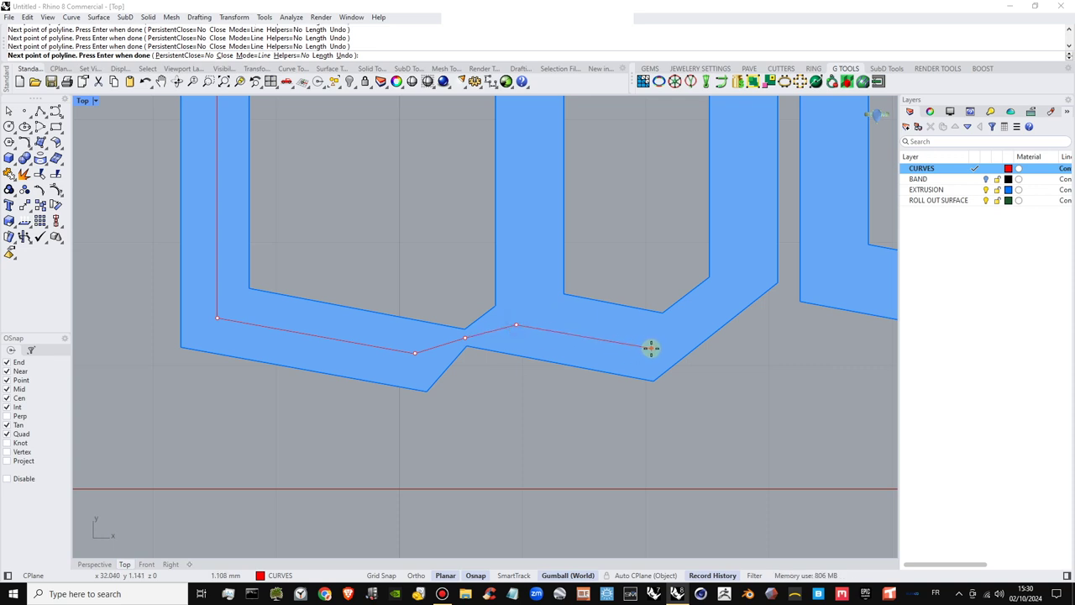
right_click_drag(650, 341, 598, 393)
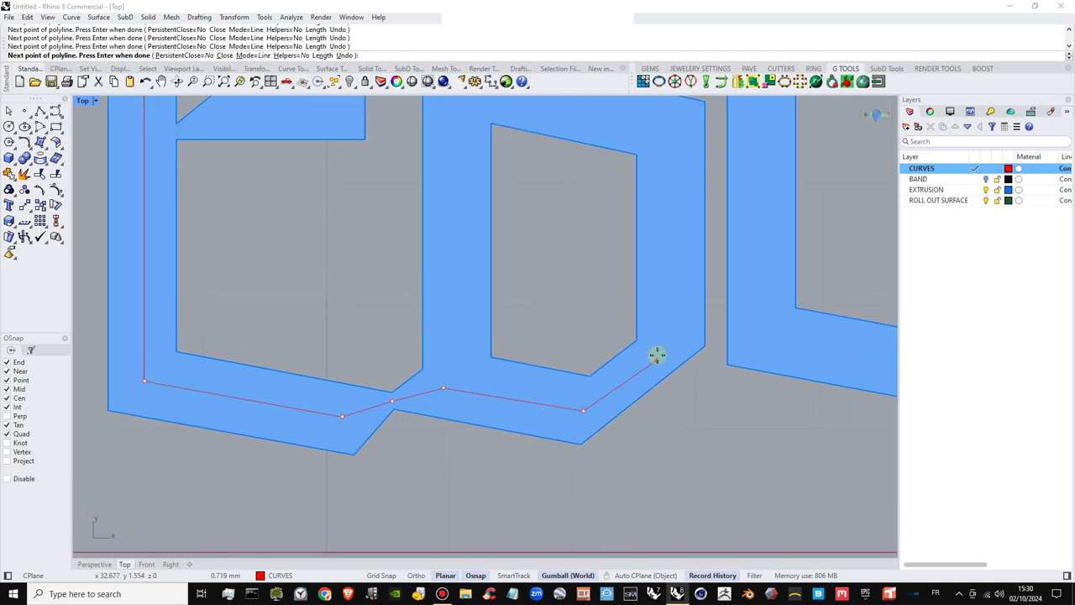
left_click(666, 341)
Continue the polyline about 1.7 mm straight up the B's lower right side, using Ortho, and along its middle arm to the stem's edge
right_click_drag(667, 237, 675, 344)
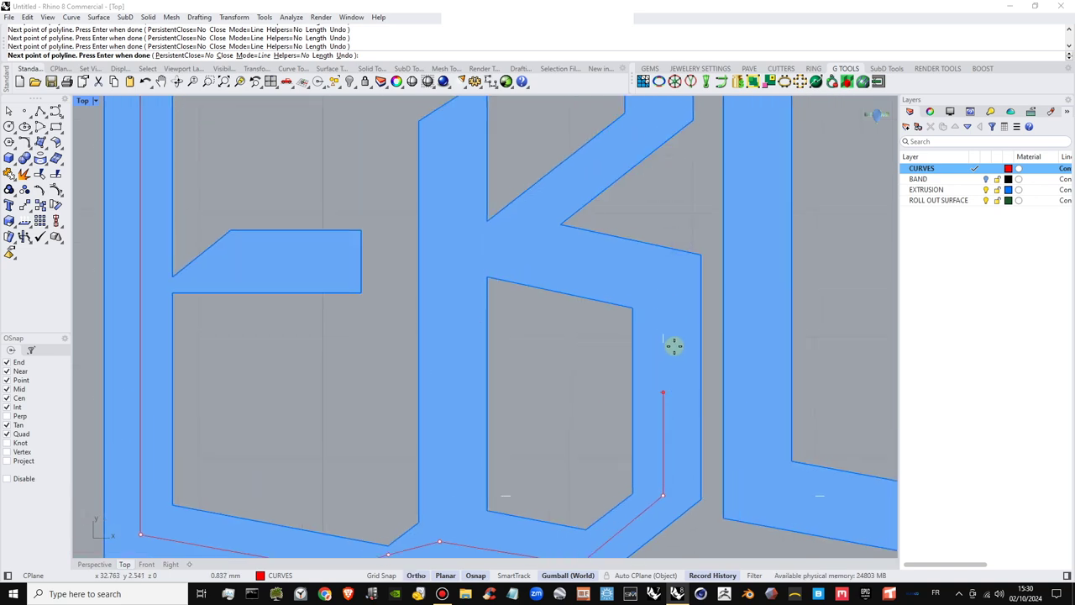
key("F8")
key("F8")
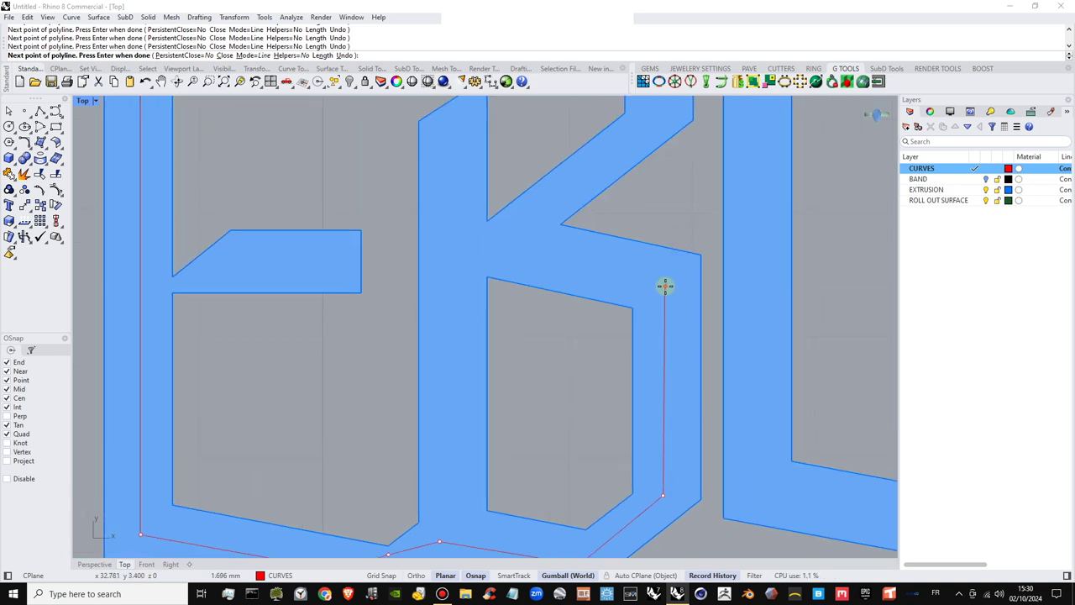
key("F8")
left_click(663, 285)
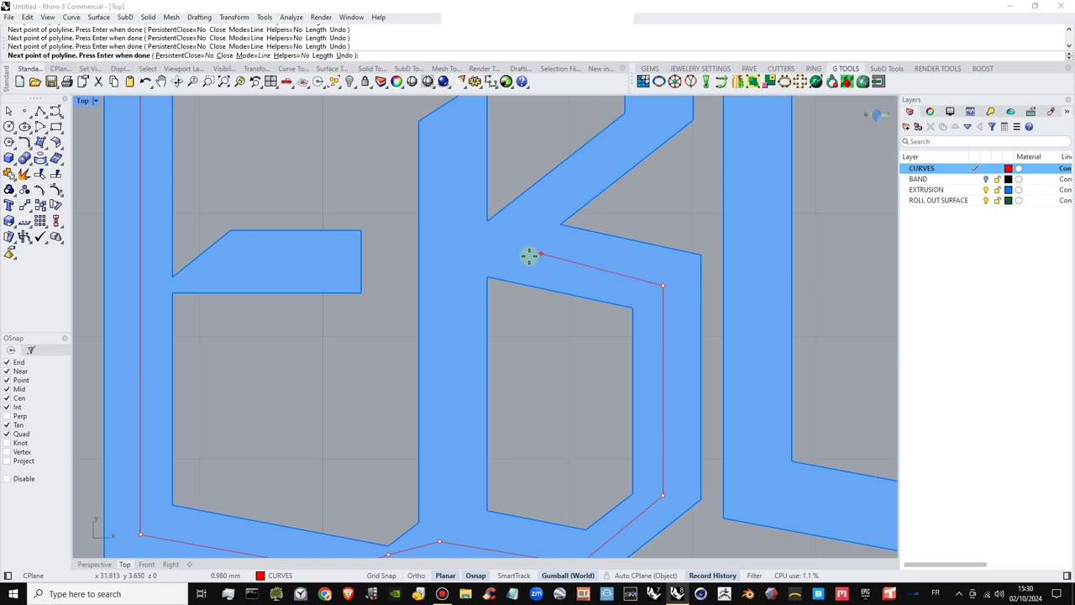
key("F8")
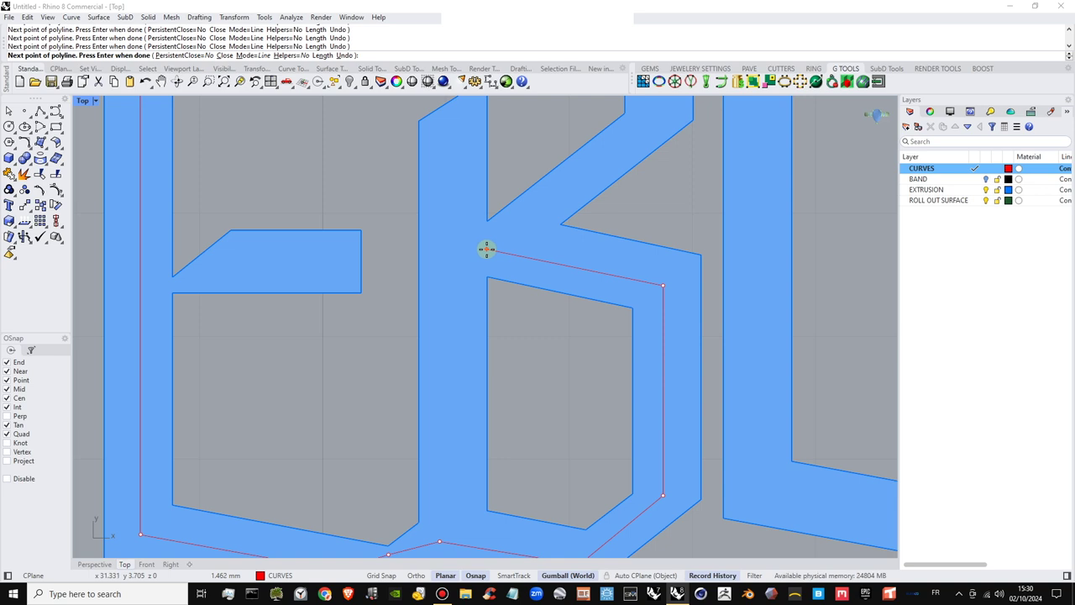
Continue the polyline along the middle of the B's diagonal arm and, using Ortho, straight up its short upper right side
scroll(498, 248, "down", 5)
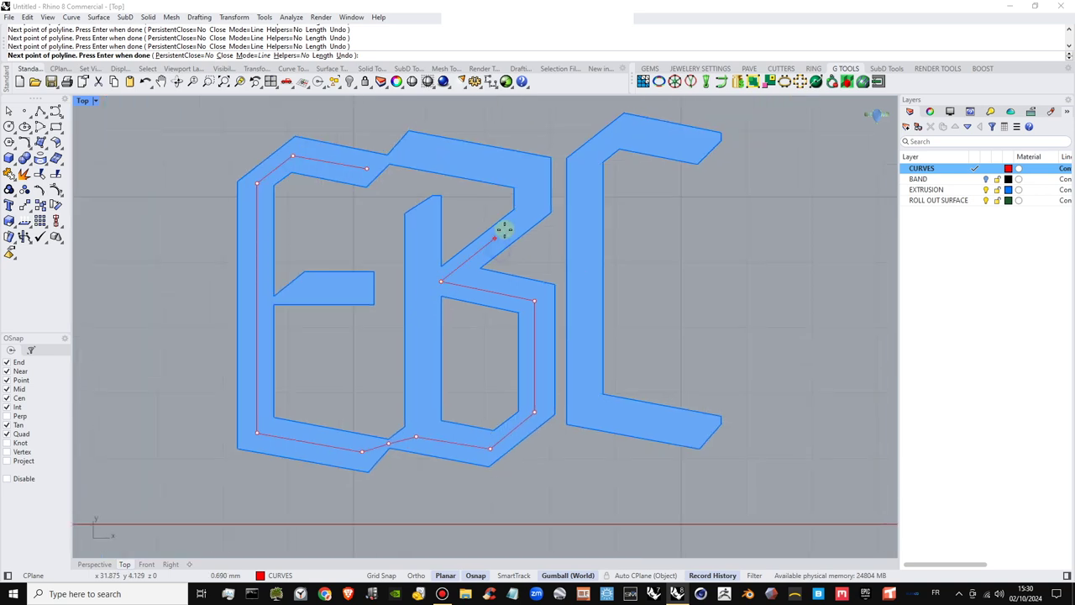
scroll(528, 213, "up", 5)
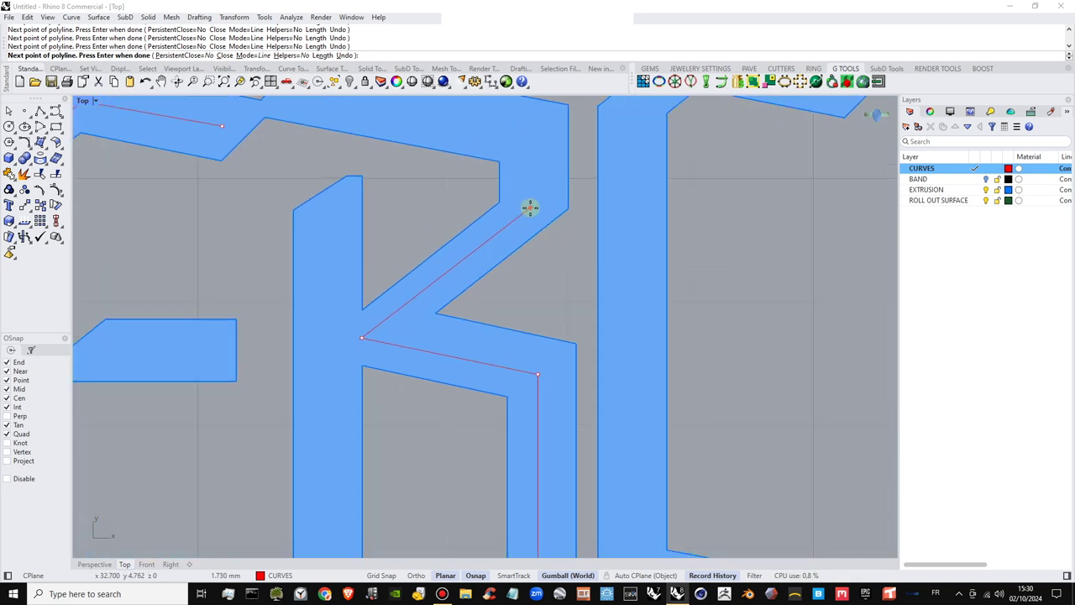
left_click(530, 207)
key("shift")
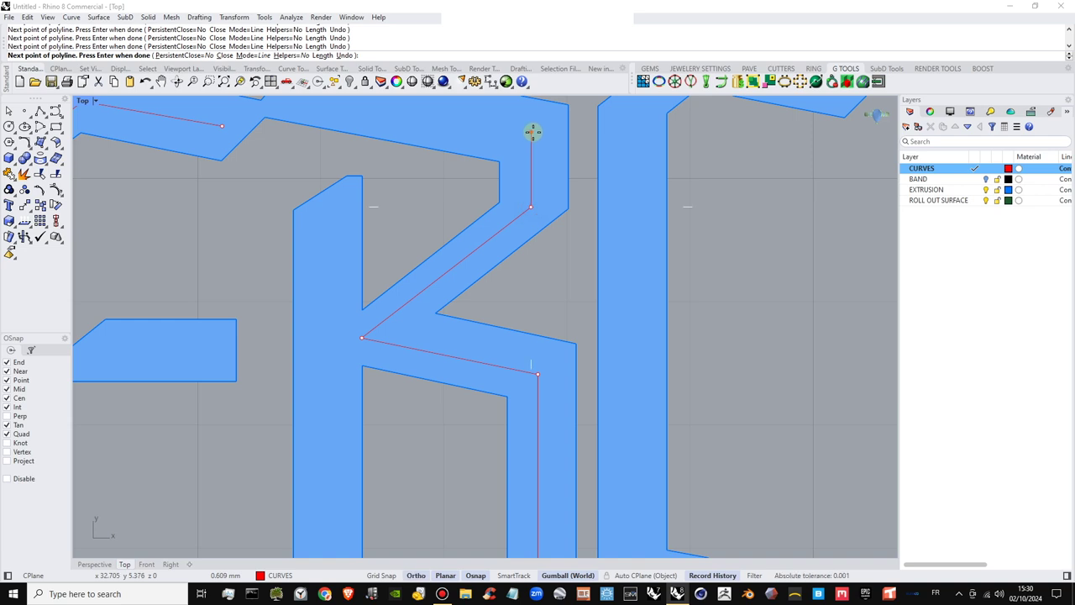
right_click_drag(476, 153, 589, 235)
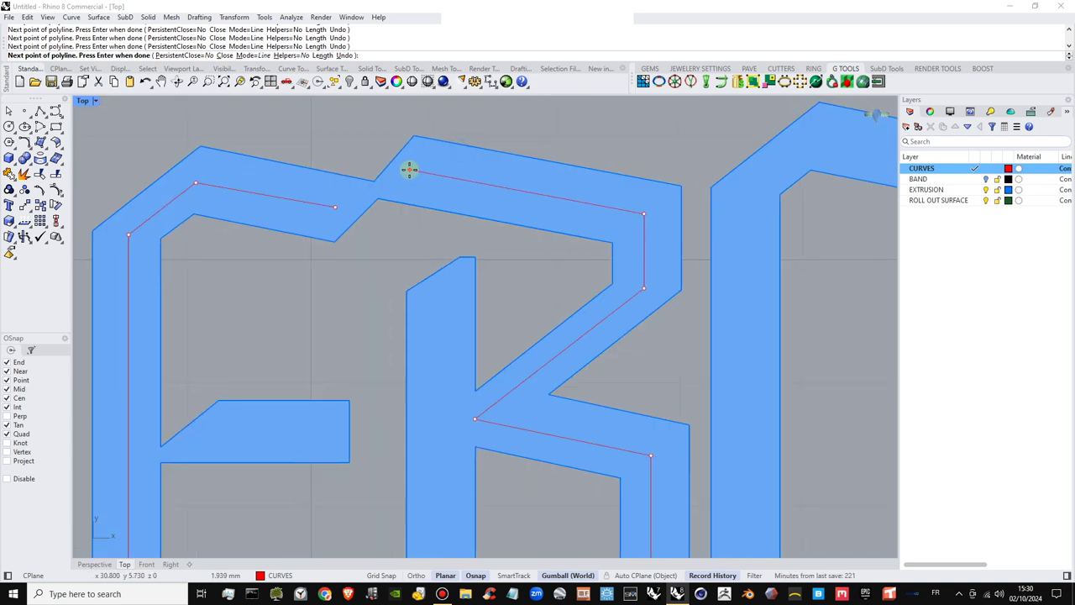
Continue the polyline along the B's top arm and through the narrow B-E junction, closing it at its start point on the E's upper arm
left_click(409, 171)
scroll(375, 193, "up", 3)
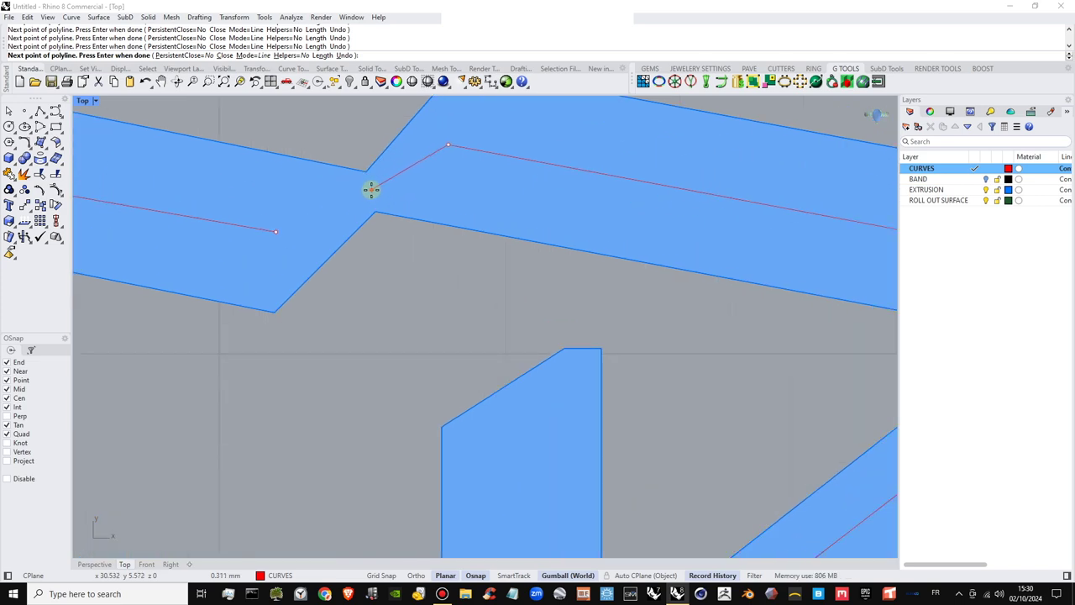
left_click(277, 232)
scroll(283, 233, "down", 6)
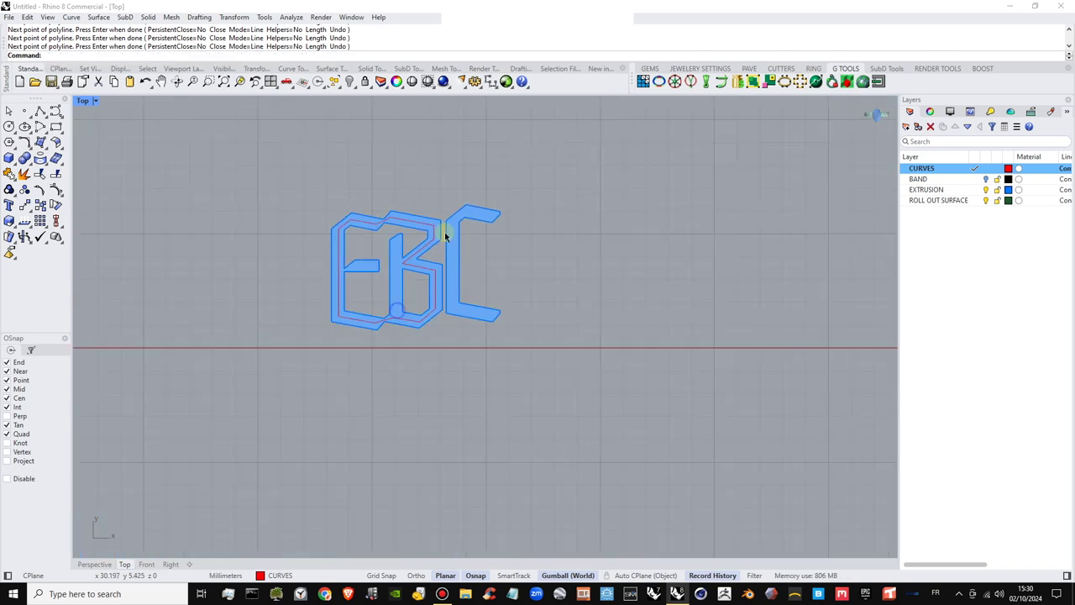
scroll(424, 242, "down", 3)
Draw a vertical centreline polyline about 3.1 mm long down the middle of the B's stem, using Ortho
scroll(437, 214, "up", 12)
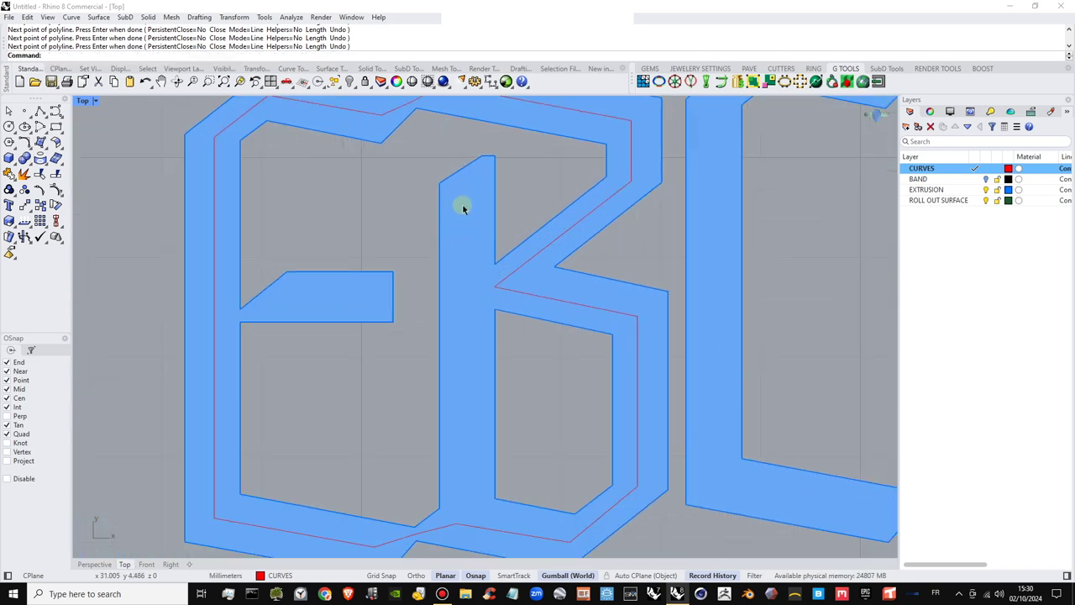
key("Return")
left_click(467, 198)
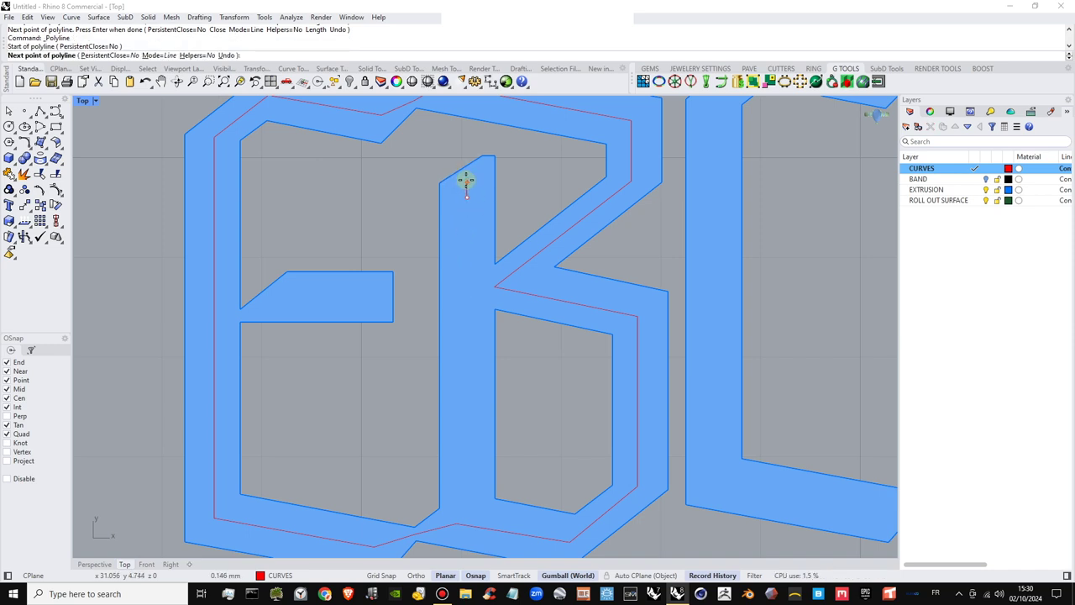
right_click_drag(471, 378, 462, 328)
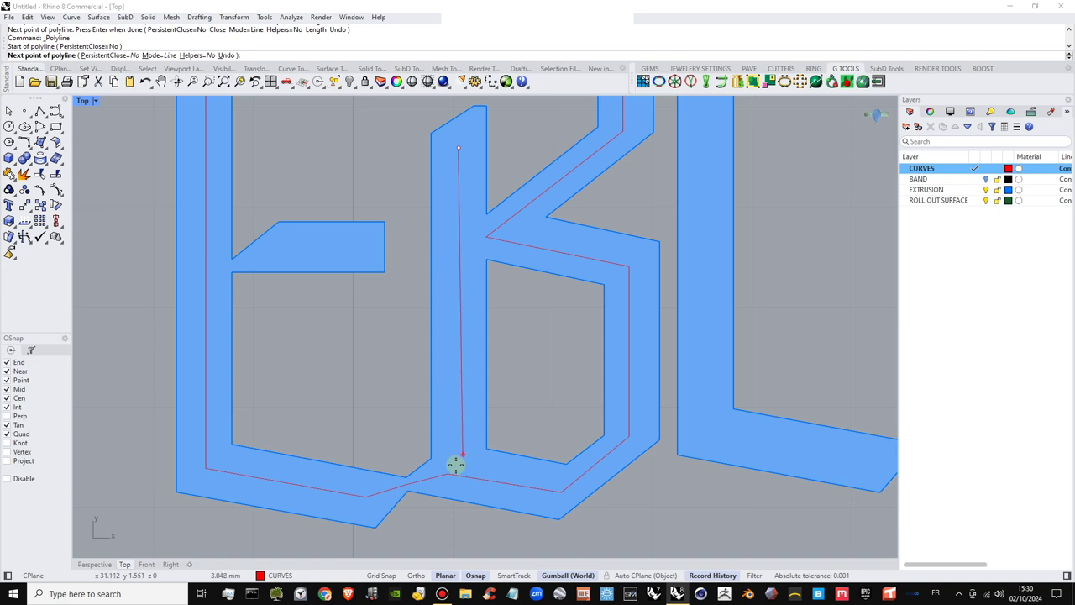
key("F8")
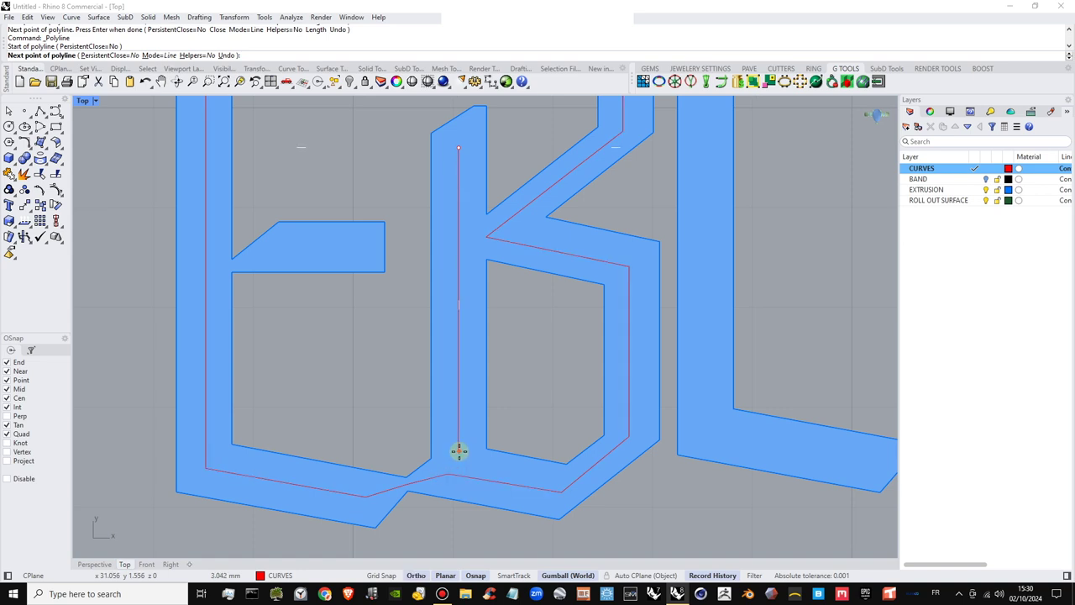
left_click(457, 461, "shift")
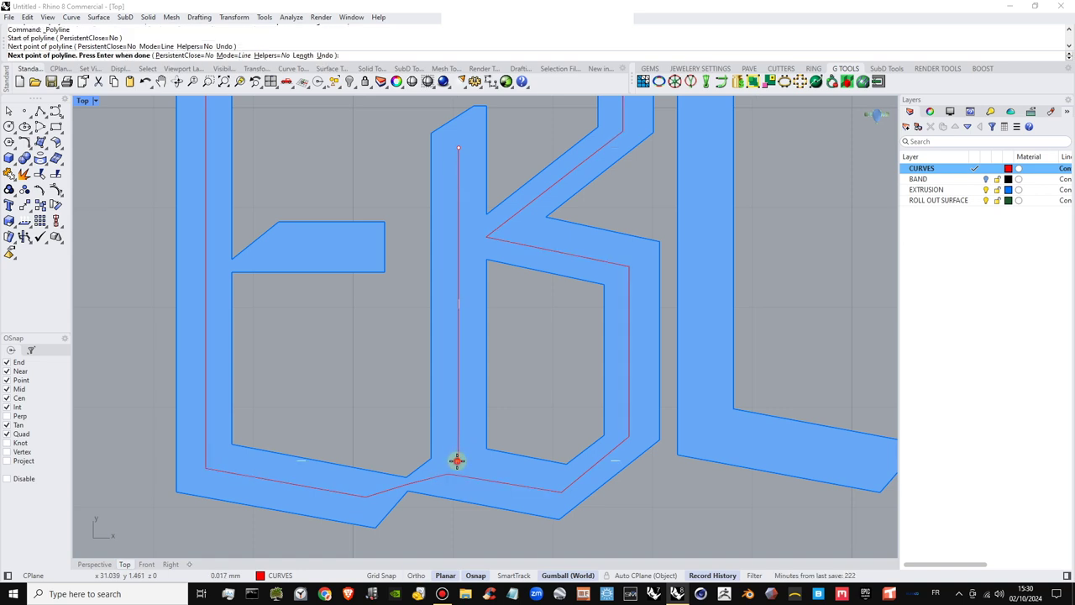
right_click(459, 462)
right_click_drag(457, 141, 466, 146)
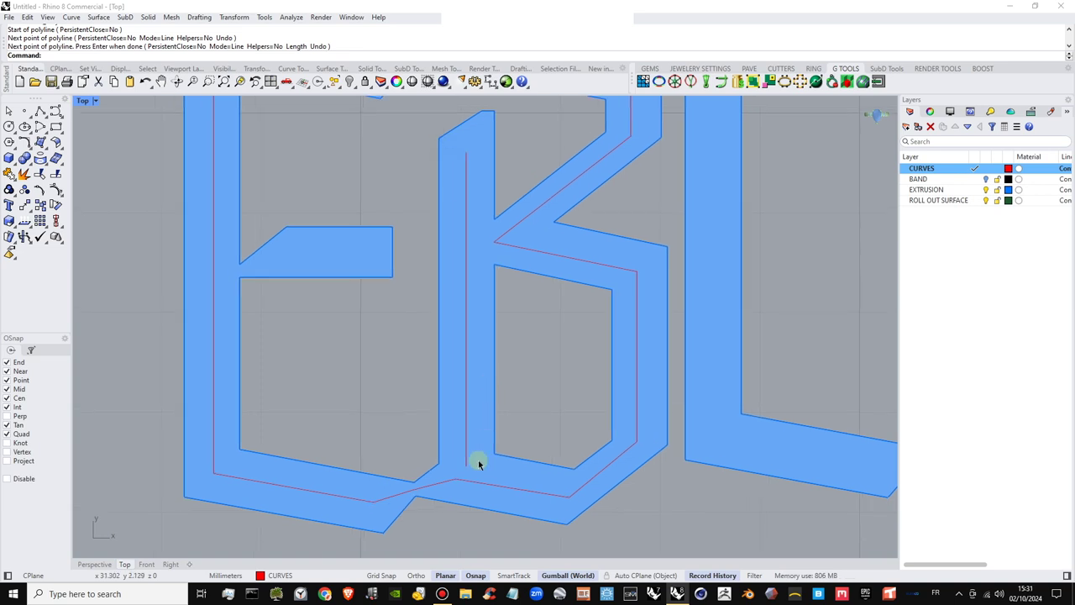
Snap the closed polyline's vertex at the foot of the B's stem onto the lower end of the stem centreline
left_click(455, 478)
scroll(454, 478, "up", 6)
left_click(455, 477)
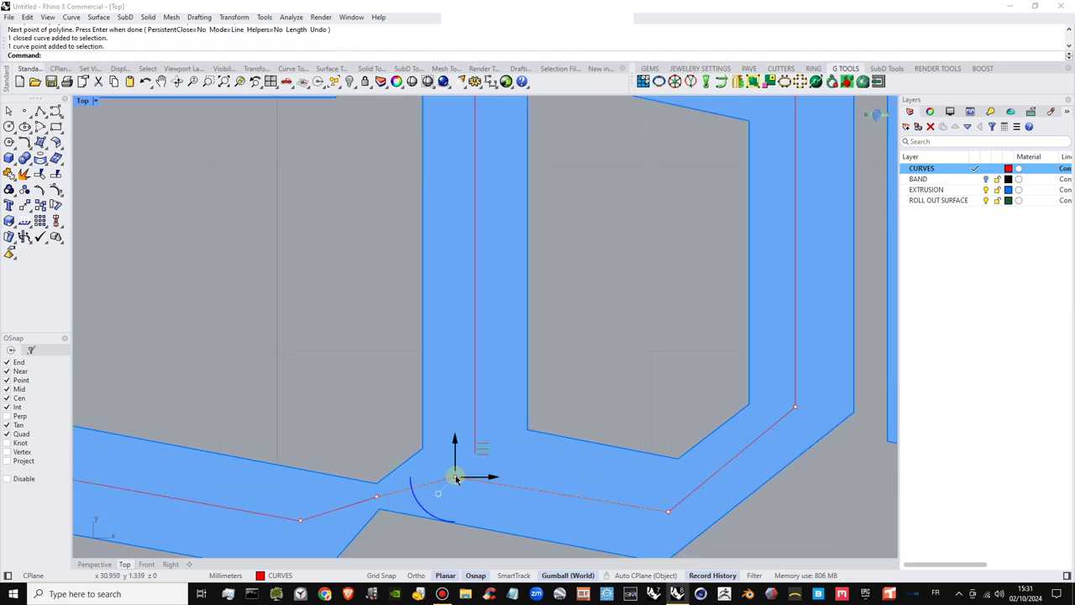
left_click_drag(455, 477, 474, 452)
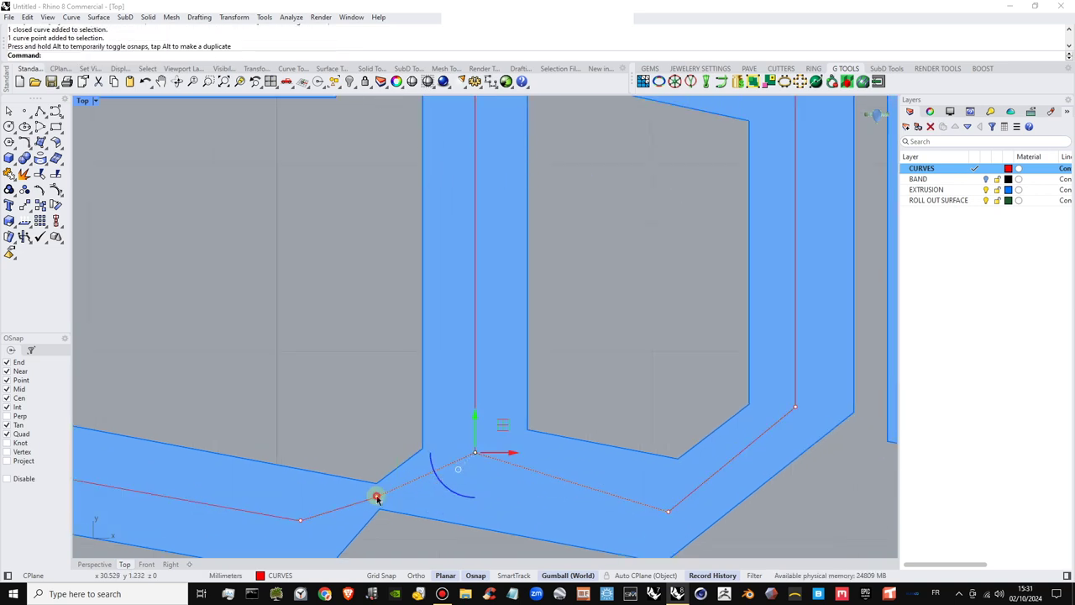
left_click(377, 498, "ctrl+shift")
scroll(463, 409, "down", 6)
scroll(475, 454, "up", 4)
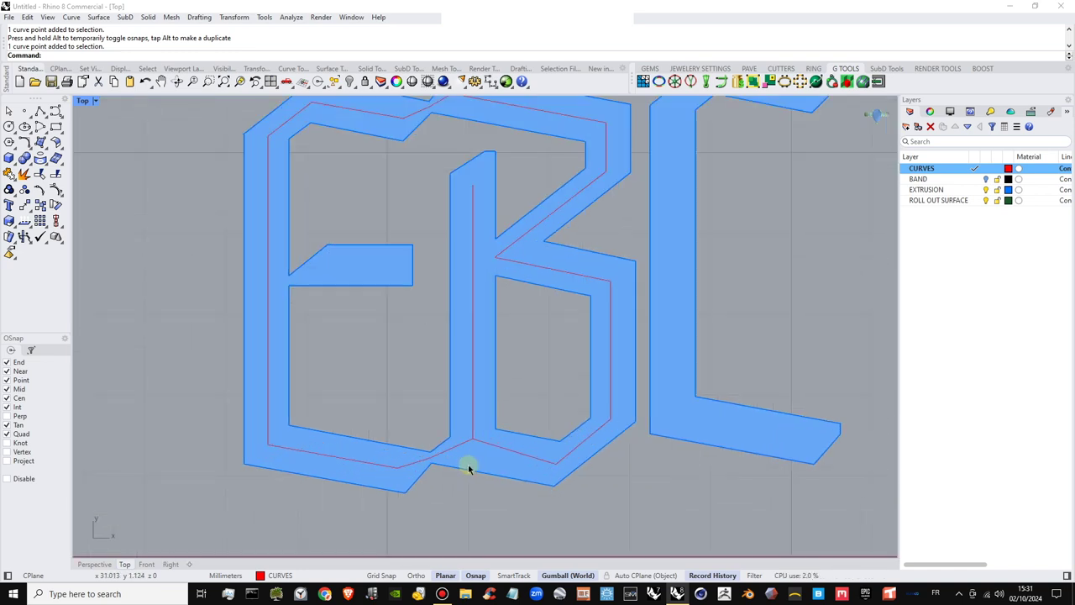
Move the coincident points of the stem centreline and closed polyline at the B's foot down about 0.1 mm
scroll(469, 468, "up", 3)
left_click(476, 420)
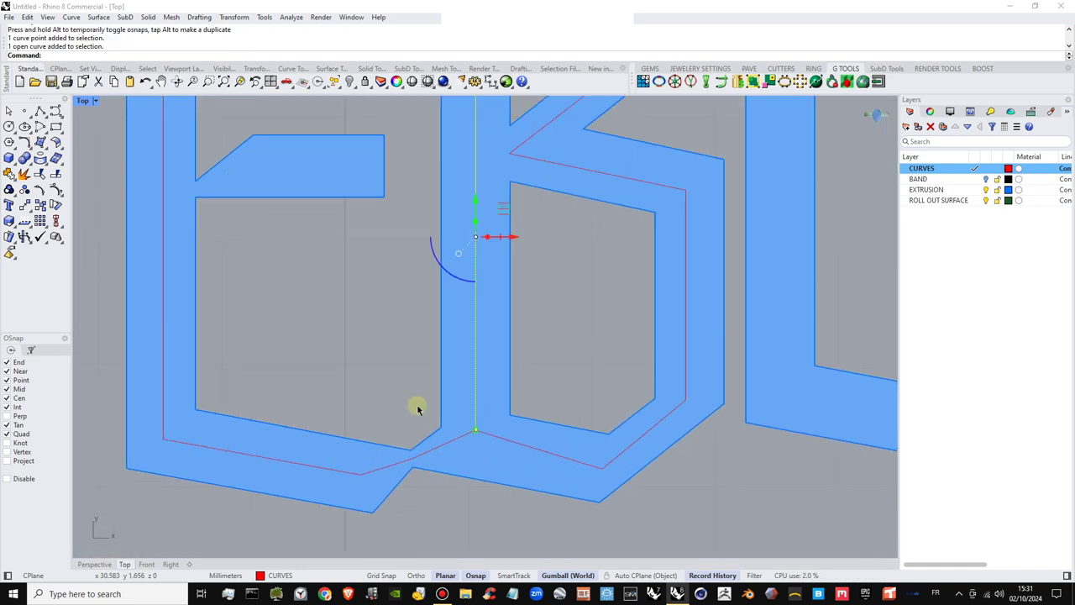
left_click(496, 439)
left_click_drag(413, 404, 494, 441)
left_click_drag(476, 397, 477, 410)
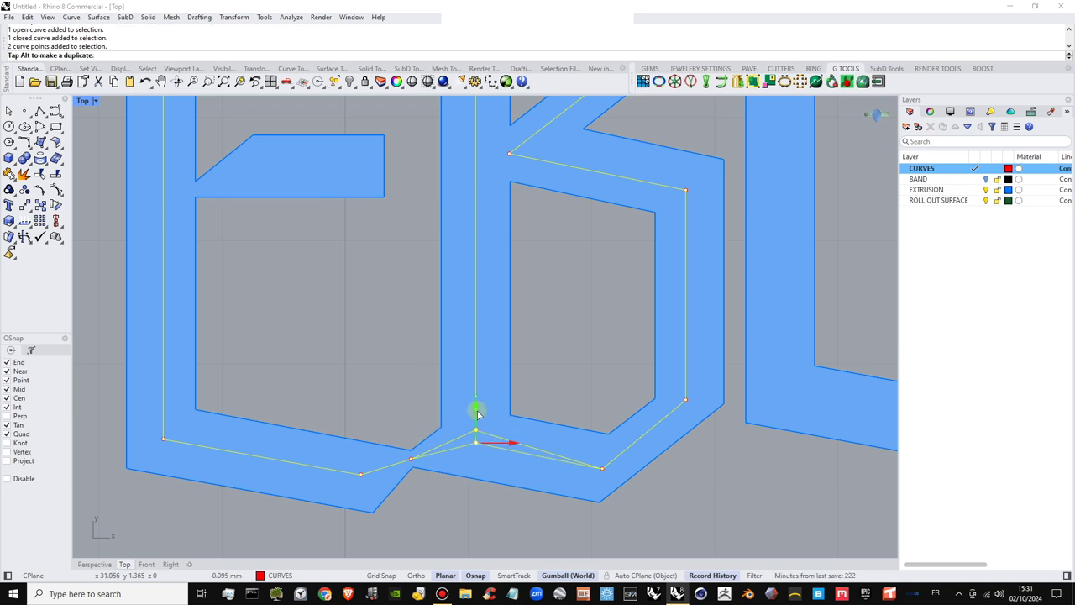
key("Escape")
scroll(491, 473, "down", 5)
scroll(571, 485, "up", 3)
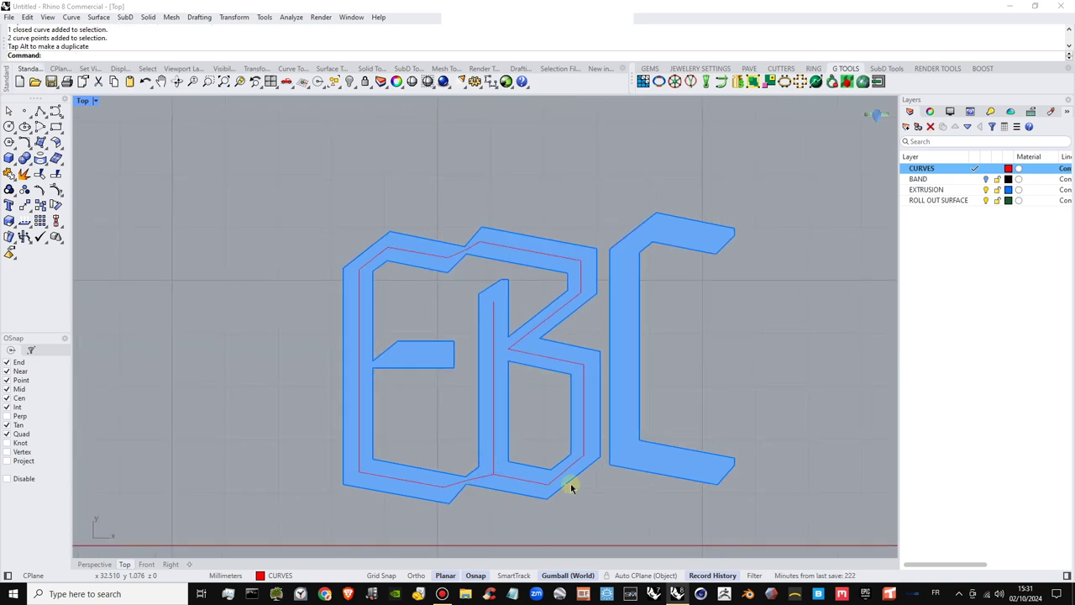
Shift the two vertices of the closed polyline's vertical segment on the B's lower right side slightly to the right to centre it
left_click(583, 341)
left_click(586, 337)
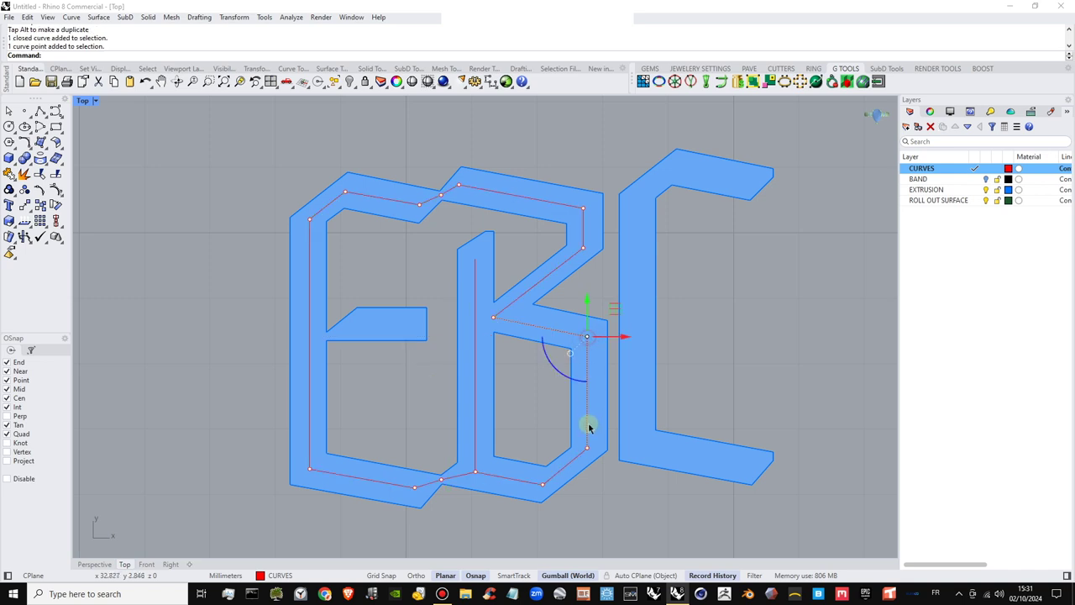
left_click(588, 451, "shift")
left_click_drag(620, 392, 621, 391)
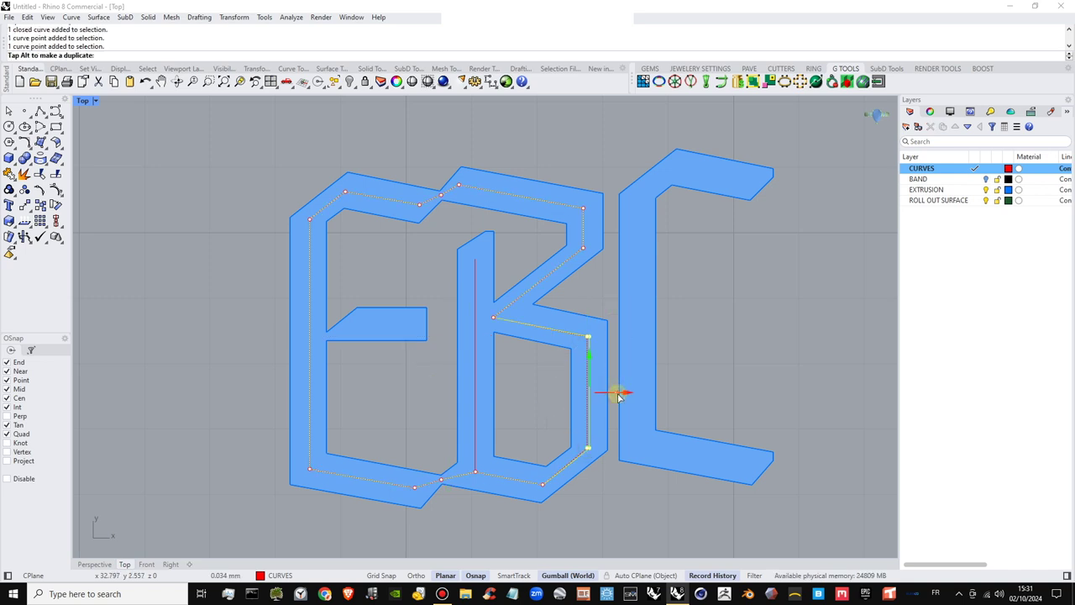
right_click_drag(549, 488, 558, 489)
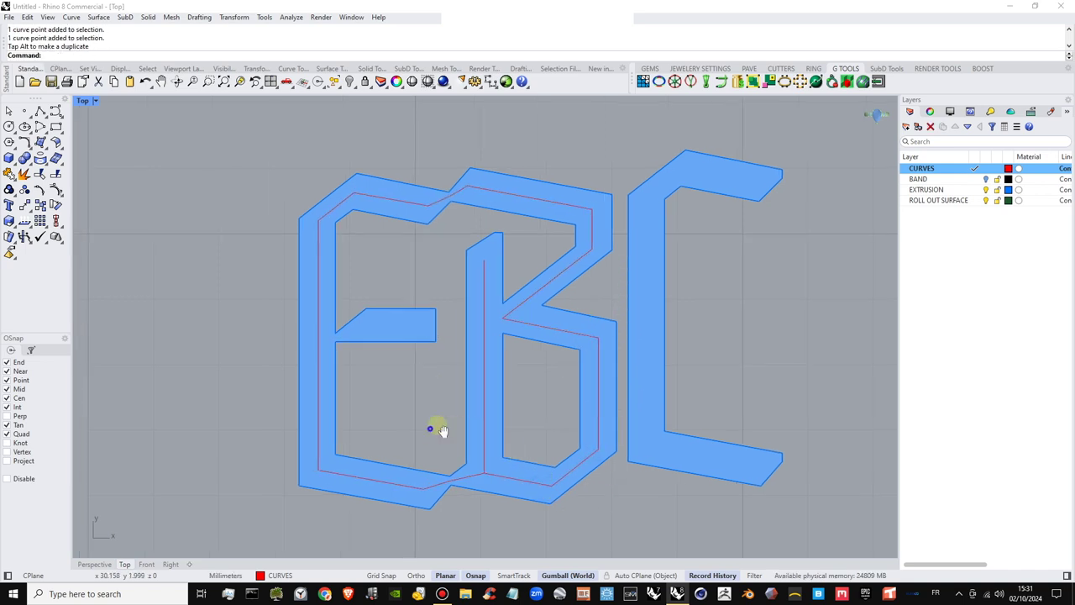
right_click_drag(442, 430, 465, 421)
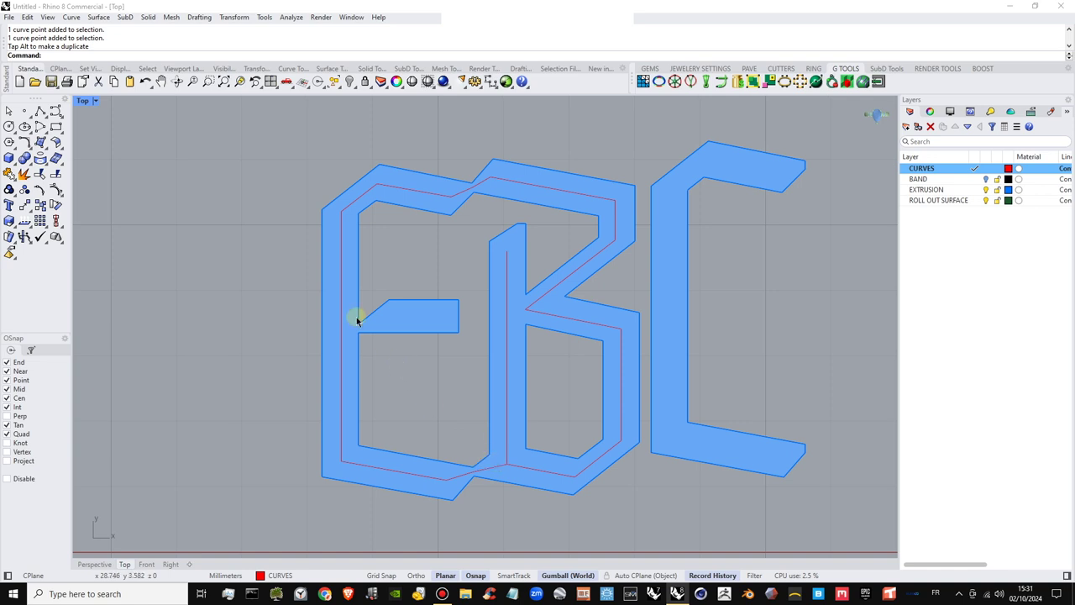
Draw a polyline from the E's stem centreline through the narrow neck into its middle arm, ending with a horizontal segment about 0.8 mm long
scroll(356, 319, "up", 6)
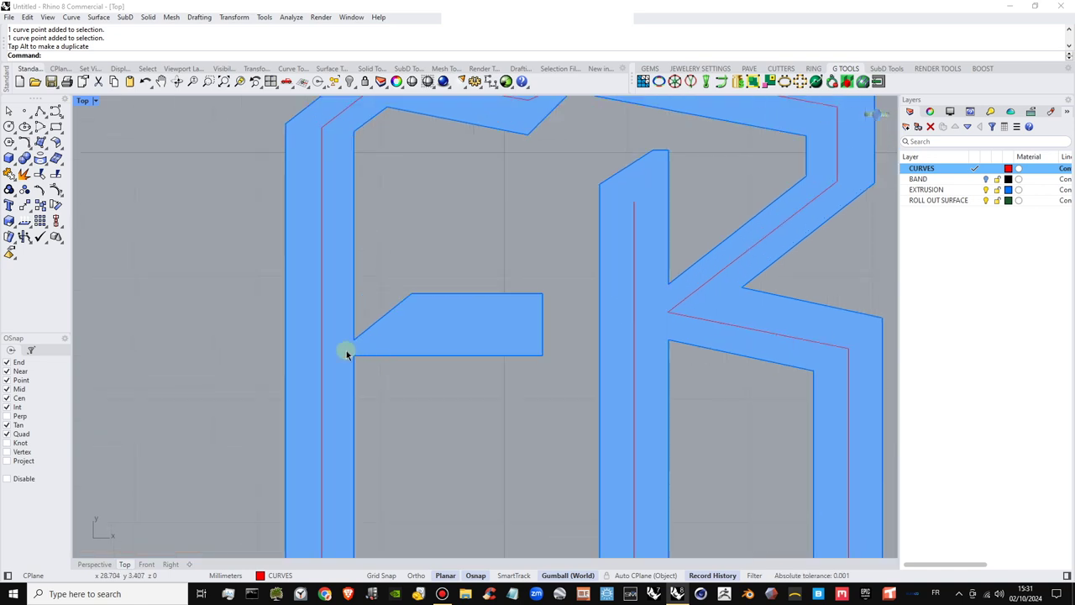
scroll(72, 108, "up", 2)
left_click(42, 113)
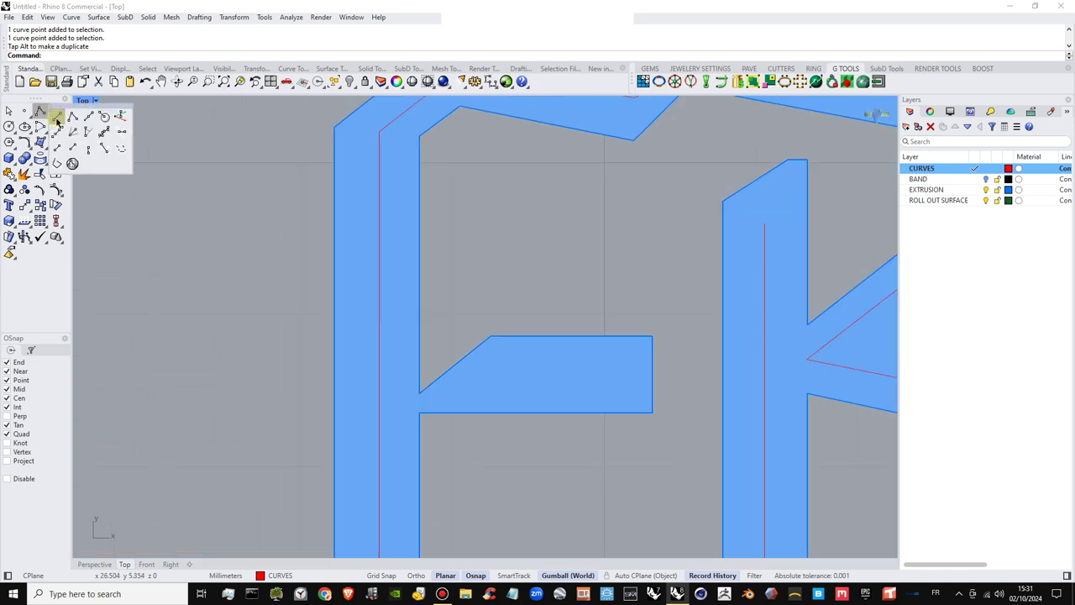
left_click(73, 117)
right_click_drag(370, 400, 330, 289)
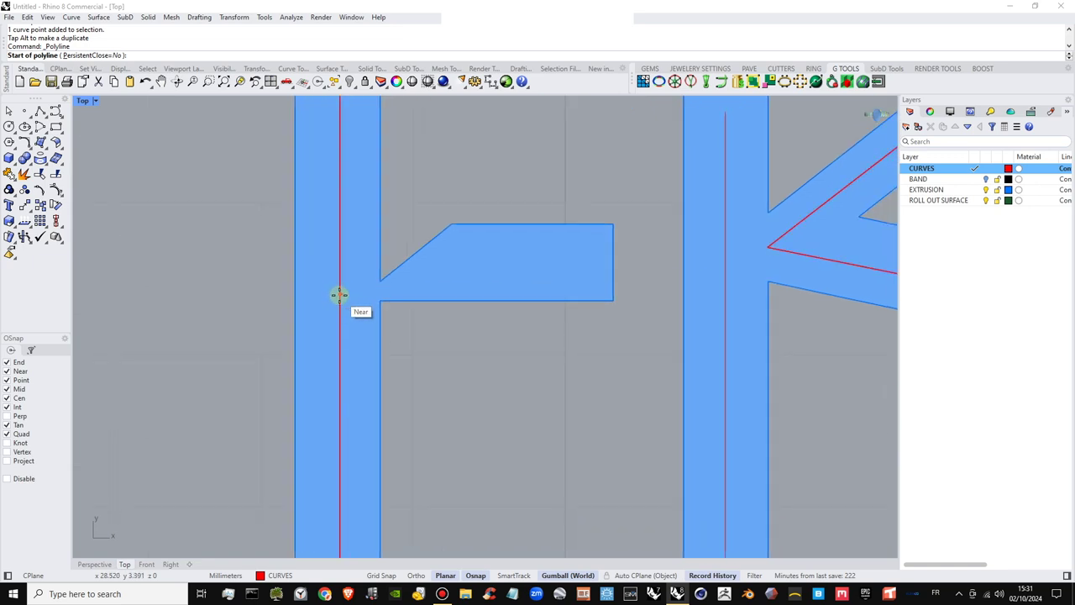
left_click(340, 295)
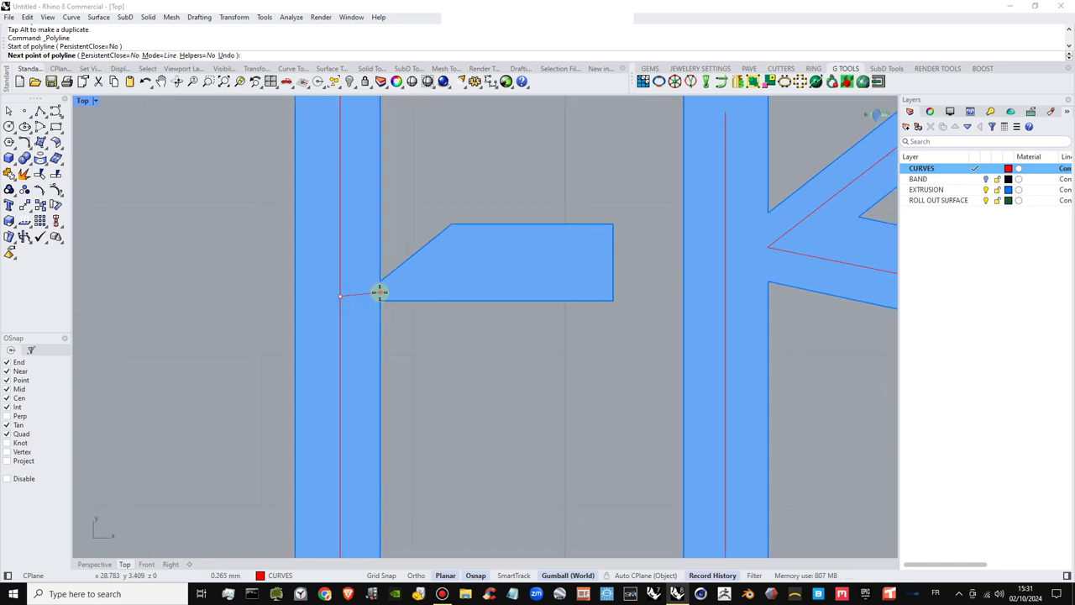
left_click(379, 291)
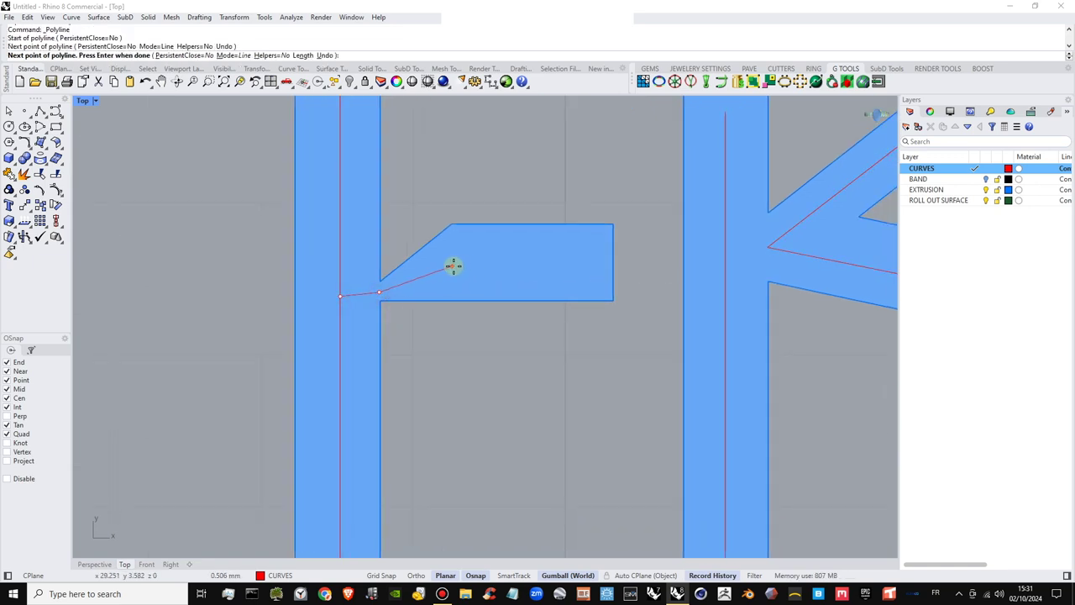
left_click(454, 265)
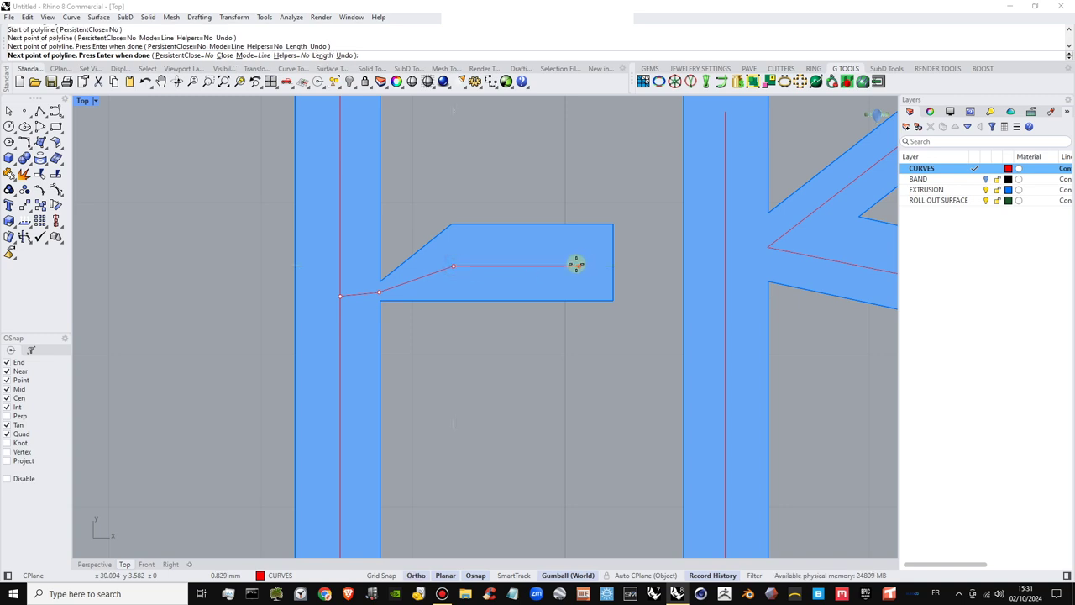
left_click(575, 266)
scroll(571, 289, "down", 5)
key("Return")
scroll(566, 297, "up", 3)
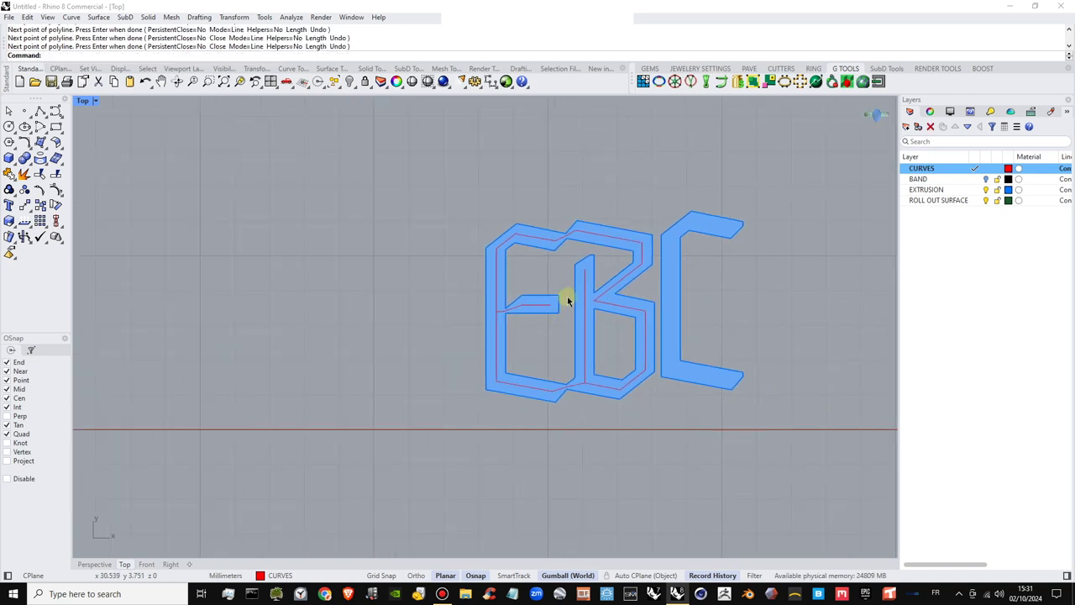
Draw a polyline from the left corner of the B stem's slanted tip through the stem centreline's upper end to the slant's upper corner
scroll(537, 299, "up", 2)
scroll(437, 329, "up", 1)
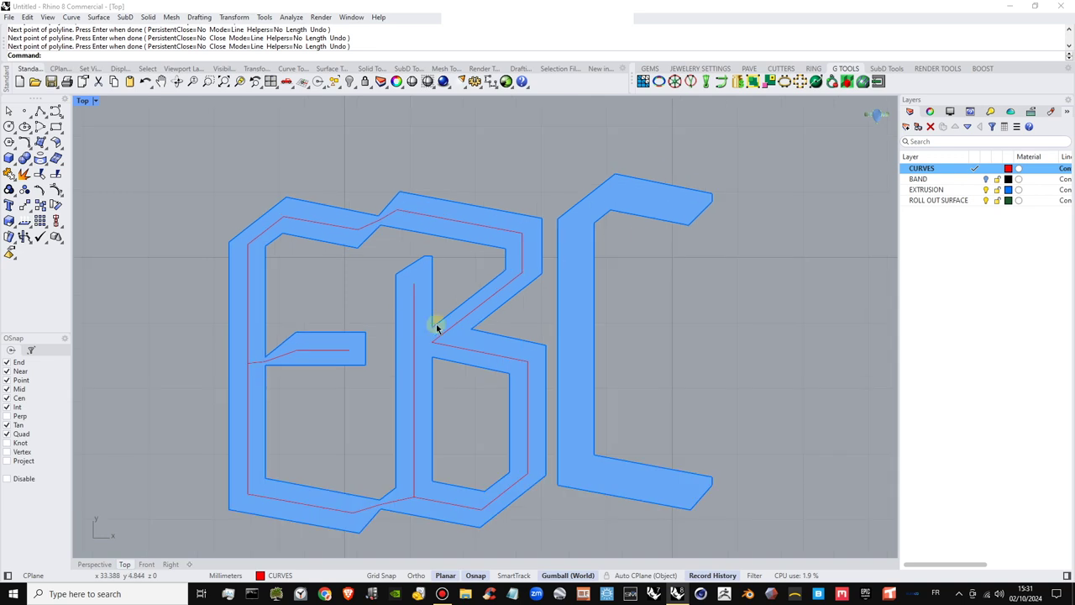
scroll(374, 280, "up", 2)
scroll(374, 279, "up", 2)
key("Return")
left_click(376, 270)
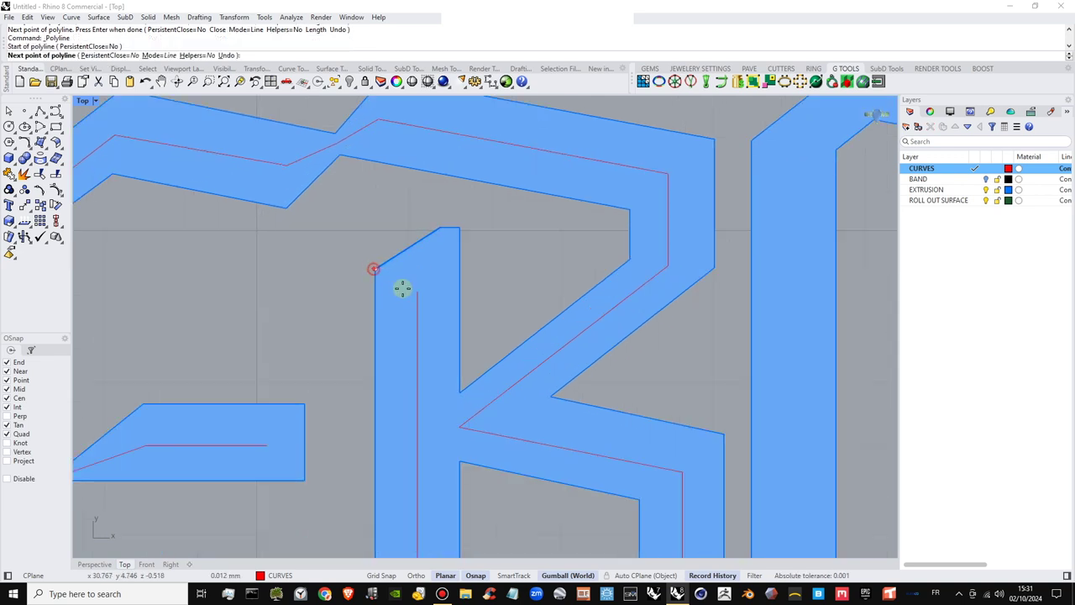
left_click(418, 291)
left_click(439, 227)
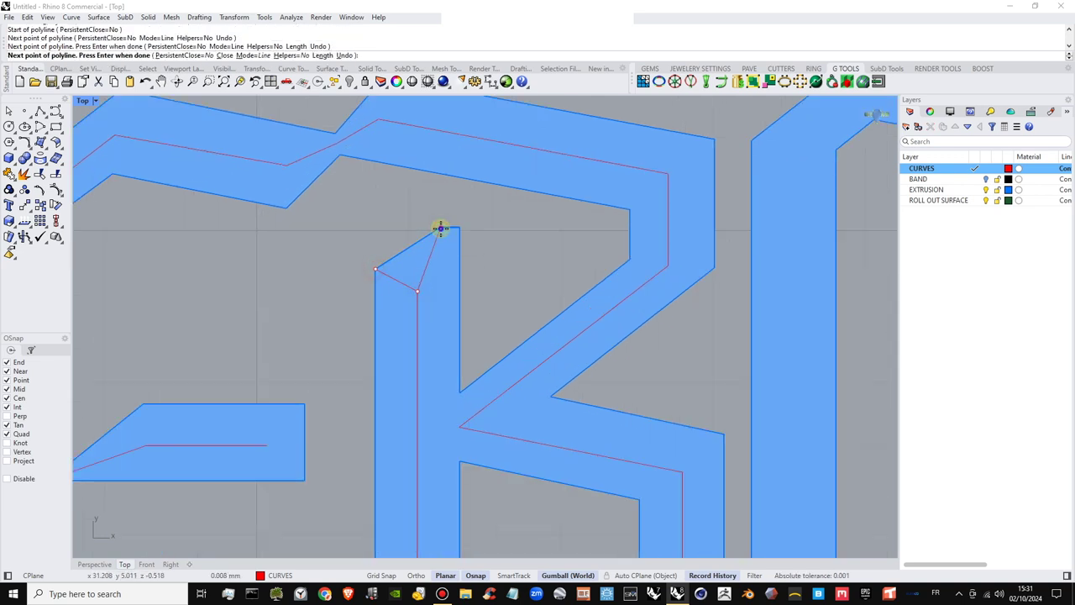
key("Return")
Connect the upper end of the B's stem centreline to the right corner of the stem's tip with a single polyline segment
key("Return")
left_click(418, 291)
left_click(460, 227)
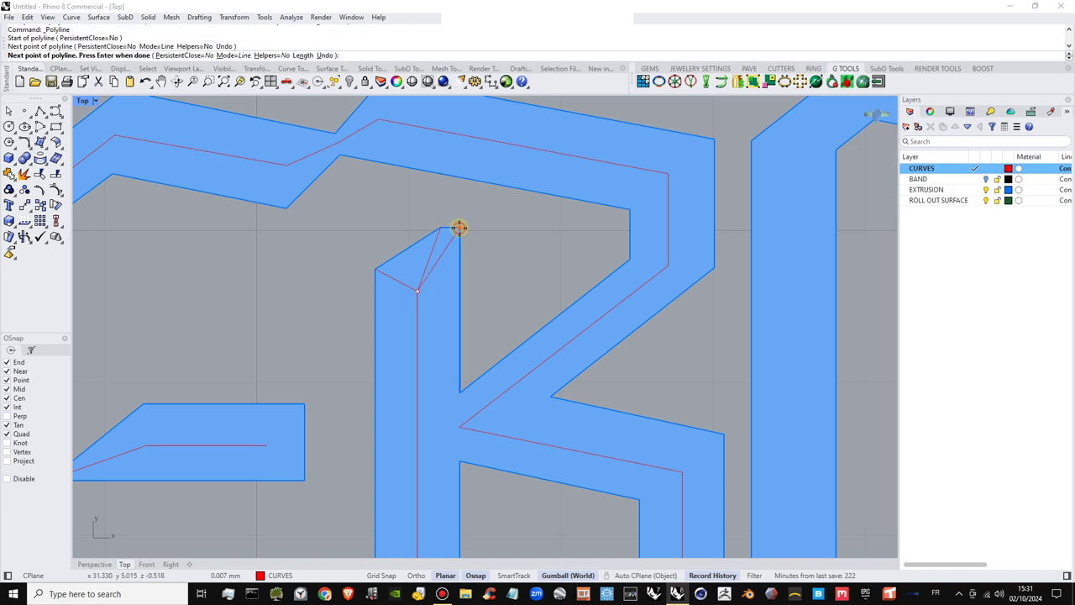
key("Return")
scroll(486, 277, "down", 6)
Start a polyline along the middle of the C's upper arm, about 1.1 mm to the bend, continuing diagonally to the stem's centre
scroll(535, 280, "up", 5)
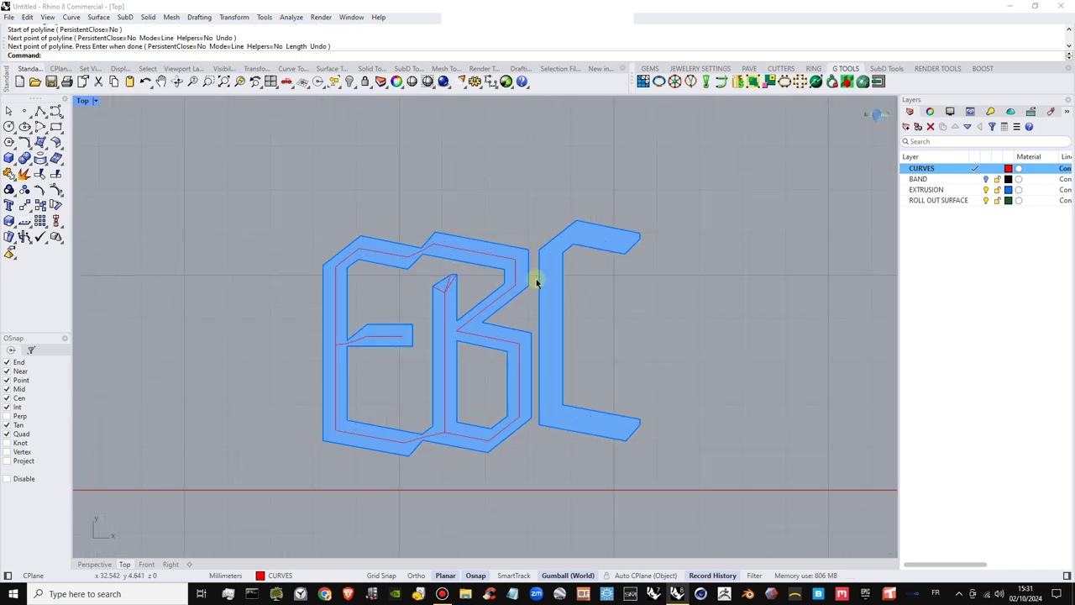
scroll(631, 240, "up", 4)
key("Return")
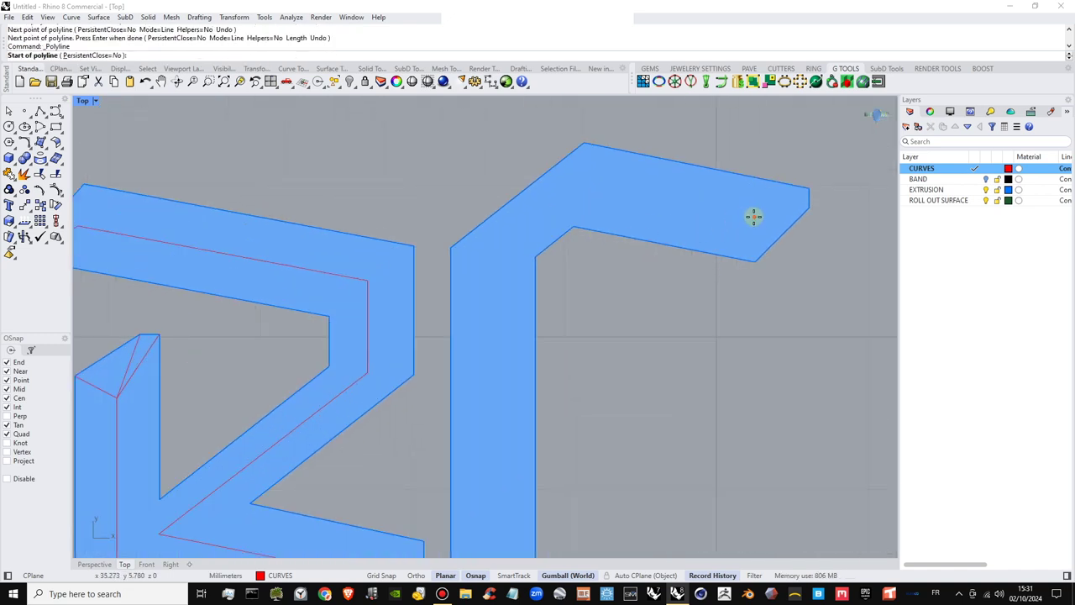
left_click(746, 217)
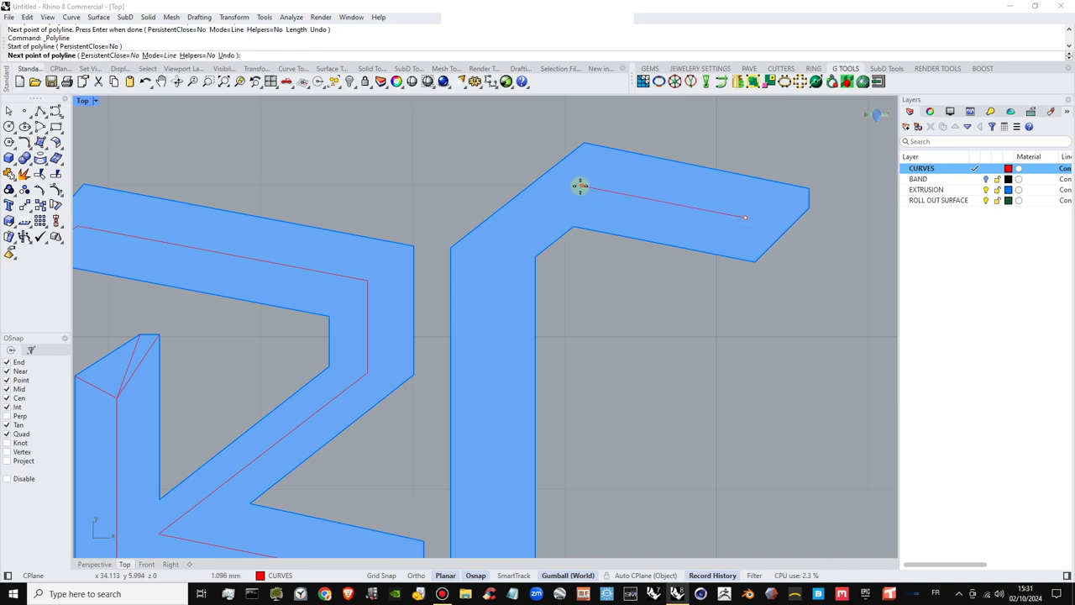
left_click(576, 185)
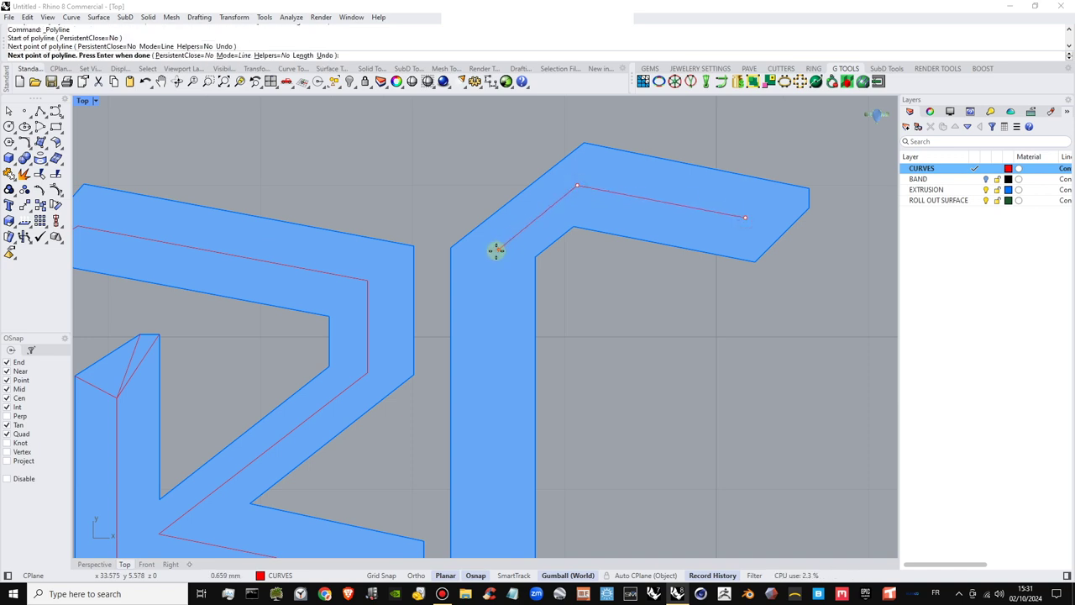
left_click(494, 254)
Finish the C's centreline with a vertical segment about 3.7 mm down the stem and one about 1.7 mm along the lower arm
scroll(492, 266, "down", 6)
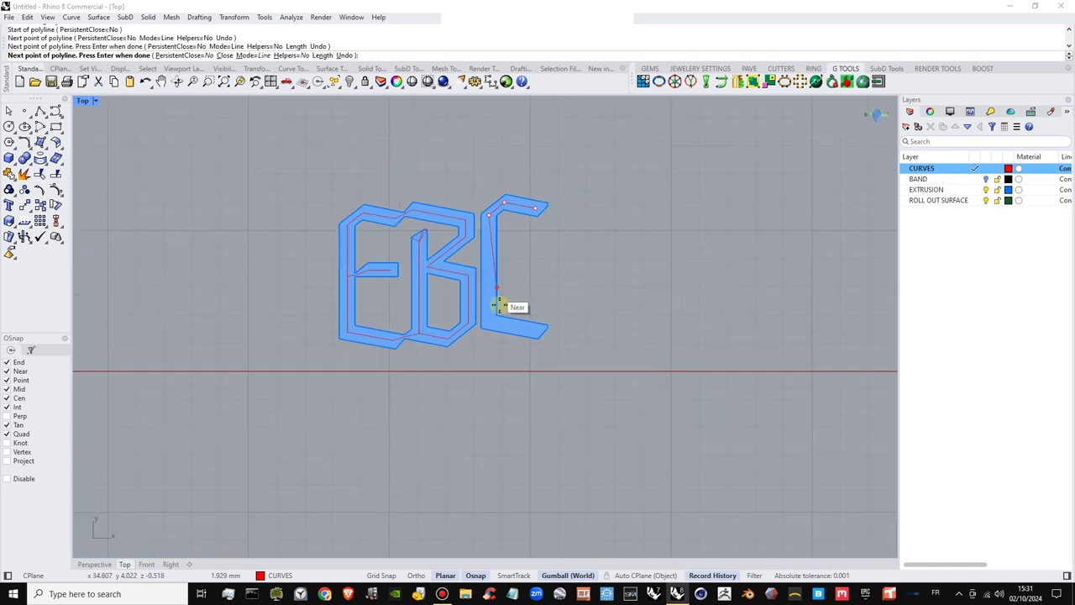
scroll(509, 305, "up", 5)
scroll(491, 338, "up", 1)
key("F8")
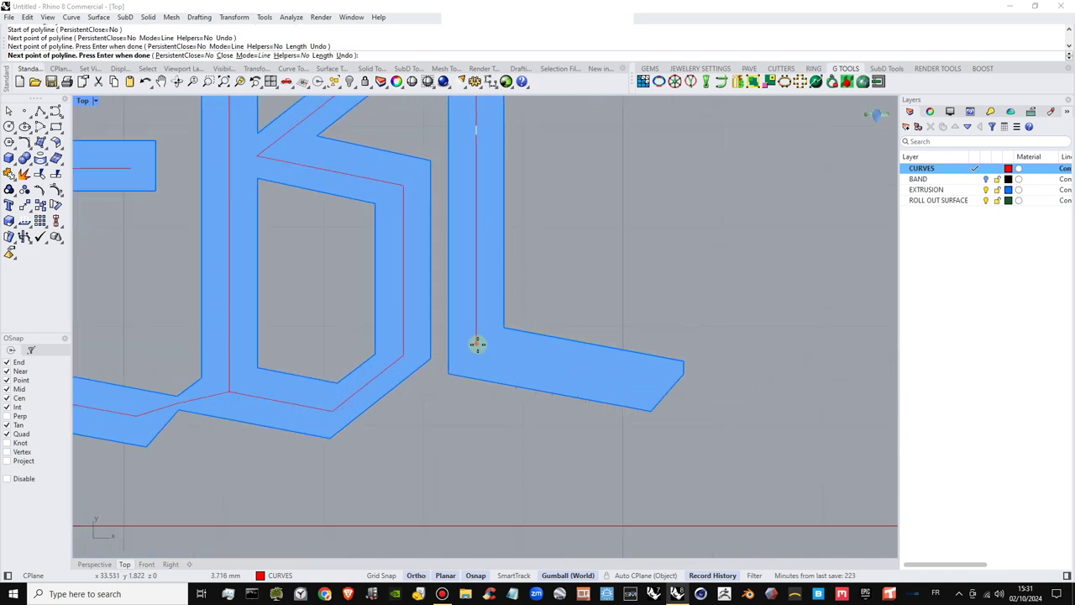
left_click(477, 346)
key("F8")
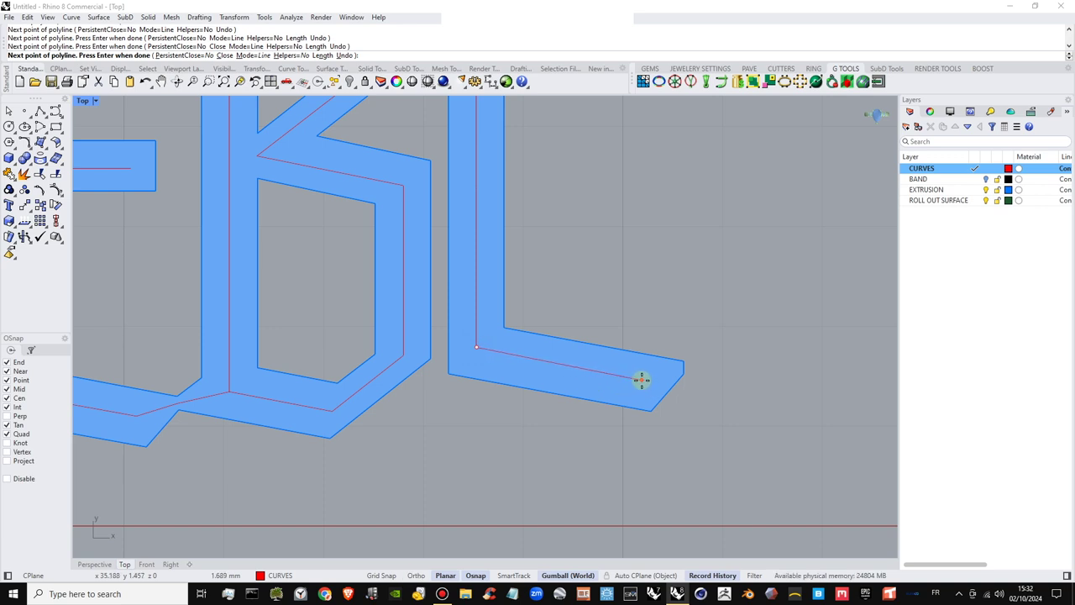
left_click(641, 380)
key("Return")
Examine the height of the centreline polylines relative to the letters' bottom surfaces in plan and perspective
scroll(588, 365, "down", 5)
scroll(559, 347, "up", 3)
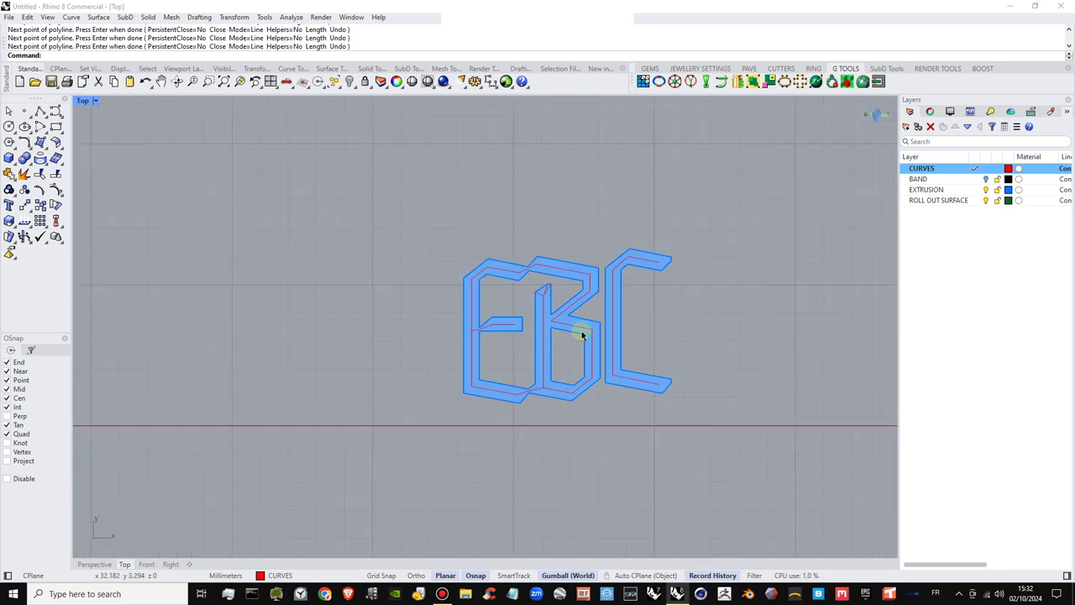
scroll(593, 319, "down", 2)
scroll(598, 309, "down", 2)
scroll(565, 336, "up", 4)
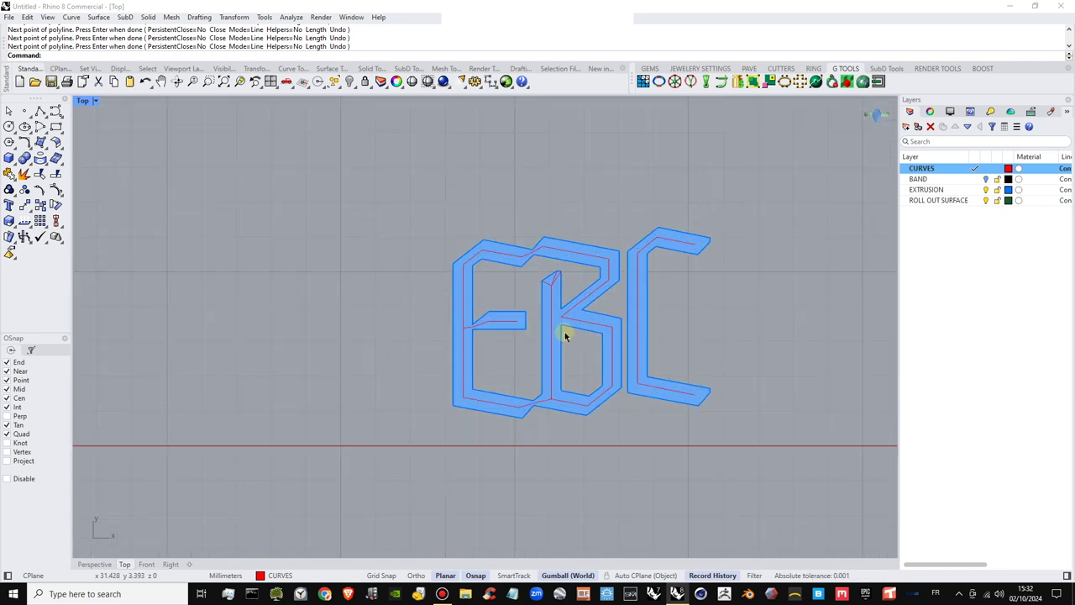
scroll(565, 336, "up", 8)
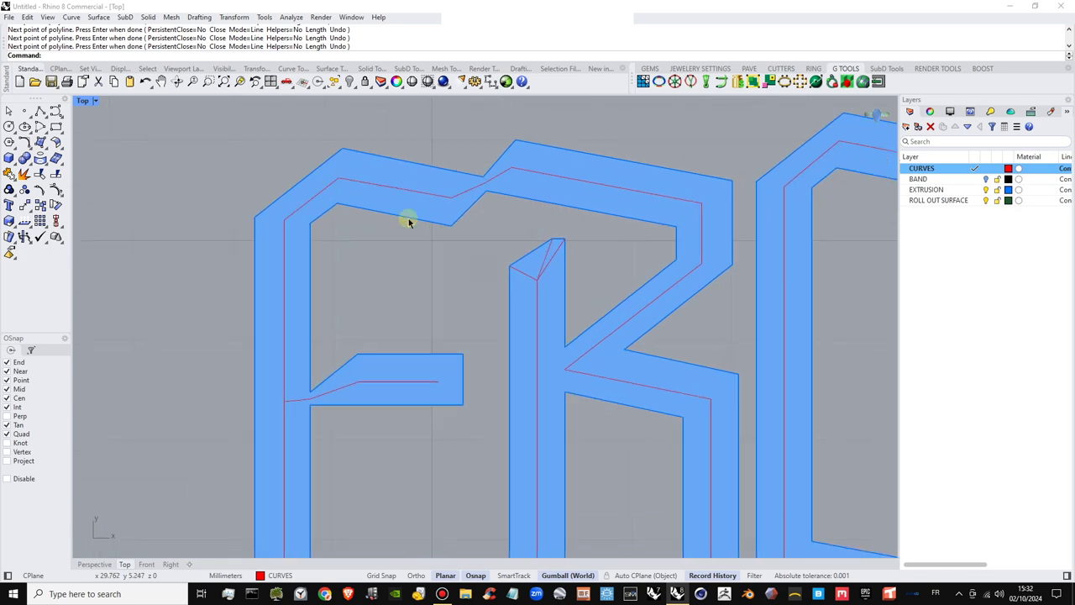
scroll(408, 221, "down", 3)
double_click(82, 101)
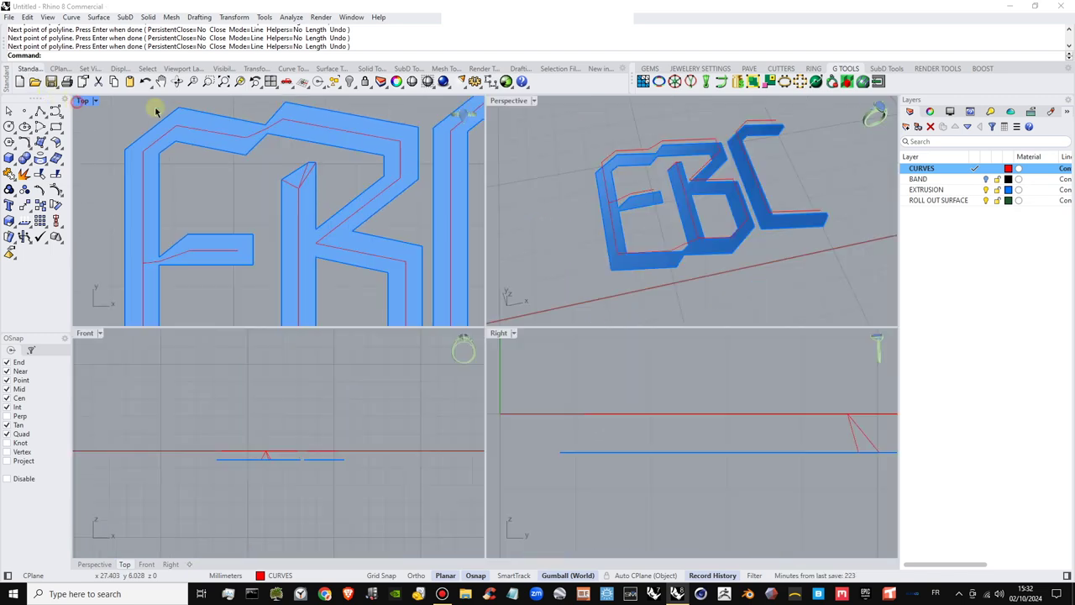
double_click(520, 100)
right_click_drag(510, 319, 520, 278)
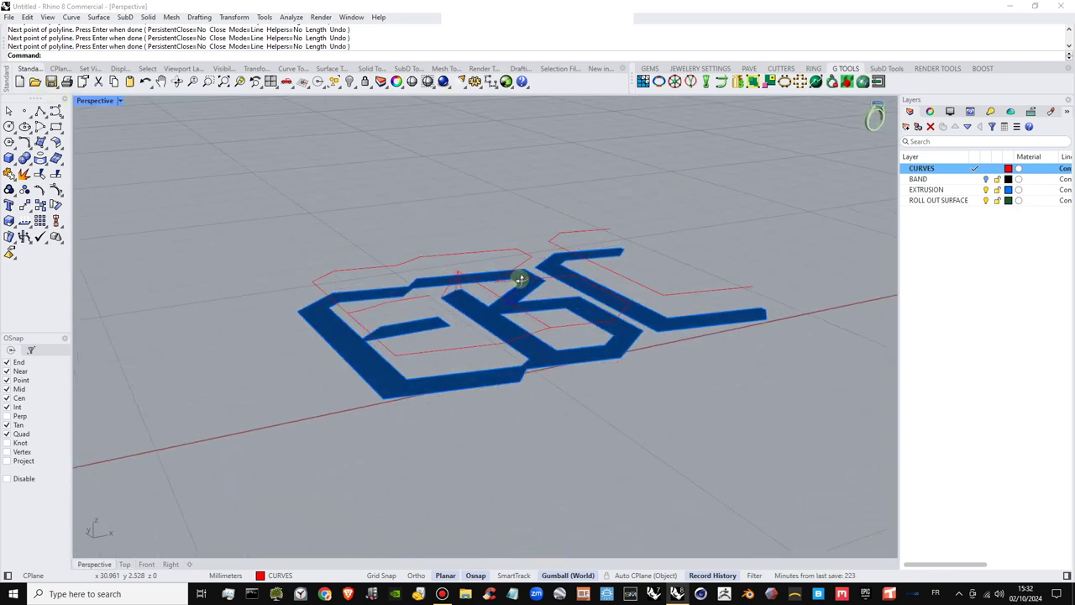
scroll(456, 299, "up", 8)
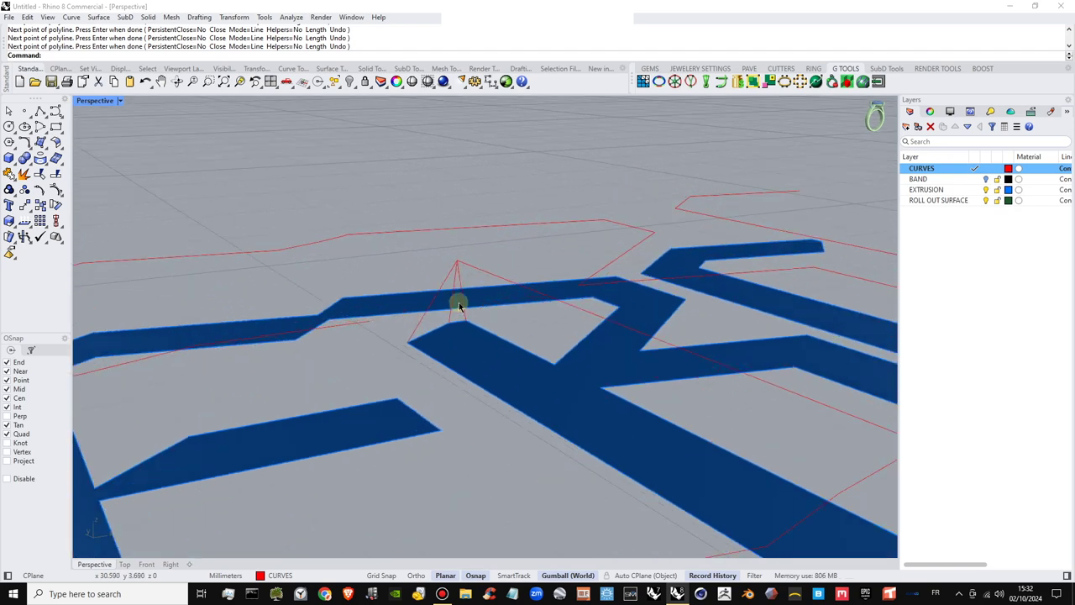
scroll(450, 262, "down", 6)
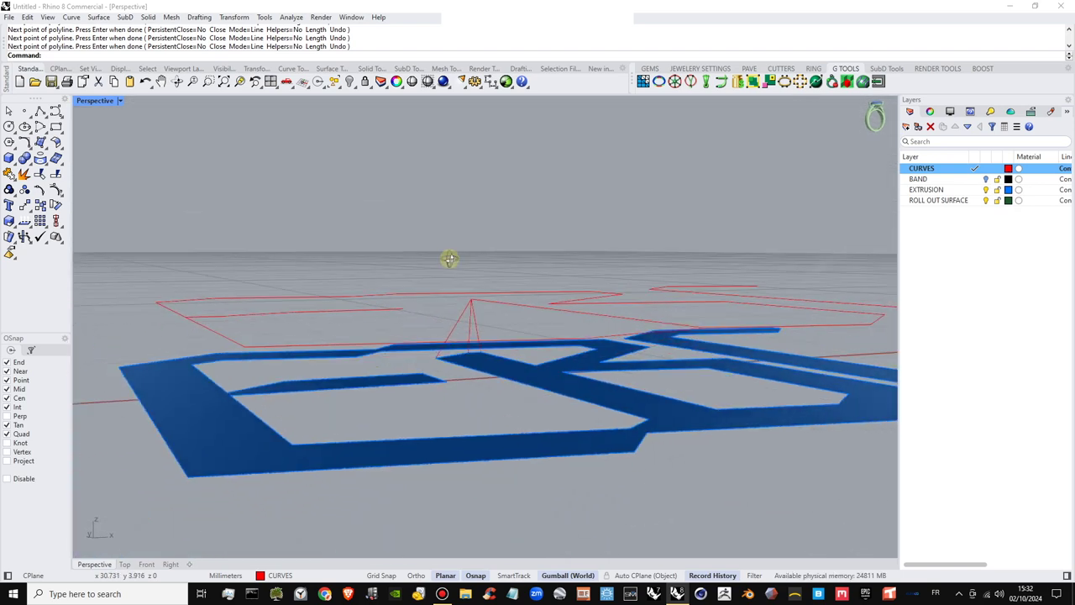
scroll(446, 260, "down", 4)
right_click_drag(506, 272, 502, 309)
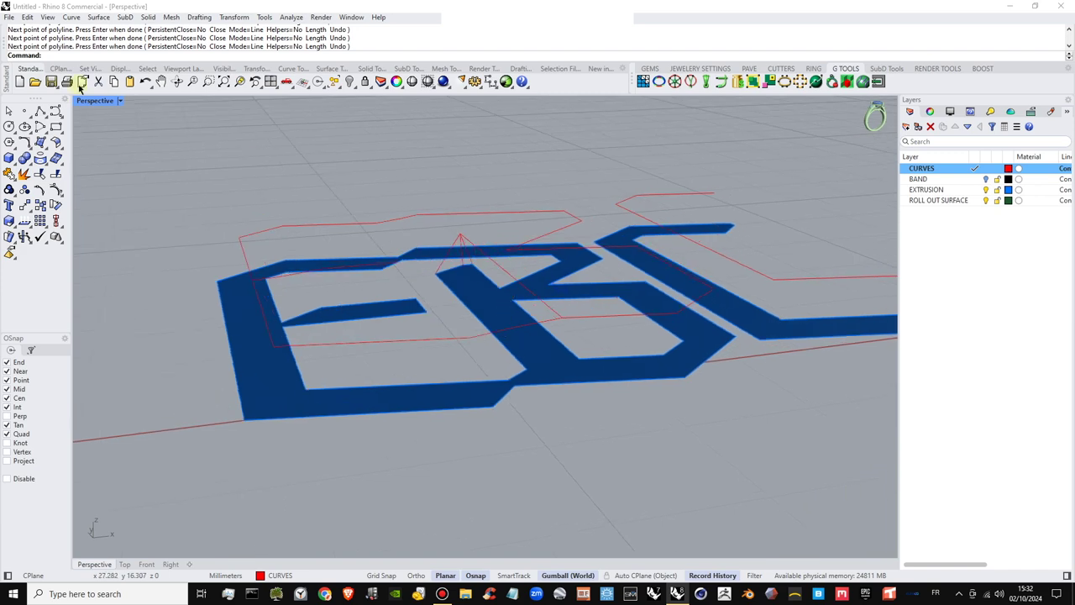
double_click(94, 100)
scroll(290, 257, "down", 3)
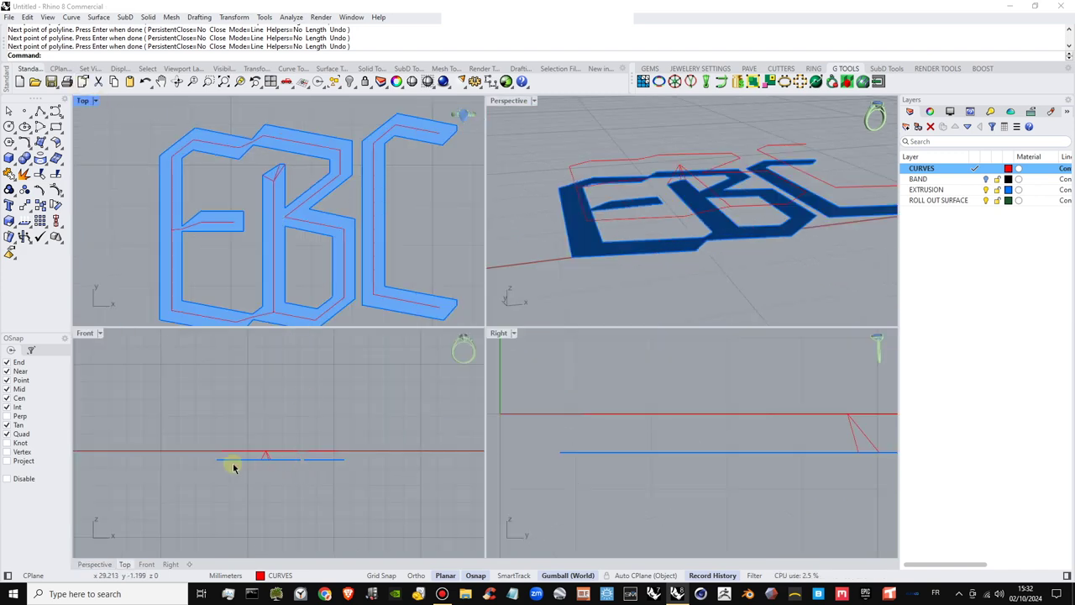
Project all the centreline curves and the B's corner polylines vertically onto the bottom surfaces of the letters, deleting the input curves
left_click_drag(202, 427, 449, 460)
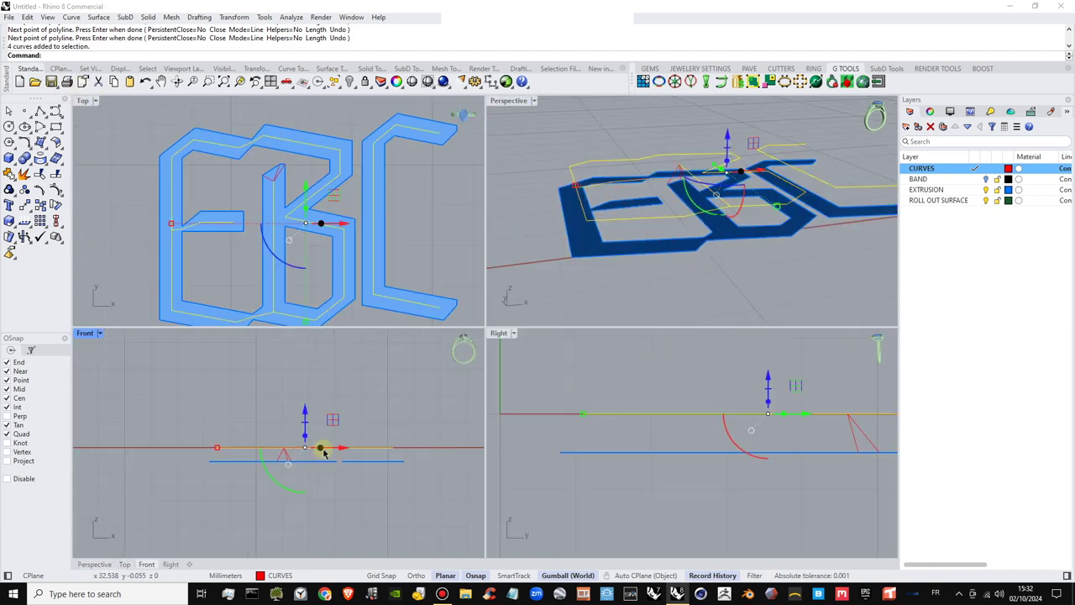
scroll(324, 452, "up", 5)
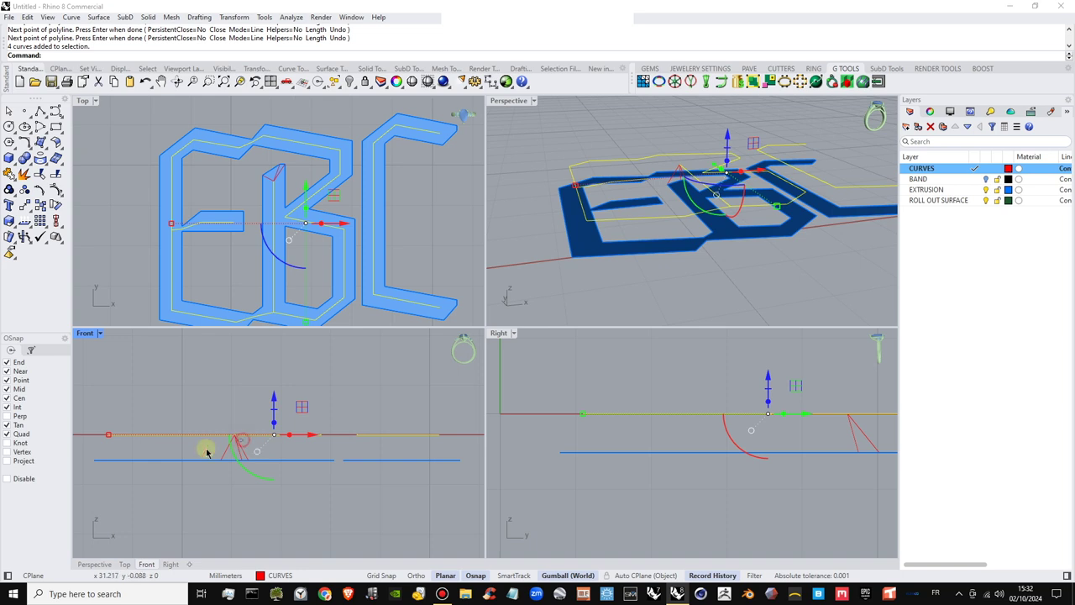
left_click_drag(242, 439, 207, 450, "shift")
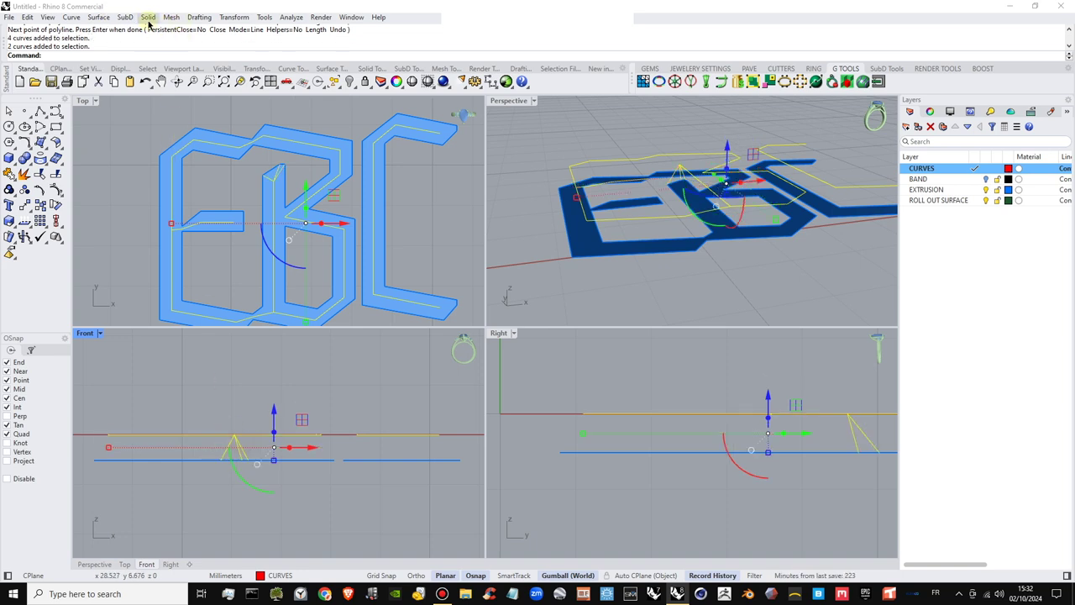
left_click(42, 162)
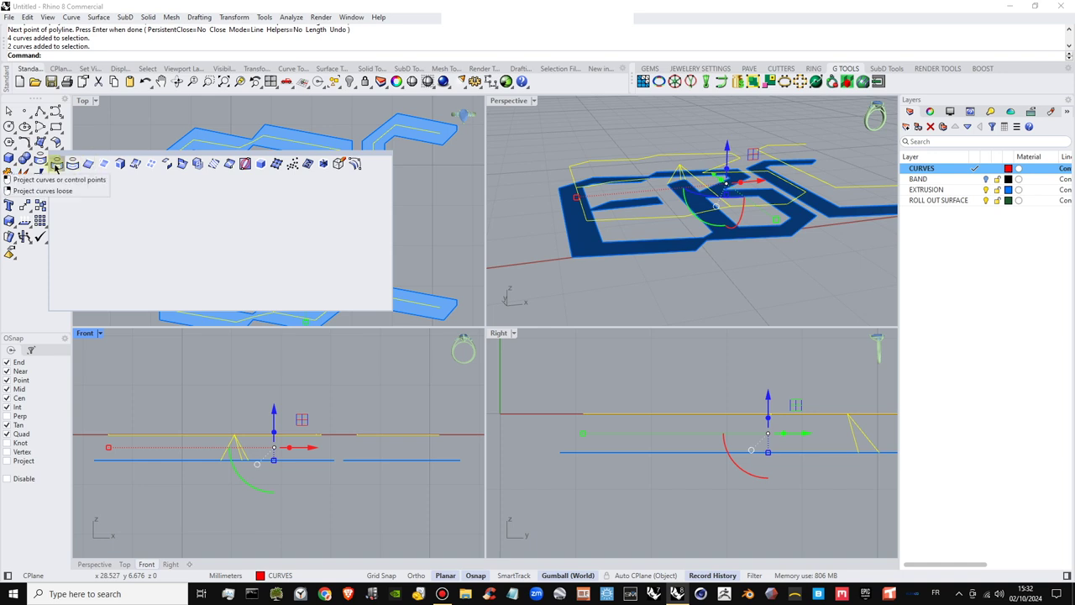
left_click(56, 165)
left_click(278, 208)
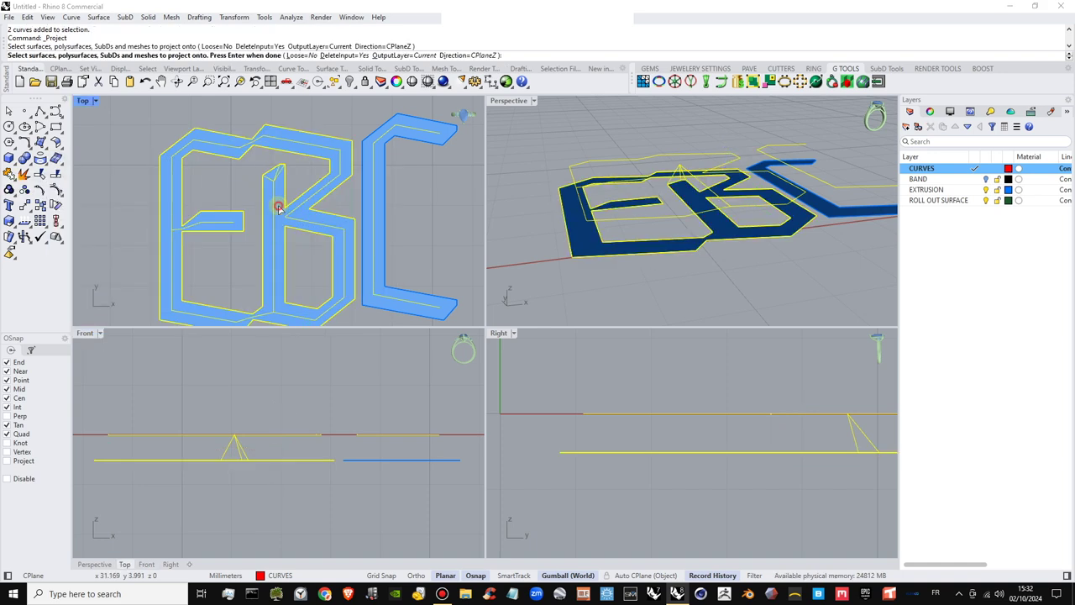
key("Return")
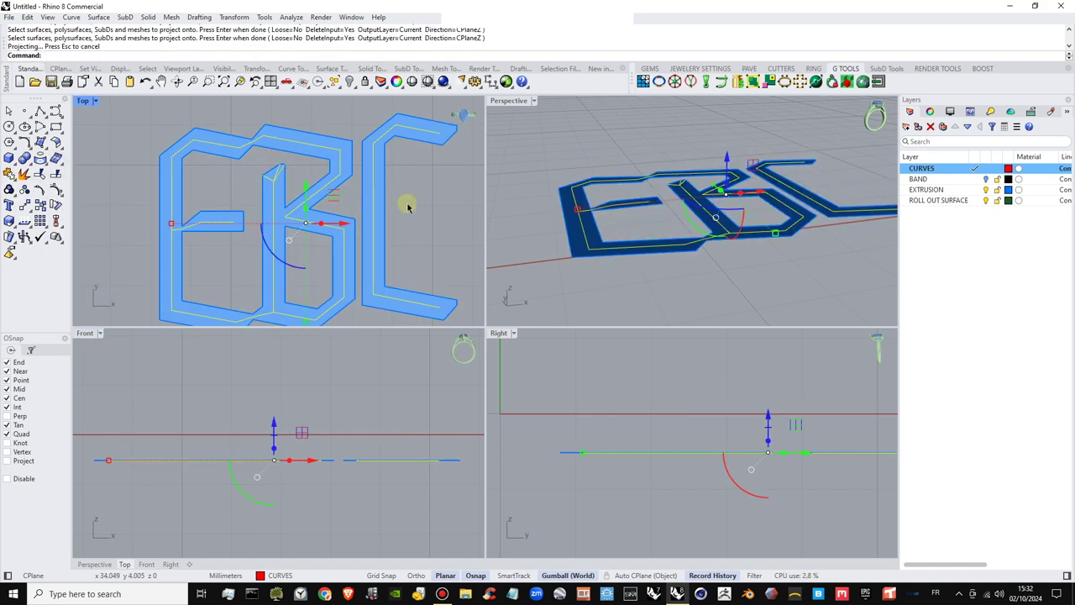
left_click(408, 207)
Try shifting the B's projected stem centreline about 0.05 mm to the left, and undo the move
scroll(691, 197, "up", 5)
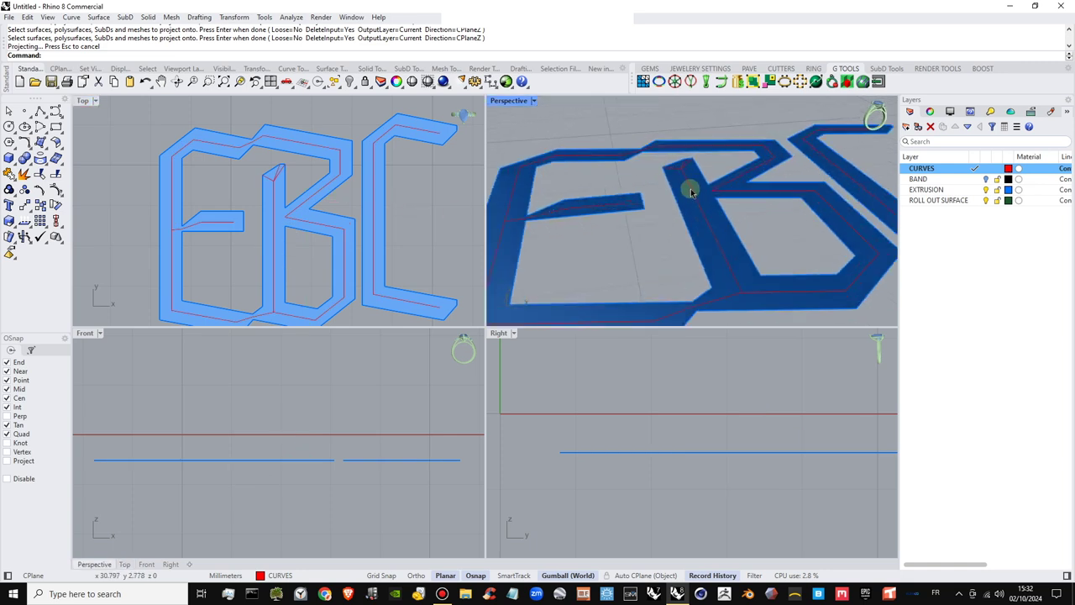
left_click(691, 188)
left_click(740, 219)
scroll(712, 238, "up", 3)
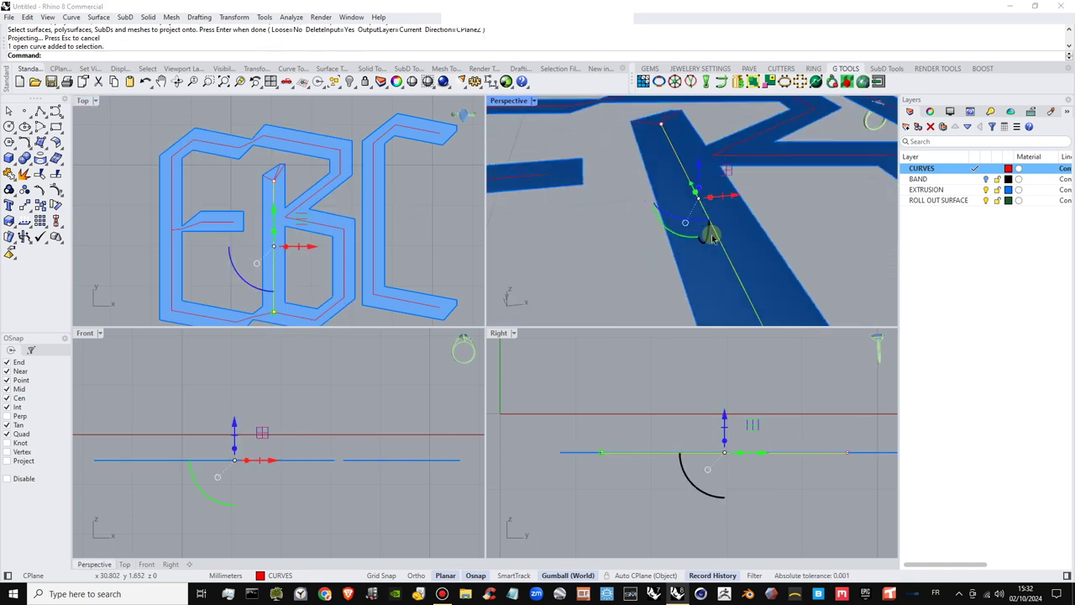
key("Escape")
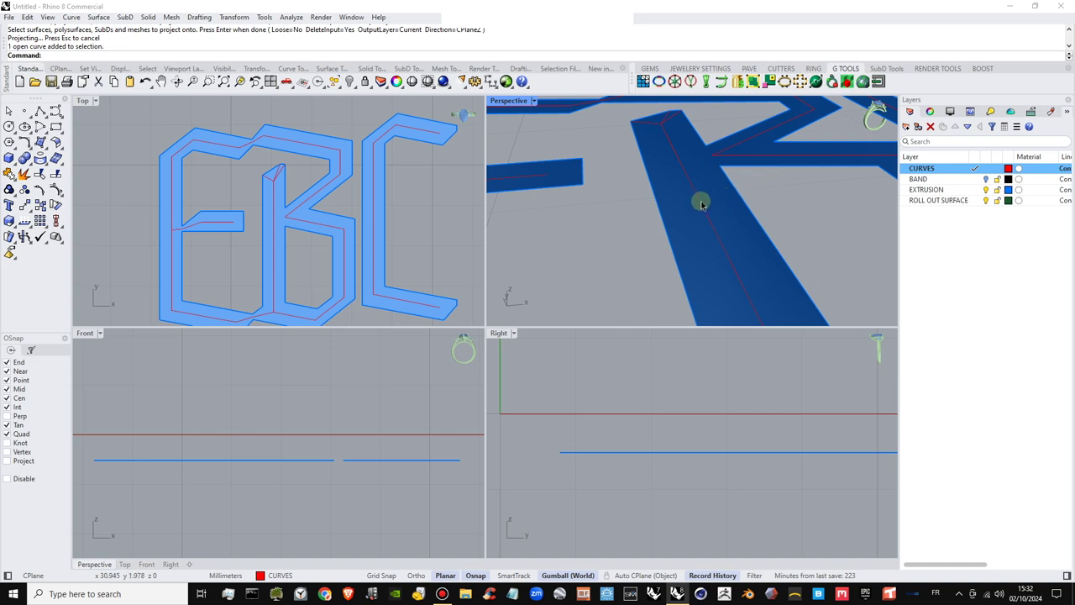
left_click(701, 204)
left_click(741, 235)
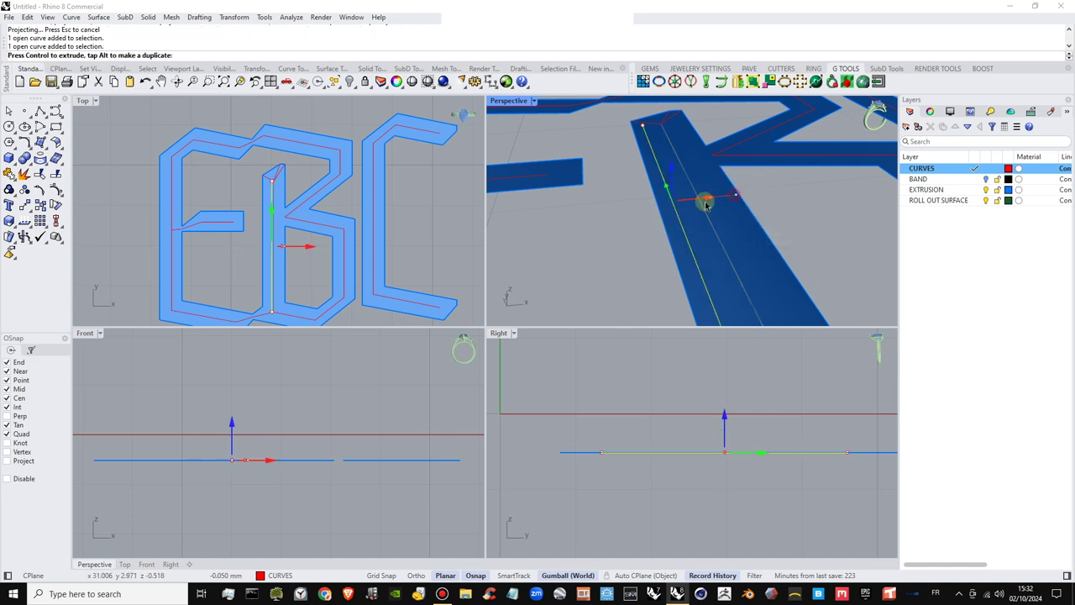
left_click_drag(706, 204, 703, 204)
key("ctrl+z")
scroll(679, 202, "down", 1)
right_click_drag(680, 219, 719, 223, "shift")
left_click(628, 229)
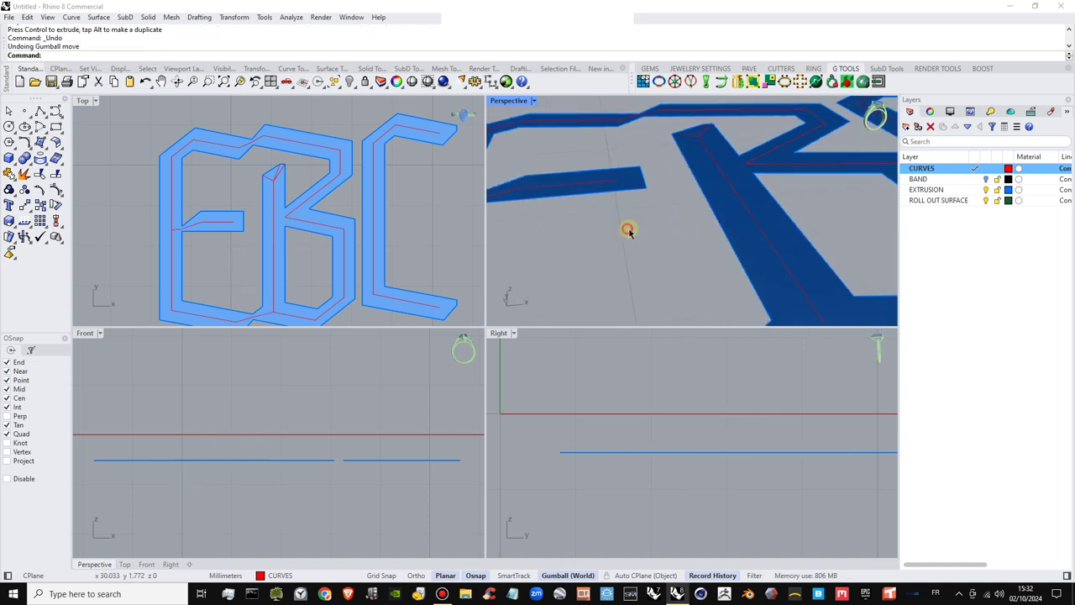
Show all hidden objects and inspect the projected centrelines inside the recessed letters in an enlarged perspective view
right_click_drag(638, 220, 705, 197)
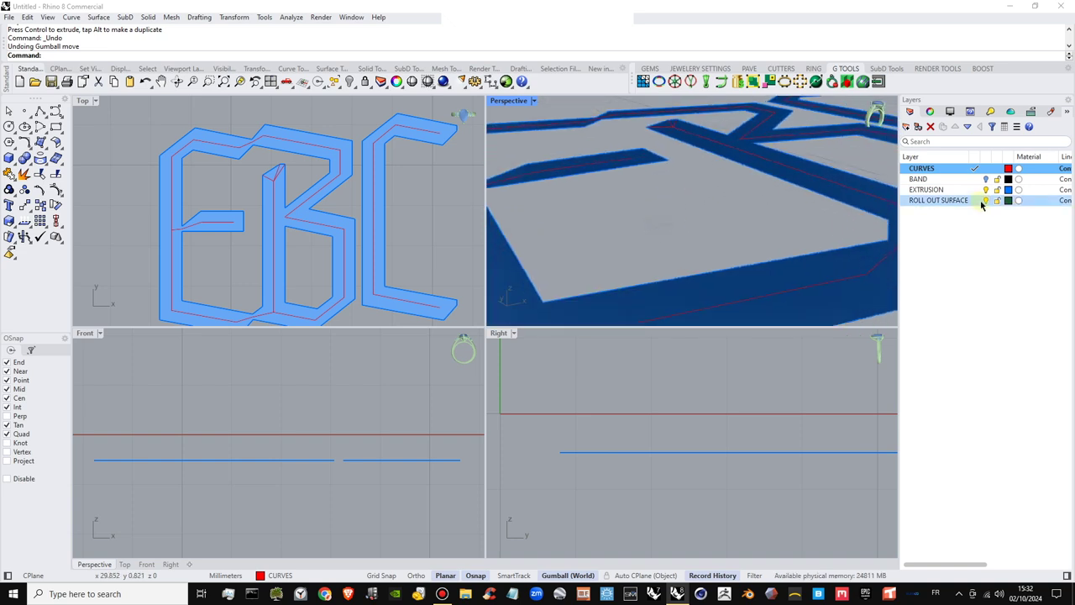
right_click(349, 82)
right_click_drag(600, 211, 586, 145)
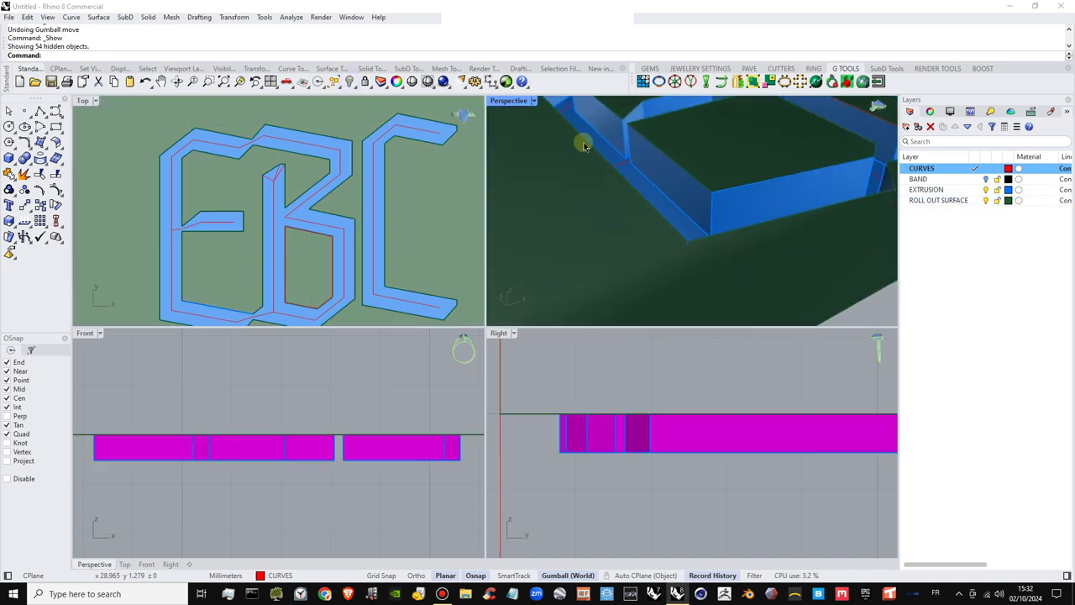
double_click(510, 101)
right_click_drag(502, 250, 545, 209)
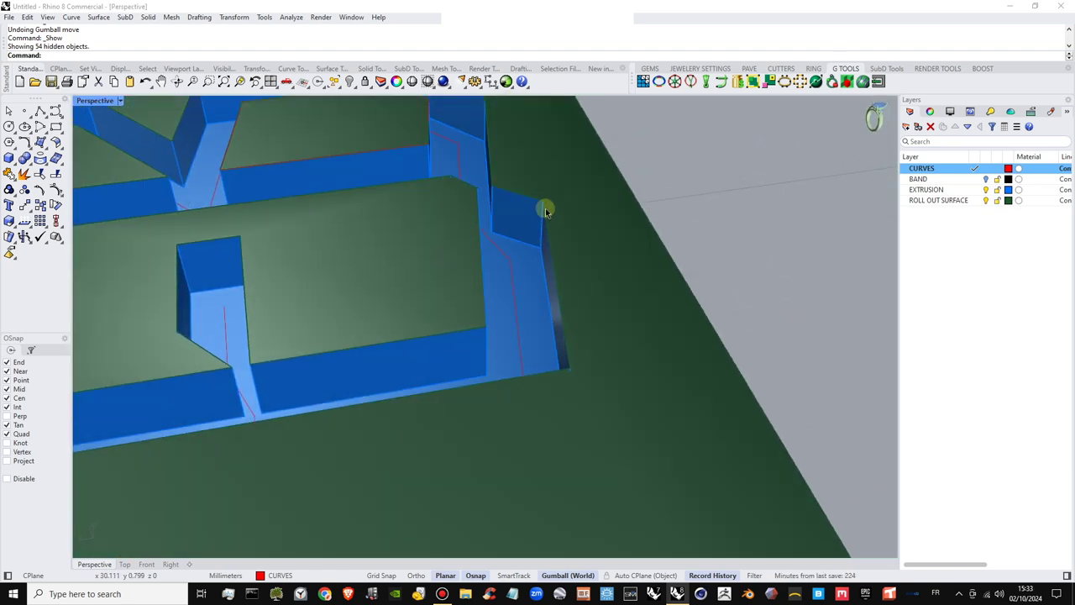
right_click_drag(526, 340, 290, 446)
right_click_drag(304, 318, 416, 364)
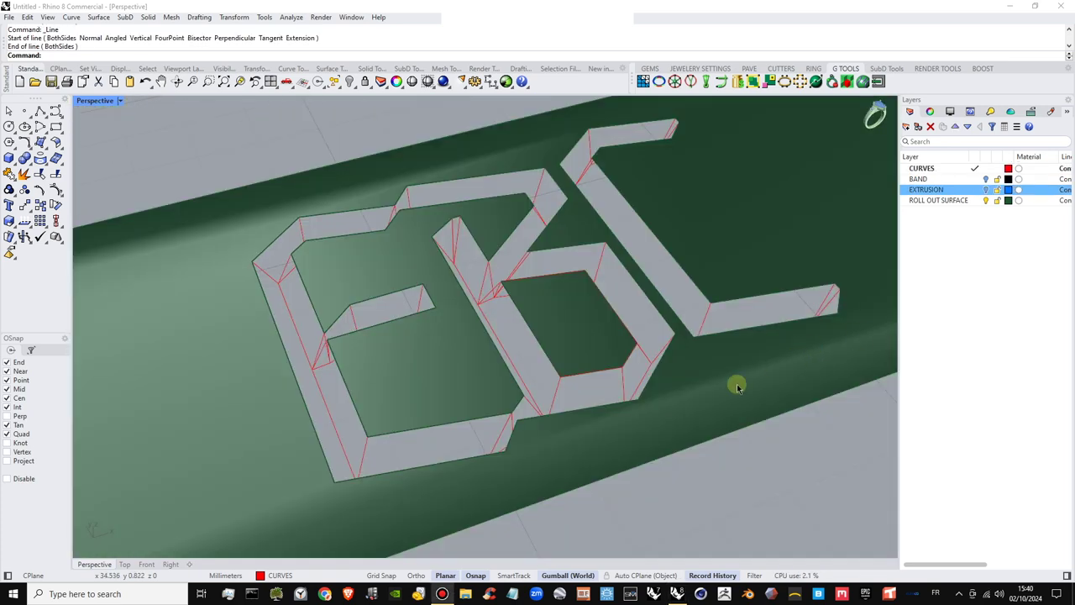
Examine the projected centreline and connecting lines at the corner and end of the C's lower arm
right_click_drag(599, 362, 607, 321)
scroll(302, 427, "up", 6)
right_click_drag(315, 358, 759, 319)
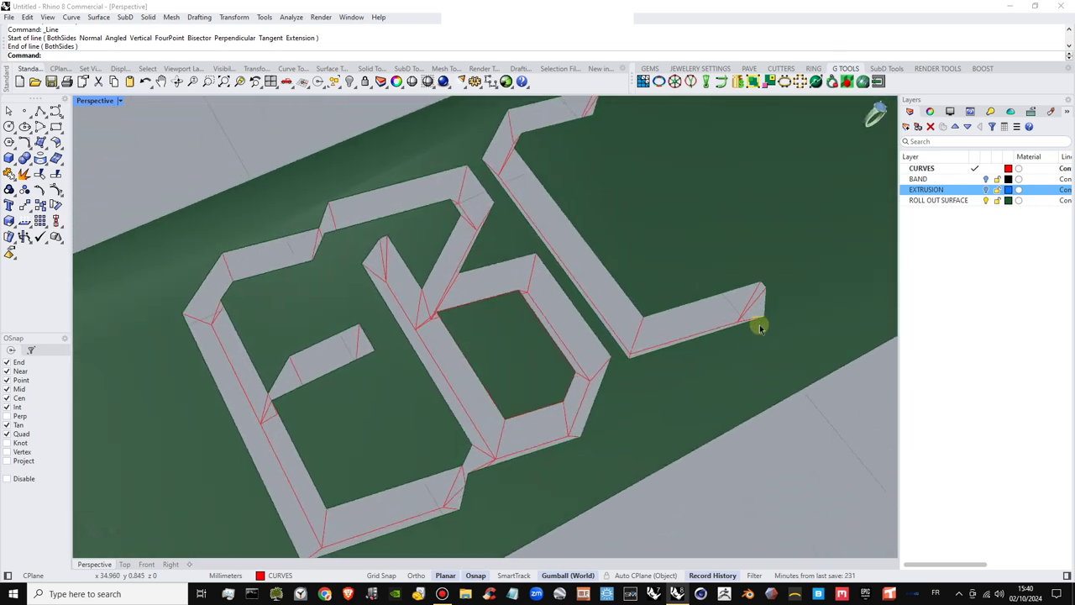
scroll(743, 297, "up", 5)
scroll(743, 297, "up", 3)
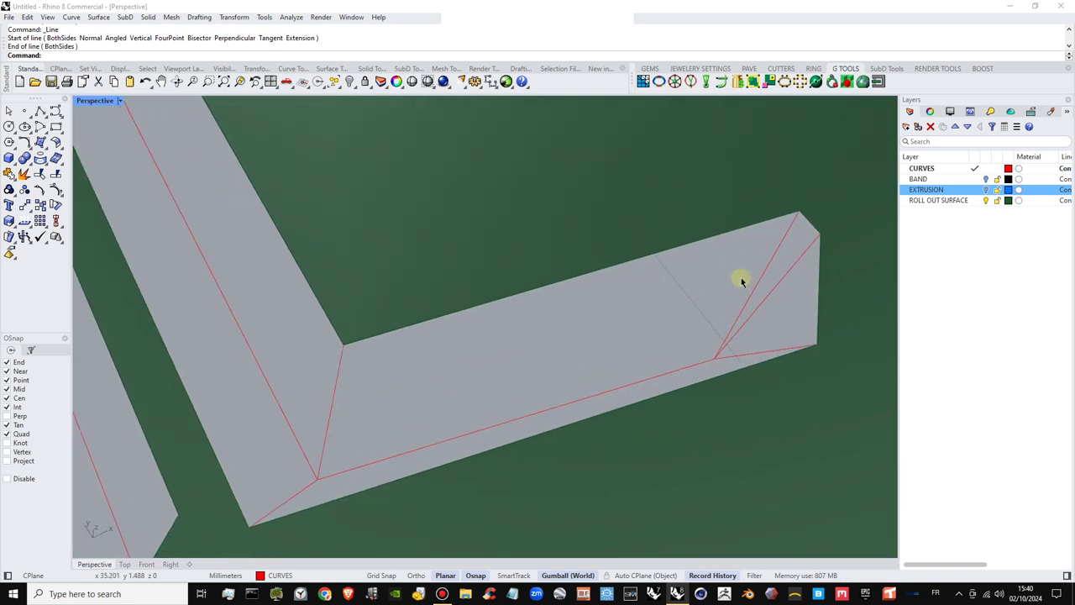
scroll(752, 265, "down", 2)
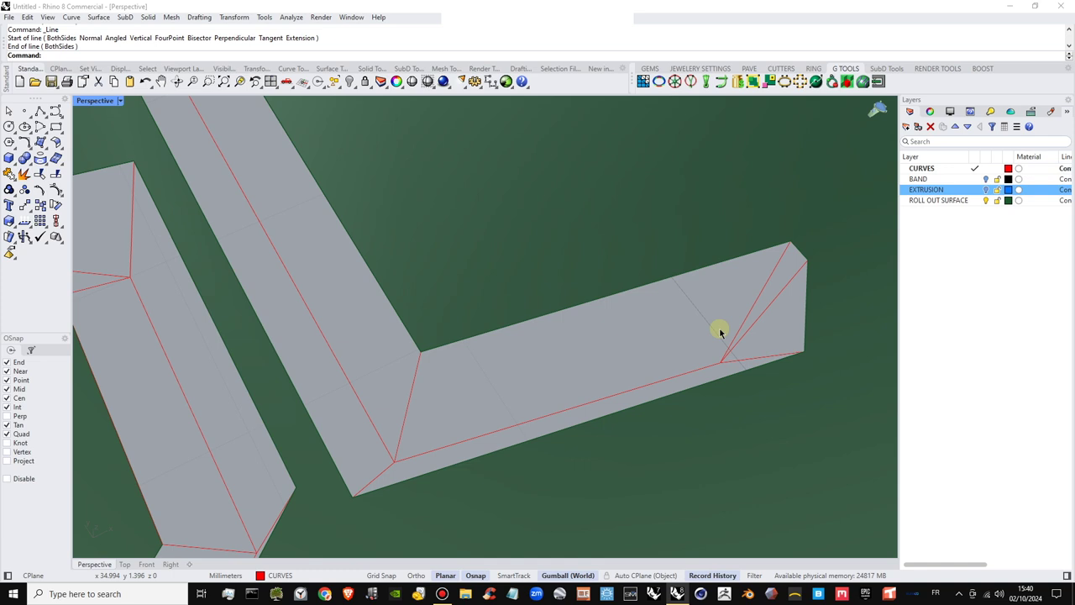
right_click_drag(593, 330, 488, 327)
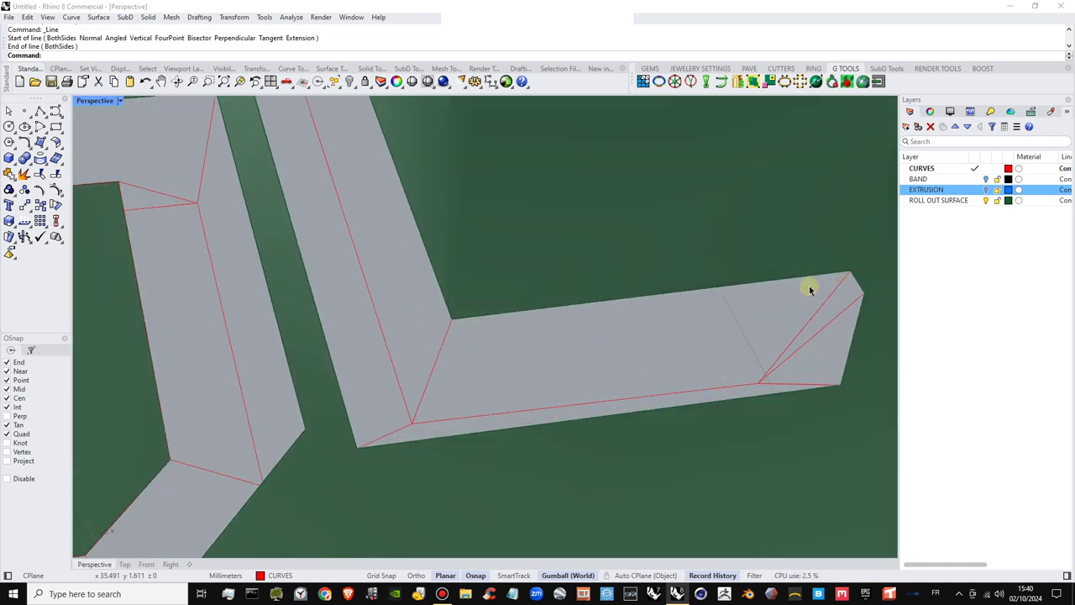
right_click_drag(750, 361, 644, 366, "shift")
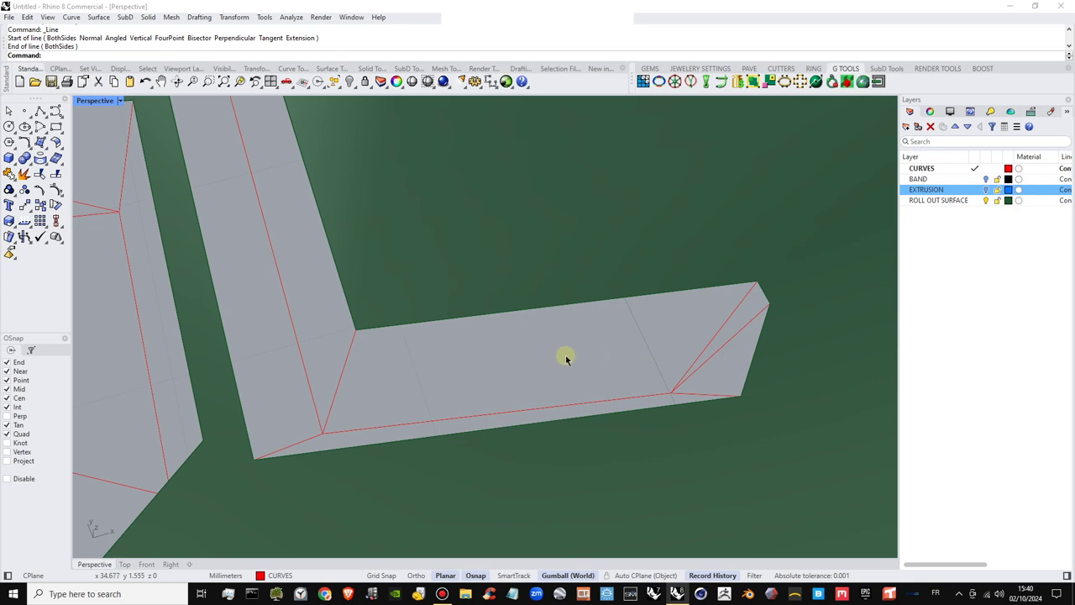
right_click_drag(566, 360, 626, 366, "shift")
Split the C's centreline polyline at its corners, using the connecting corner lines as cutting objects
left_click(586, 412)
scroll(616, 404, "down", 3)
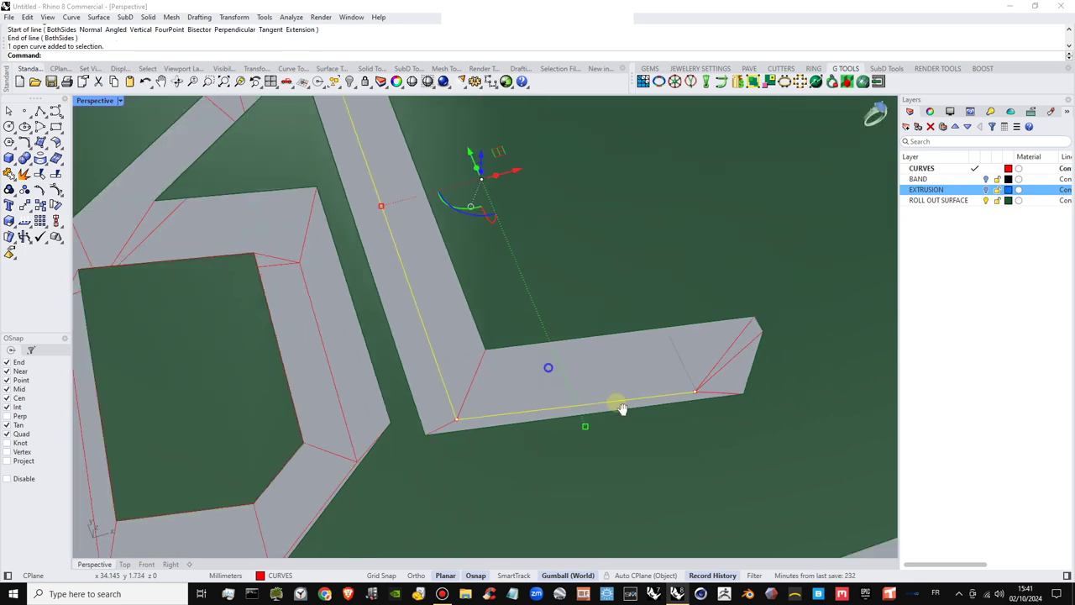
right_click_drag(616, 403, 595, 399)
right_click_drag(514, 385, 613, 341, "shift")
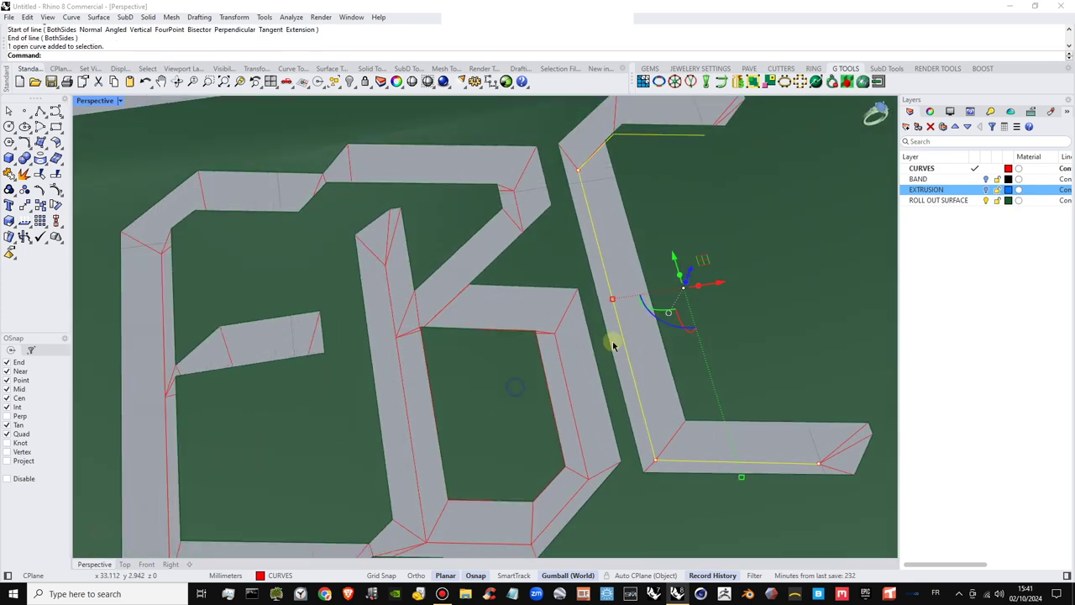
right_click_drag(542, 367, 534, 363)
right_click_drag(463, 379, 507, 351, "shift")
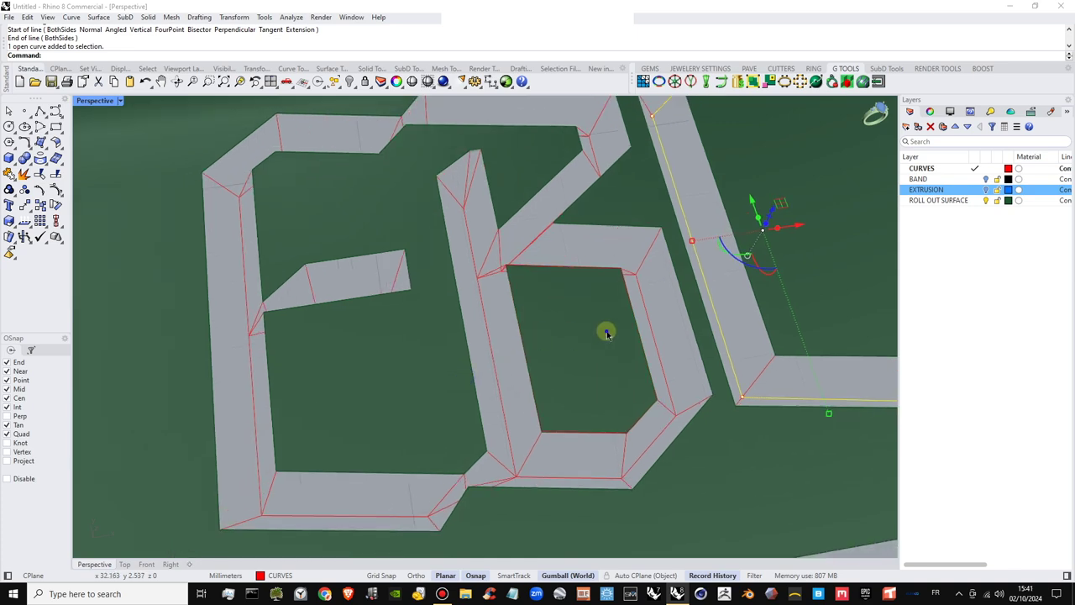
right_click_drag(608, 331, 430, 396, "shift")
right_click_drag(552, 387, 655, 385, "shift")
left_click(56, 173)
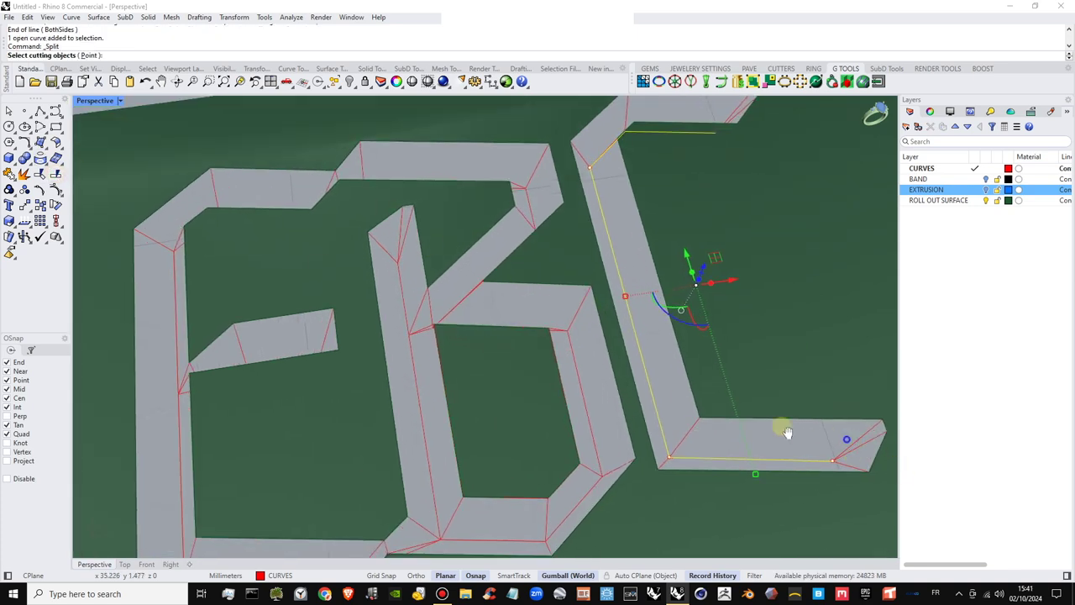
scroll(787, 432, "up", 5)
left_click(365, 381)
scroll(365, 380, "down", 6)
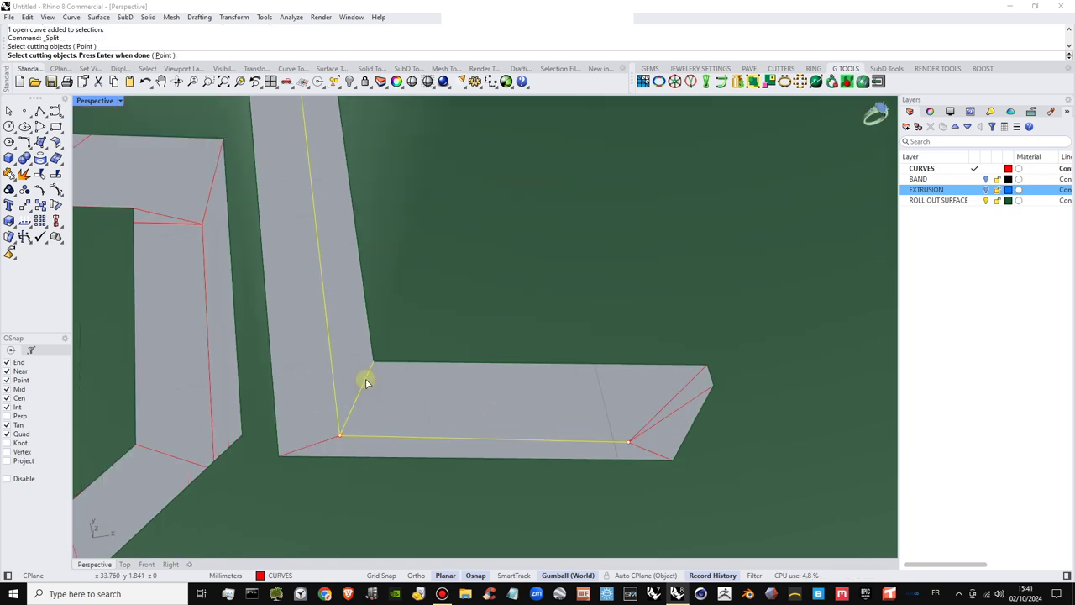
right_click_drag(377, 365, 442, 551, "shift")
scroll(375, 262, "up", 3)
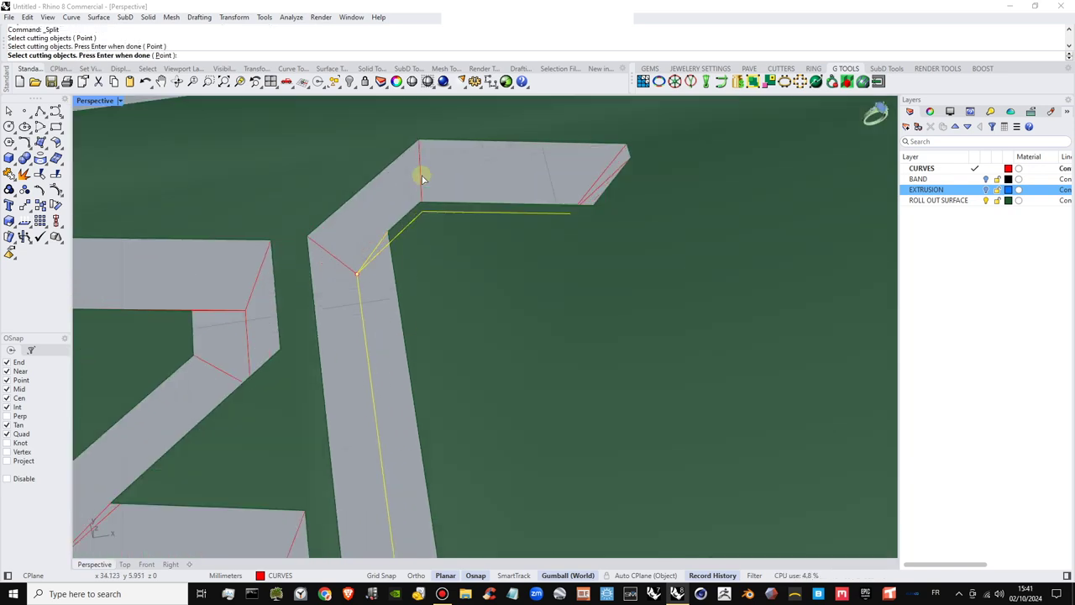
right_click_drag(544, 212, 585, 230)
right_click(521, 243)
Inspect the split centreline segments and connecting lines around the C's upper corners and upper arm
right_click_drag(509, 244, 632, 312)
right_click_drag(631, 312, 650, 299, "shift")
left_click(501, 360)
right_click_drag(502, 353, 657, 318, "shift")
left_click(518, 330)
scroll(434, 404, "up", 3)
right_click_drag(465, 394, 542, 317, "shift")
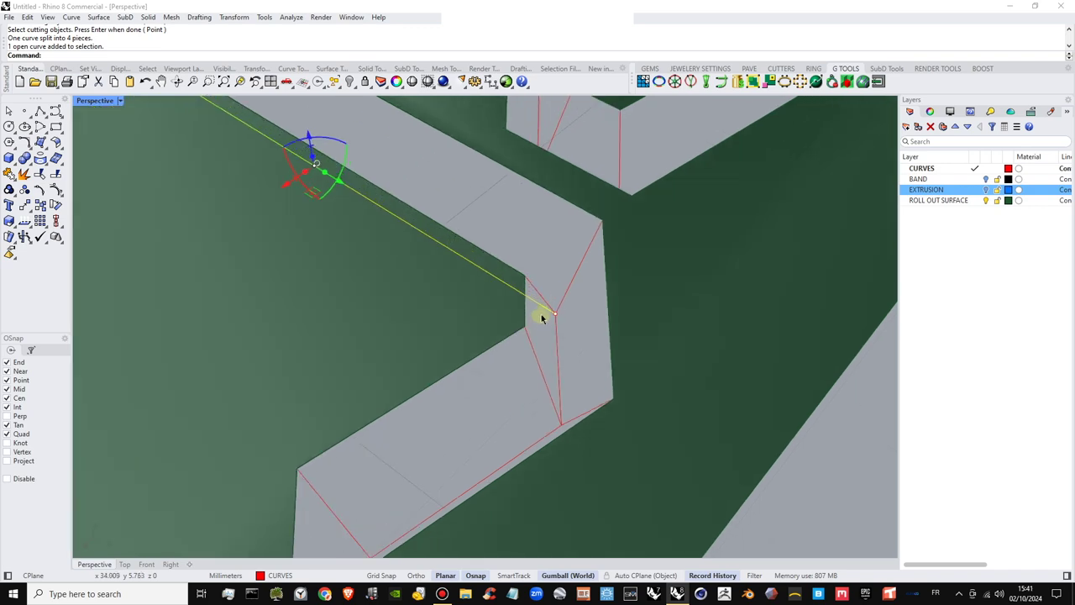
left_click(563, 297)
left_click(541, 295)
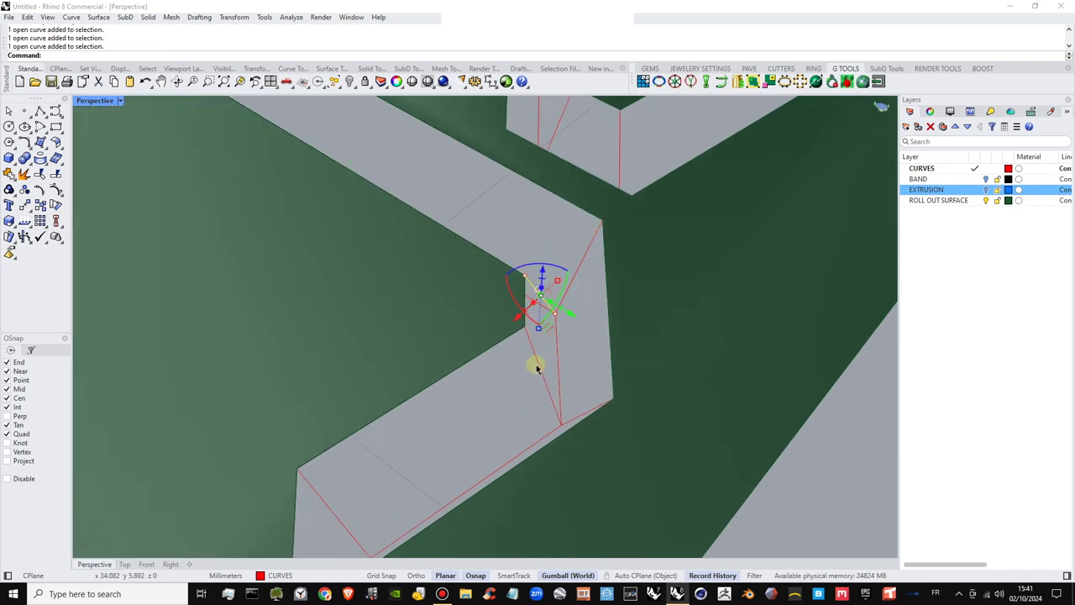
right_click_drag(538, 363, 639, 381)
right_click_drag(569, 338, 596, 327)
left_click(475, 291)
mouse_move(429, 322)
right_mouse_down("shift")
mouse_move(458, 298)
mouse_move(549, 300)
mouse_move(428, 298)
mouse_move(415, 320)
mouse_move(432, 306)
right_mouse_up("shift")
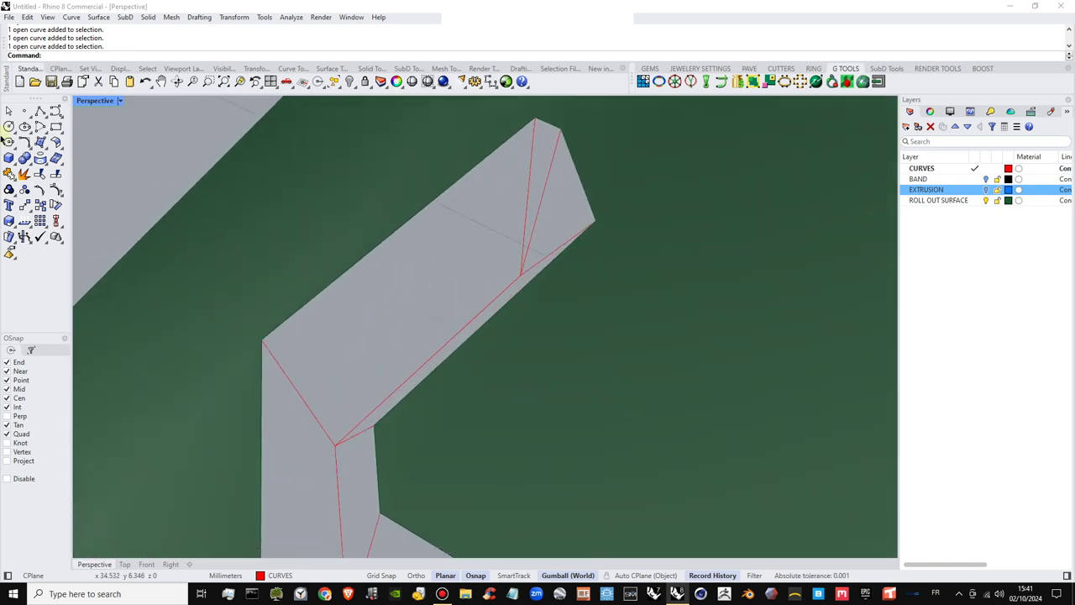
Create an edge-curve surface over the outer side of the C's upper arm, with ROLL OUT SURFACE as the current layer
left_click(47, 149)
left_click_drag(89, 137, 128, 122)
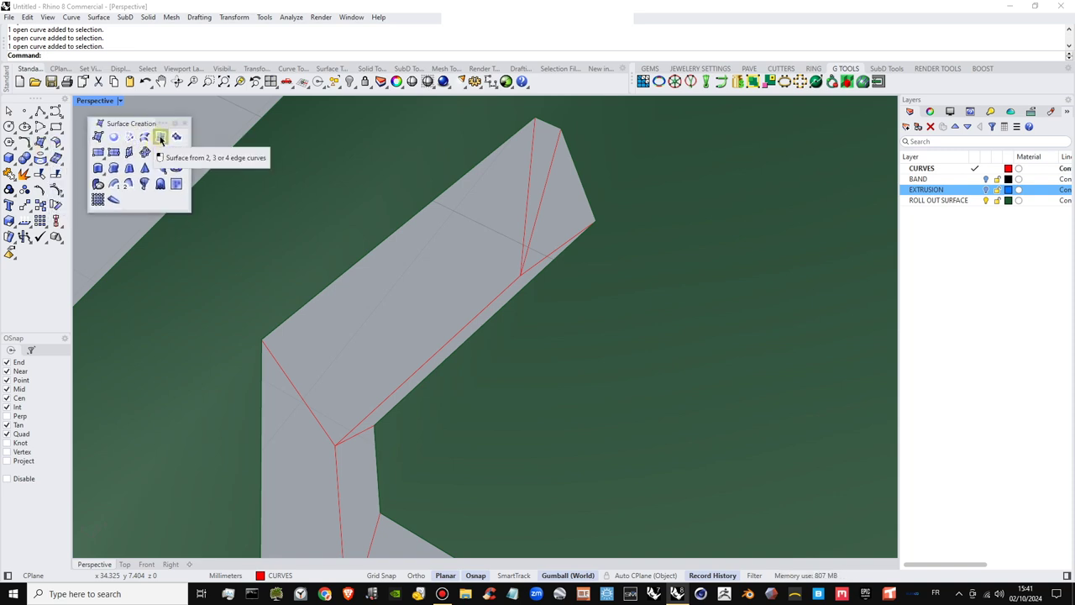
left_click(161, 139)
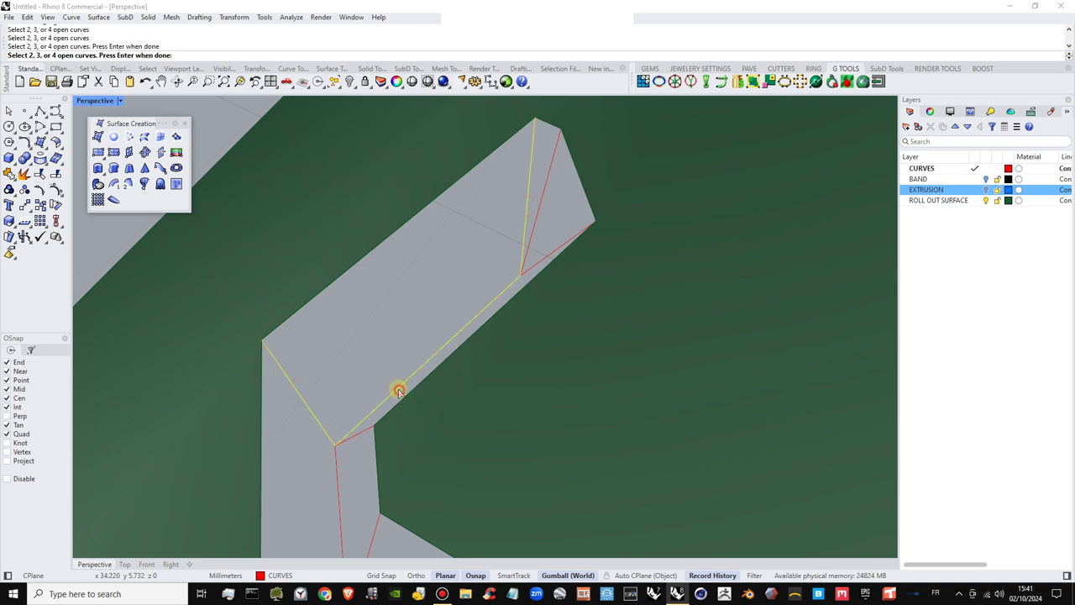
left_click(974, 201)
right_click(388, 242)
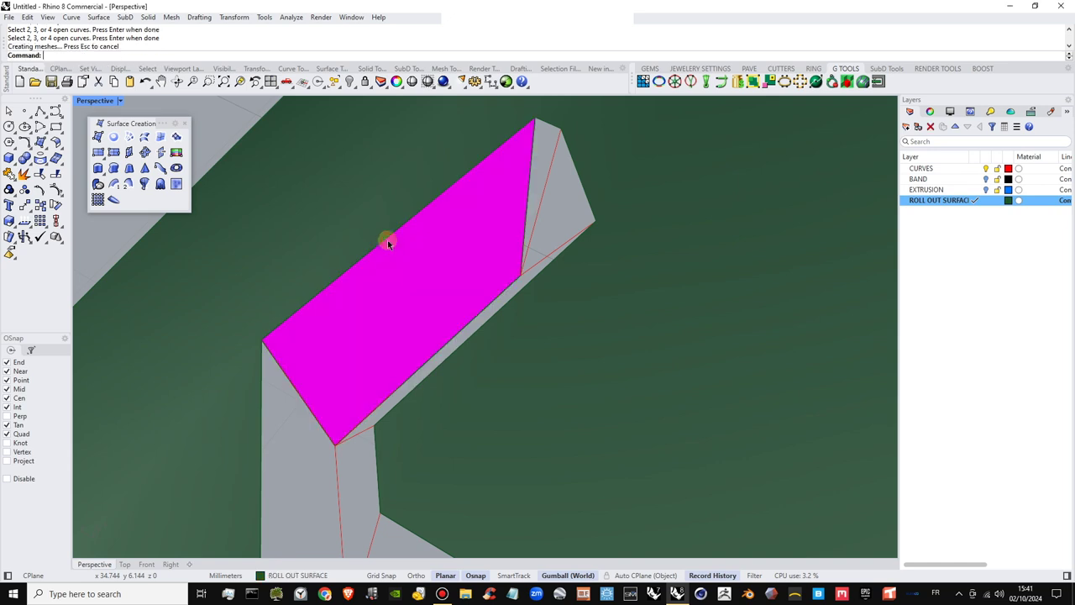
Turn off Color Backfaces in the Shaded display settings and deselect the new surface
right_click_drag(400, 285, 415, 280)
left_click(465, 331)
right_click_drag(434, 333, 458, 334)
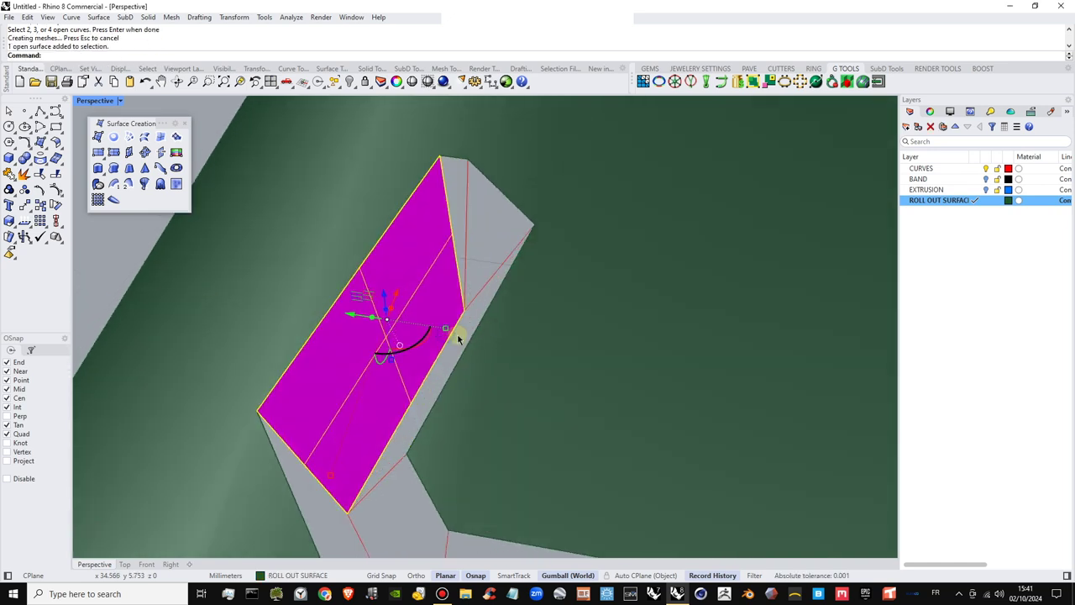
left_click(951, 112)
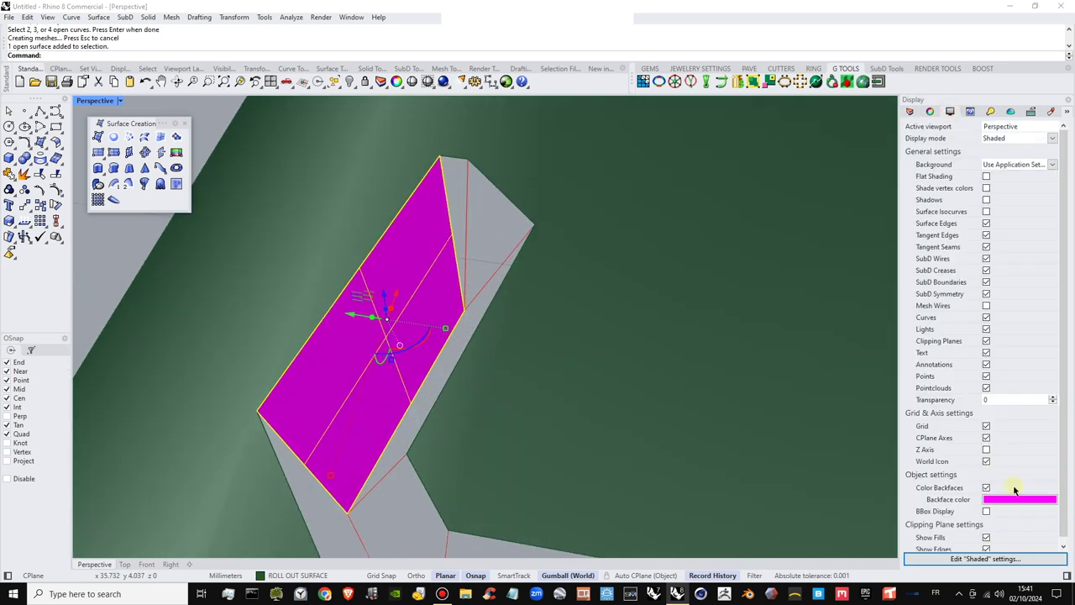
left_click(985, 488)
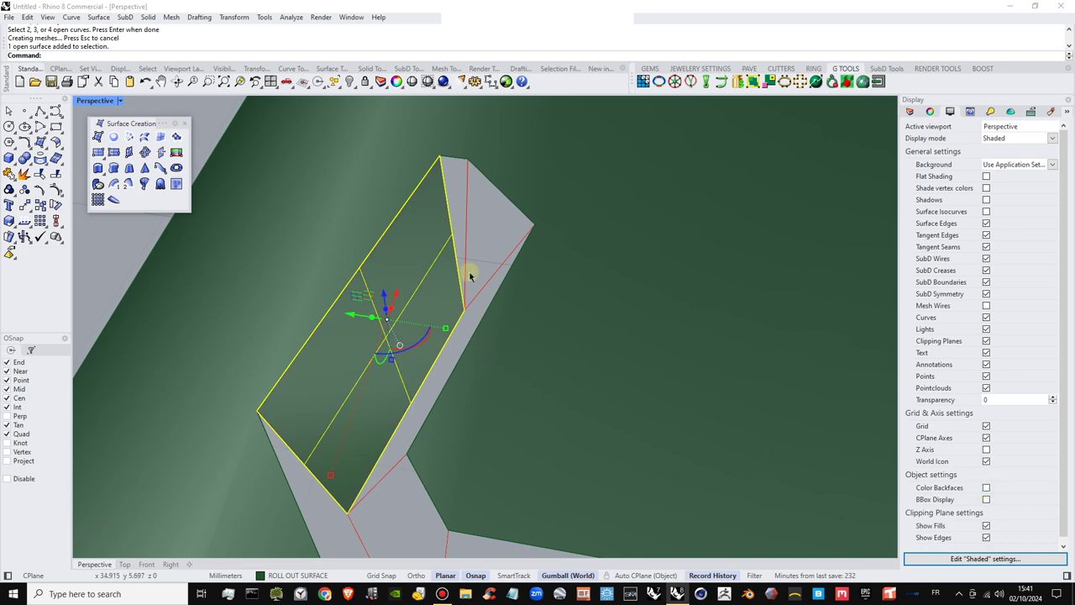
key("Escape")
Create an edge-curve surface over the outer side of the C's upper diagonal segment from its centreline, outer edge and two corner lines
right_click_drag(481, 264, 434, 263)
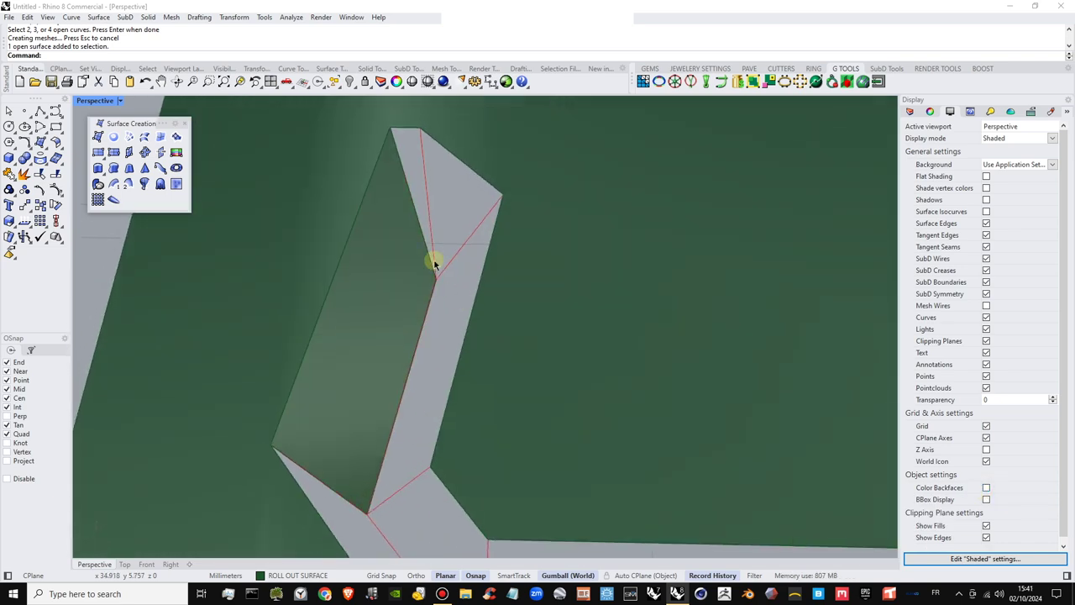
right_click_drag(408, 312, 393, 390)
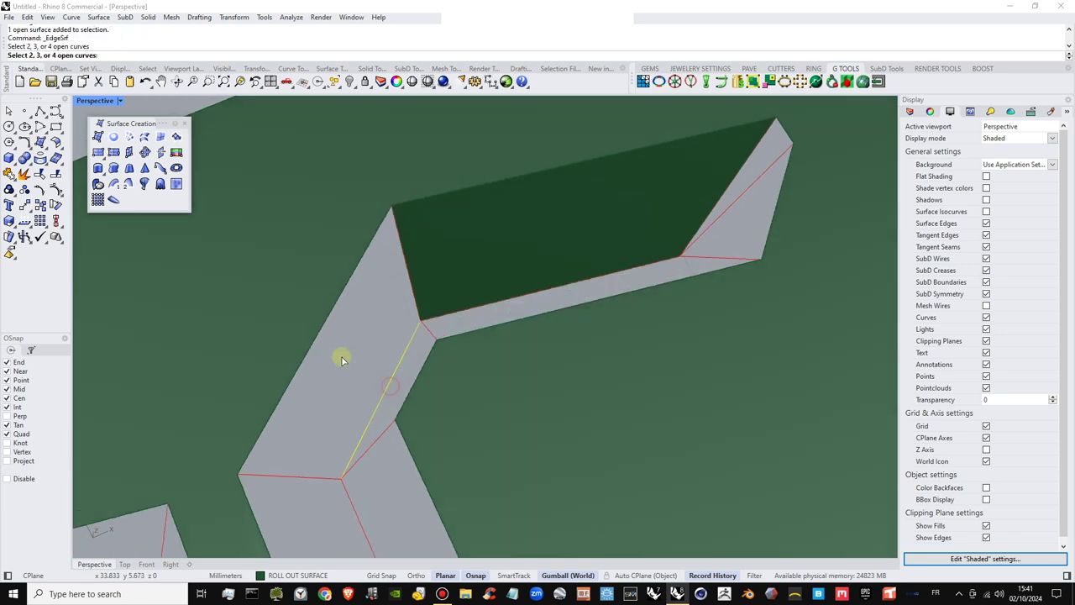
left_click(314, 340)
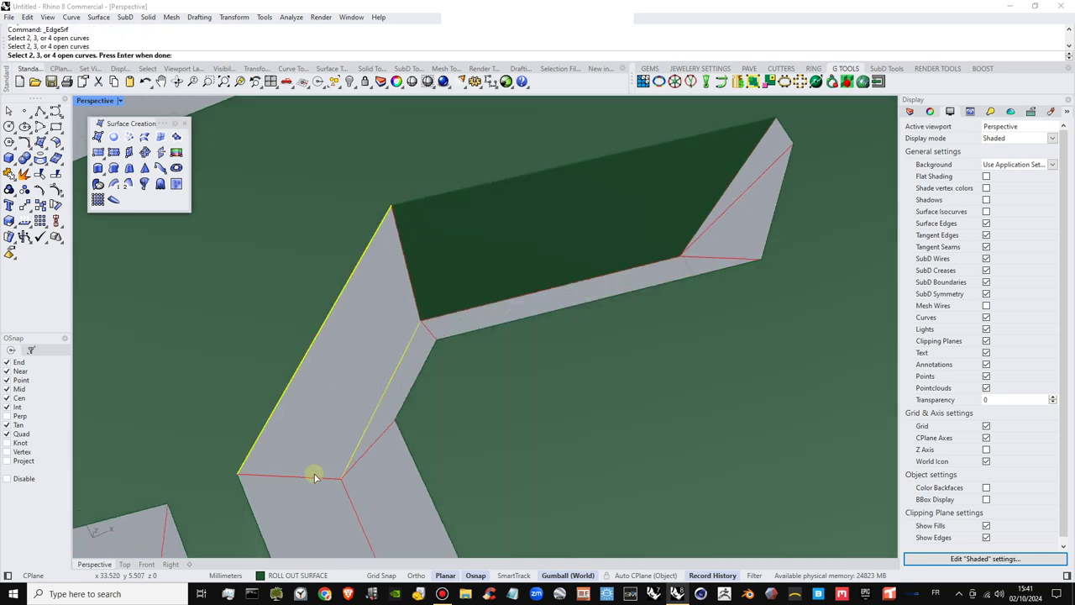
left_click(416, 298)
left_click(445, 334)
key("Return")
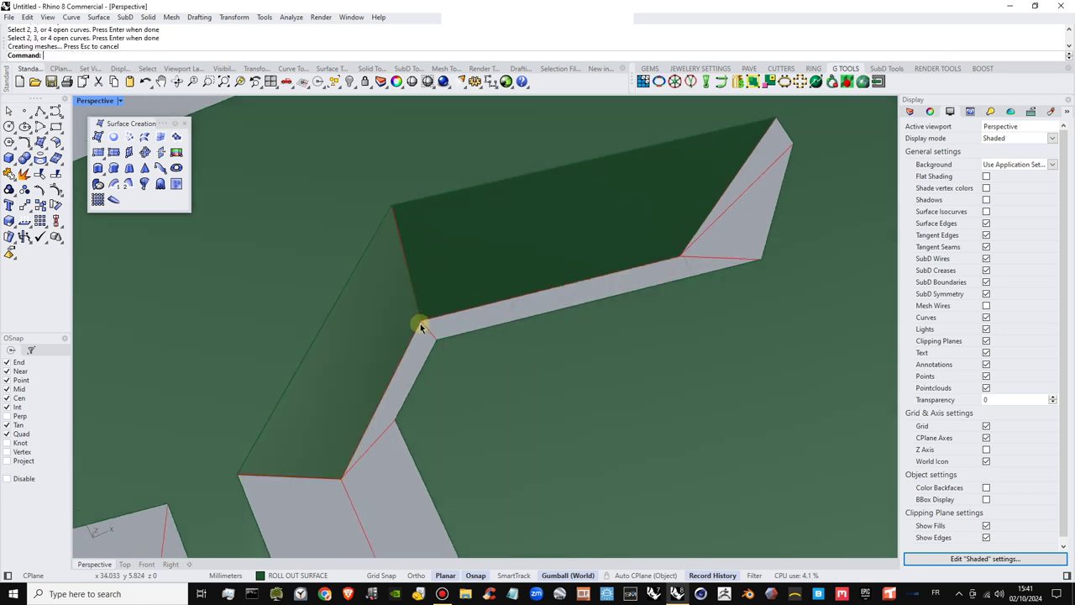
Sweep a two-rail surface over the inner side of the C's upper arm, using the arm's end line and corner line as cross sections
right_click_drag(422, 328, 266, 261)
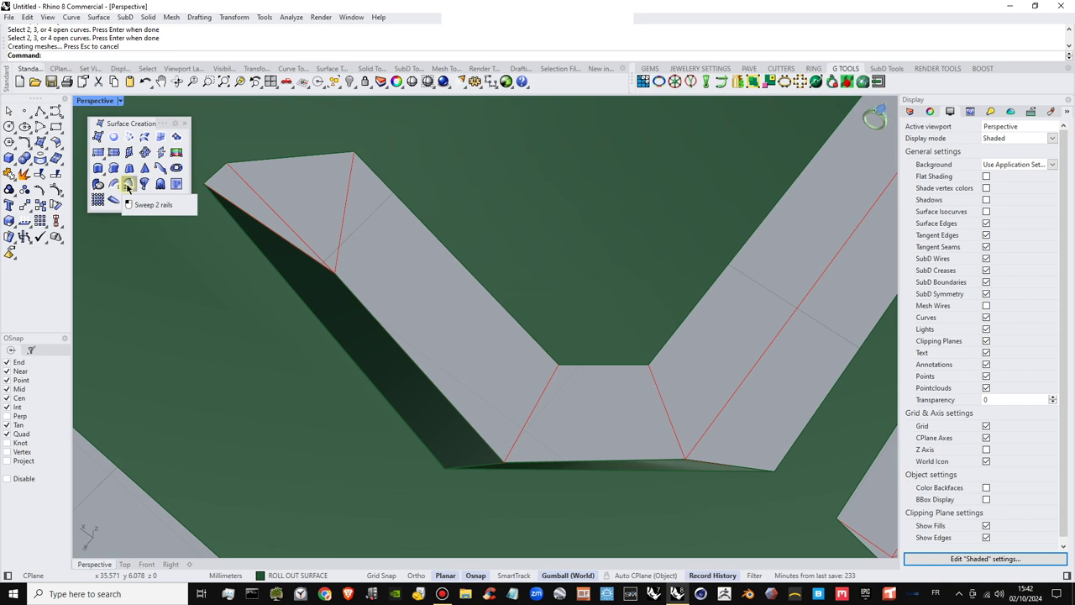
left_click(385, 330)
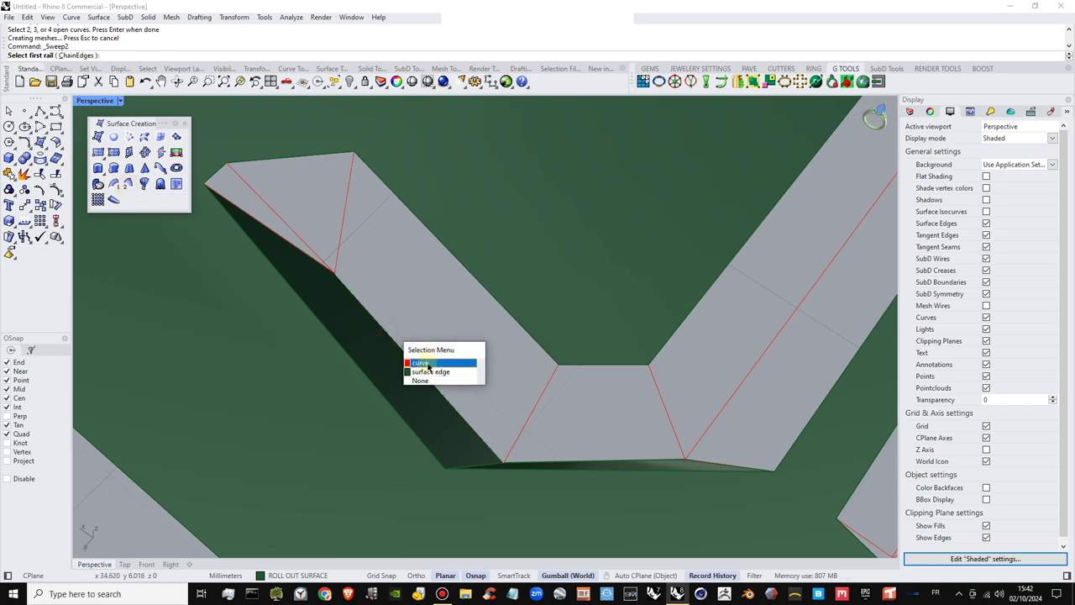
left_click(430, 371)
left_click(487, 293)
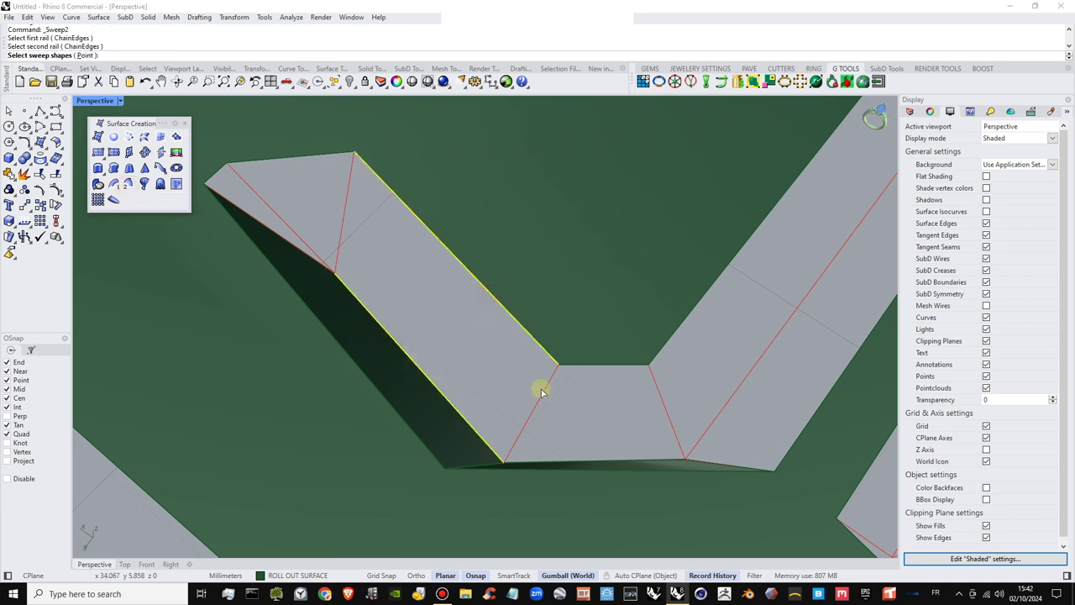
key("Return")
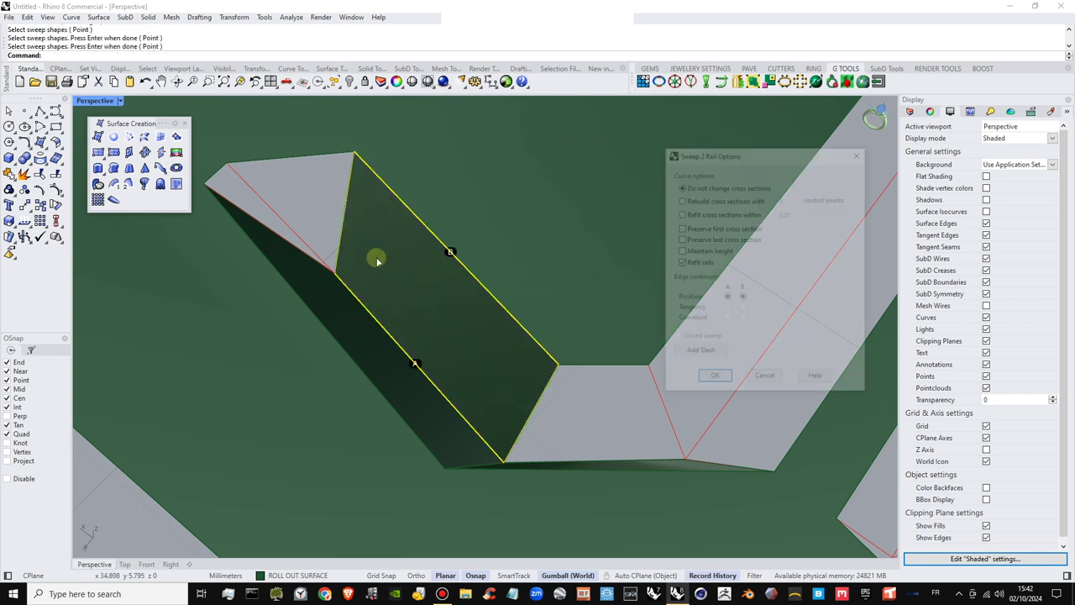
left_click(716, 381)
Create a triangular edge-curve surface from the end edge of the C's upper arm to its centreline end
right_click_drag(441, 282, 368, 250)
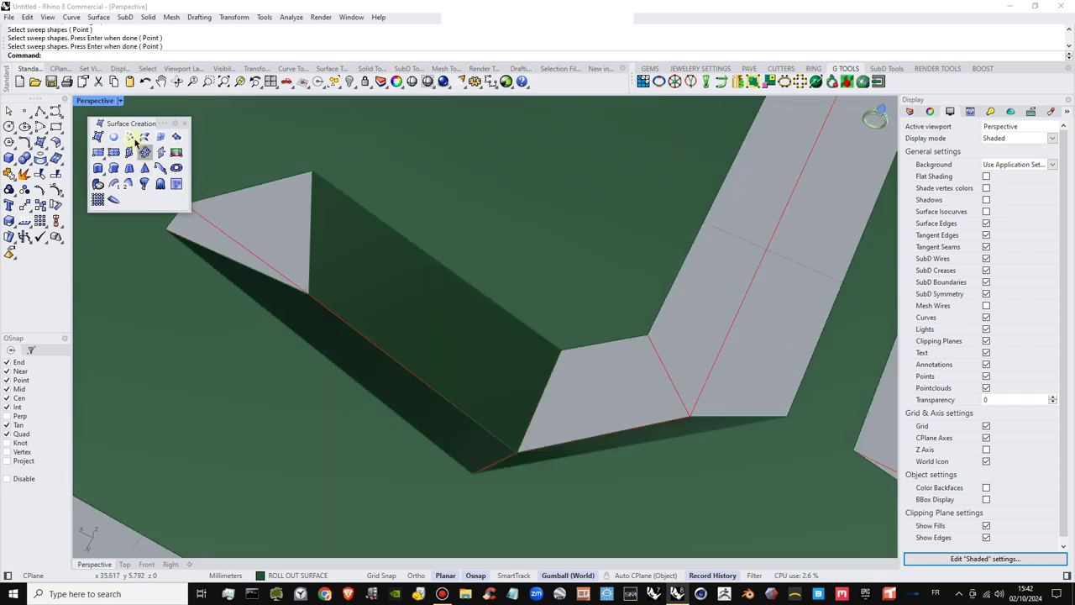
right_click_drag(239, 216, 321, 217, "shift")
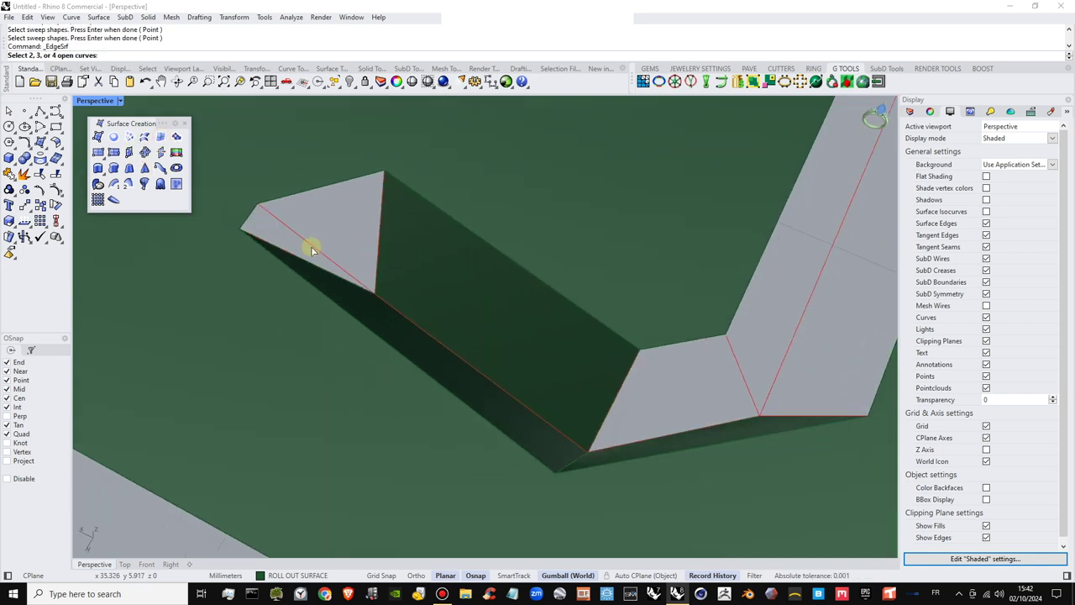
left_click(315, 194)
left_click(380, 213)
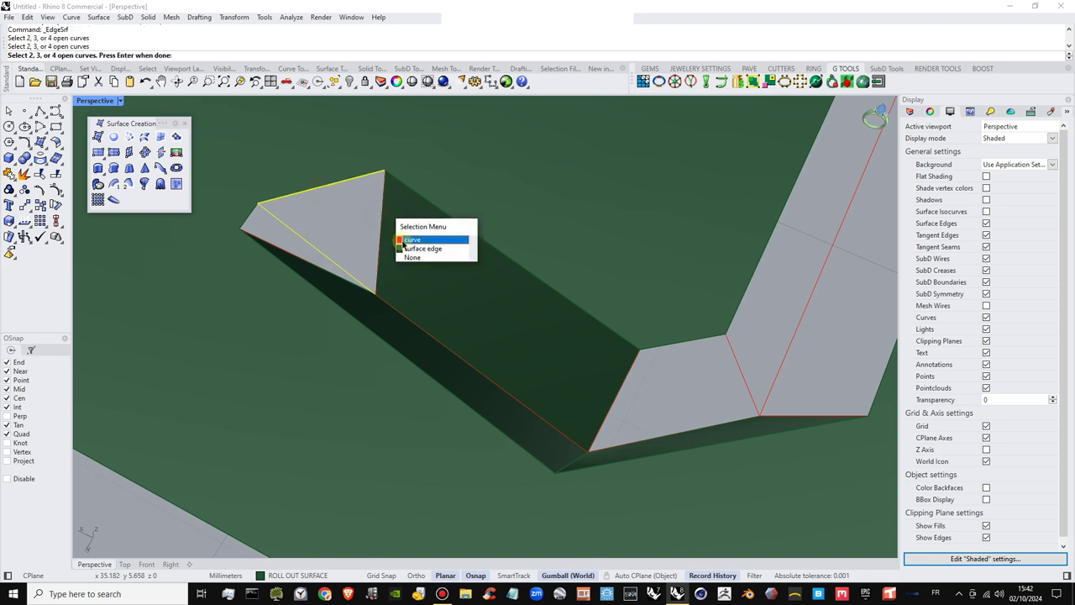
left_click(409, 249)
right_click_drag(377, 280, 356, 266)
right_click(356, 266)
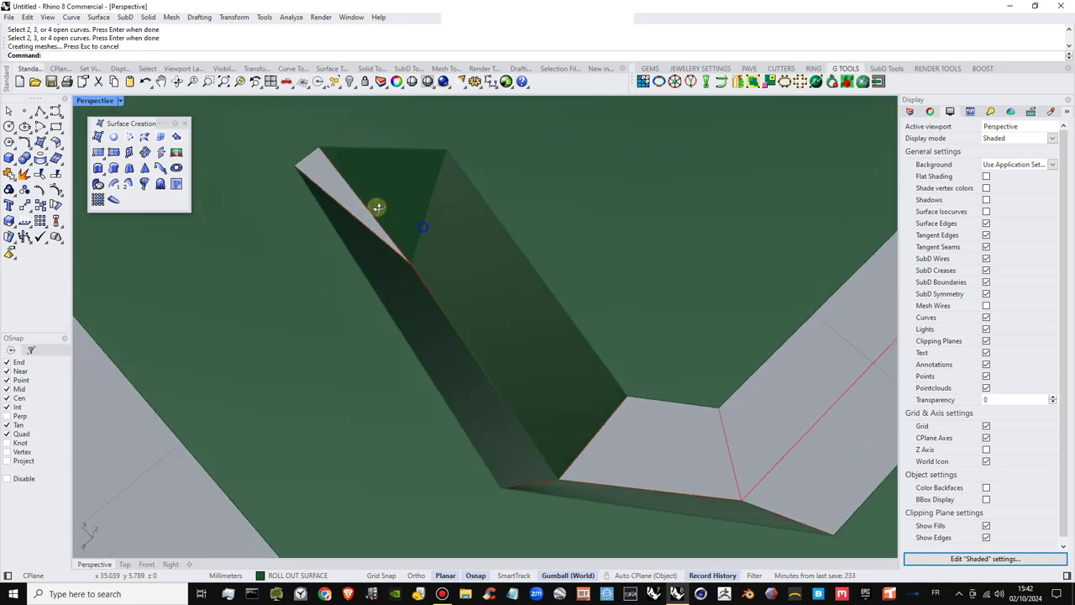
Fill the narrow triangular gap at the tip of the C's upper arm with a three-edge surface
right_click_drag(377, 209, 415, 157)
scroll(415, 153, "up", 3)
right_click(423, 126)
left_click(423, 127)
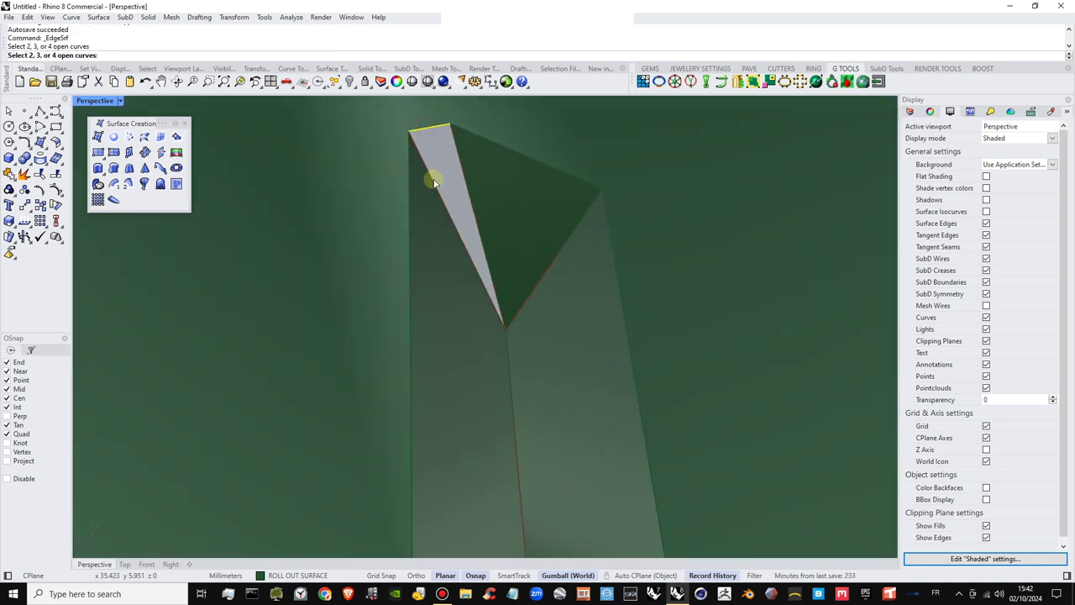
left_click(470, 217)
left_click(470, 196)
left_click(504, 236)
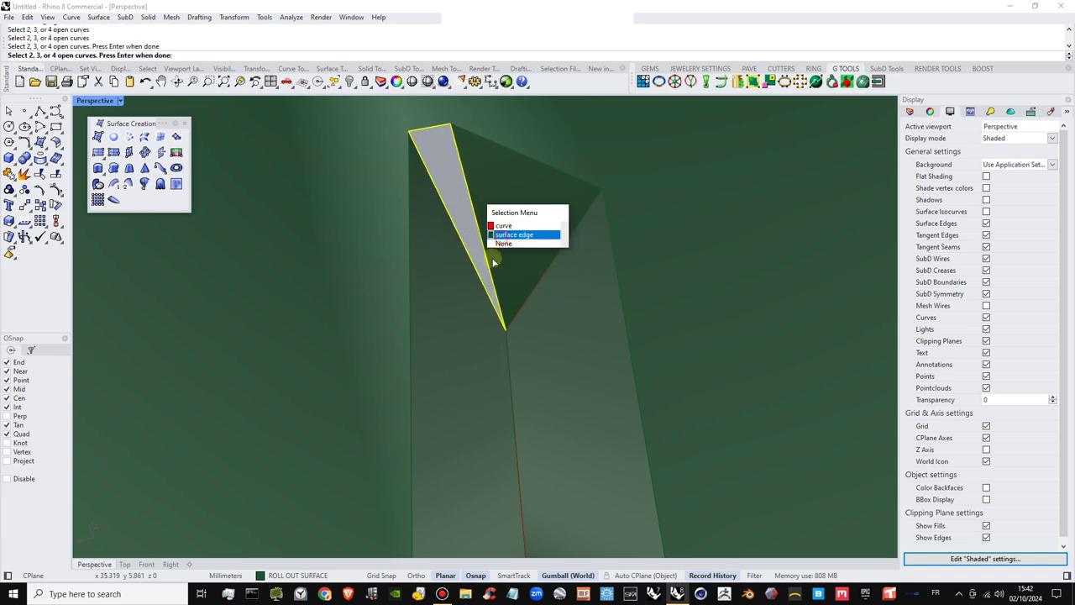
scroll(468, 265, "down", 1)
right_click(467, 236)
Create an edge-curve surface over the inner side of the C's upper diagonal segment from its centreline, inner edge and two corner lines
scroll(469, 238, "down", 3)
mouse_move(526, 310)
right_mouse_down()
mouse_move(620, 325)
mouse_move(512, 336)
mouse_move(504, 386)
mouse_move(459, 319)
mouse_move(542, 319)
mouse_move(519, 300)
right_mouse_up()
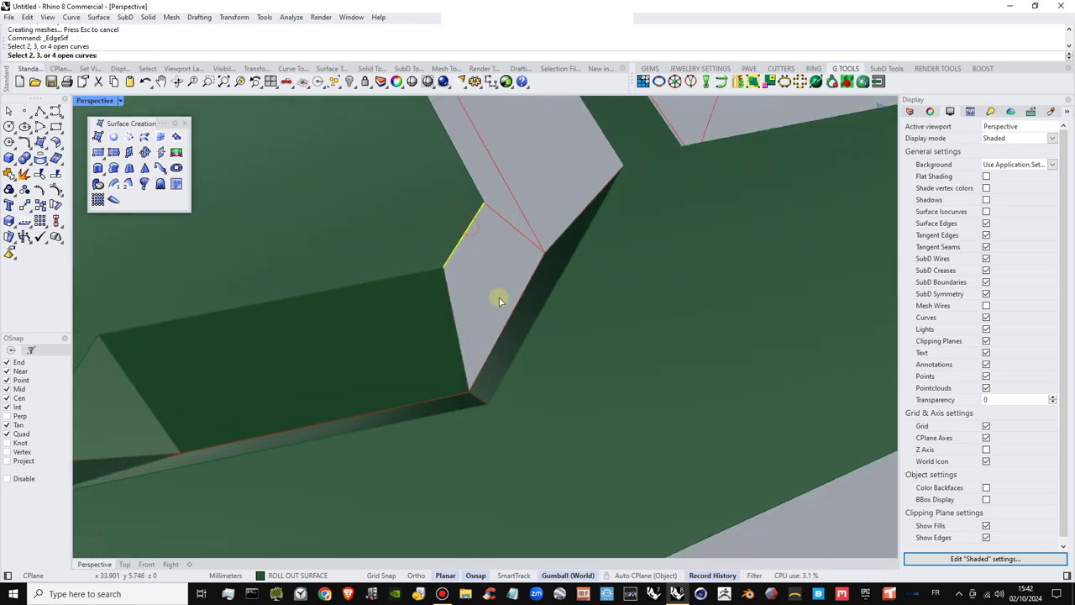
left_click(523, 317)
left_click(543, 348)
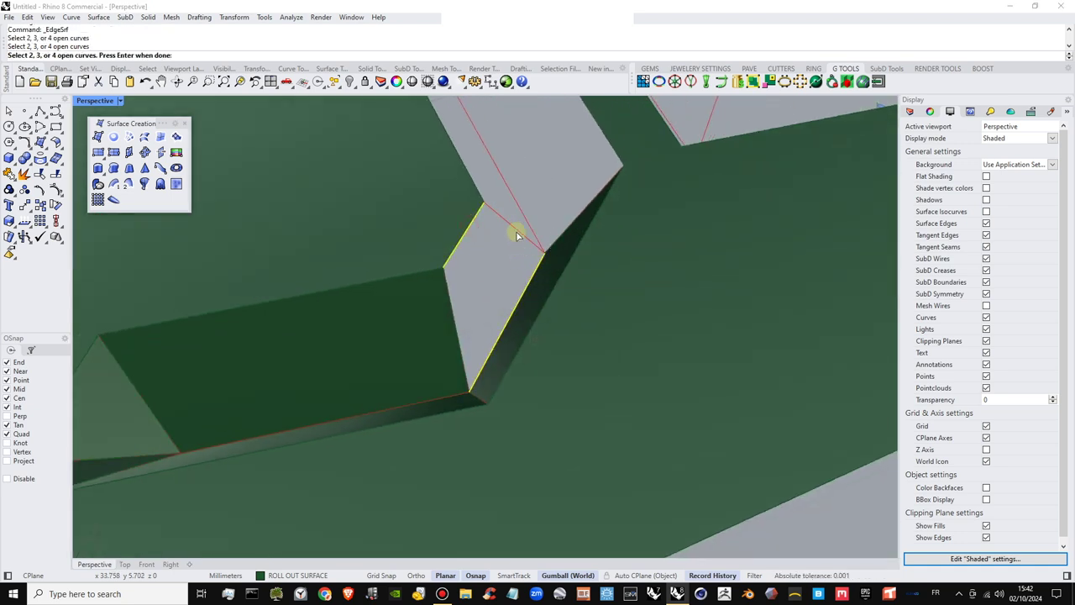
left_click(456, 320)
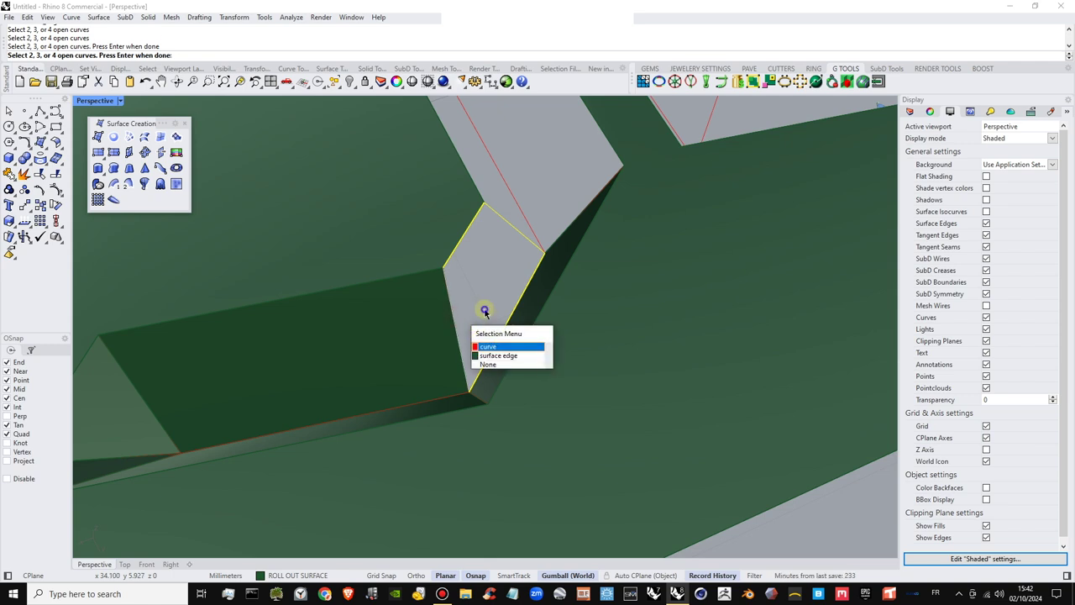
right_click(484, 304)
right_click(483, 299)
Create an edge-curve surface over the outer side of the C's long stem from its outer edge, centreline and corner lines
scroll(484, 299, "down", 4)
right_click_drag(495, 282, 397, 433)
left_click(491, 235)
left_click(438, 295)
left_click(529, 385)
left_click(562, 413)
left_click(409, 397)
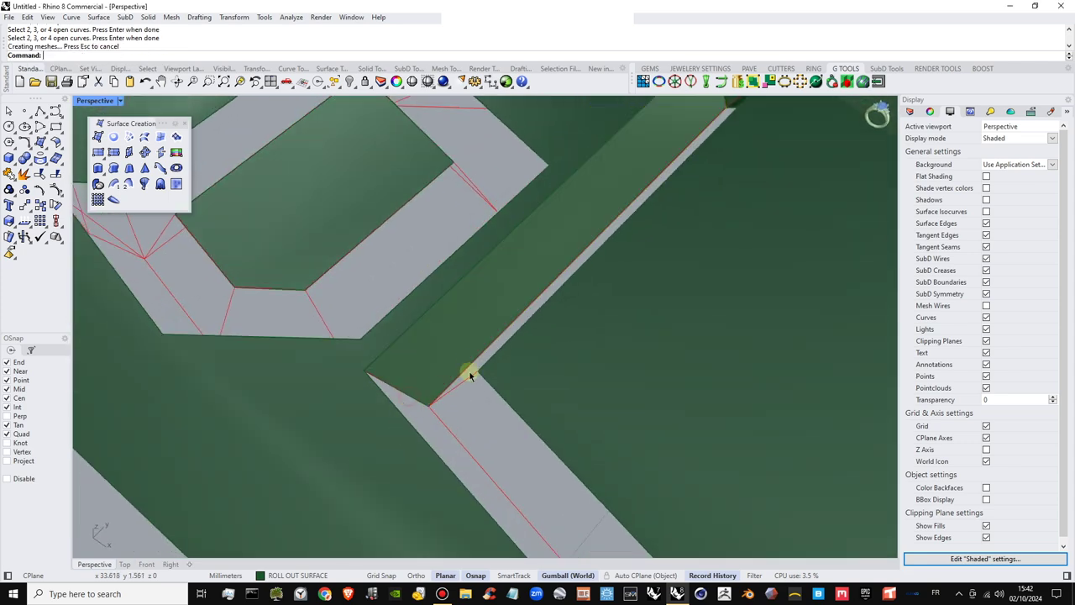
Create an edge-curve surface over the inner side of the C's long stem, using adjoining surface edges and the lower corner line
right_click_drag(465, 347, 508, 340)
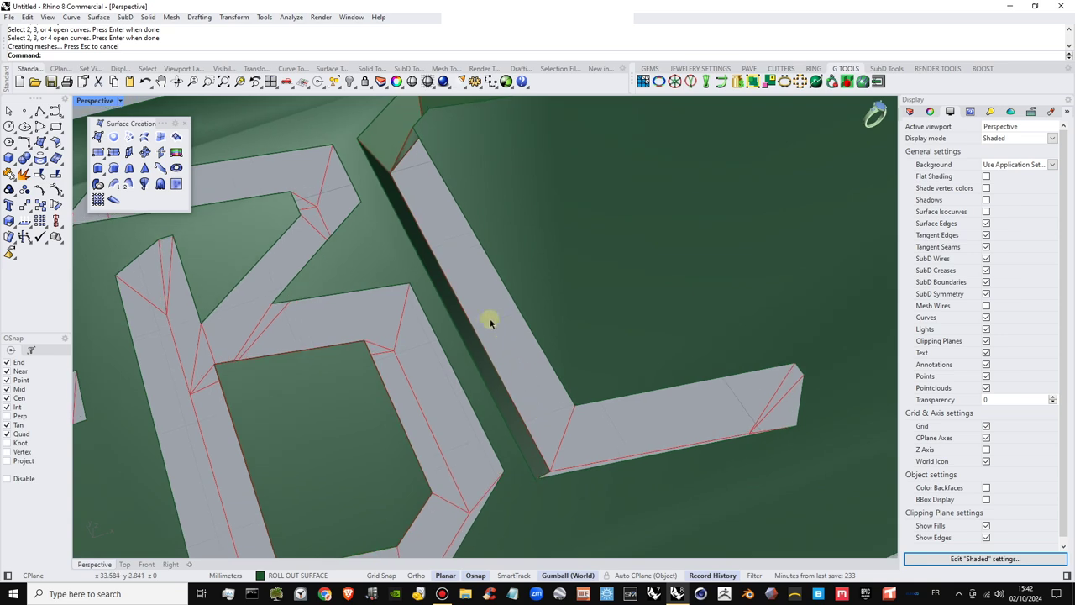
left_click(468, 317)
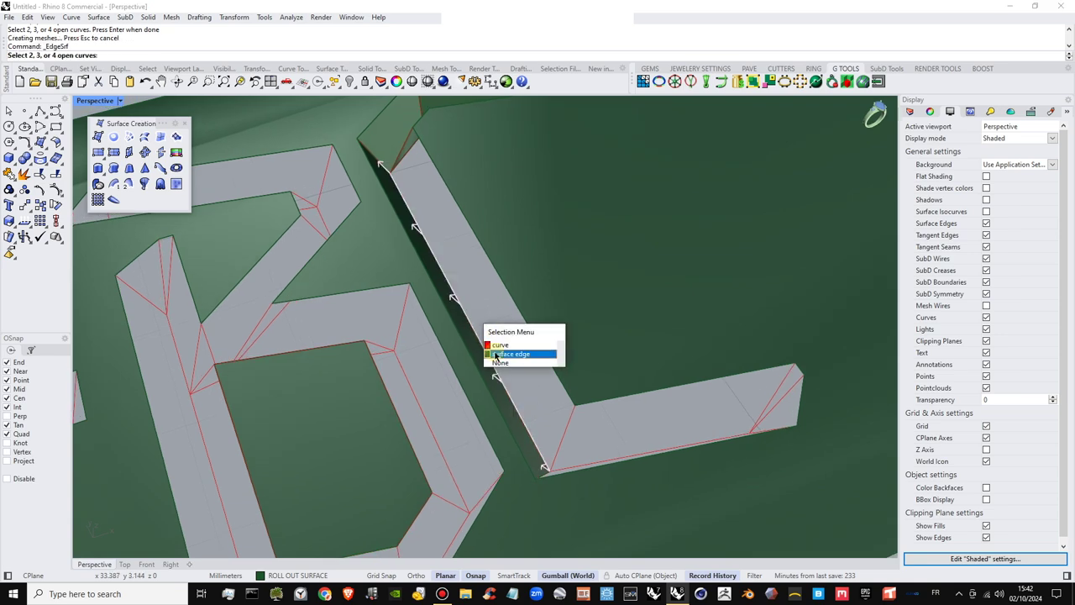
left_click(504, 353)
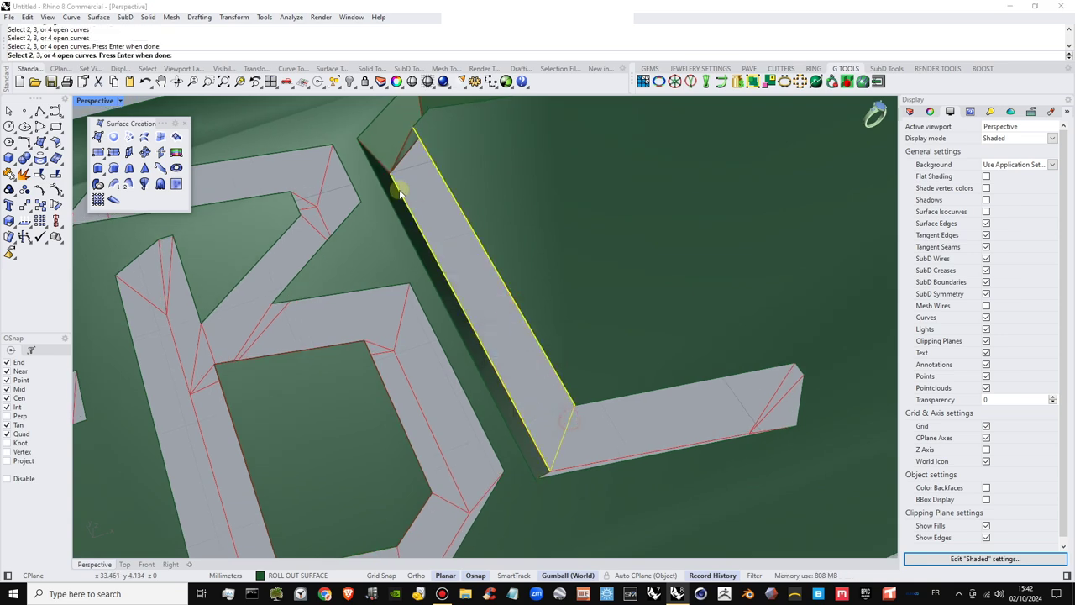
right_click_drag(422, 172, 444, 173)
scroll(336, 195, "up", 3)
right_click_drag(331, 197, 331, 235)
left_click(316, 217)
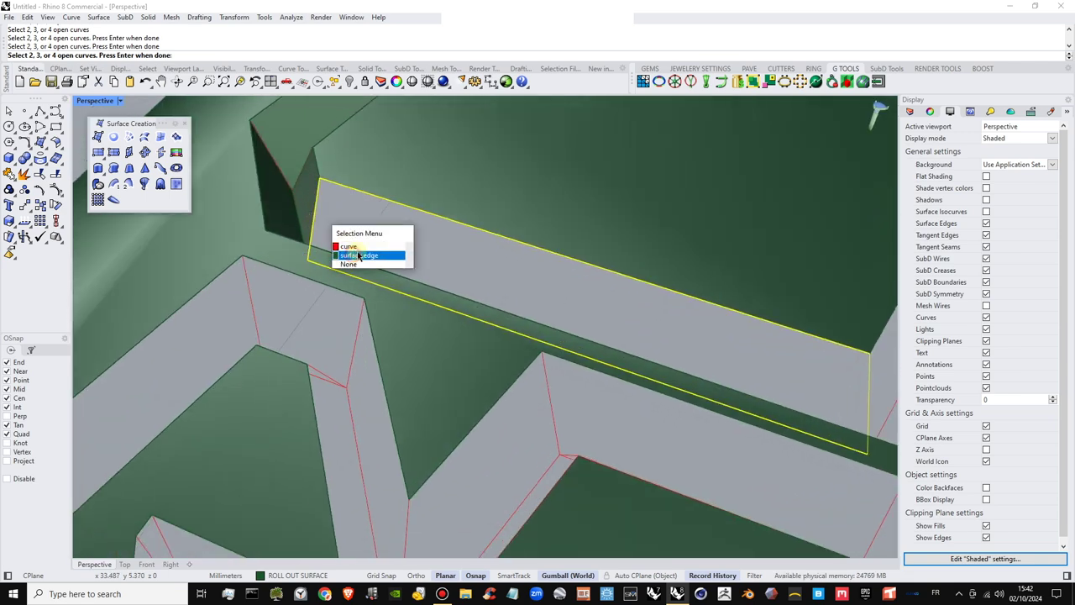
left_click(358, 256)
Examine the open lower arm of the C and its centreline and end lines from several angles
right_click_drag(627, 315, 699, 438)
right_click_drag(766, 483, 561, 435)
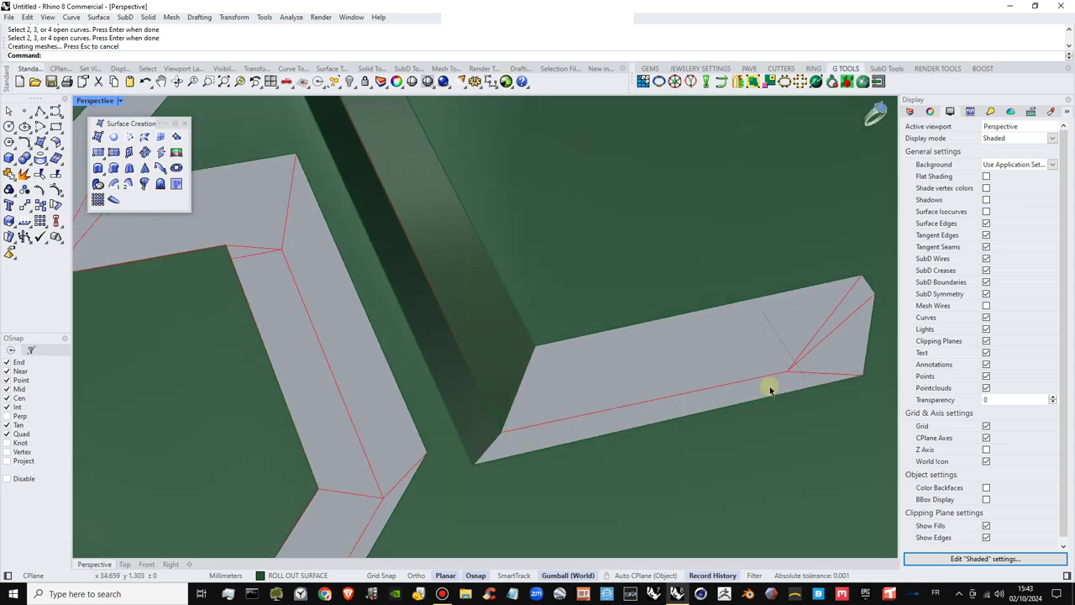
right_click_drag(568, 410, 490, 315)
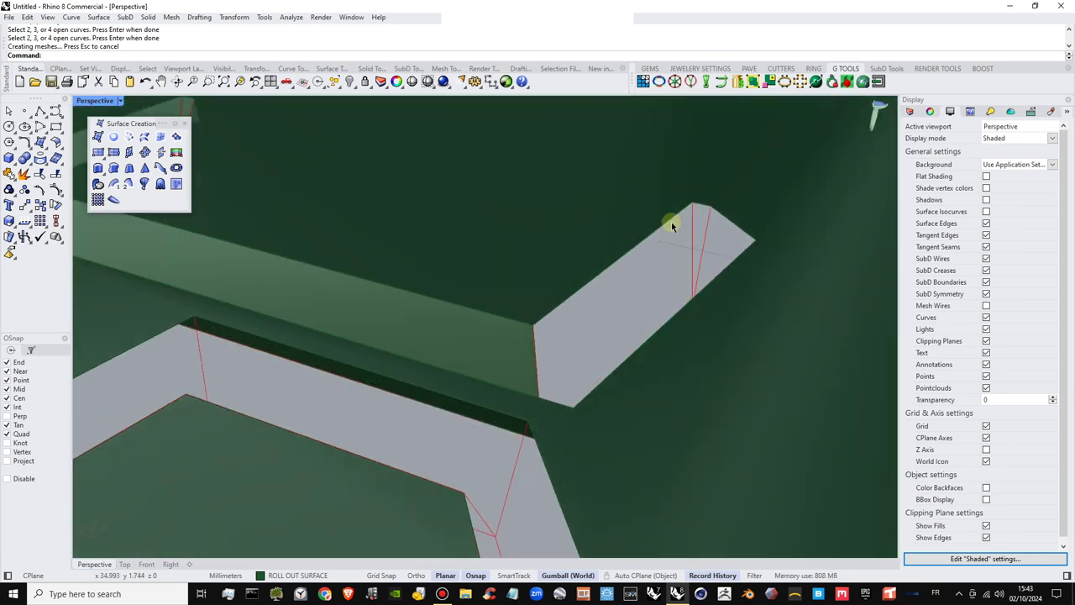
right_click_drag(750, 247, 555, 269)
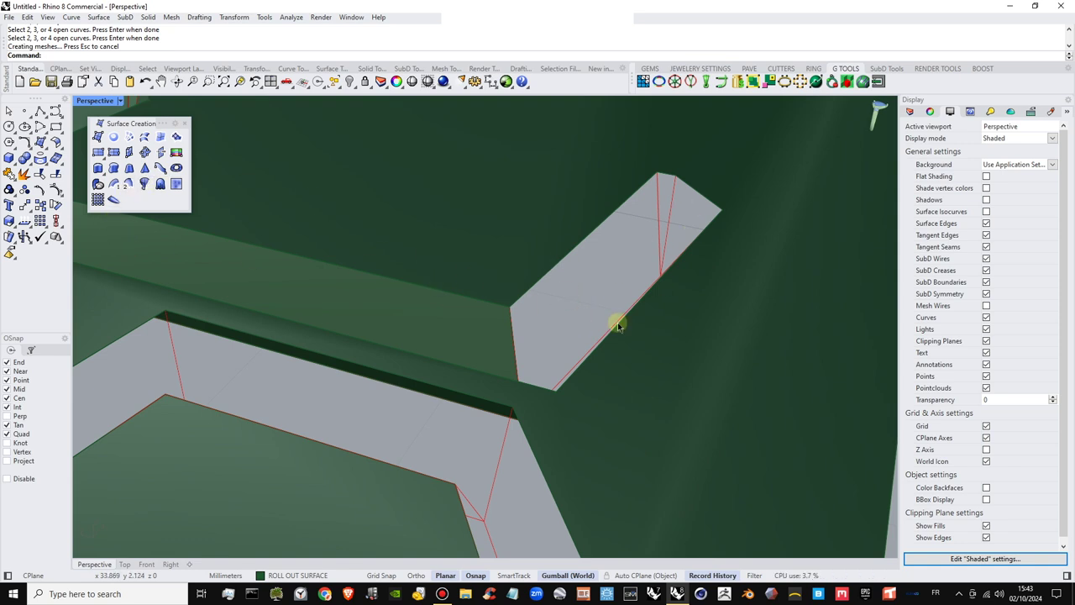
right_click_drag(618, 326, 584, 326)
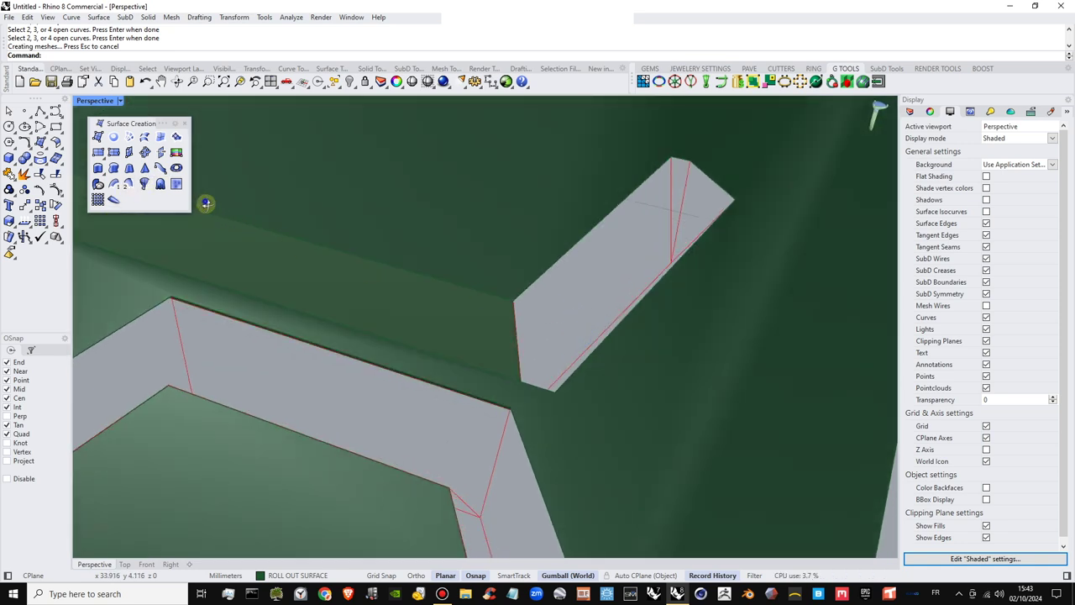
right_click_drag(206, 203, 191, 190)
scroll(559, 311, "down", 3)
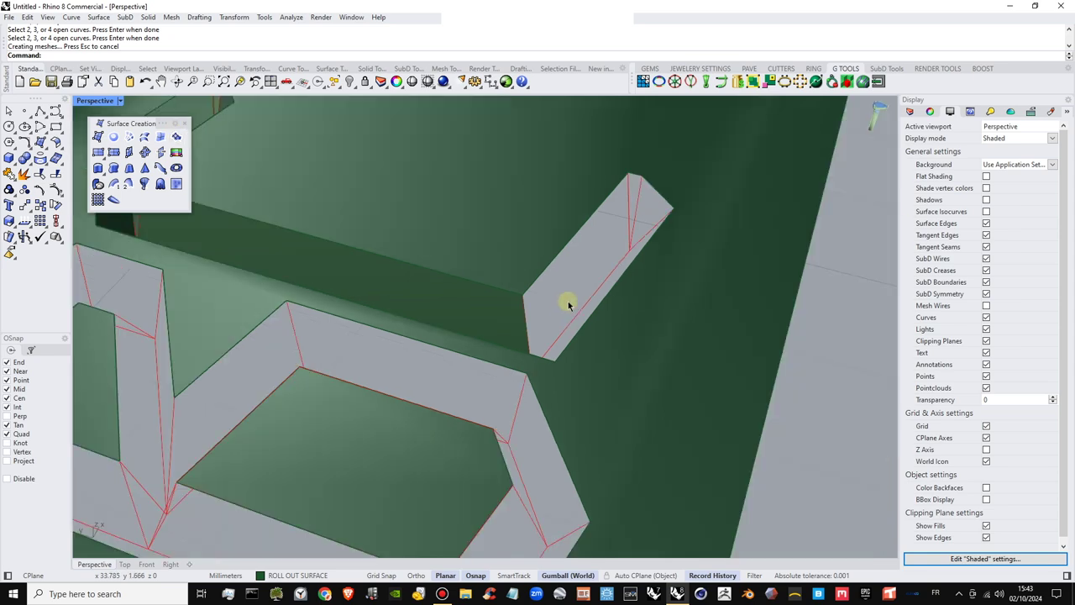
right_click_drag(569, 303, 583, 353)
scroll(518, 305, "down", 3)
scroll(600, 365, "up", 6)
right_click_drag(667, 365, 677, 335)
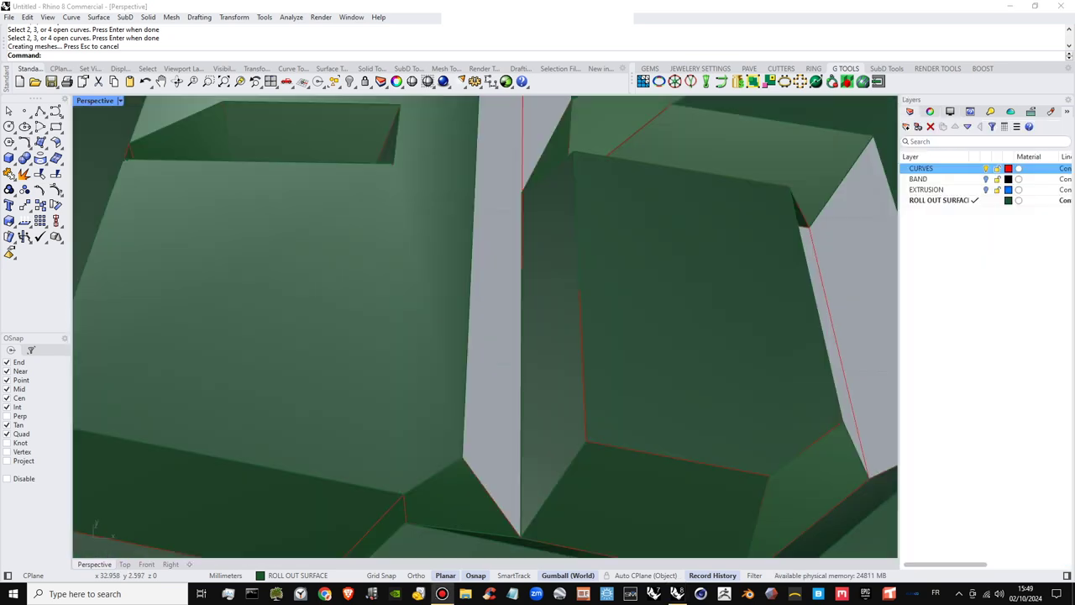
Try to create an edge-curve surface over the left side of the B's stem from its outer edge and centreline
left_click(485, 434)
left_click(515, 435)
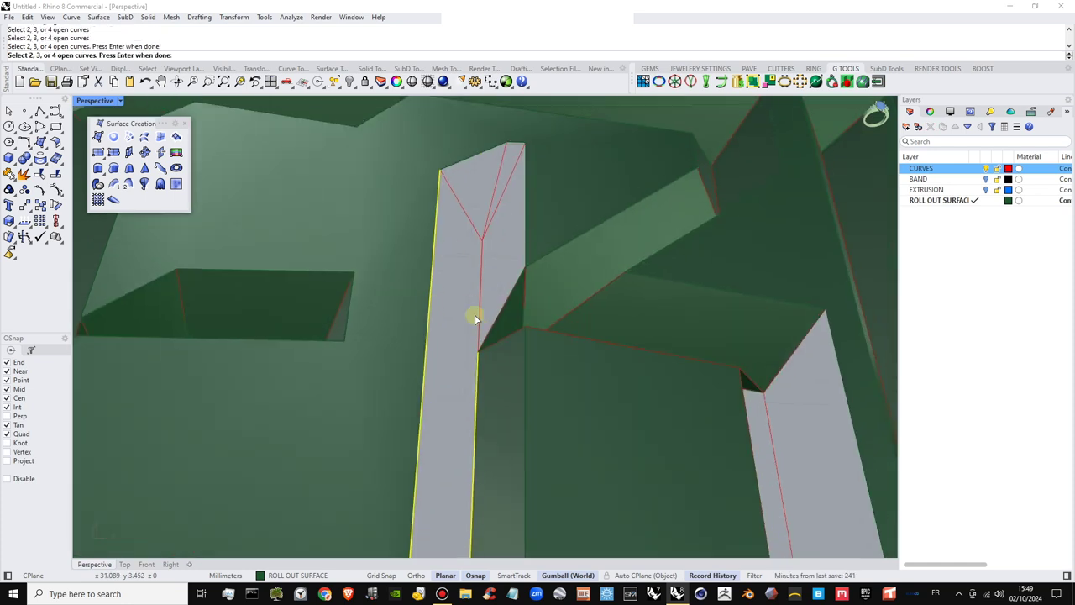
key("Return")
key("Return")
key("Escape")
key("ctrl+z")
Split the centreline of the B's stem where the connecting line beside the upper bowl meets it
left_click(482, 257)
left_click(56, 174)
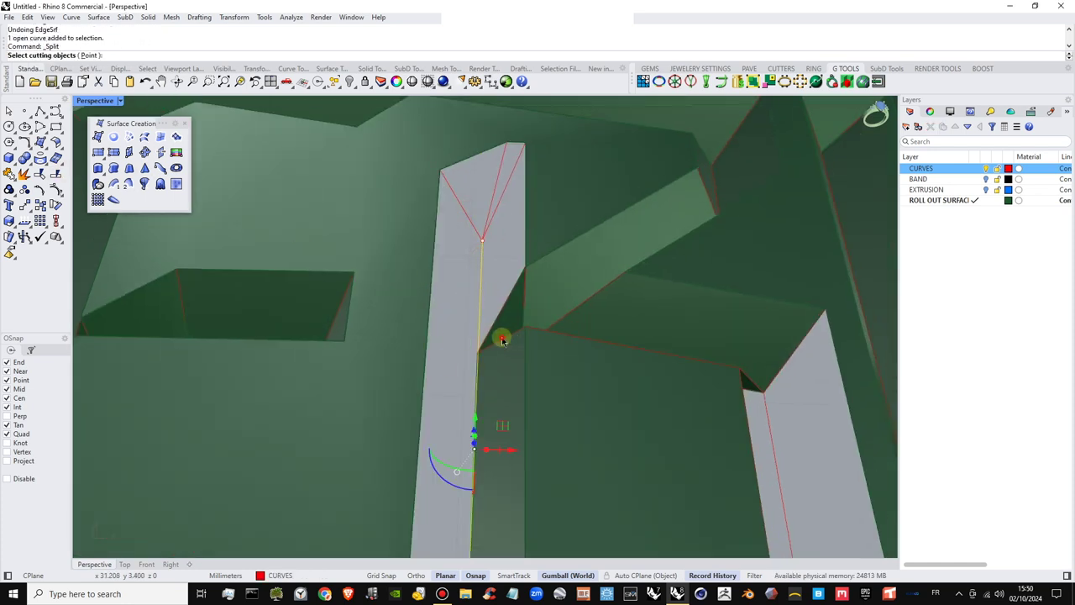
left_click(501, 339)
right_click(572, 381)
left_click(558, 326)
Try to sweep a two-rail surface over the upper left side of the B's stem, using the corner line as cross section
left_click(130, 183)
key("Escape")
key("Escape")
right_click(475, 288)
left_click(480, 279)
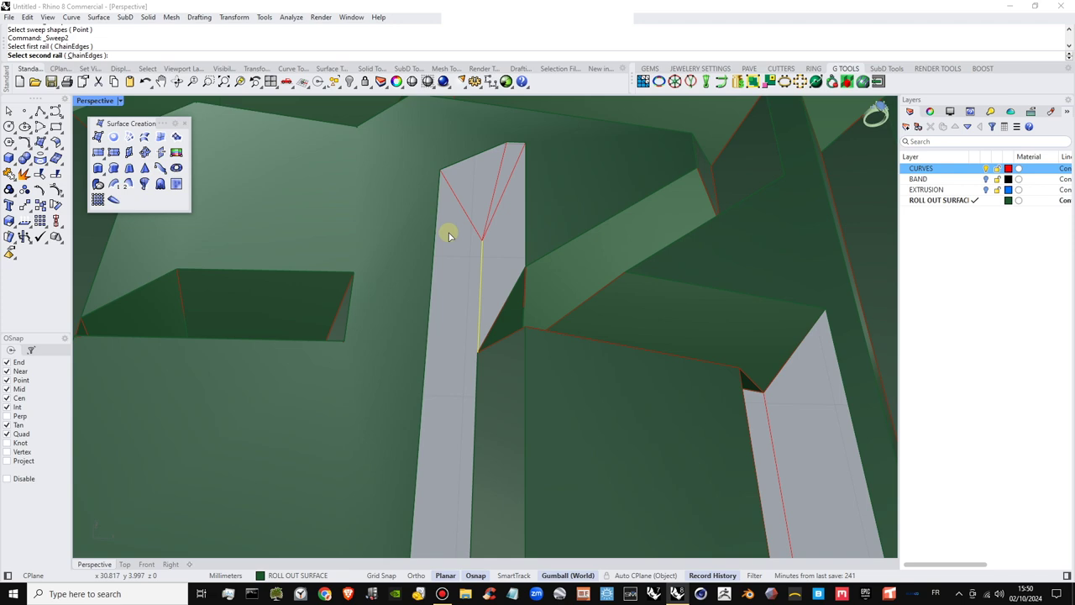
left_click(436, 233)
left_click(466, 214)
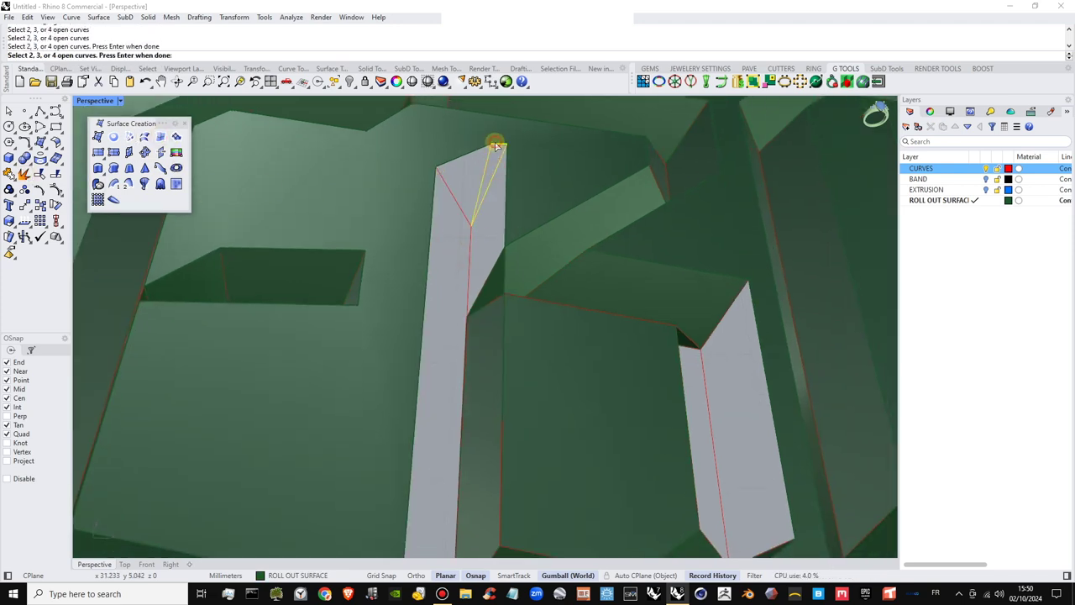
Create edge-curve surfaces over the narrow triangle at the tip of the B's stem and the upper right side beside it
left_click(495, 197)
left_click(514, 224)
left_click(473, 271)
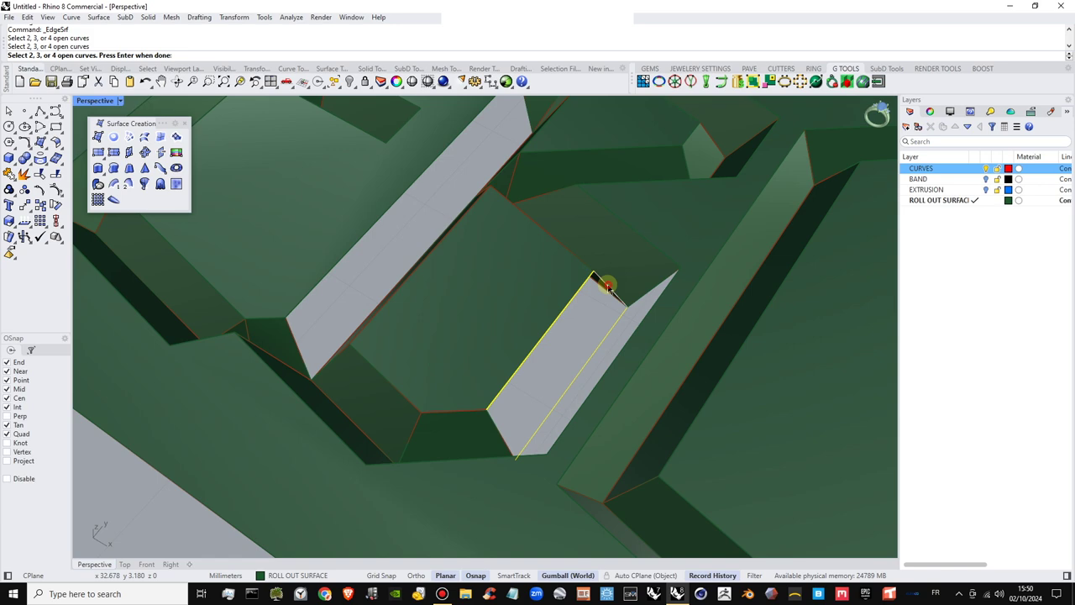
Create edge-curve surfaces over the inner and outer halves of the straight right side of the B's lower bowl
left_click(509, 429)
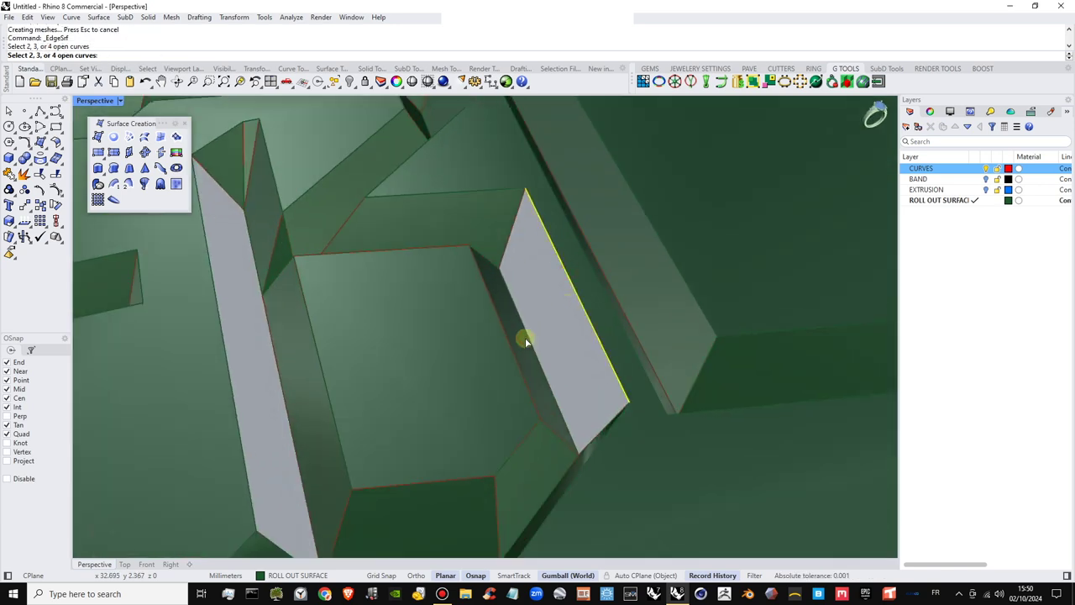
left_click(525, 338)
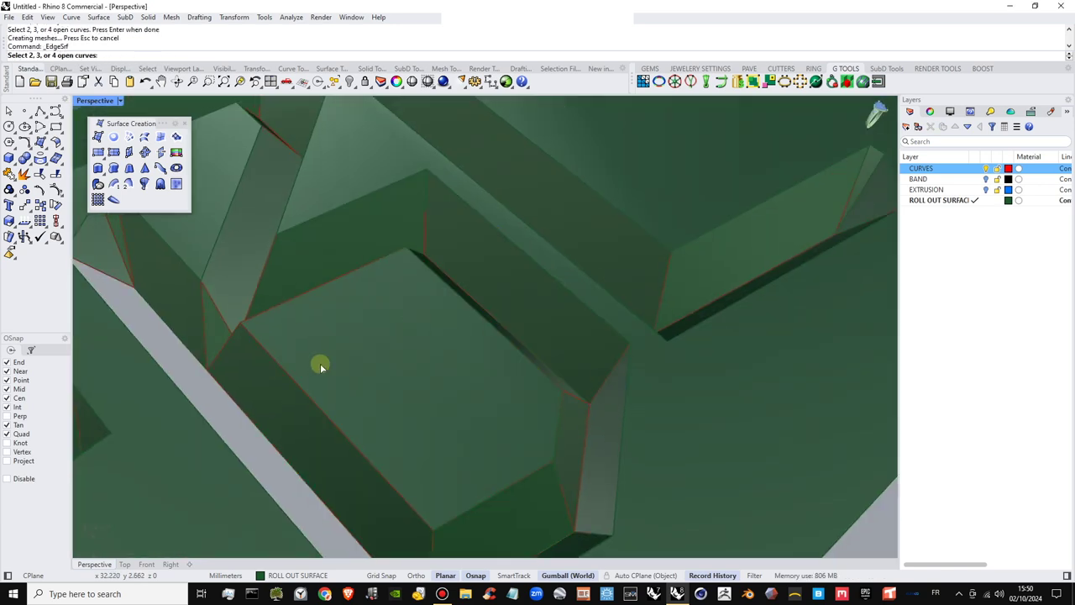
Try to pick the centreline and outer boundary of the B's stem for a surface over its left side
left_click(472, 398)
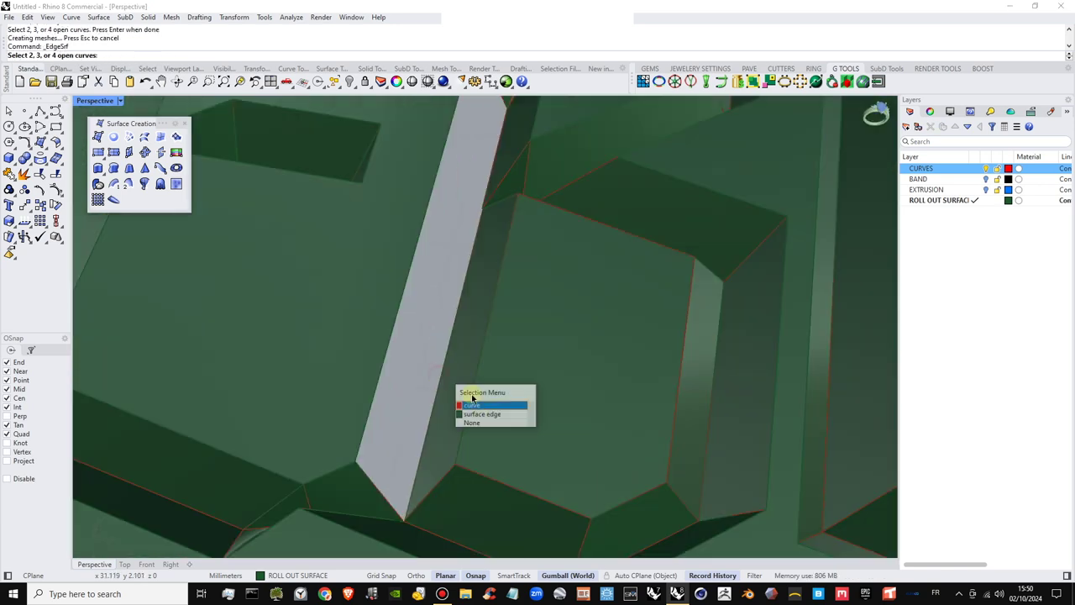
left_click(472, 405)
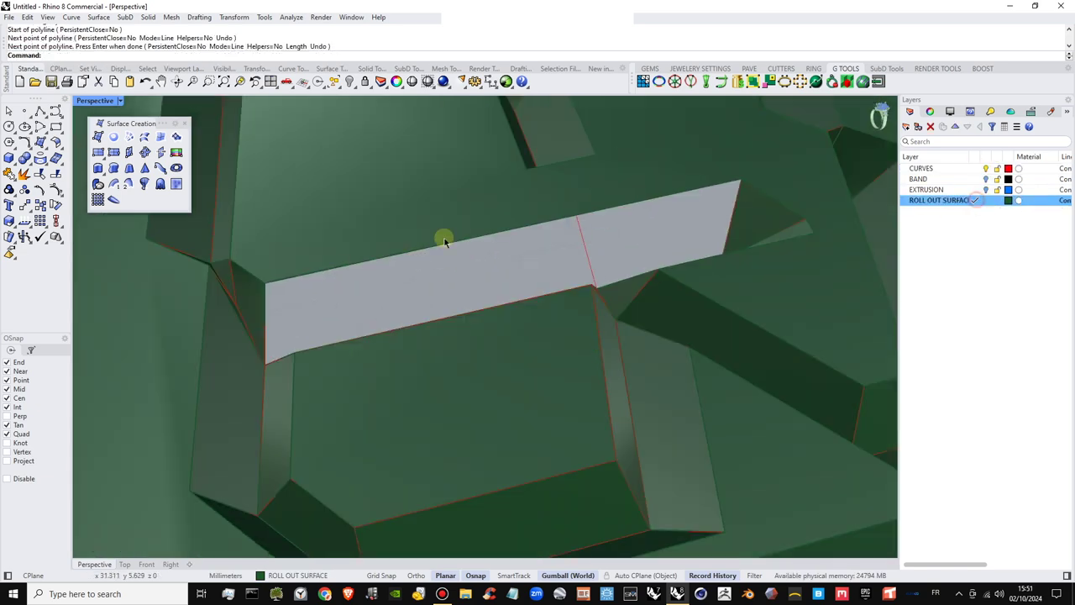
left_click(445, 241)
left_click(390, 255)
left_click(592, 214)
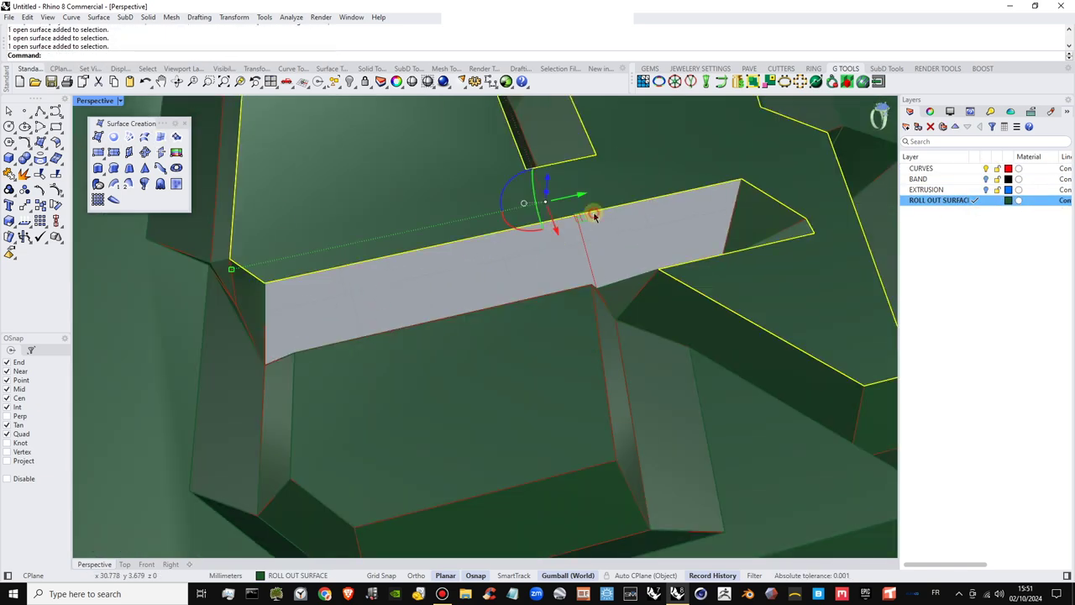
key("Escape")
On the CURVES layer, draw two lines along the outer edge of the B's stem, one on each side of the dividing line
left_click(42, 113)
left_click(57, 116)
left_click(974, 168)
left_click(740, 179)
left_click(576, 216)
right_click(576, 216)
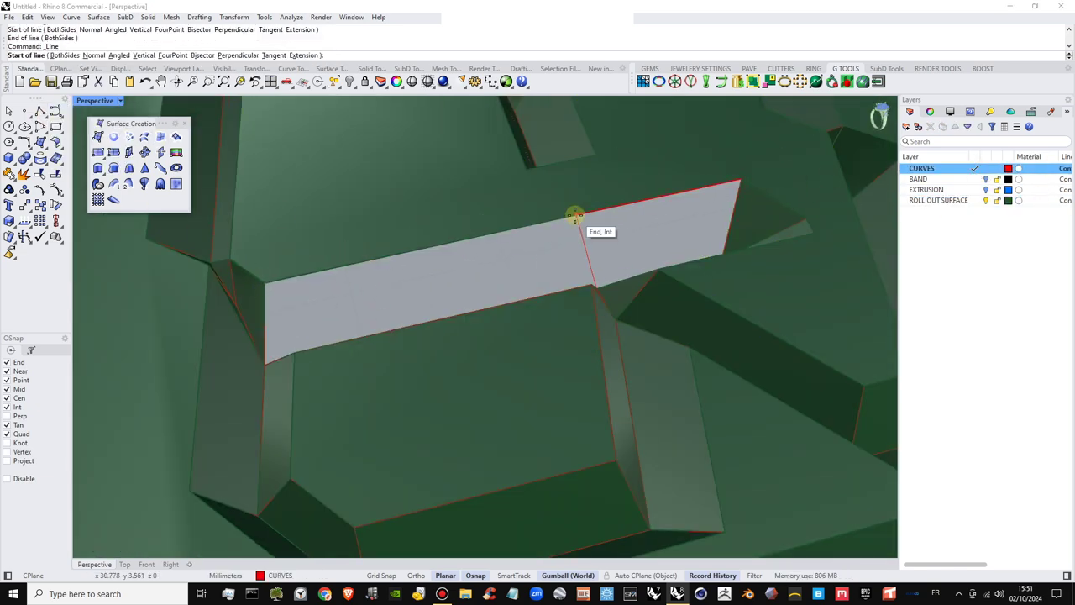
left_click(577, 216)
left_click(265, 283)
right_click(269, 287)
key("Escape")
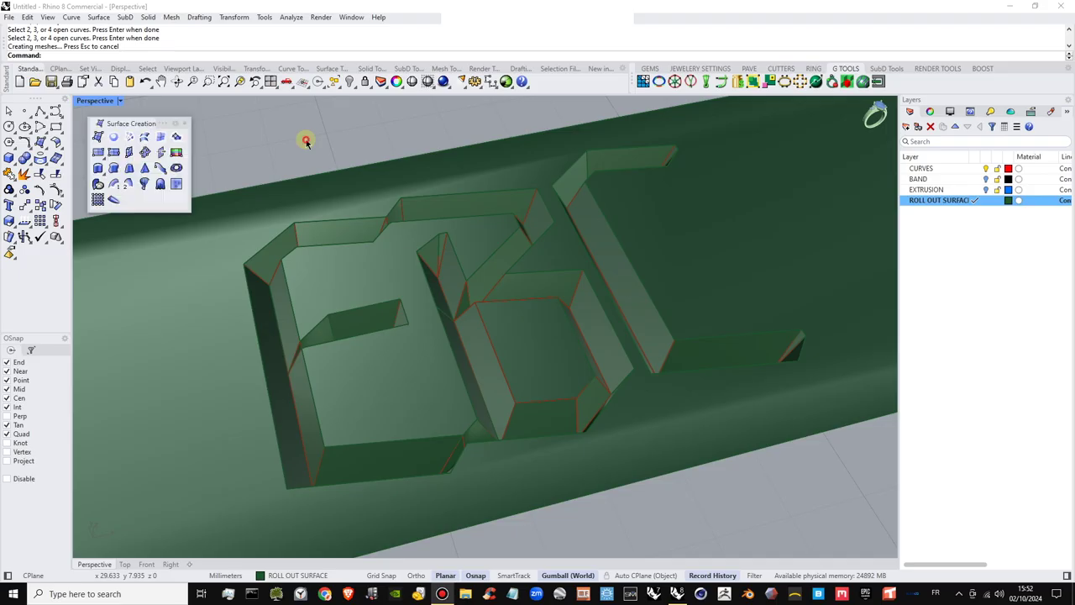
Close the Surface Creation tools and examine the bevelled EBC letters from several angles and distances
left_click(185, 124)
right_click_drag(480, 283, 453, 311)
scroll(478, 370, "down", 4)
right_click_drag(507, 396, 530, 343)
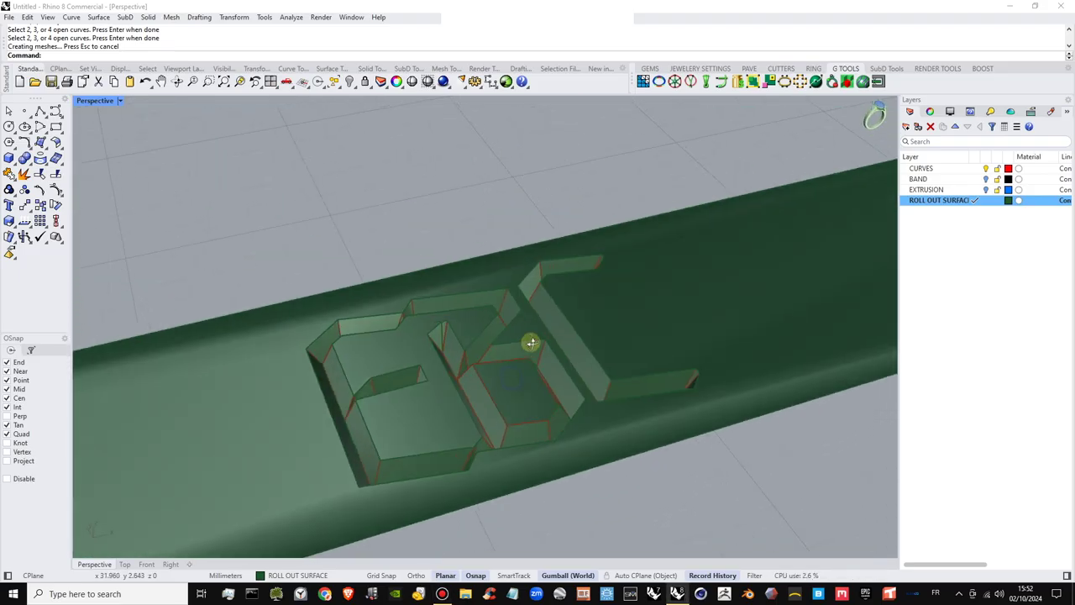
scroll(445, 427, "up", 6)
right_click_drag(385, 434, 434, 360)
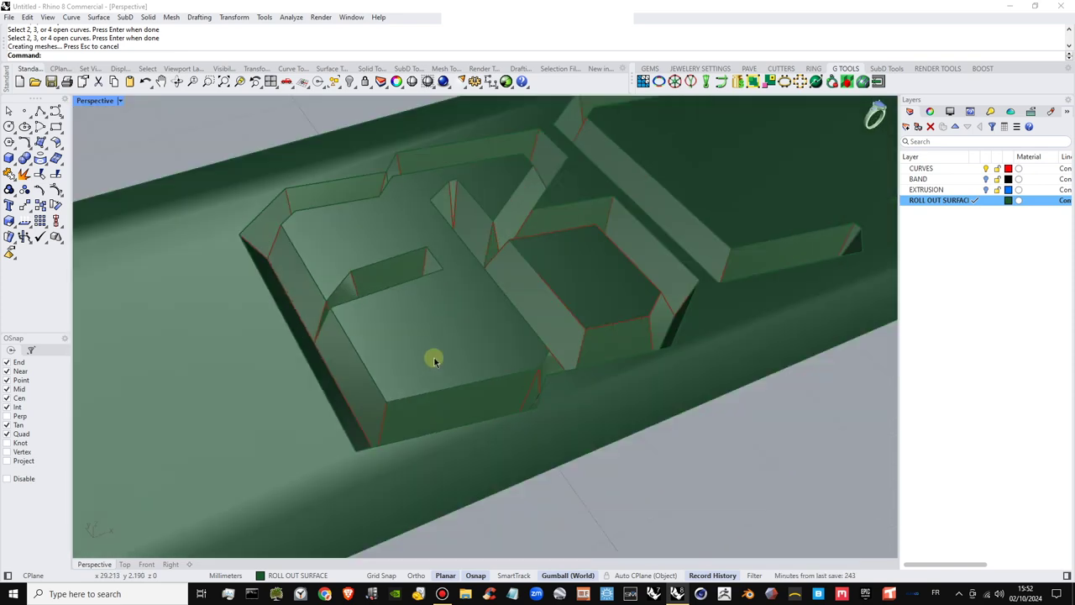
right_click_drag(597, 417, 479, 418)
scroll(593, 470, "down", 3)
scroll(486, 402, "up", 3)
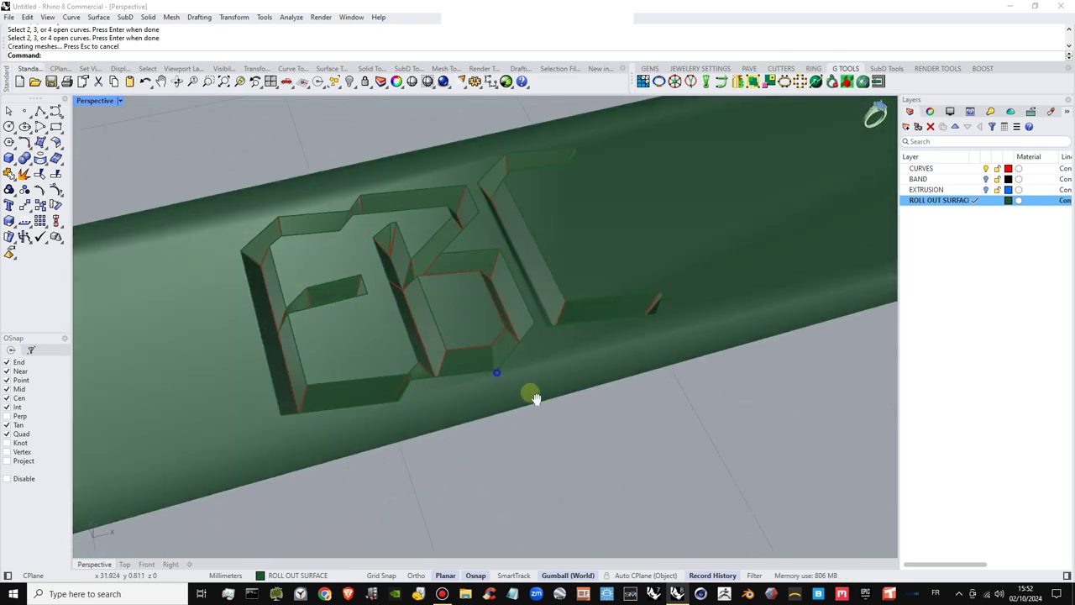
right_click_drag(530, 394, 538, 402, "shift")
scroll(518, 341, "up", 2)
right_click_drag(533, 349, 534, 375)
scroll(533, 313, "down", 6)
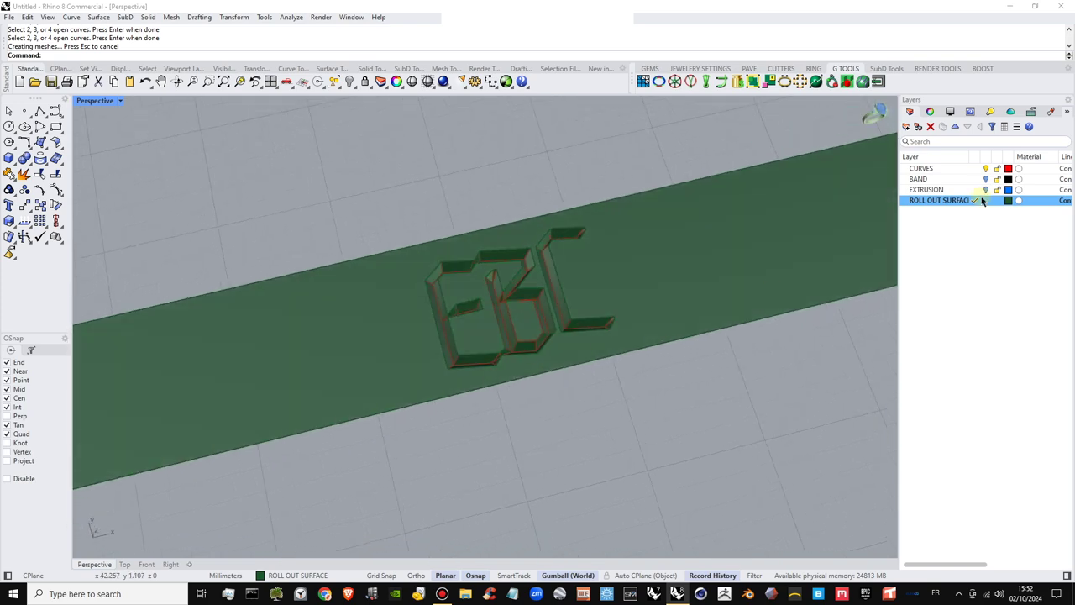
Hide the CURVES layer to view the letter surfaces without construction lines
left_click(922, 168)
right_click_drag(584, 315, 595, 239)
scroll(540, 310, "up", 6)
scroll(518, 307, "down", 5)
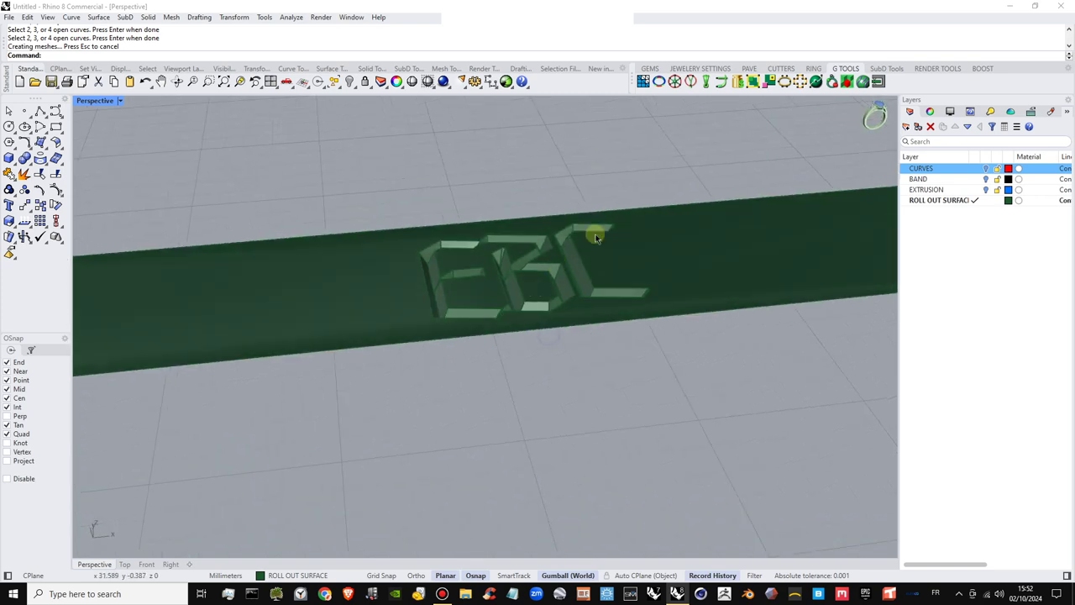
Join the band surface and all the letter surfaces into one polysurface, accepting the broken history
left_click_drag(696, 161, 344, 350)
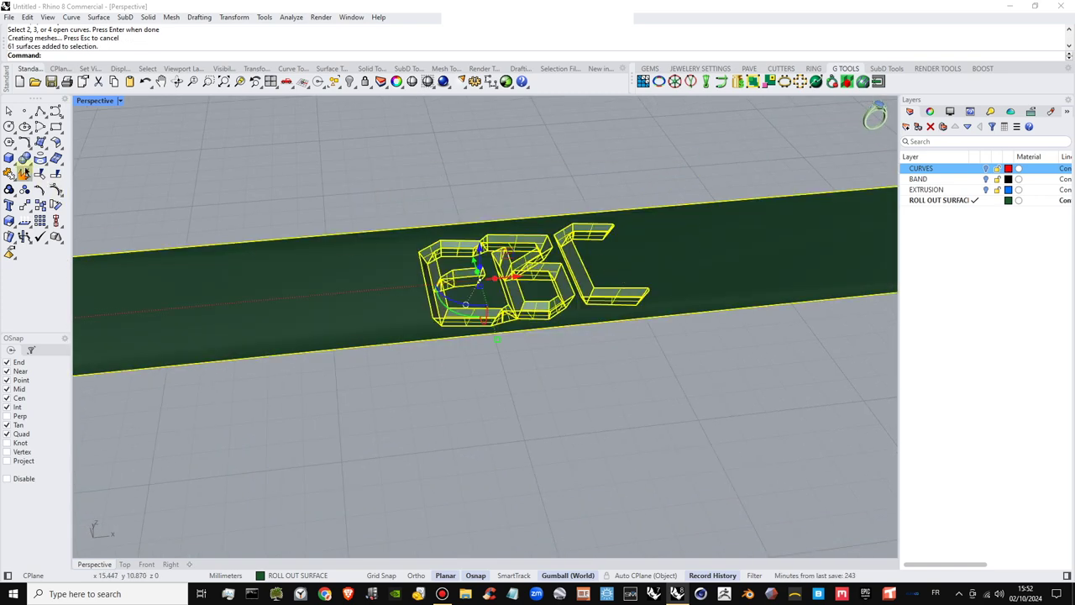
left_click(47, 183)
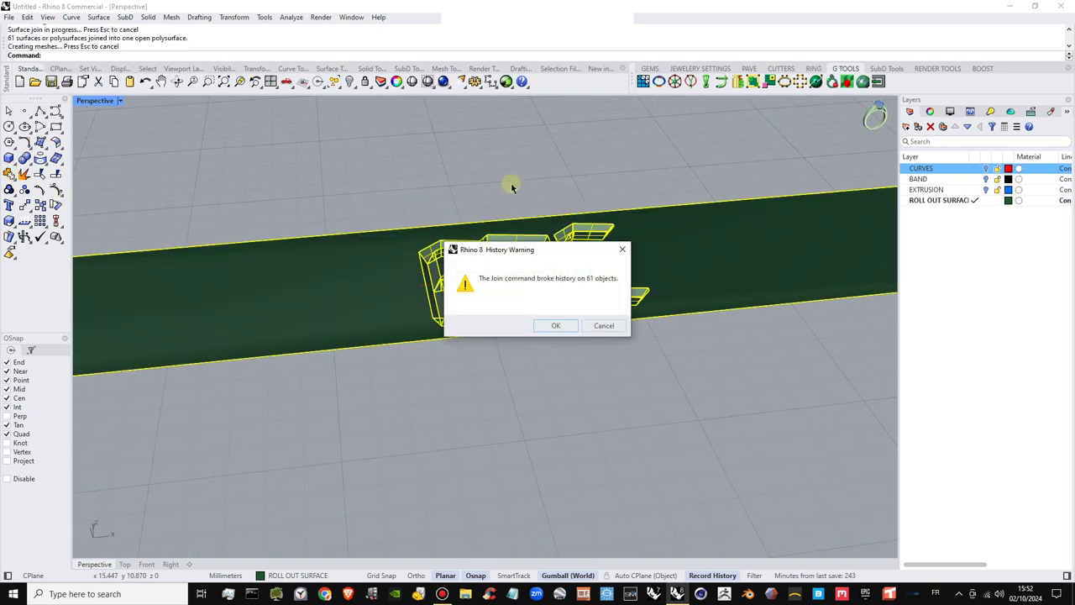
left_click(555, 325)
Turn on the visibility of the BAND layer
right_click_drag(563, 350, 580, 282)
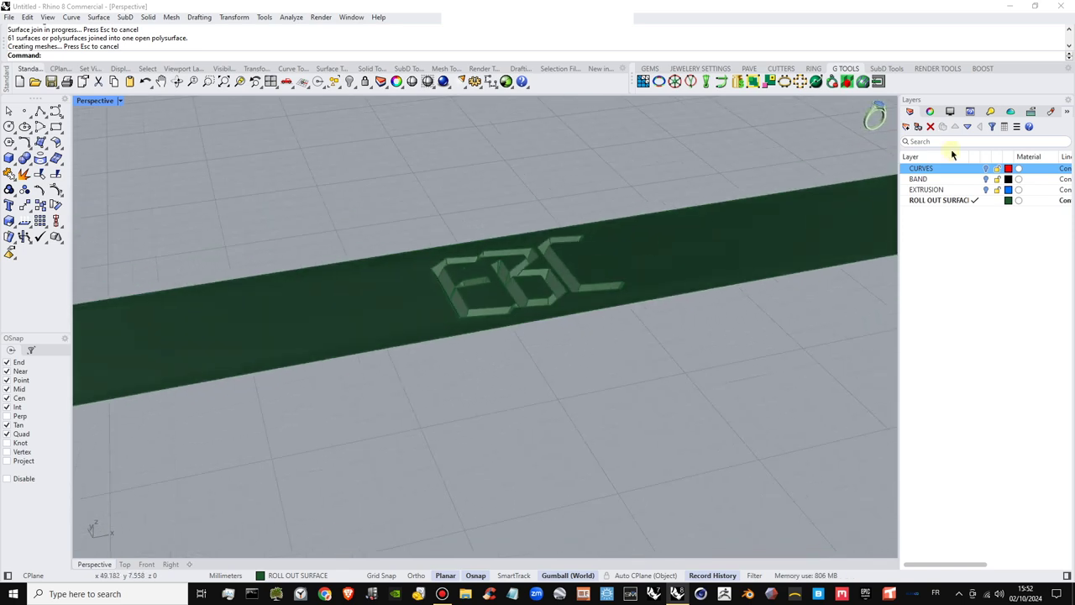
left_click(985, 179)
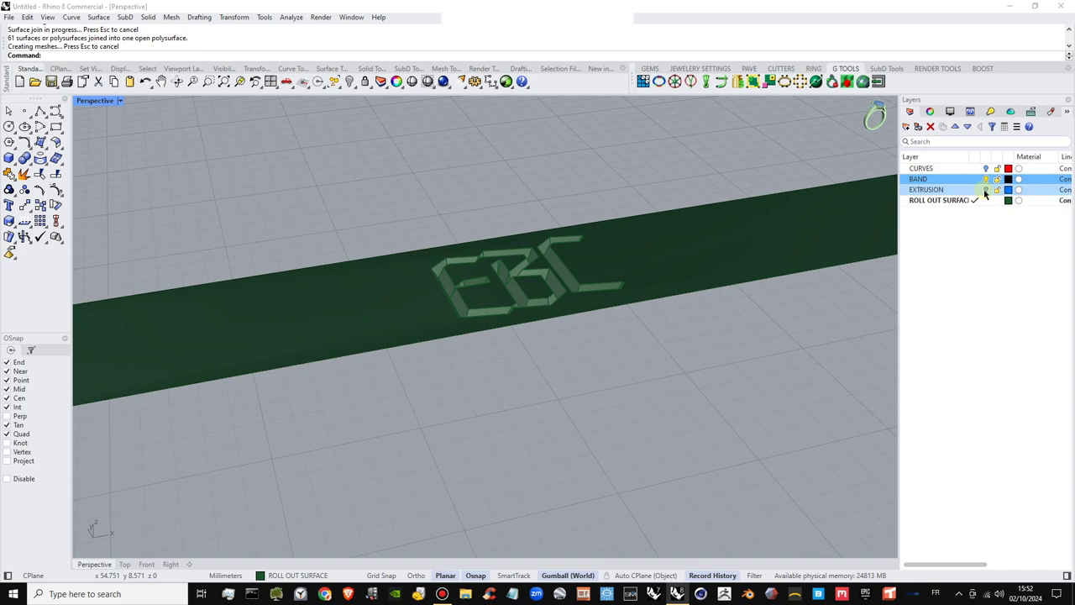
Extract the outer cylindrical face of the ring band as a separate surface, with Copy=Yes
left_click(729, 414)
scroll(478, 309, "down", 8)
right_click_drag(344, 344, 534, 290, "shift")
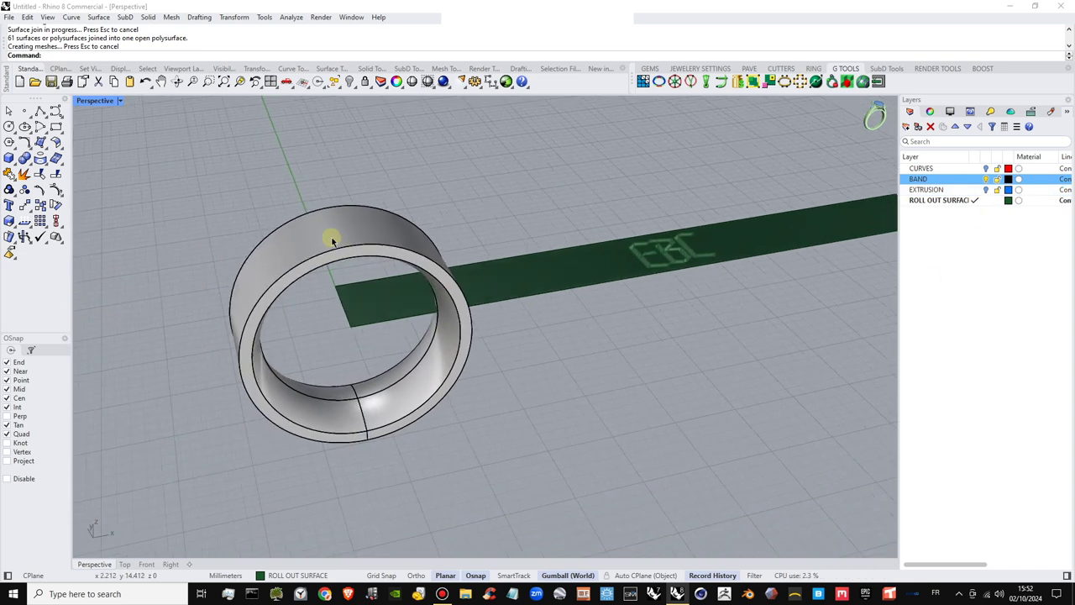
left_click(331, 235)
left_click(454, 191)
right_click_drag(452, 193, 420, 209)
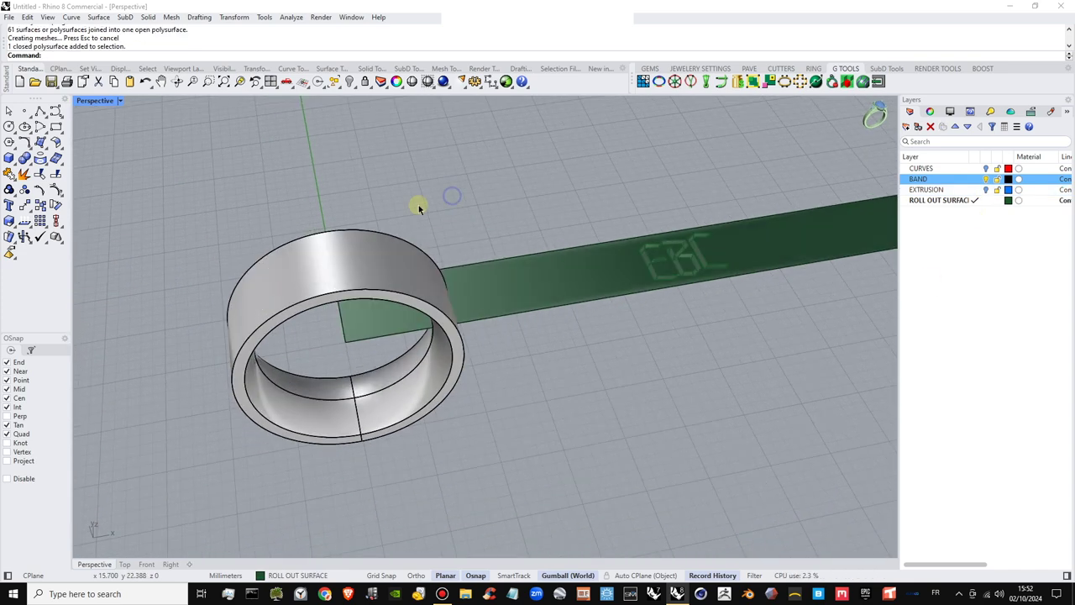
left_click(47, 146)
left_click(11, 161)
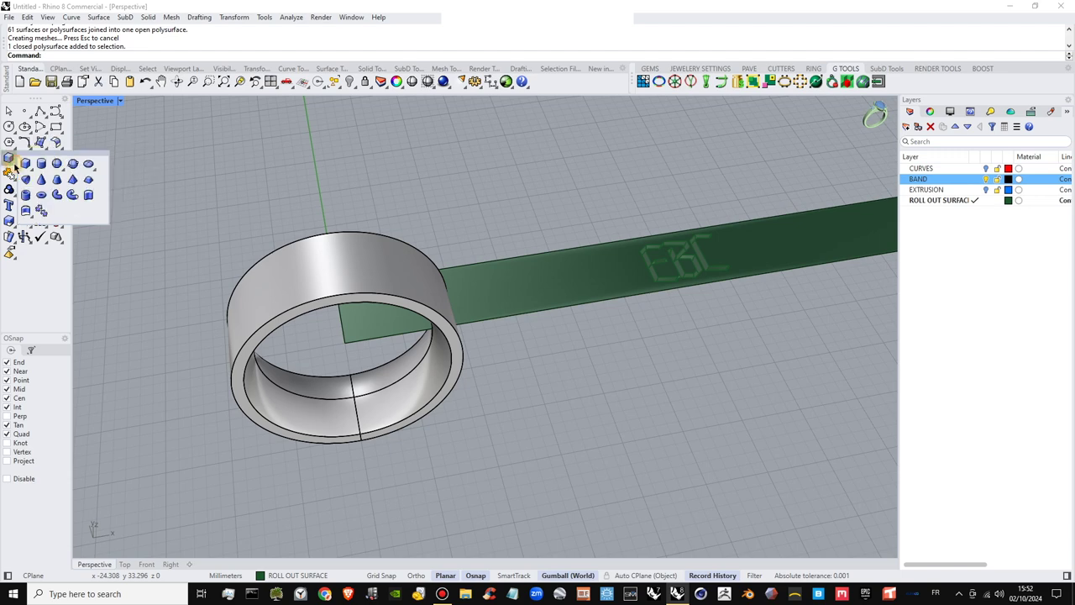
left_click(86, 141)
left_click(27, 161)
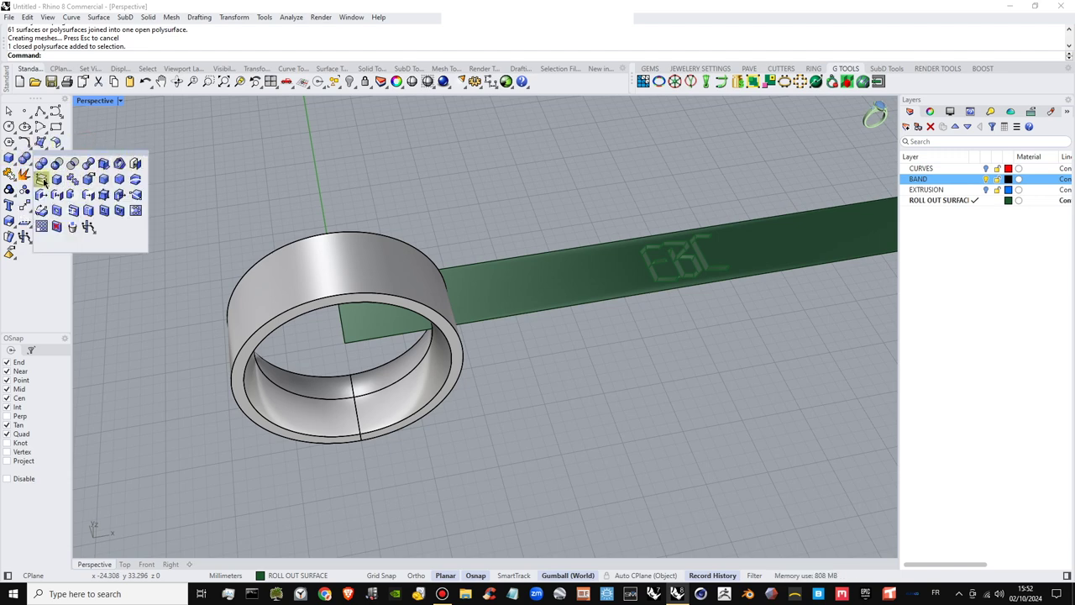
left_click(40, 179)
left_click(330, 269)
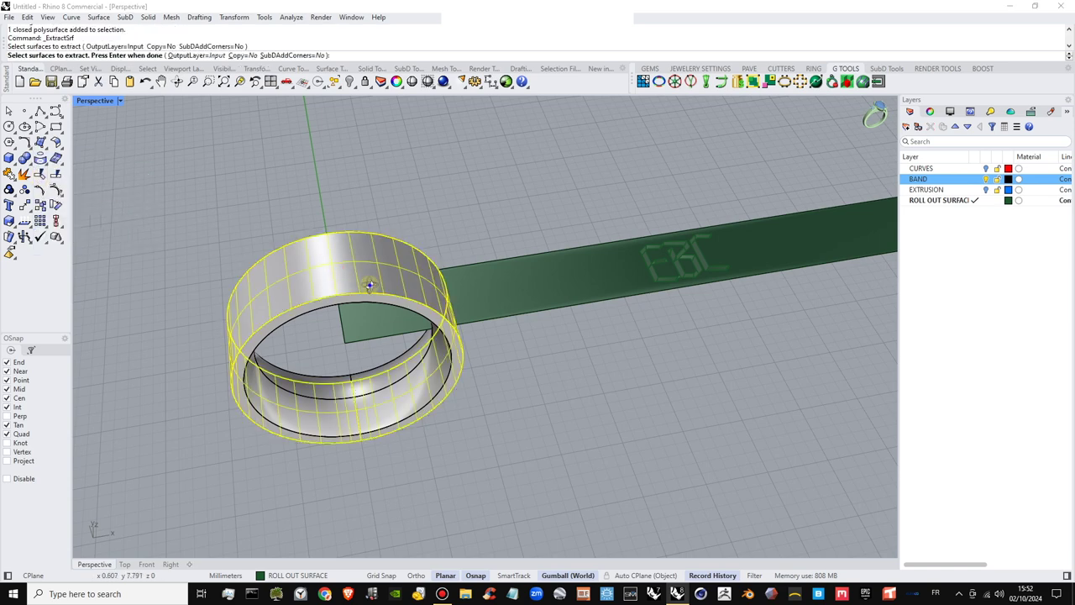
right_click_drag(331, 269, 313, 204)
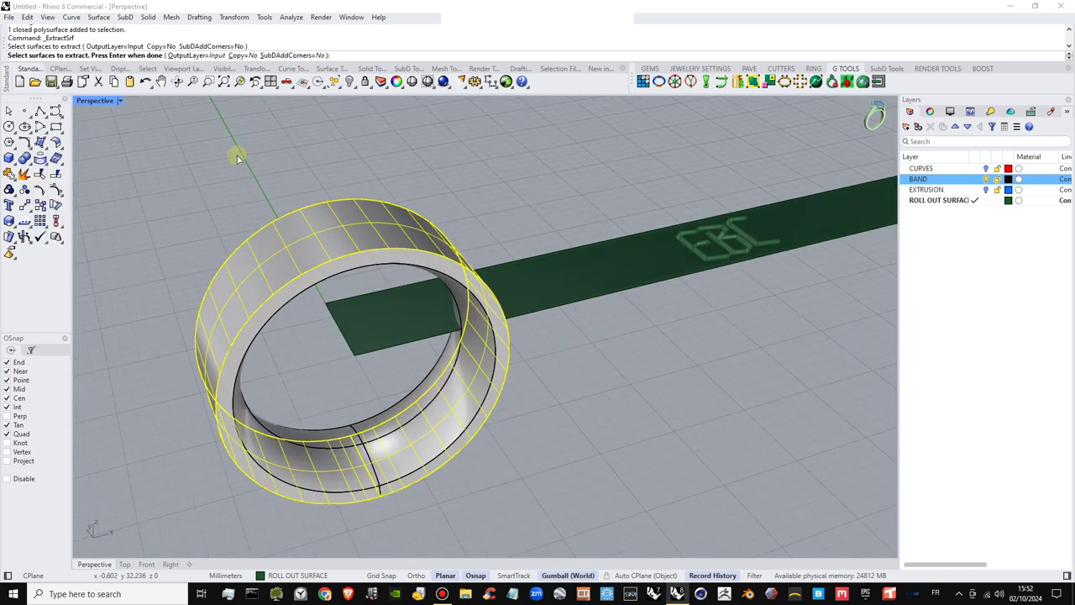
left_click(243, 55)
key("Return")
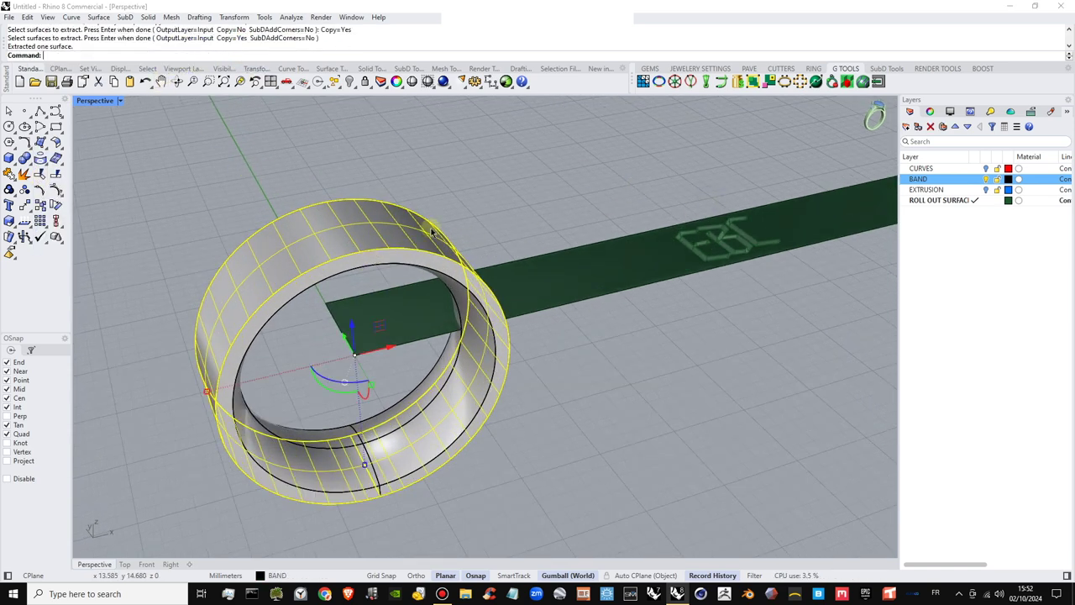
left_click(966, 202)
right_click(966, 202)
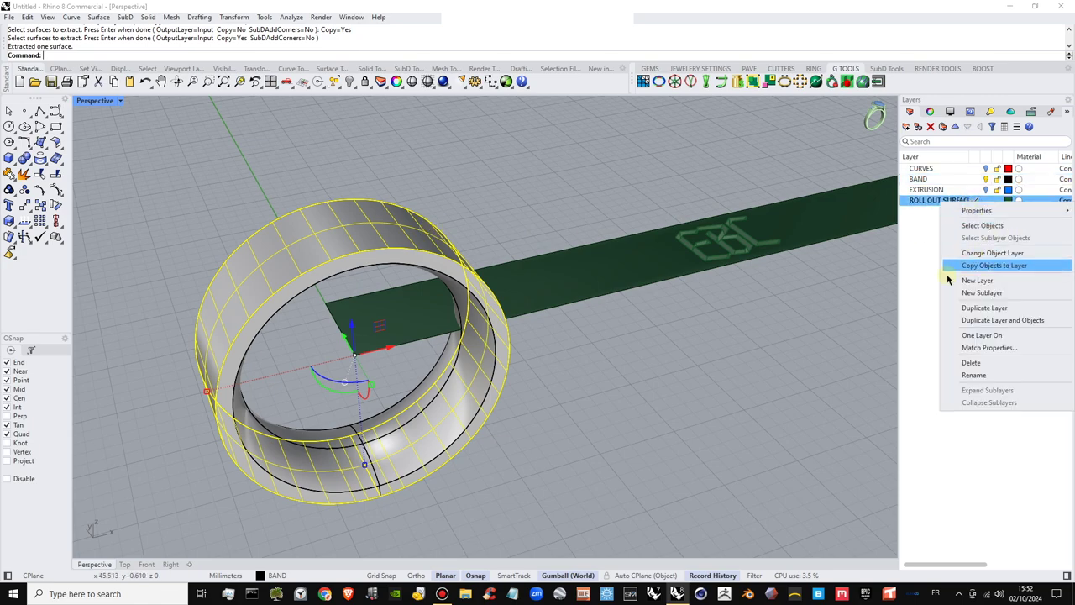
left_click(842, 303)
left_click(471, 230)
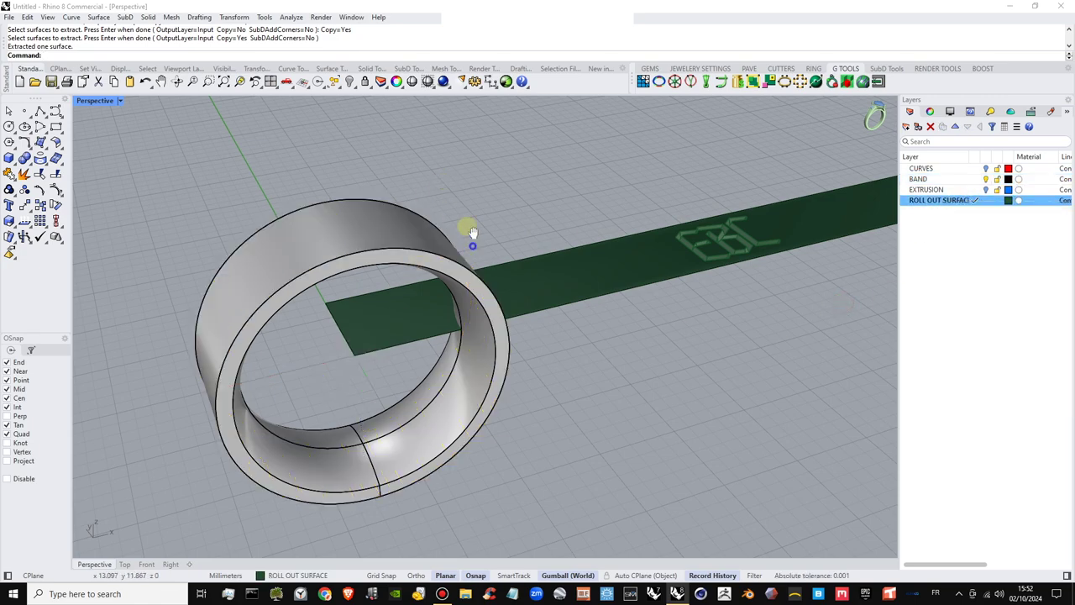
Check the copied outer surface on the ring, then examine the ring's seam and the full length of the flat strip
right_click_drag(472, 232, 415, 197)
left_click(406, 206)
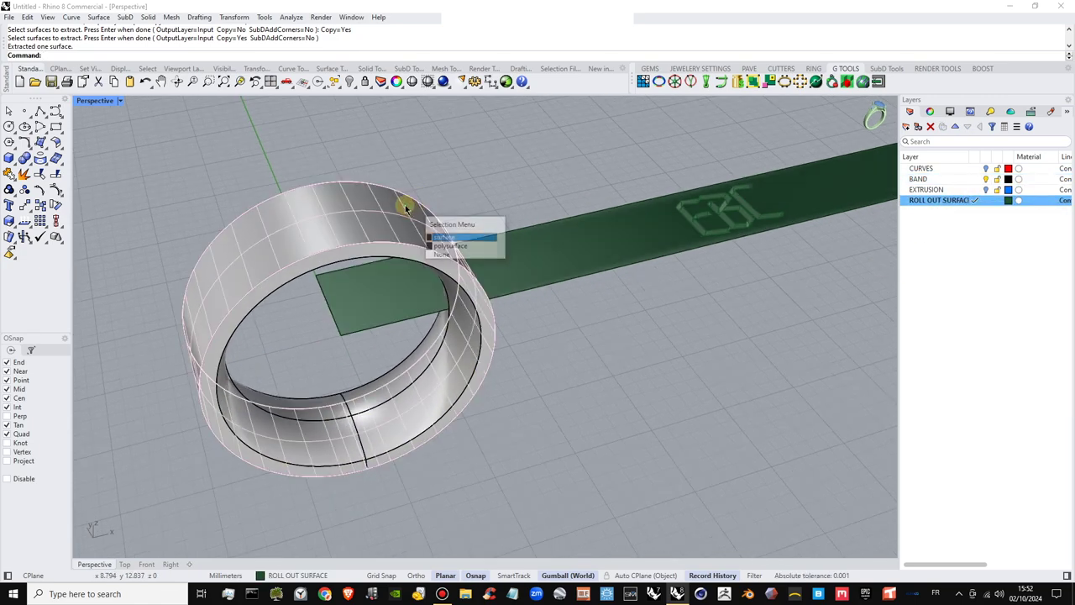
left_click(444, 237)
right_click_drag(487, 187, 333, 338)
scroll(352, 311, "up", 3)
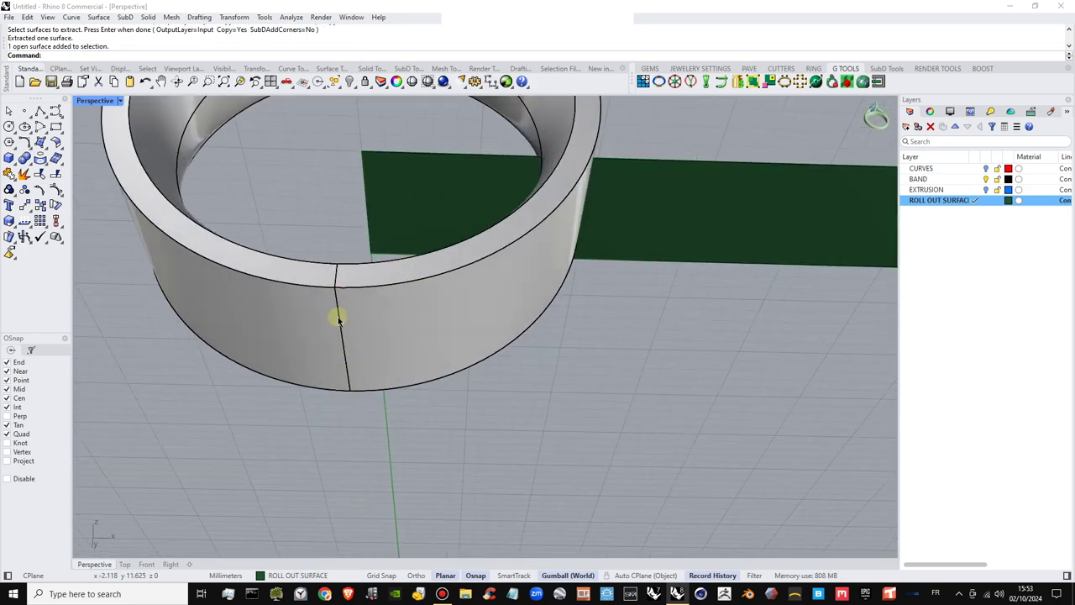
scroll(372, 404, "down", 3)
right_click_drag(425, 369, 535, 466)
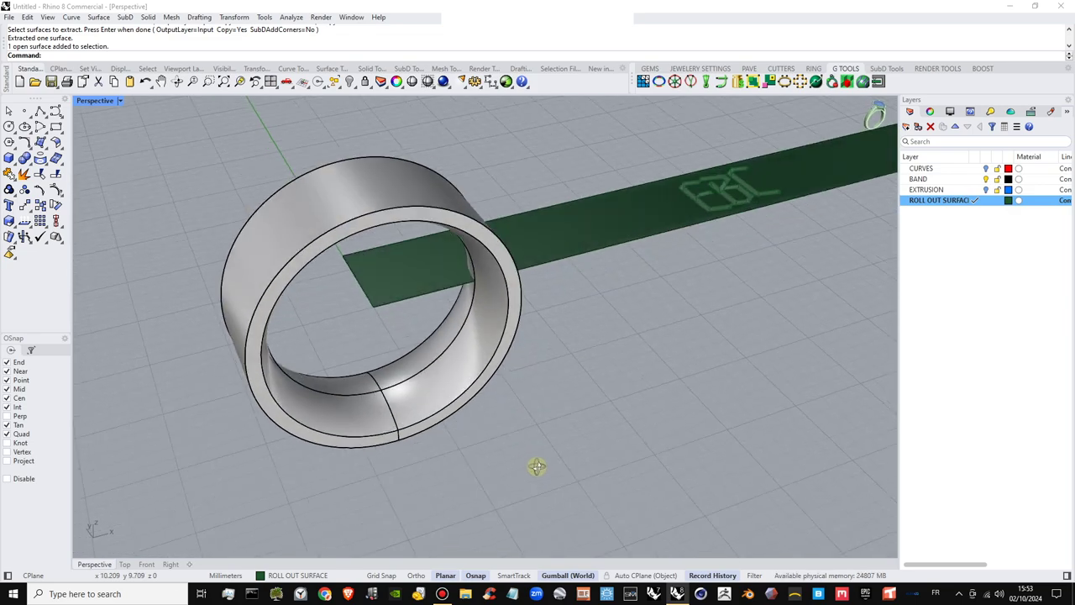
right_click_drag(654, 235, 321, 359, "shift")
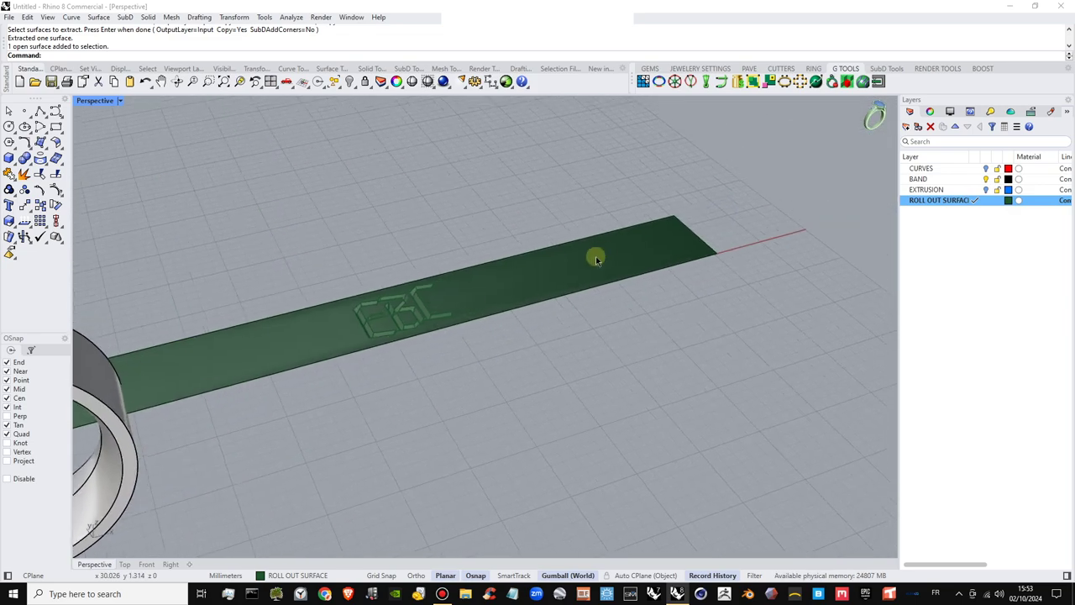
right_click_drag(704, 262, 626, 225)
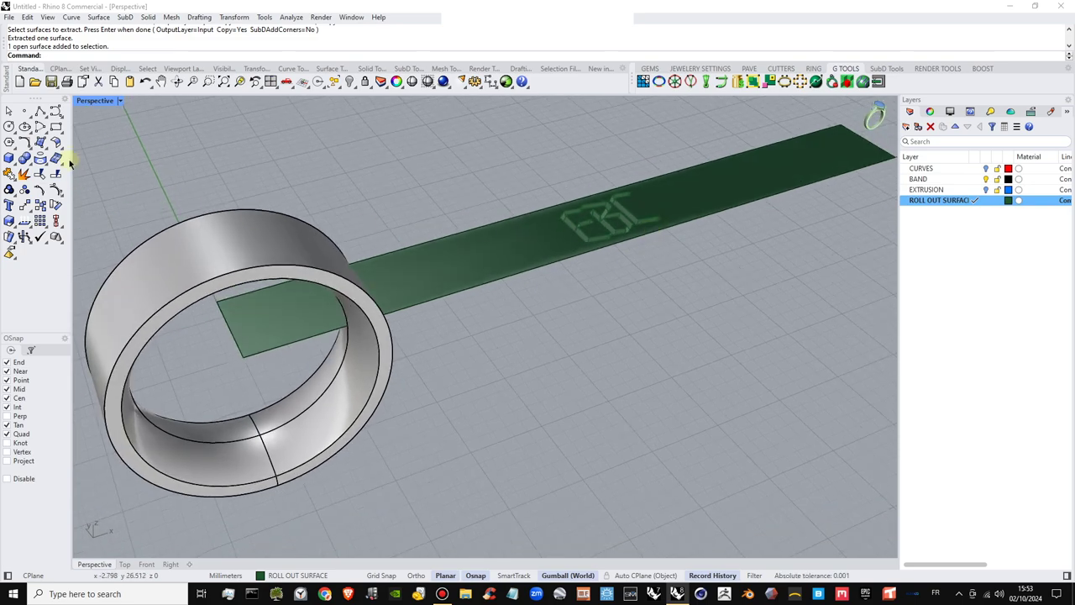
right_click_drag(245, 316, 260, 281)
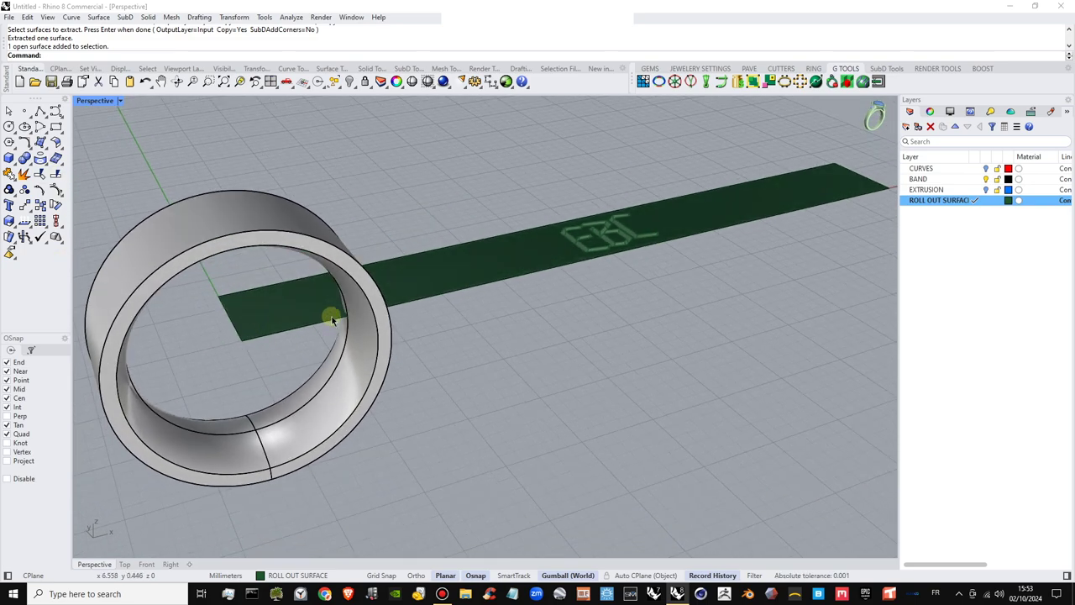
Compare the flat strip's boundary curve and lettered polysurface with the ring's extracted outer surface by selecting each one
left_click(269, 322)
left_click(269, 338)
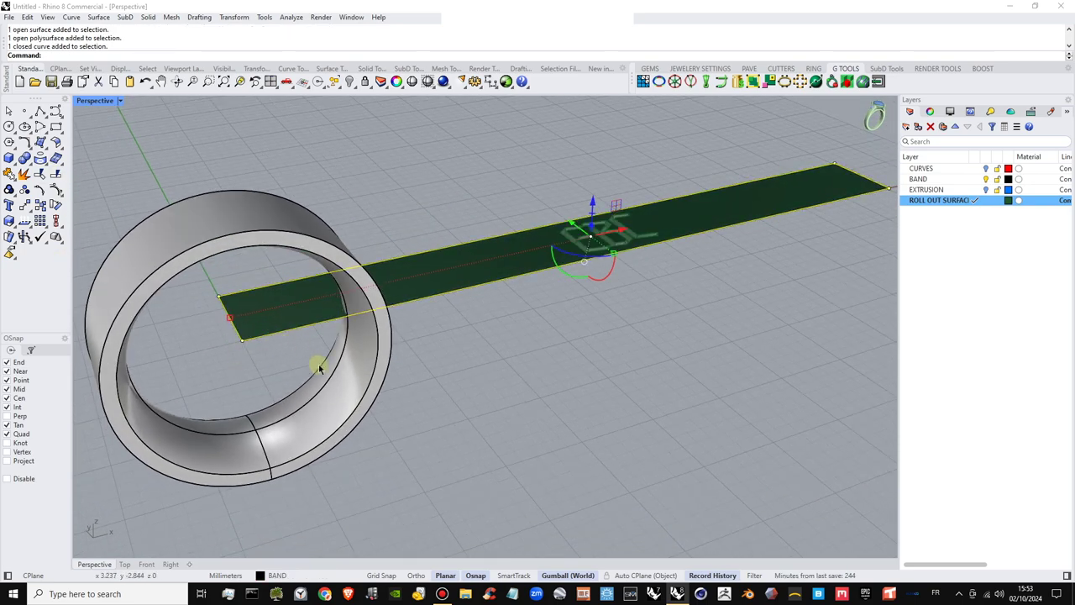
left_click(542, 310)
left_click(503, 280)
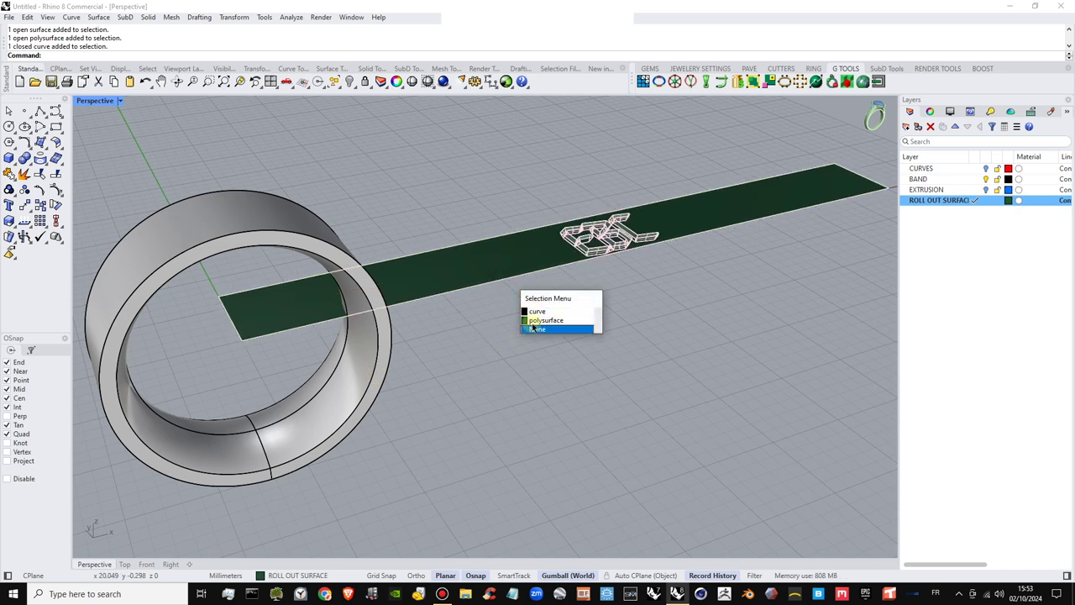
right_click_drag(501, 332, 515, 321, "shift")
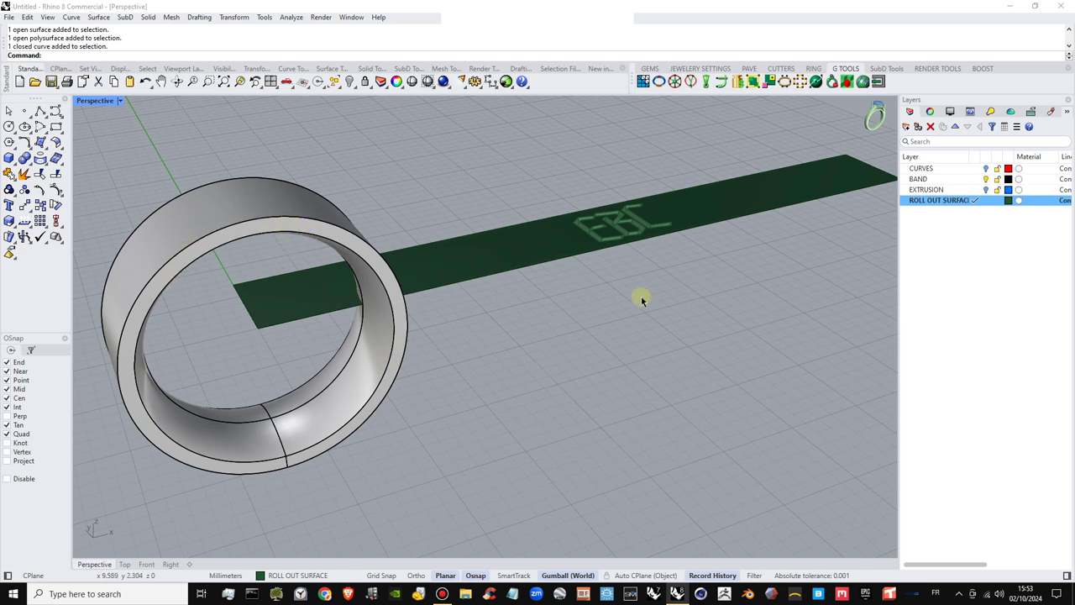
scroll(653, 218, "up", 5)
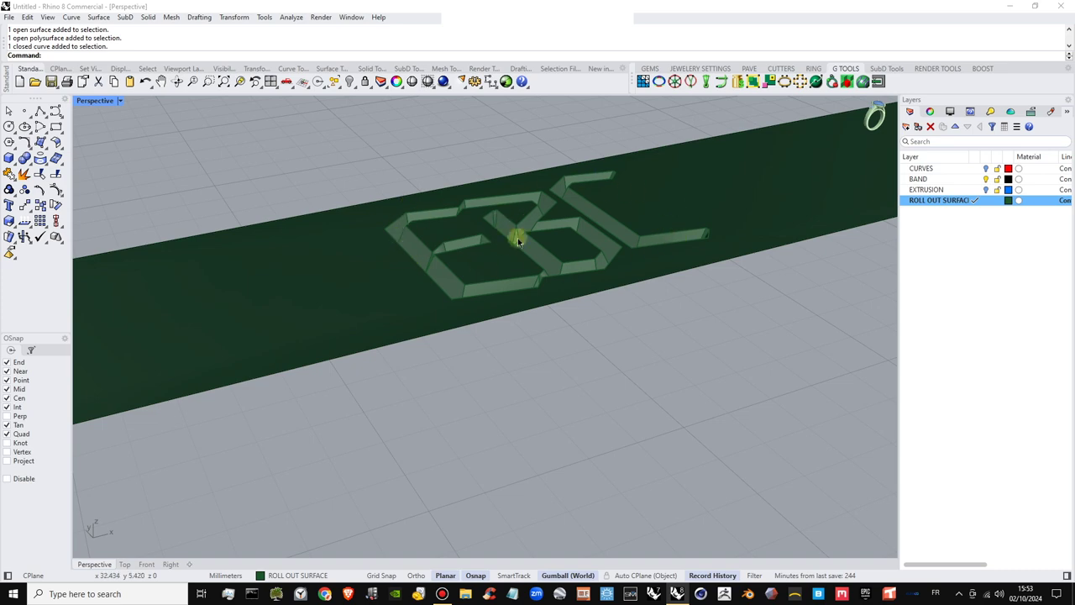
scroll(519, 242, "down", 6)
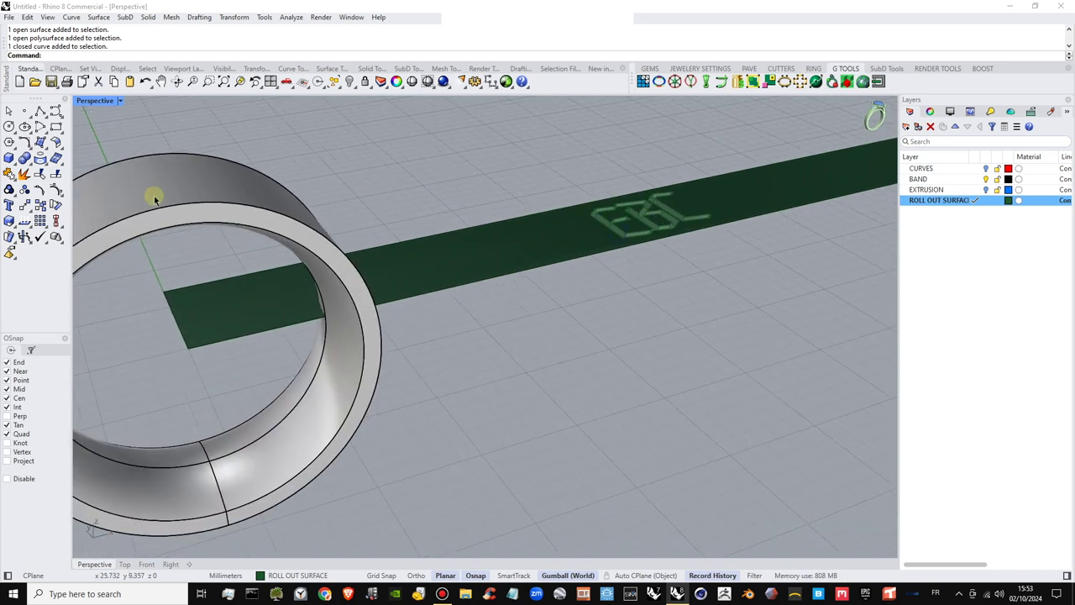
right_click_drag(243, 194, 290, 192)
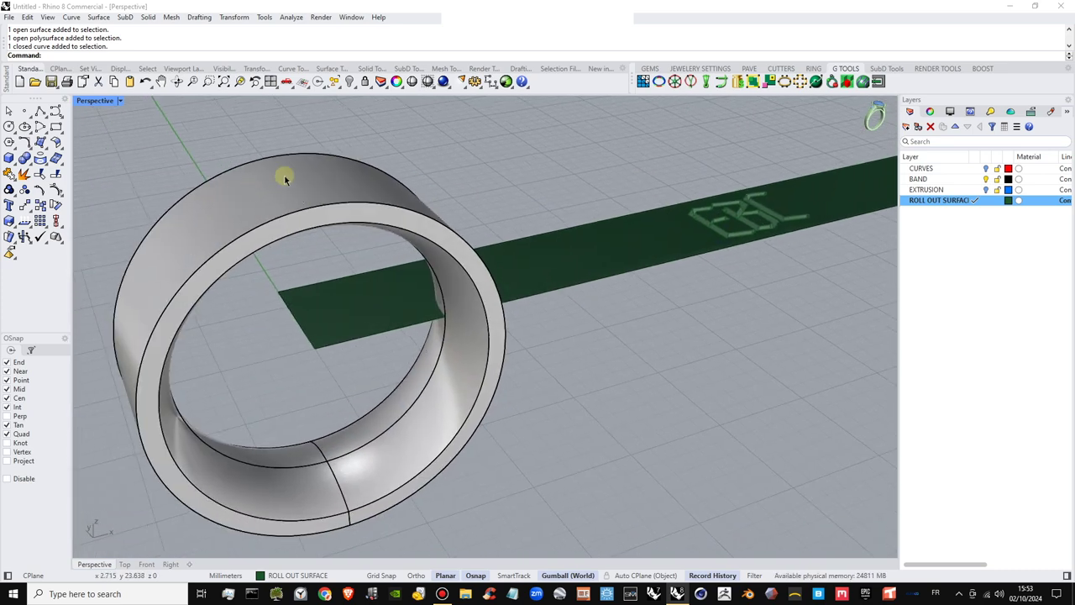
right_click_drag(361, 207, 224, 195, "shift")
right_click_drag(610, 239, 631, 231, "shift")
left_click(317, 169)
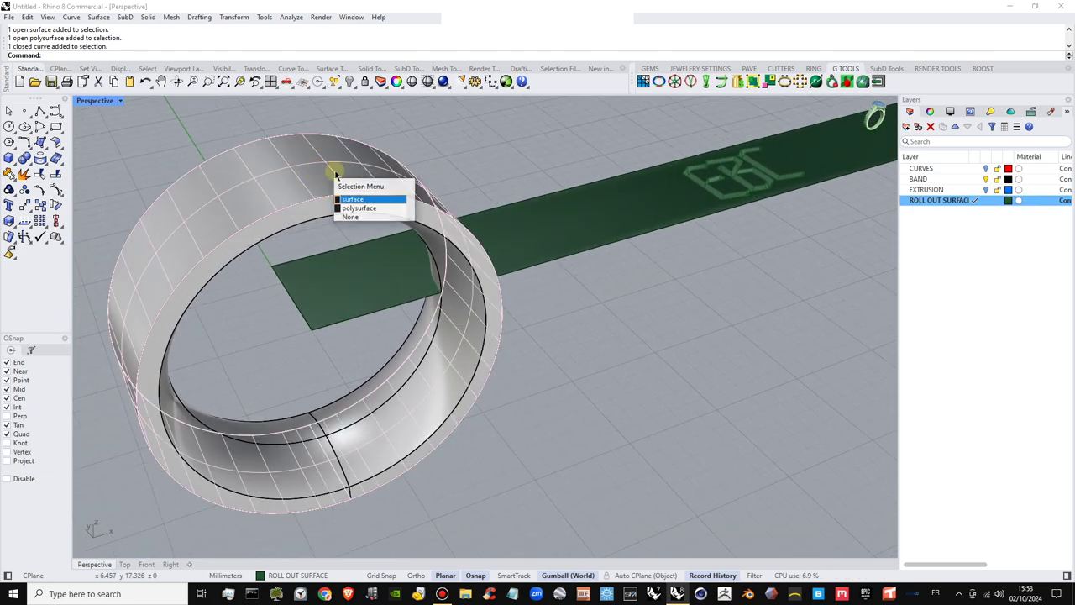
left_click(368, 202)
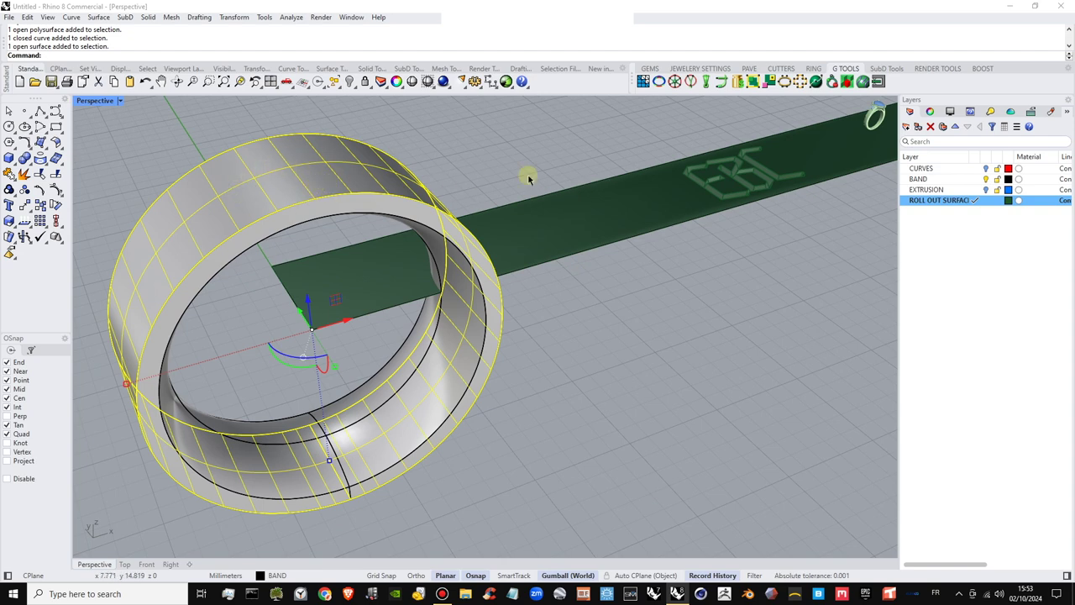
left_click(661, 193)
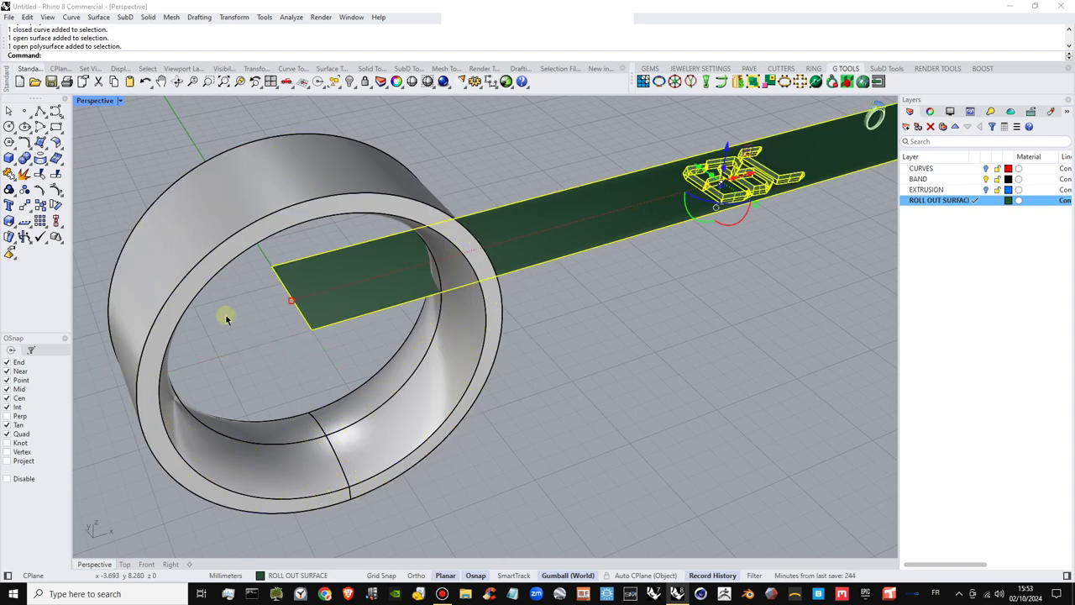
left_click(246, 351)
Create a planar surface from the closed rectangular boundary curve of the flat strip
left_click(357, 319)
left_click(375, 322)
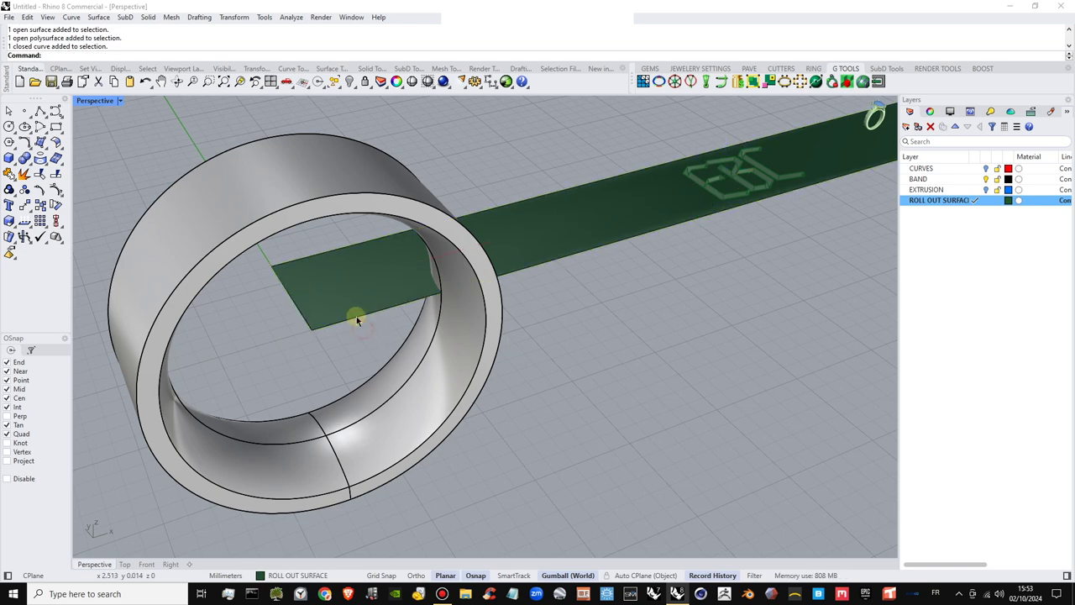
left_click(357, 318)
left_click(393, 355)
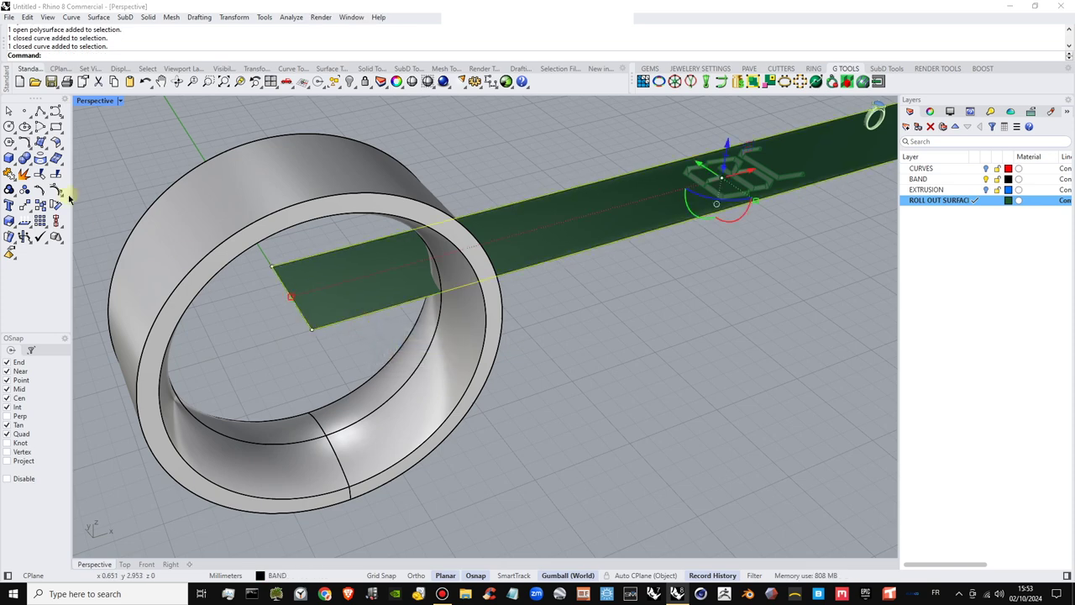
left_click(46, 149)
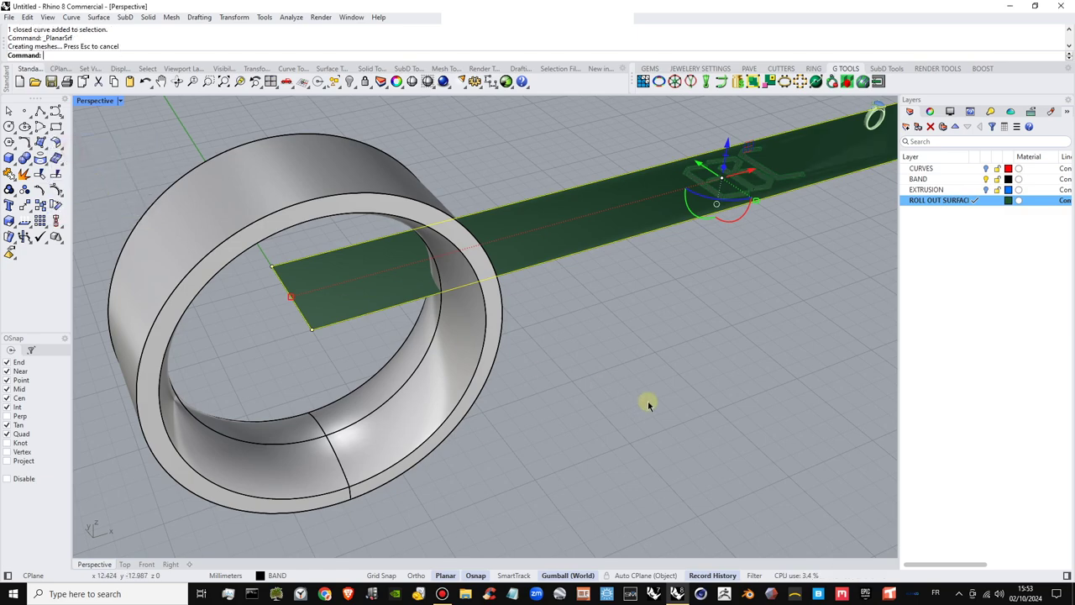
Move the new plain planar surface under the lettered strip to the BAND layer
right_click_drag(557, 372, 552, 273)
left_click(572, 250)
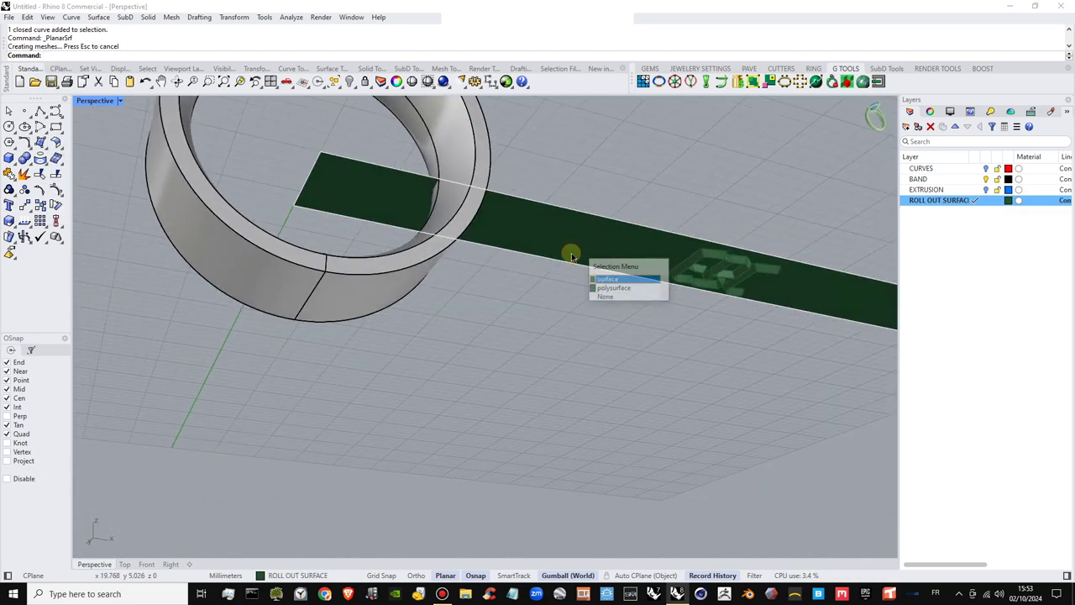
left_click(614, 281)
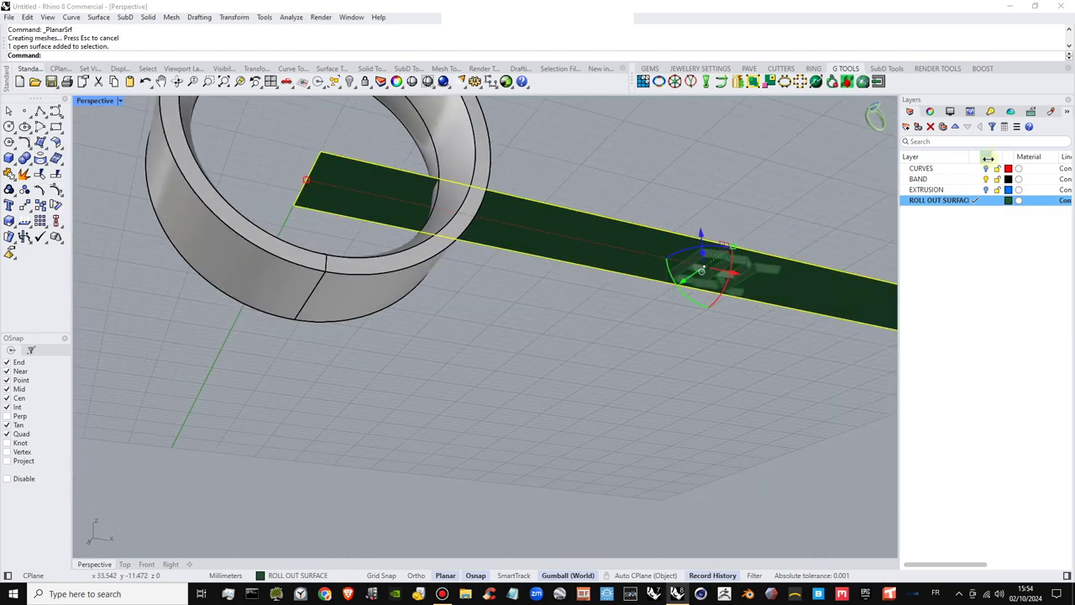
right_click(972, 179)
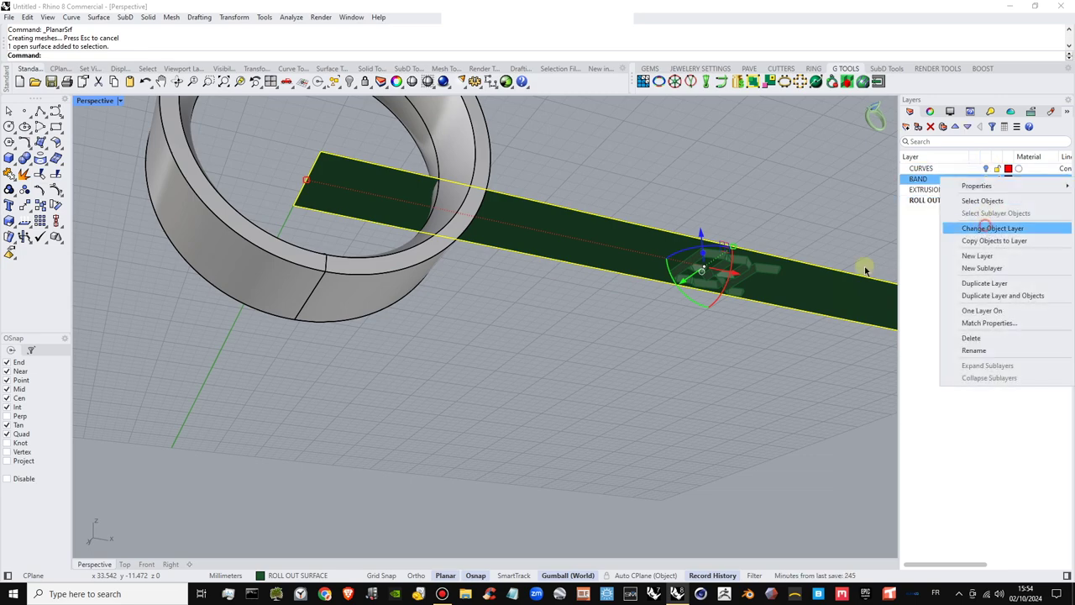
left_click(993, 228)
Begin flowing the lettered flat polysurface along a surface, taking the plain planar strip as base at its lower corner near the origin
right_click_drag(582, 276, 743, 232)
scroll(652, 267, "up", 4)
scroll(617, 364, "down", 3)
left_click(764, 217)
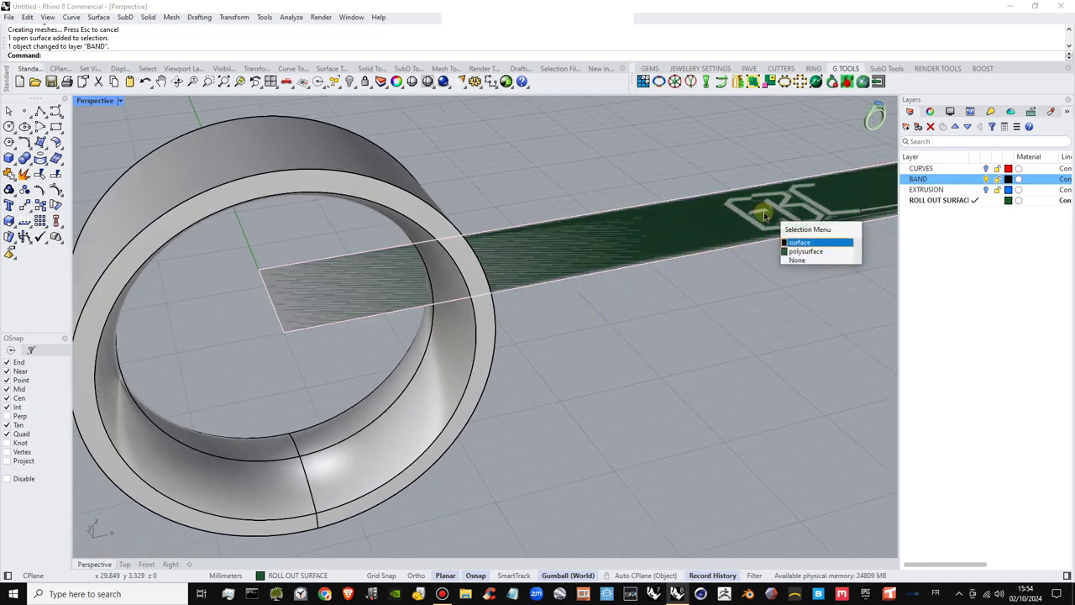
left_click(815, 247)
right_click_drag(816, 247, 783, 208)
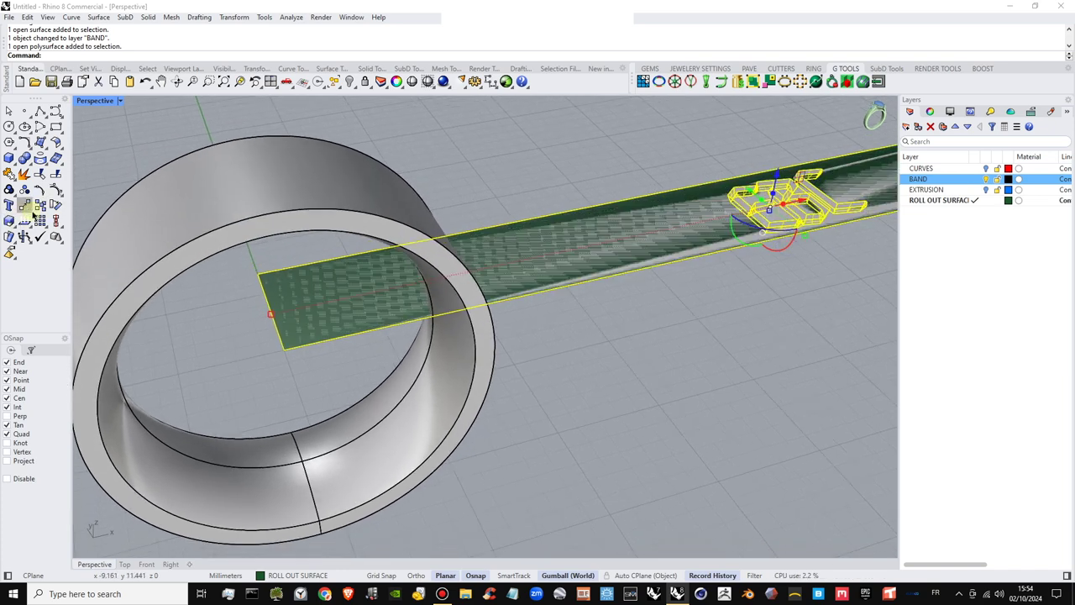
left_click(34, 215)
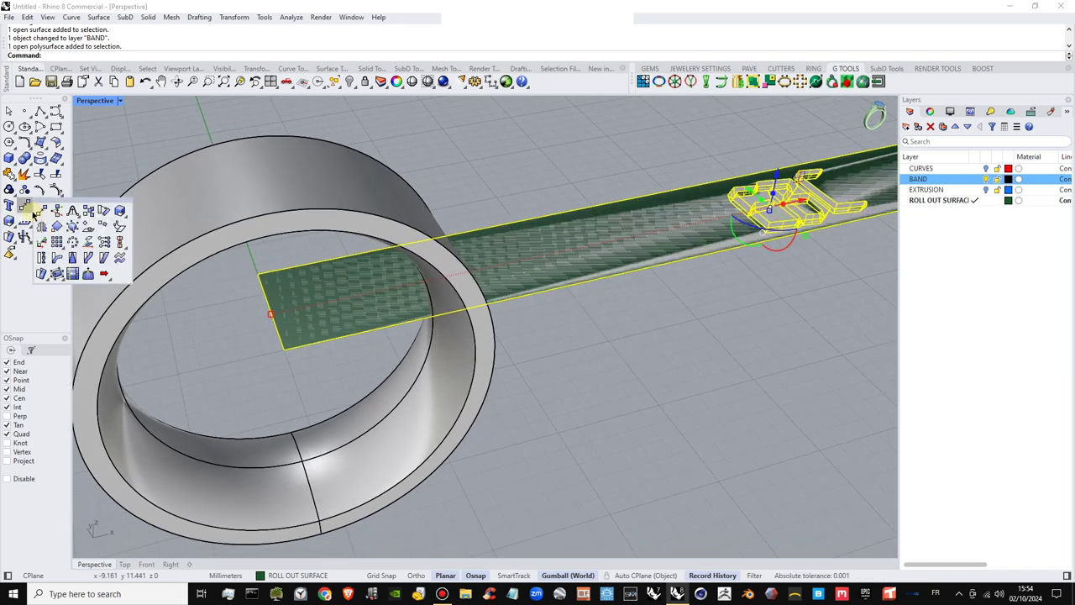
left_click(46, 281)
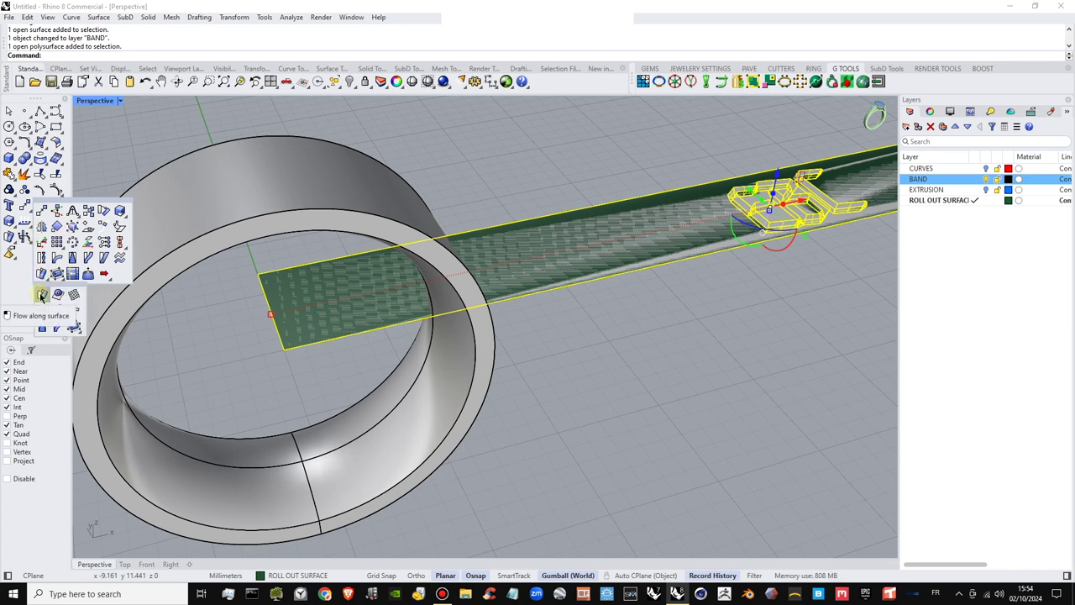
left_click(40, 294)
right_click_drag(406, 300, 490, 275)
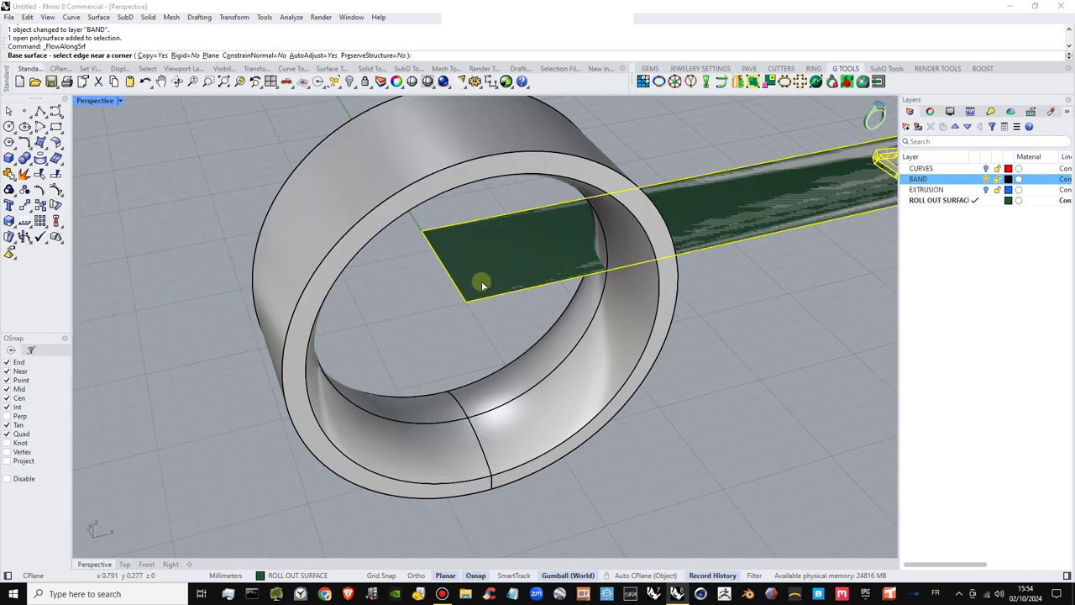
left_click(470, 296)
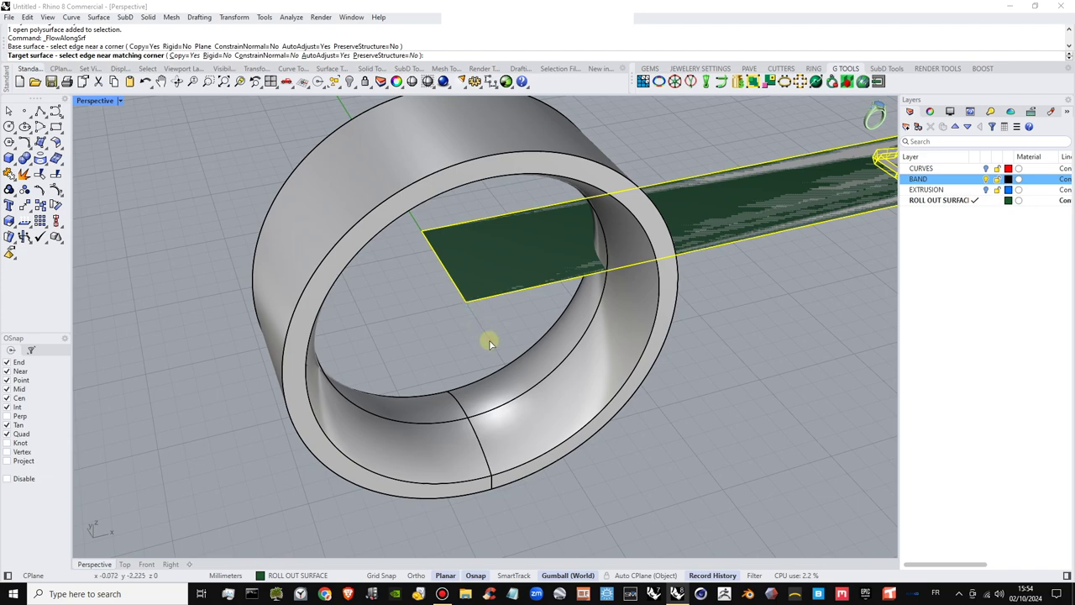
Complete the flow by taking the ring's outer surface as target at the matching corner of its seam
right_click_drag(577, 312, 366, 368)
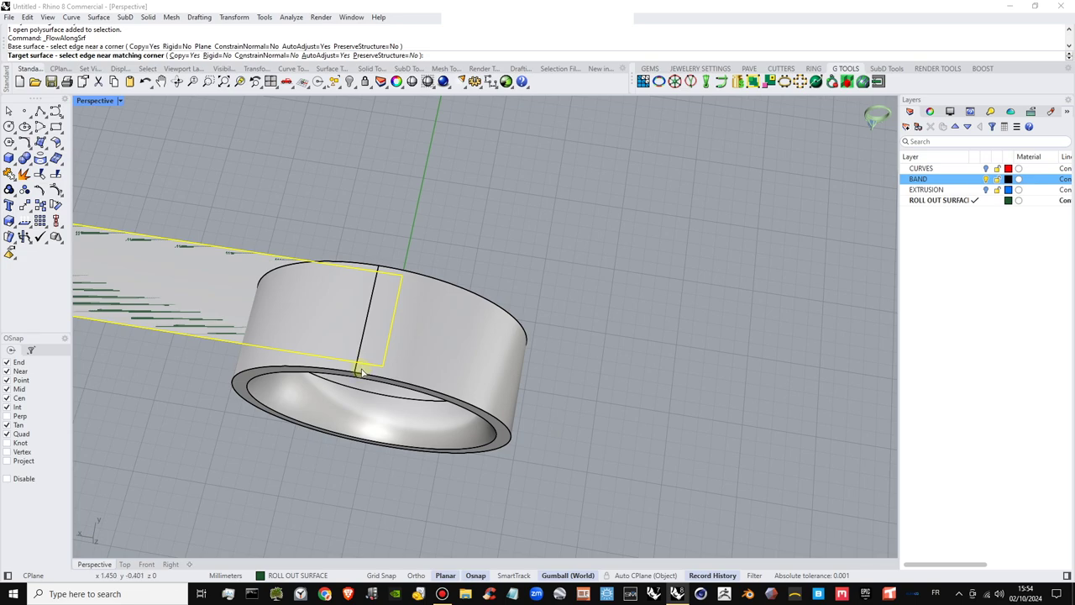
left_click(360, 369)
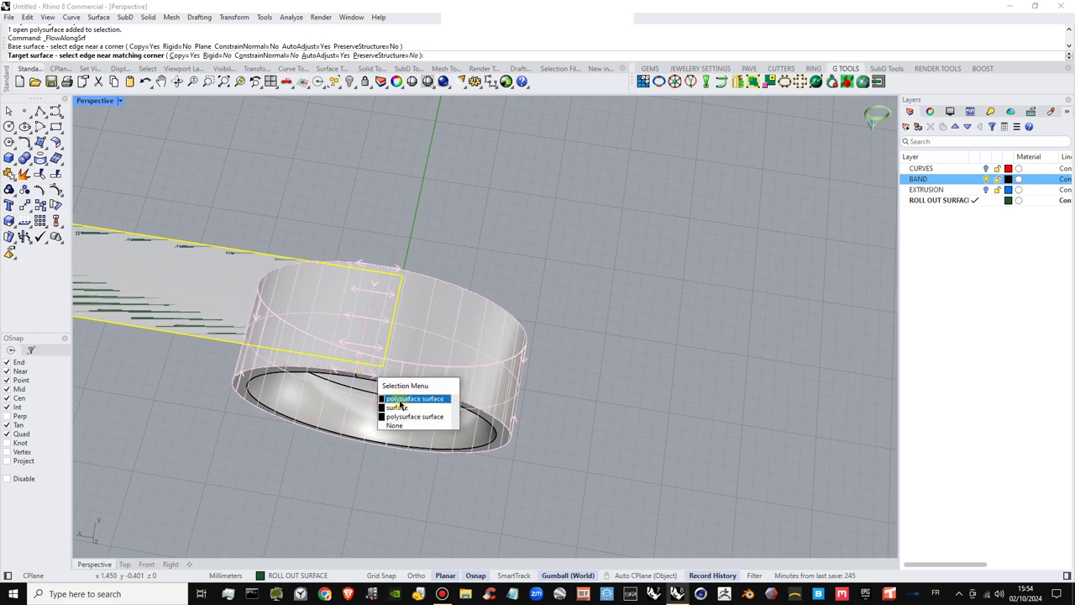
left_click(400, 400)
right_click_drag(366, 211, 681, 385)
right_click_drag(675, 365, 340, 370, "shift")
left_click(501, 176)
scroll(485, 245, "down", 4)
right_click_drag(813, 284, 725, 273, "shift")
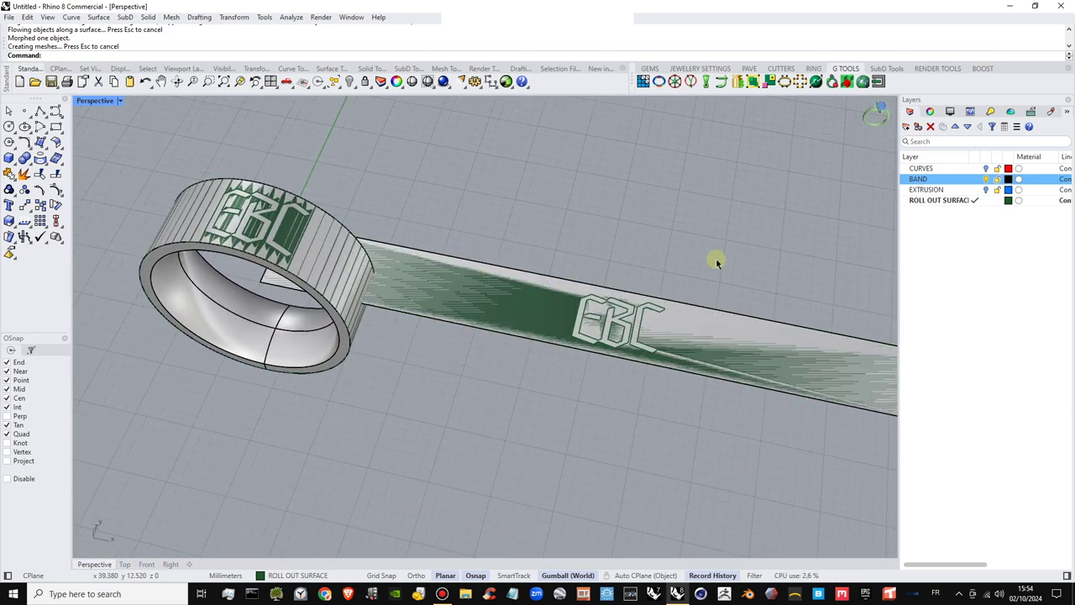
left_click_drag(717, 259, 493, 314)
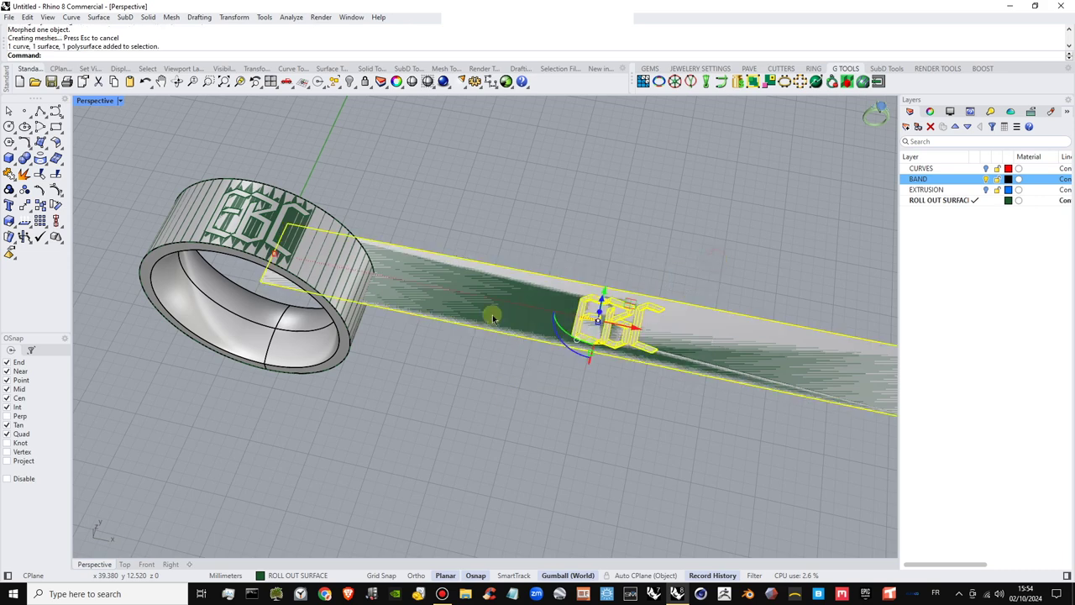
left_click(494, 198)
left_click(305, 267)
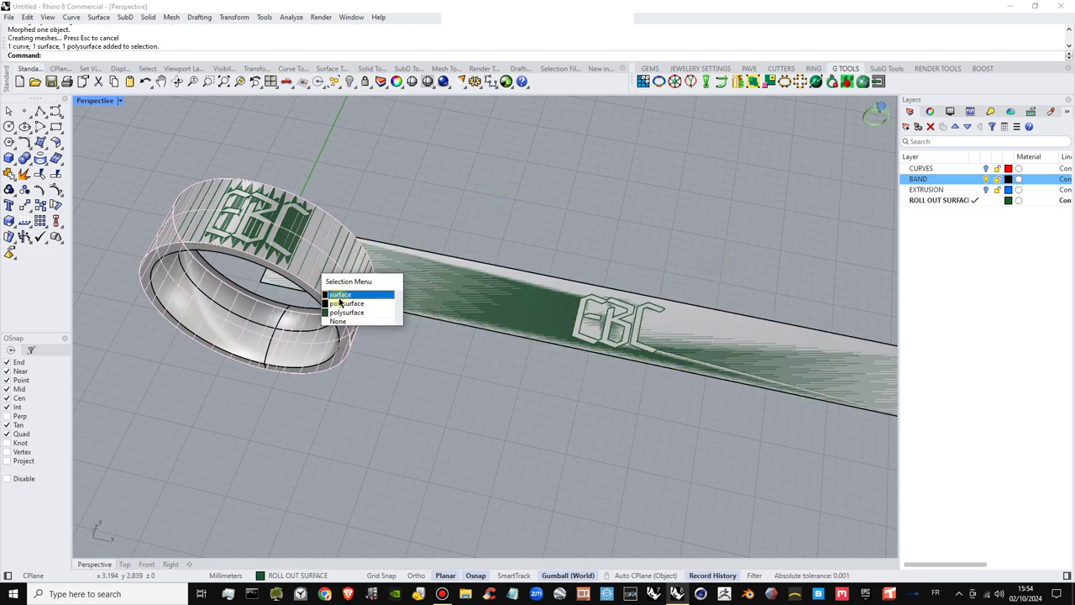
left_click(664, 179)
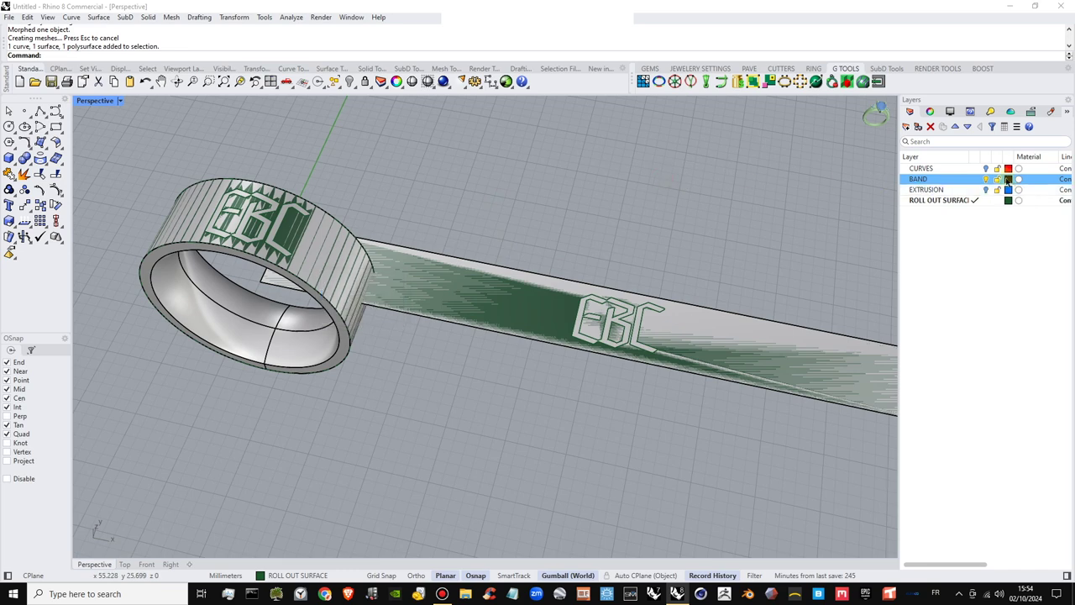
Move the closed ring polysurface to the ROLL OUT SURFACE layer
left_click(282, 340)
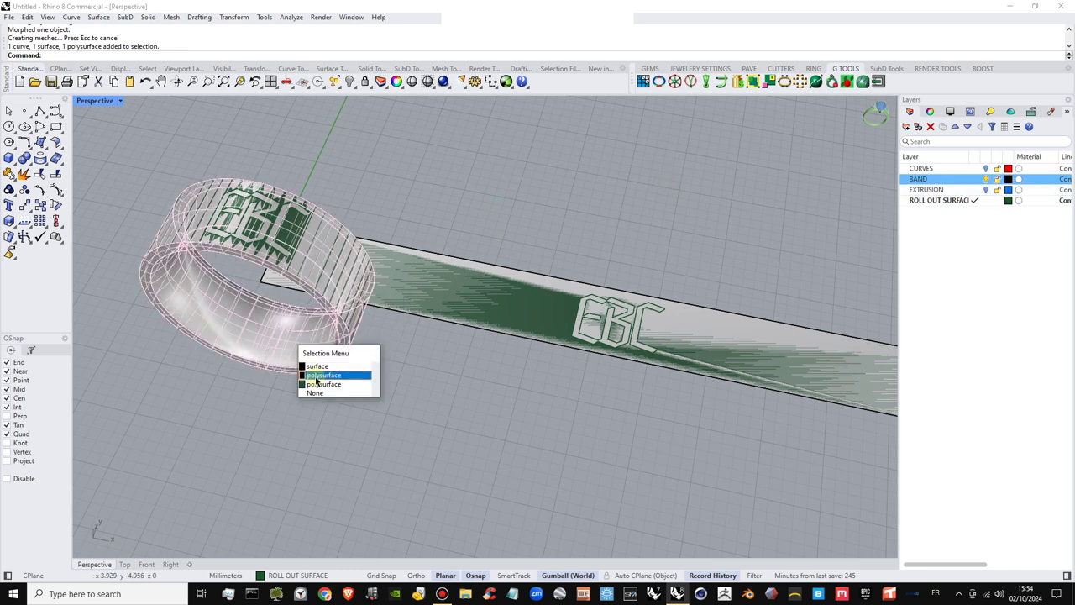
left_click(316, 382)
left_click(282, 349)
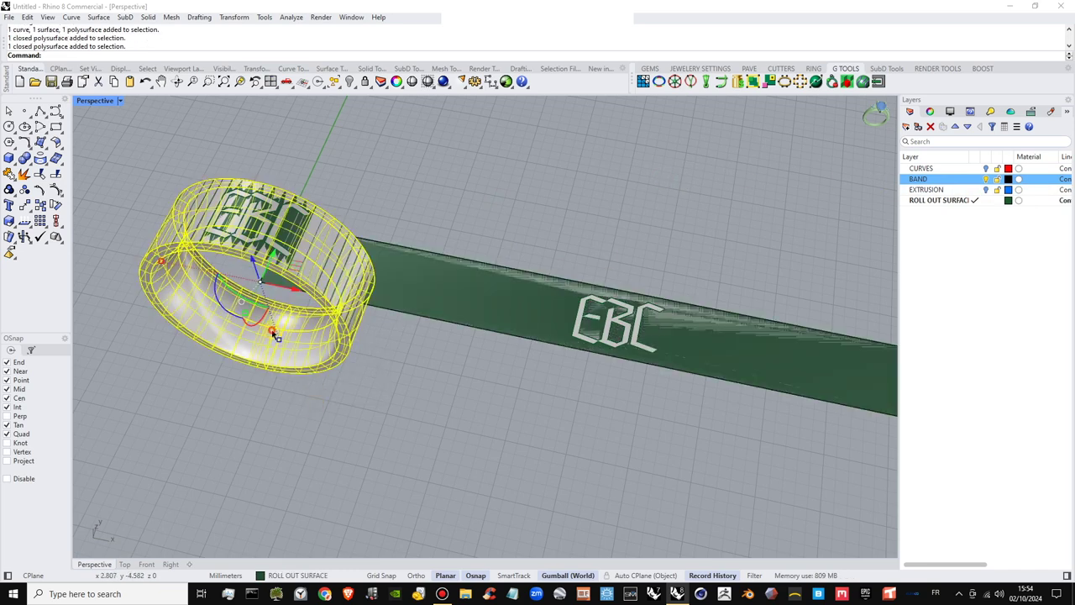
right_click(939, 200)
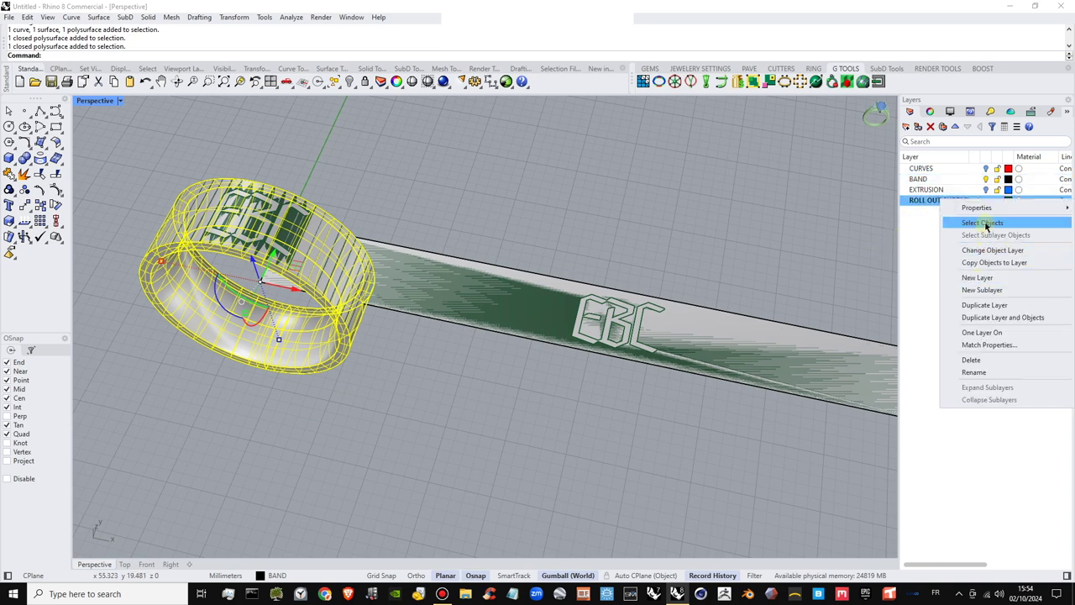
left_click(991, 250)
Hide the BAND layer and move the flat lettered strip polysurface onto it
left_click(516, 228)
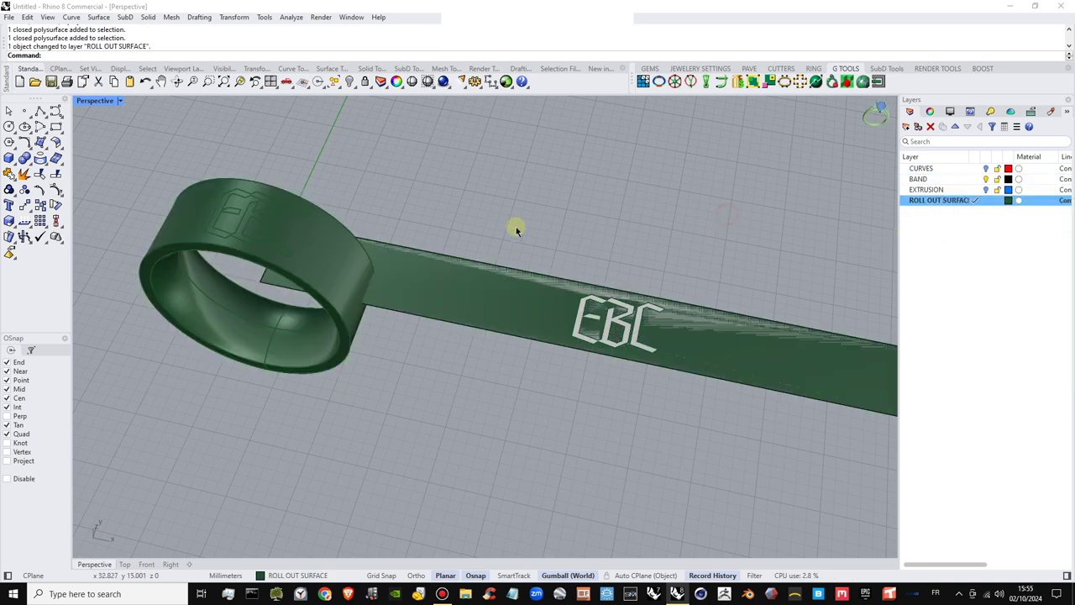
right_click_drag(516, 228, 542, 272)
left_click(986, 179)
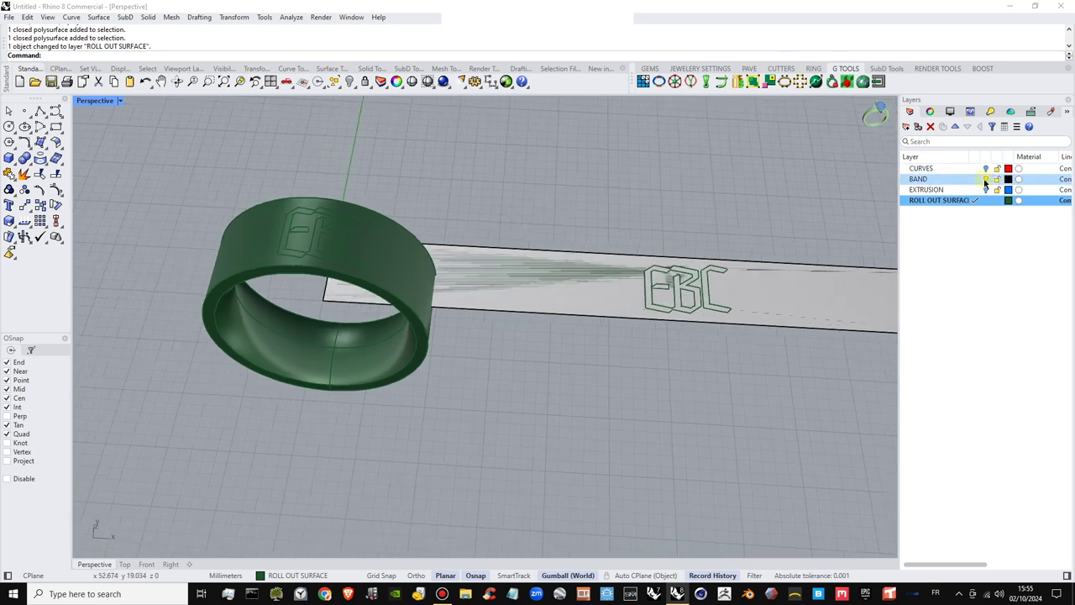
left_click(729, 269)
right_click(953, 179)
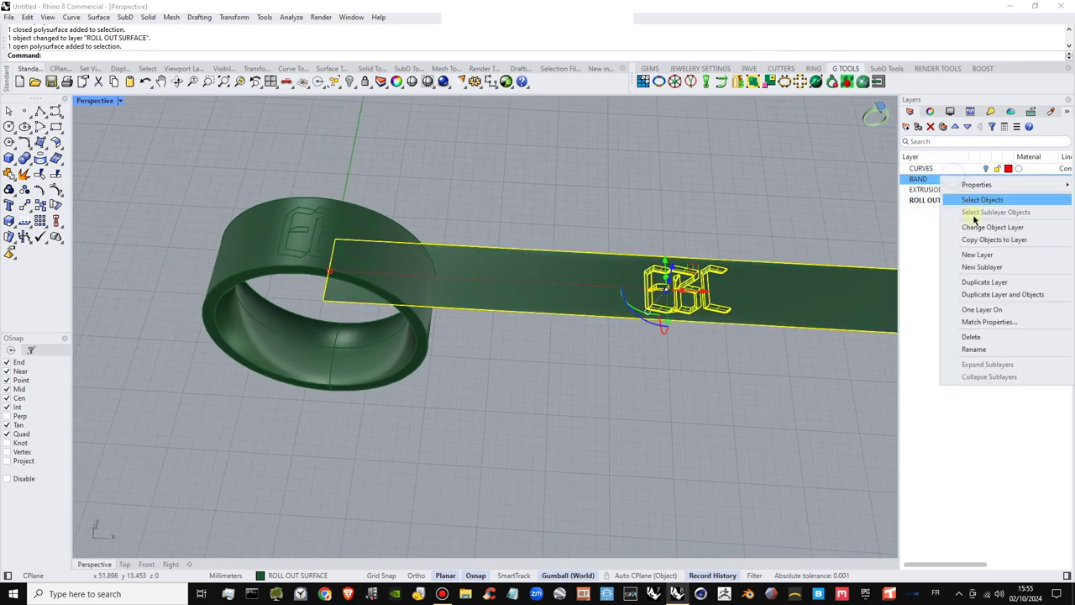
left_click(974, 229)
Compare the closed ring polysurface with the overlapping flowed EBC polysurface by selecting each one
scroll(344, 240, "up", 5)
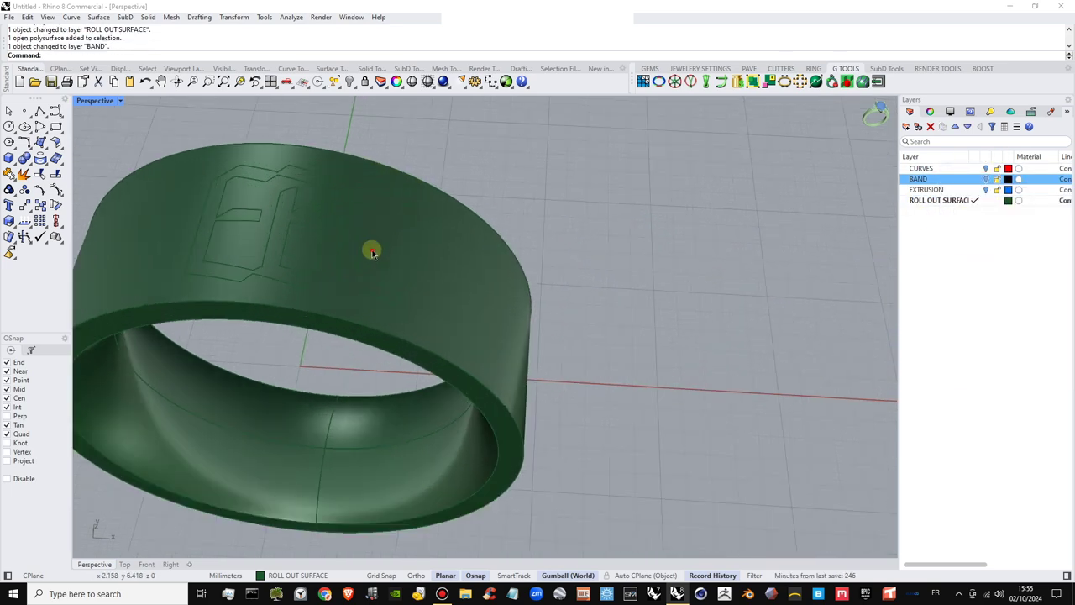
left_click(373, 250)
left_click(426, 289)
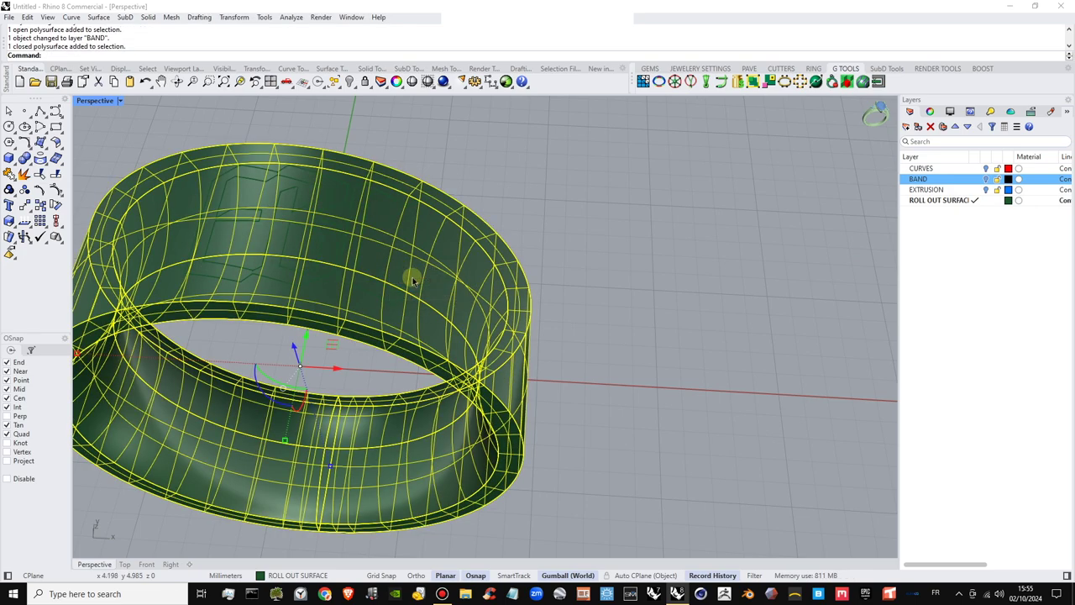
scroll(412, 276, "down", 2)
right_click_drag(411, 275, 478, 263)
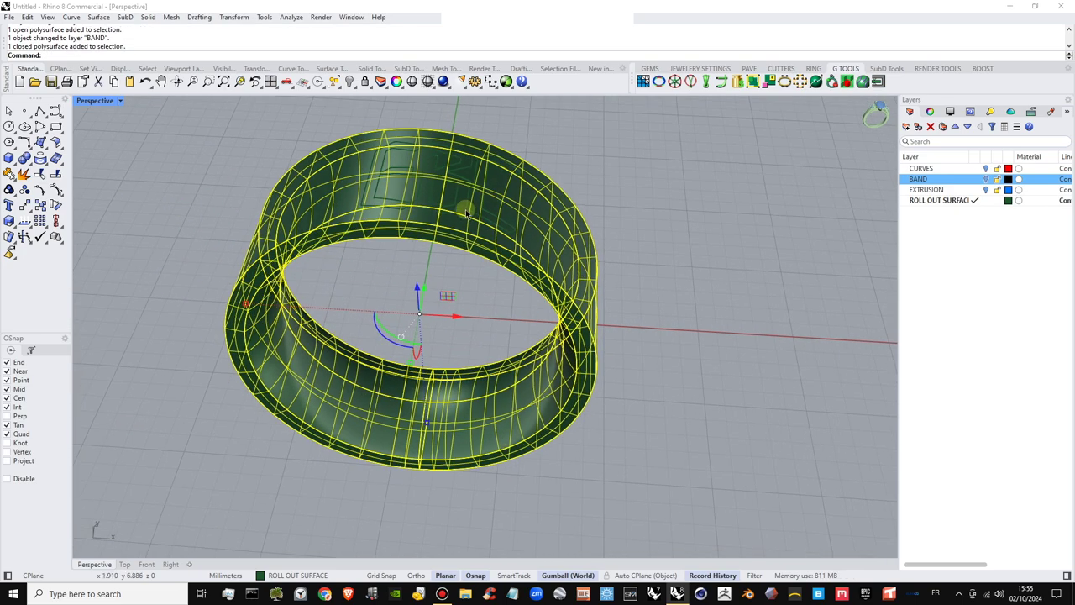
right_click_drag(465, 210, 465, 244)
scroll(466, 245, "up", 2)
left_click(503, 249)
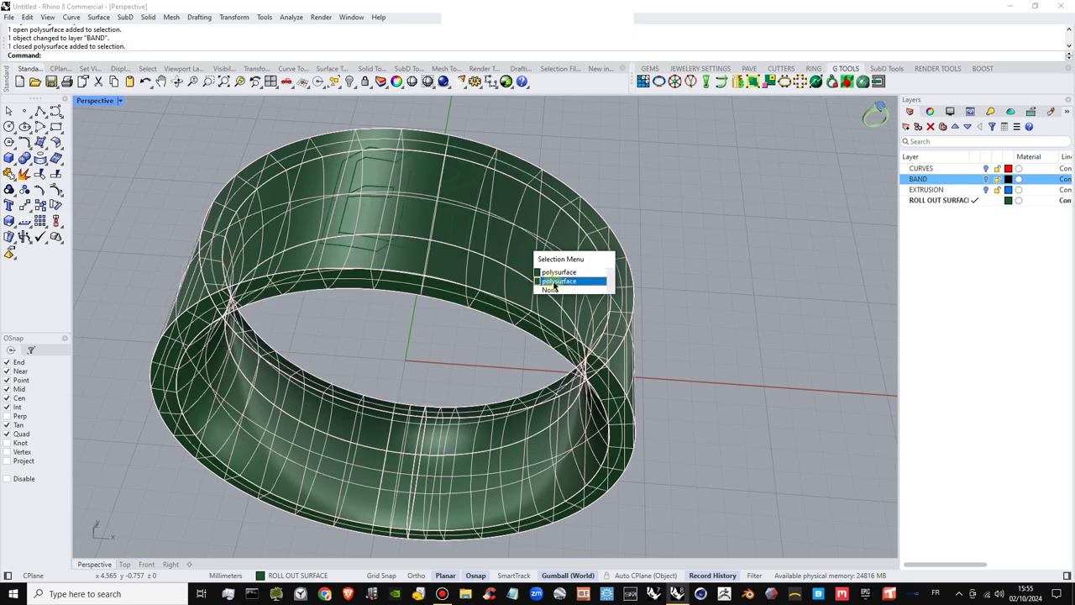
left_click(553, 274)
Explode the closed ring polysurface and delete its plain outer surface beneath the flowed lettering
left_click(562, 292)
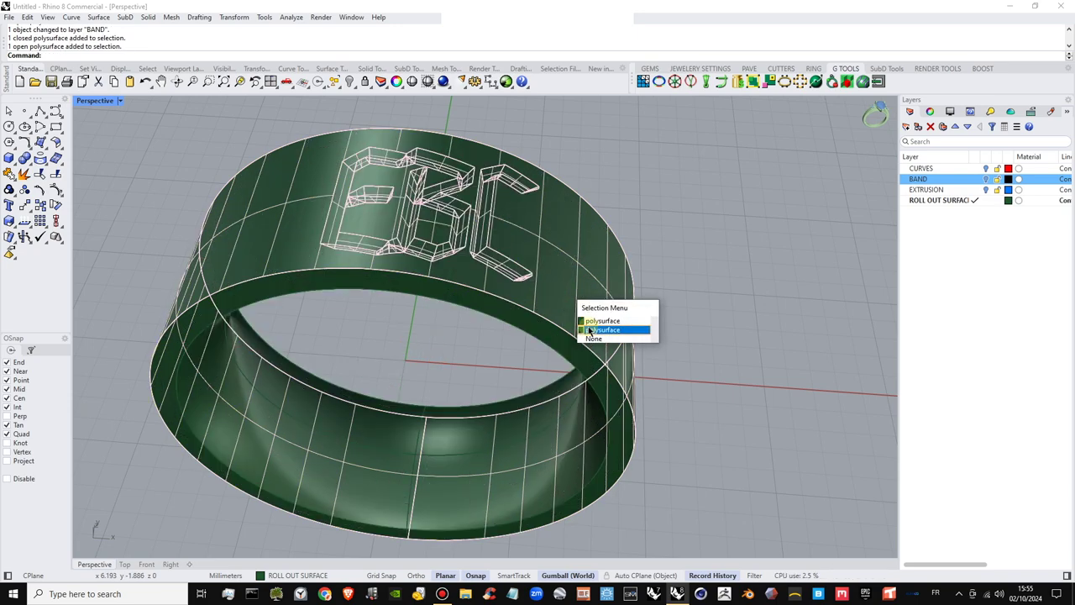
left_click(603, 321)
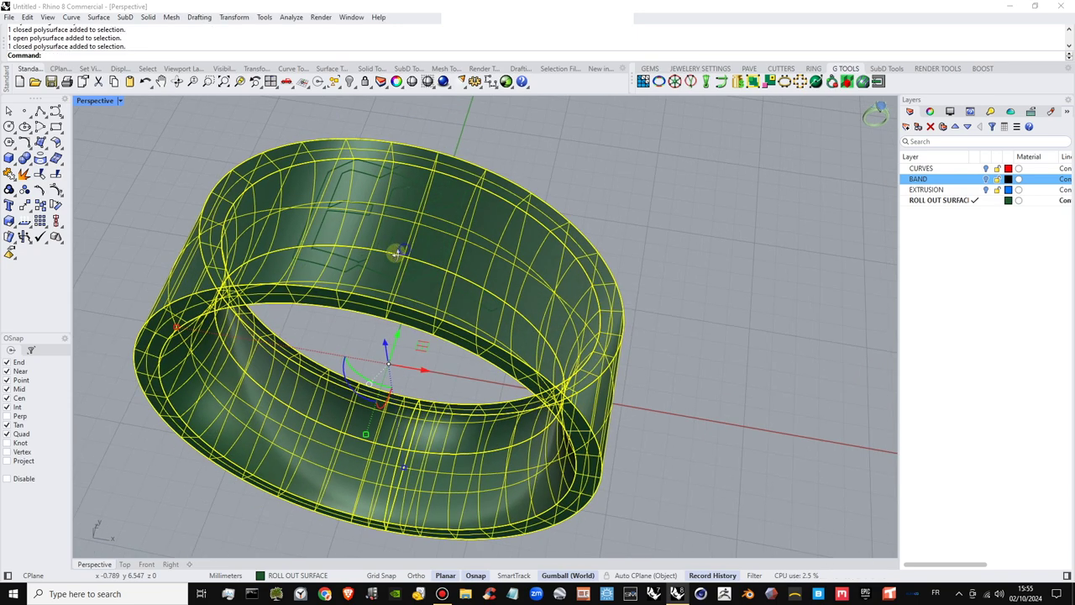
left_click(26, 176)
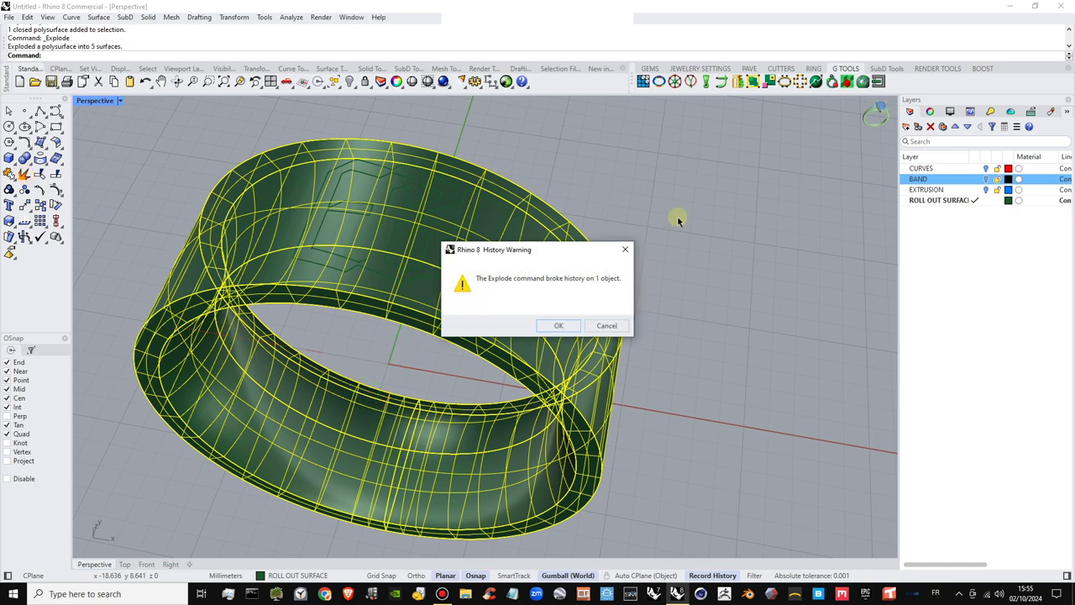
left_click(558, 331)
left_click(706, 283)
left_click(561, 295)
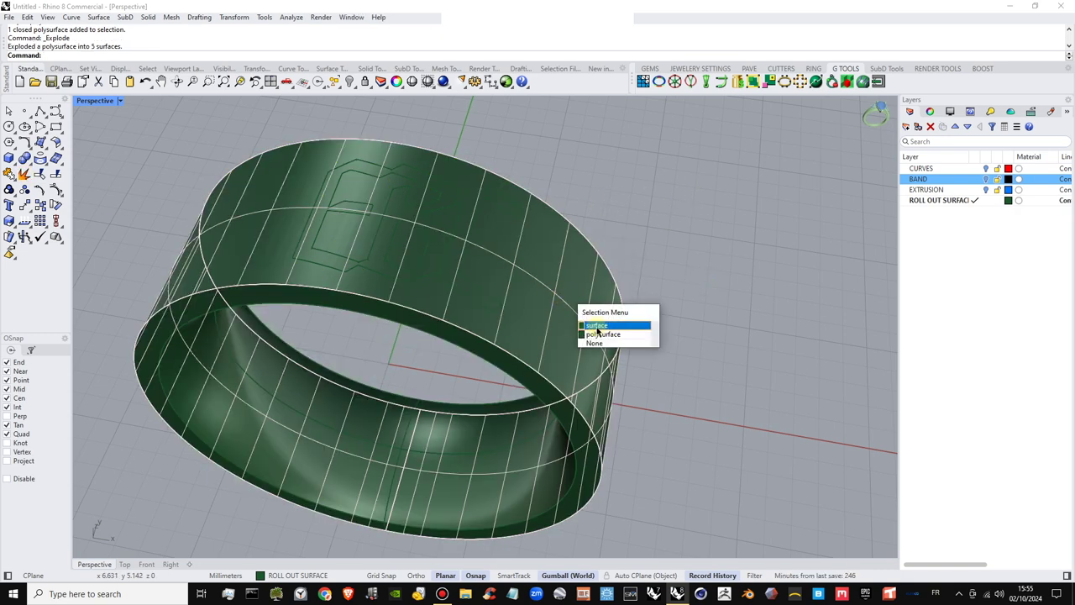
left_click(595, 321)
key("Delete")
Join the remaining ring surfaces with the flowed EBC polysurface into one solid ring
scroll(587, 321, "down", 5)
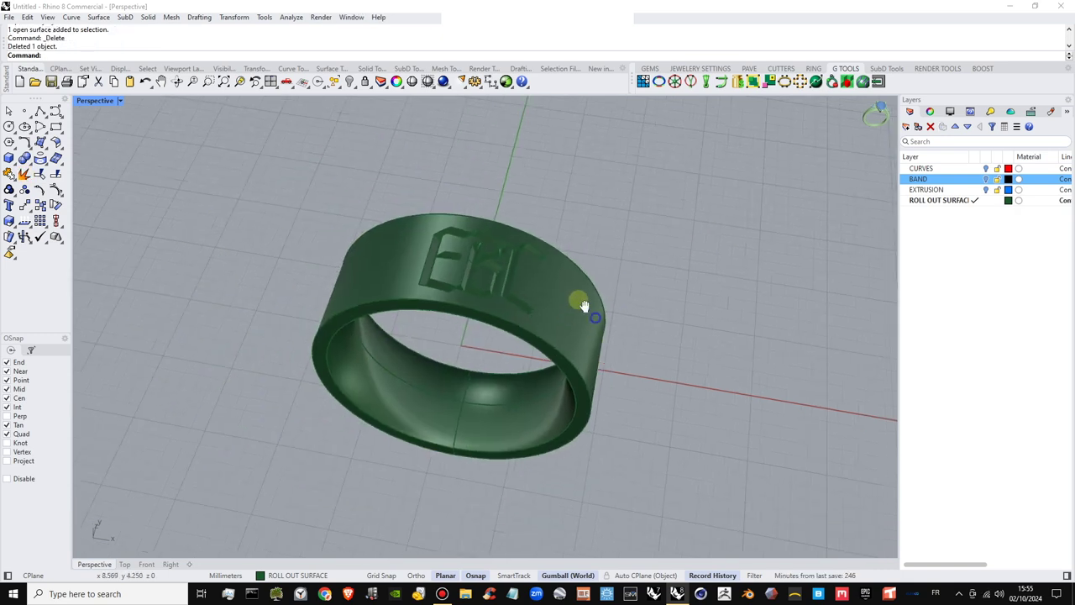
right_click_drag(635, 319, 646, 258)
left_click_drag(679, 141, 172, 500)
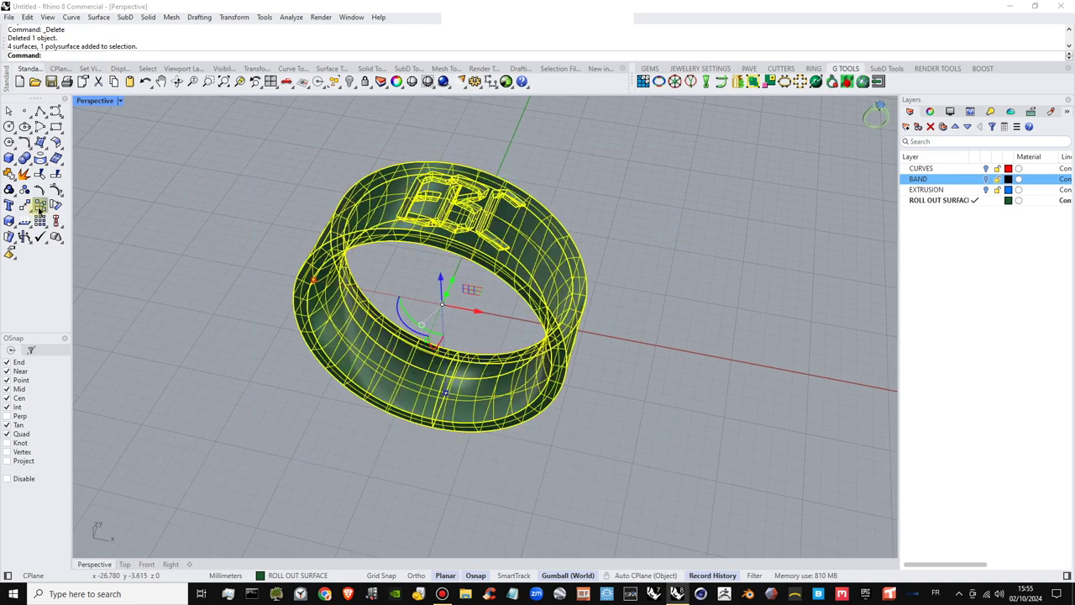
left_click(9, 174)
left_click(546, 322)
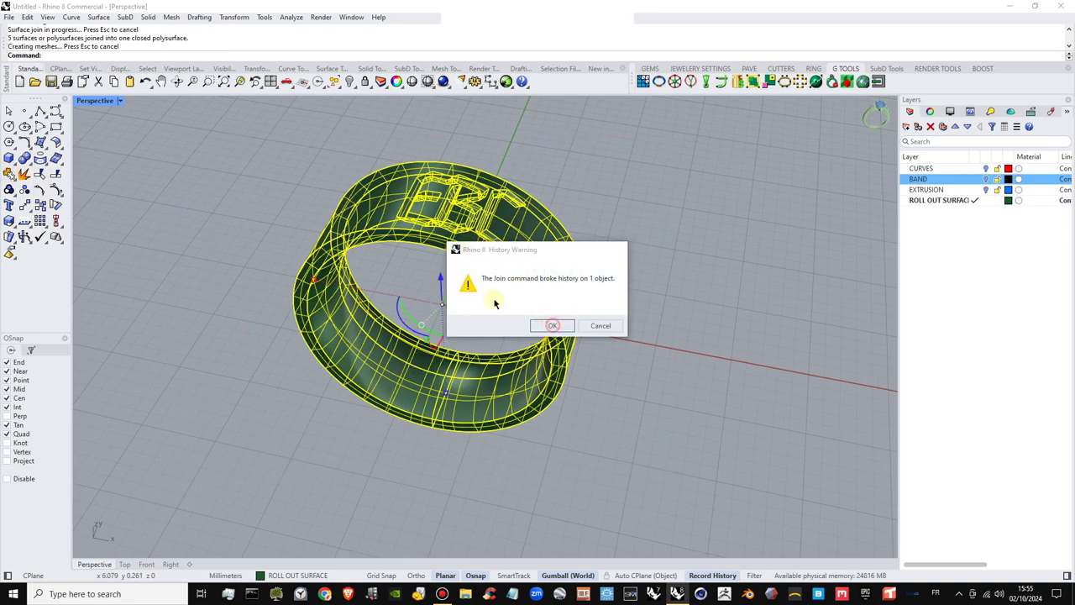
right_click_drag(495, 303, 653, 277)
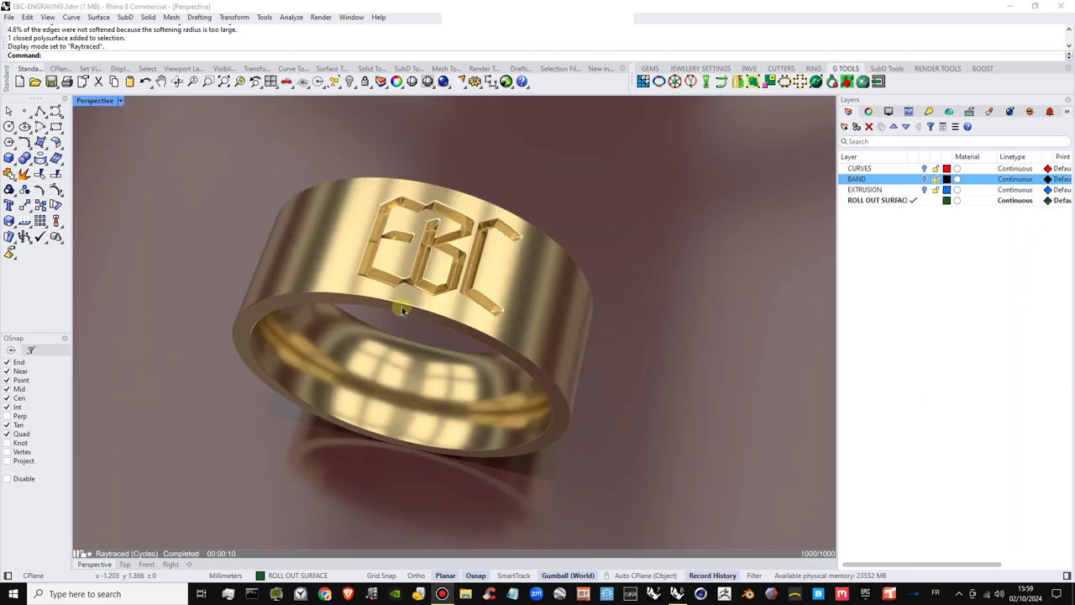
Examine the engraved EBC letters on the raytraced gold ring from several angles and distances
right_click_drag(400, 299, 446, 287)
scroll(454, 291, "up", 5)
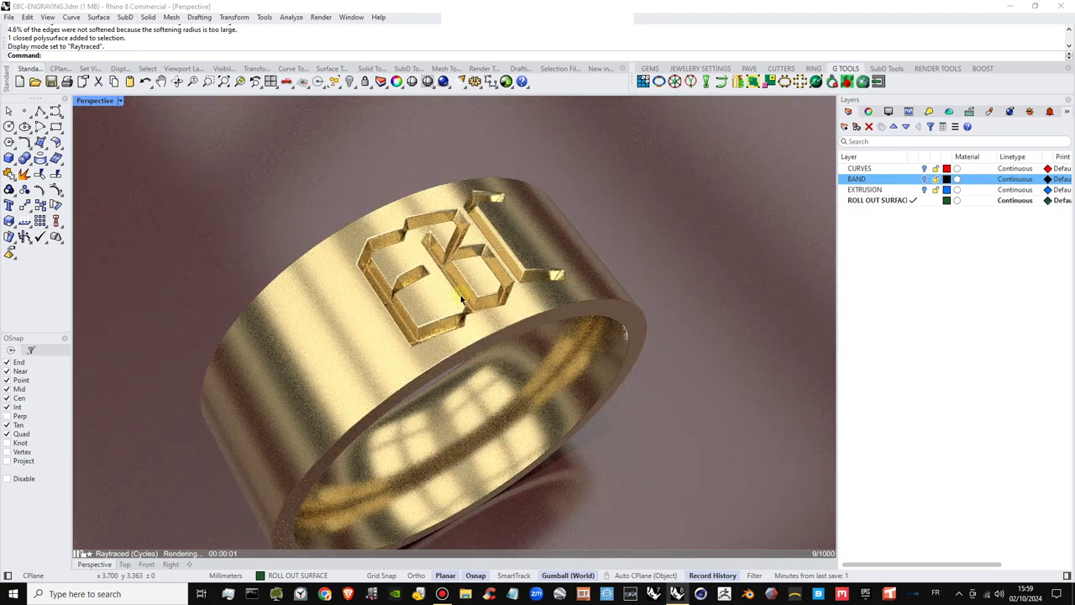
right_click_drag(487, 299, 497, 311)
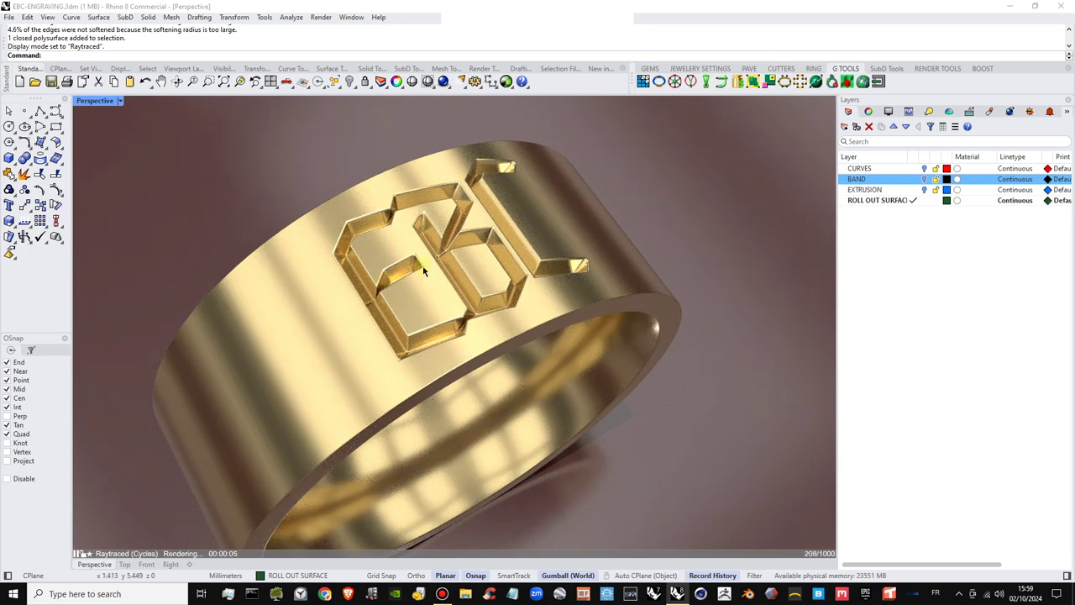
scroll(415, 239, "down", 5)
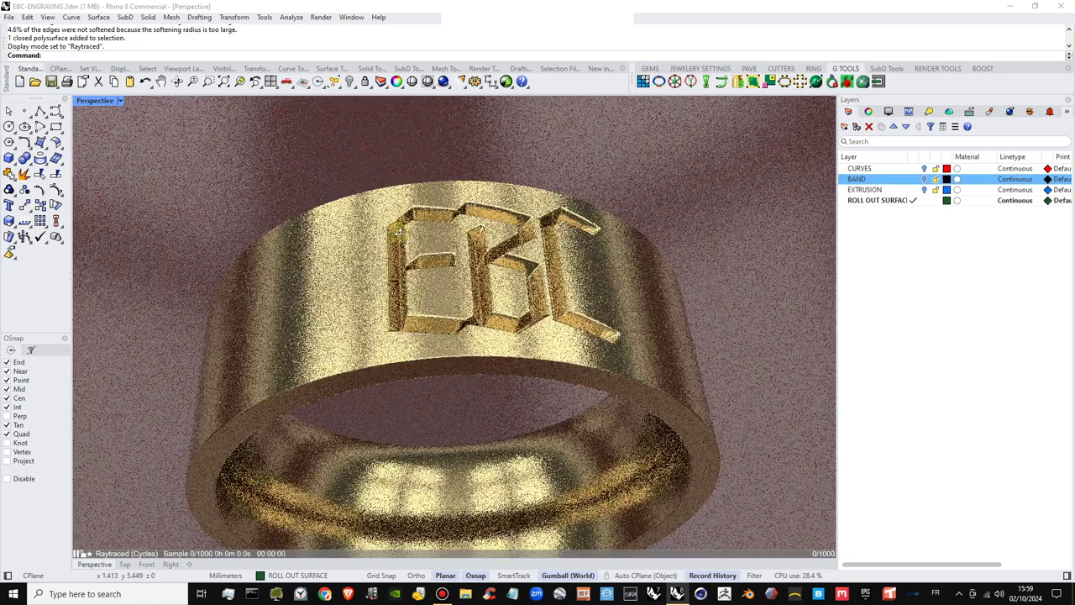
right_click_drag(415, 238, 460, 325)
scroll(447, 284, "down", 3)
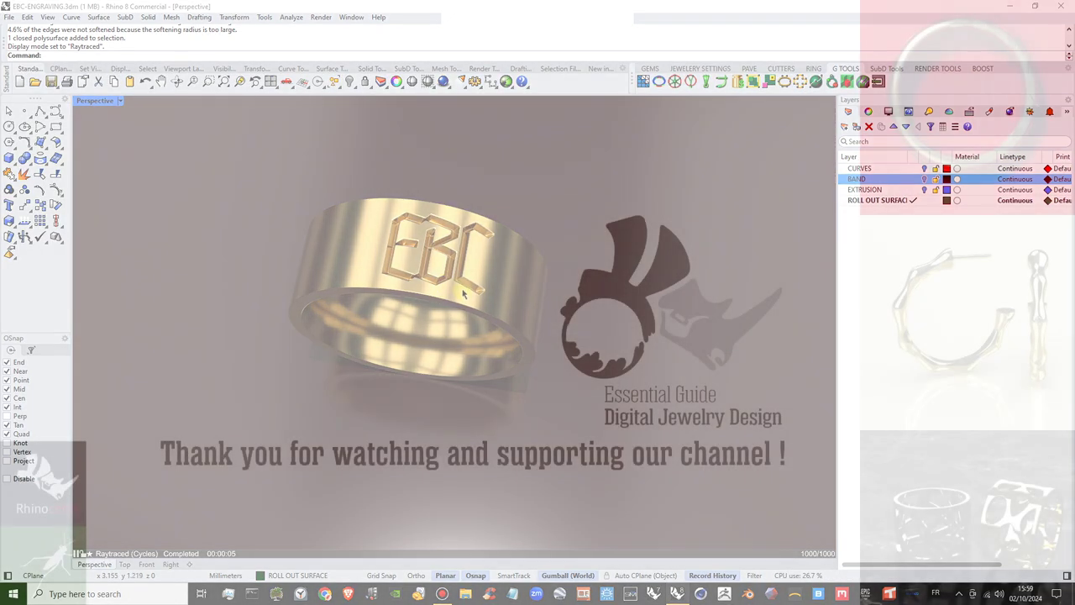
right_click_drag(472, 302, 489, 322, "shift")
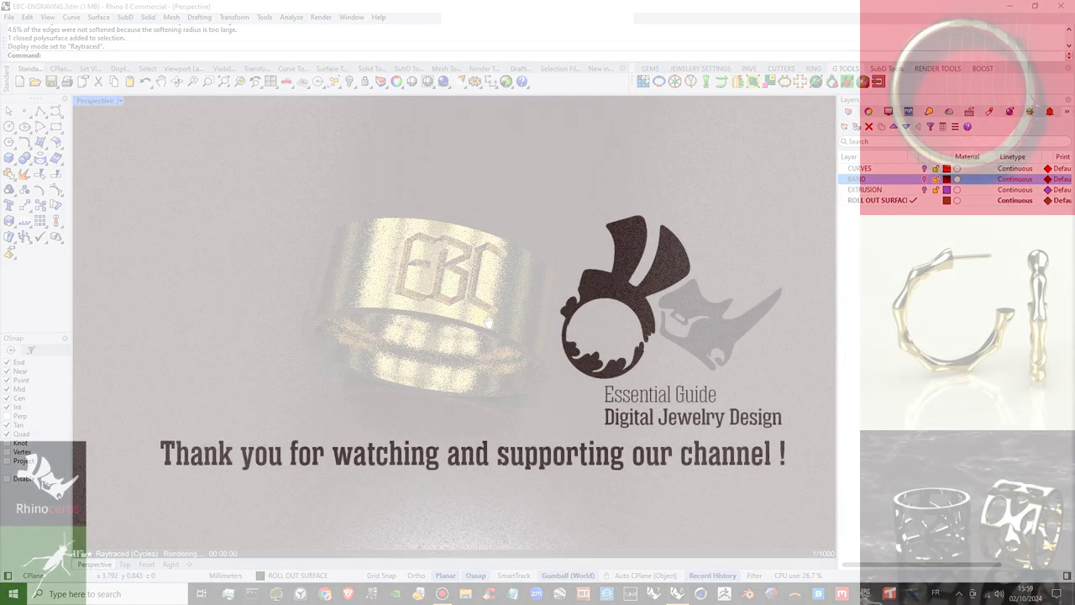